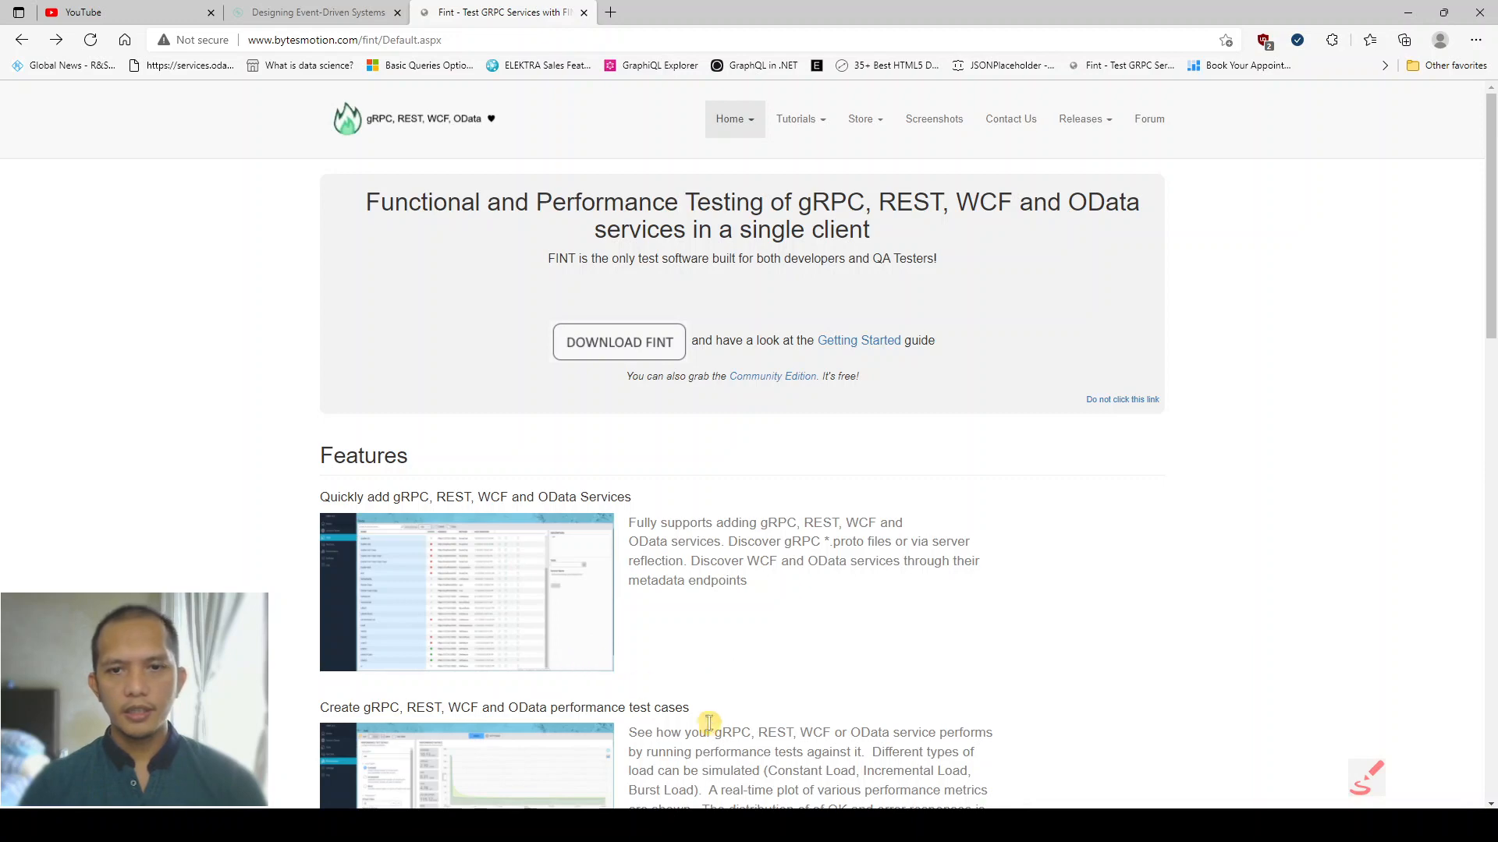
- Switch to FINT and start creating a new service client of type ODATA
key("alt+Tab")
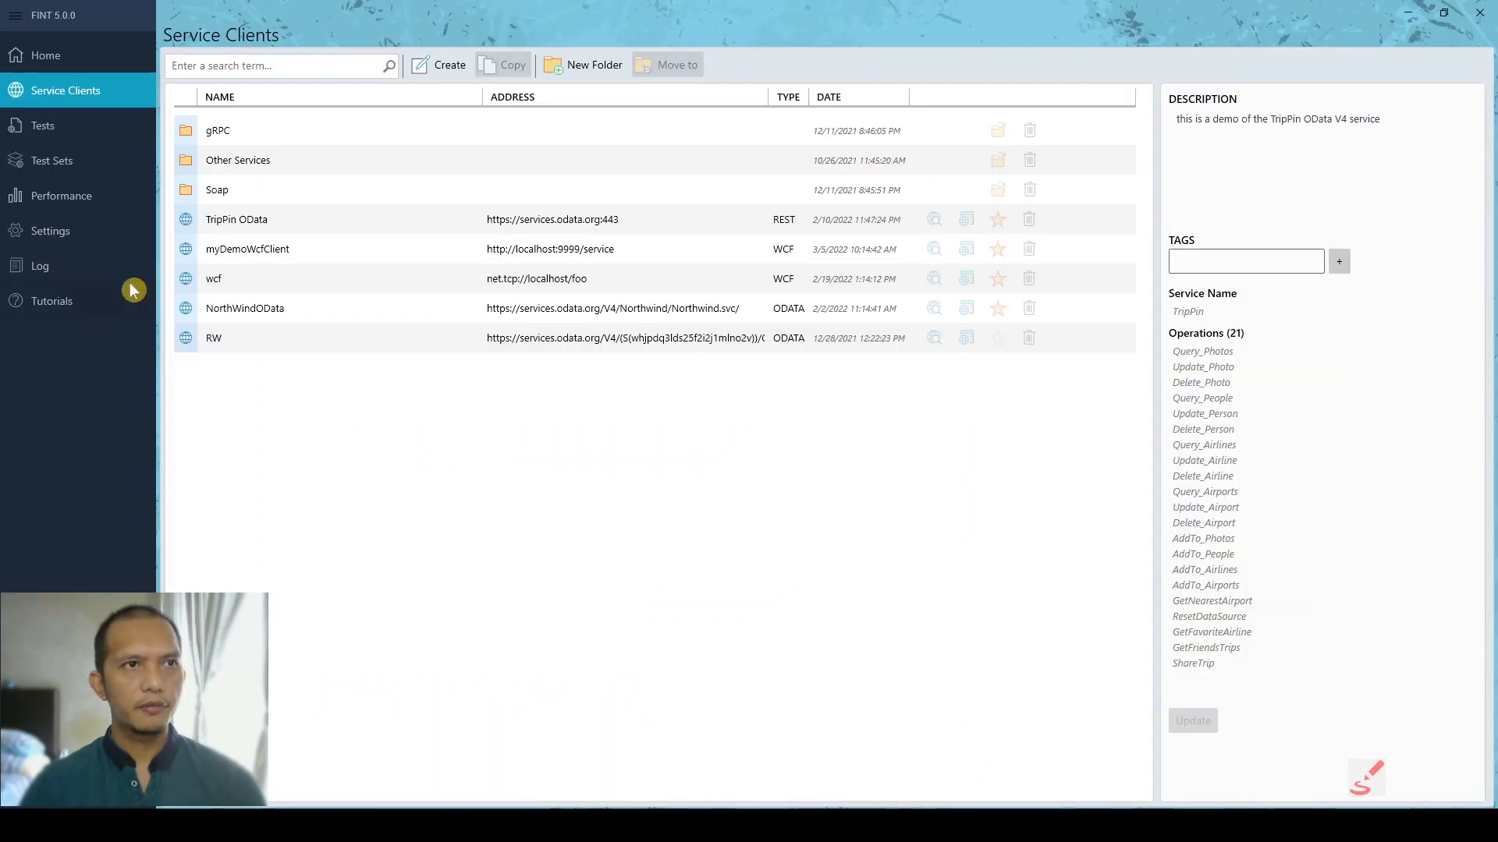
left_click(53, 60)
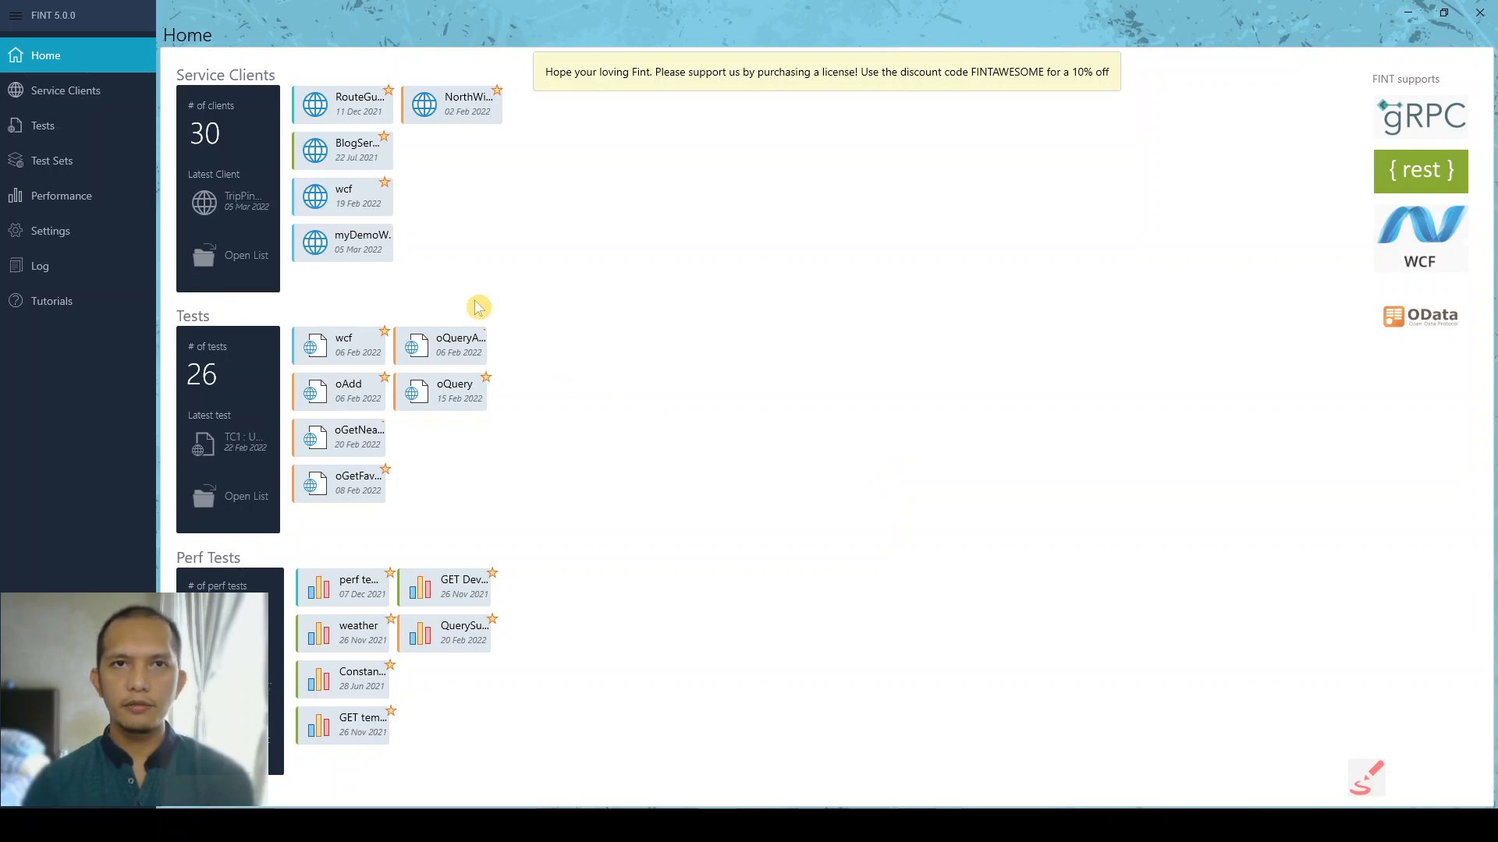
left_click(80, 94)
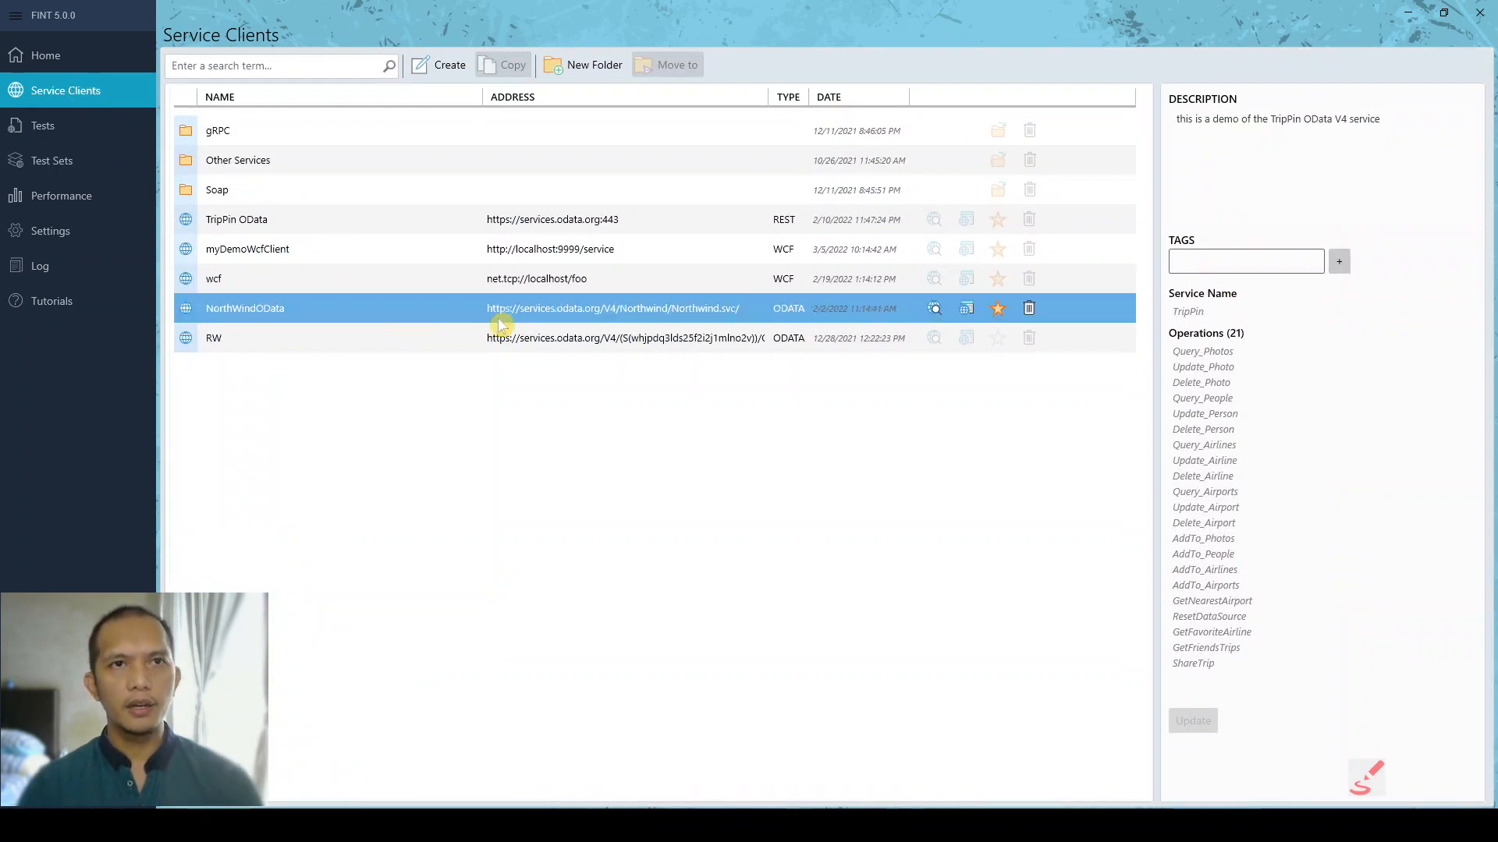
left_click(443, 66)
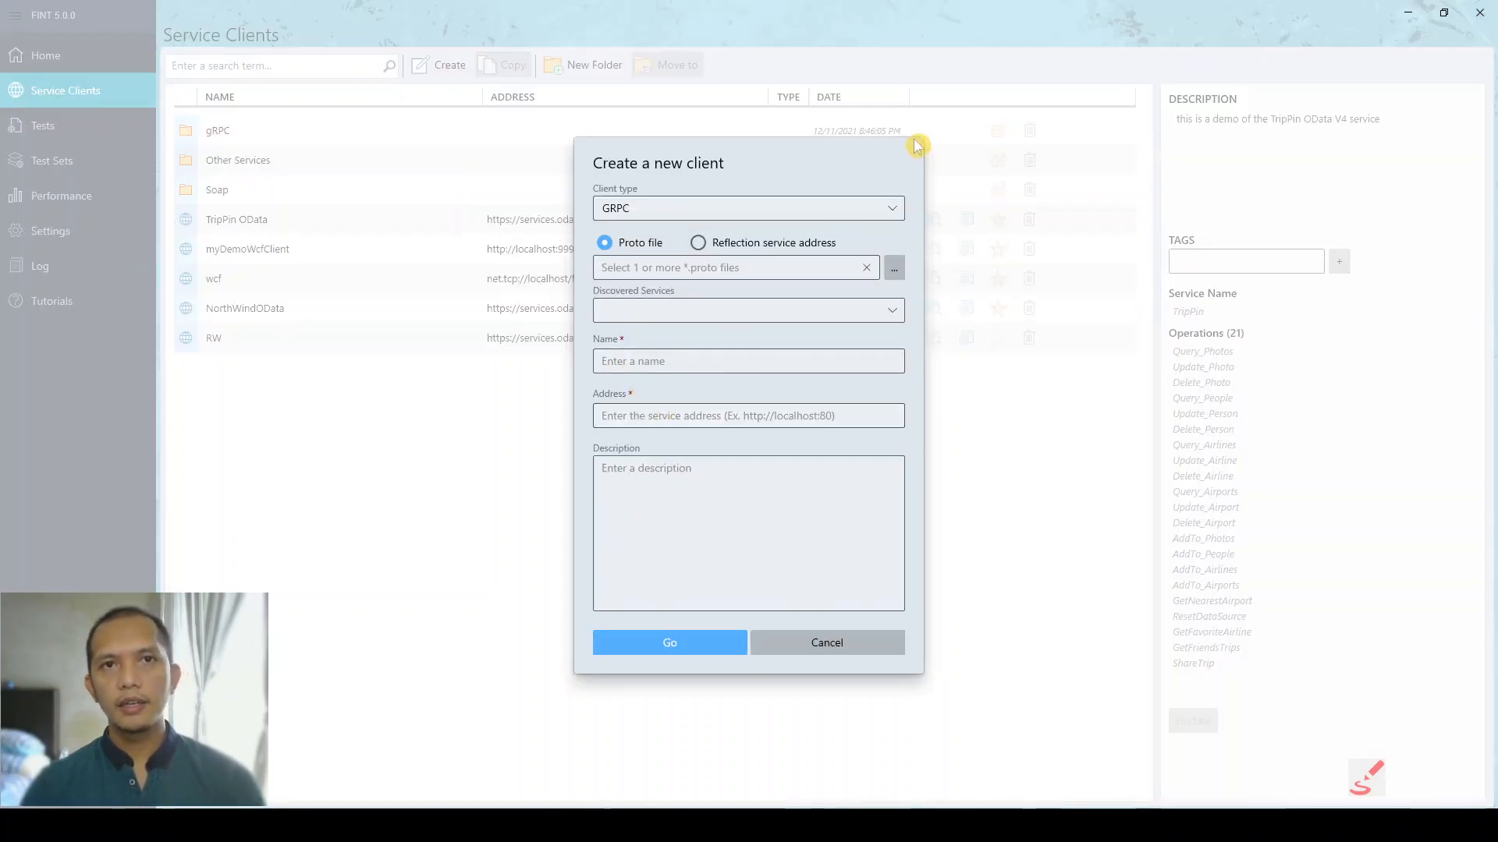
left_click(890, 210)
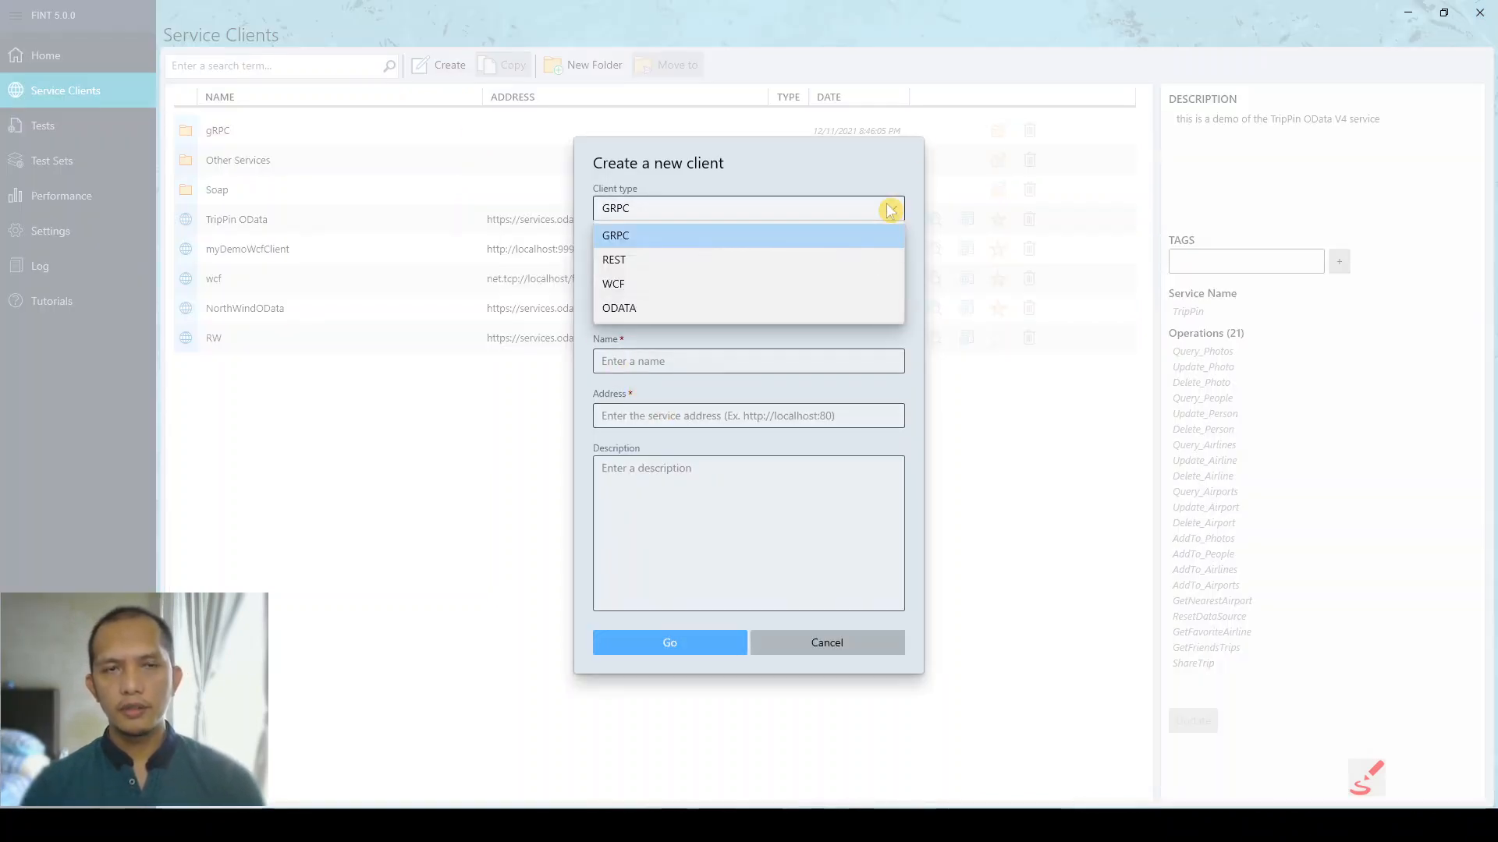
left_click(677, 310)
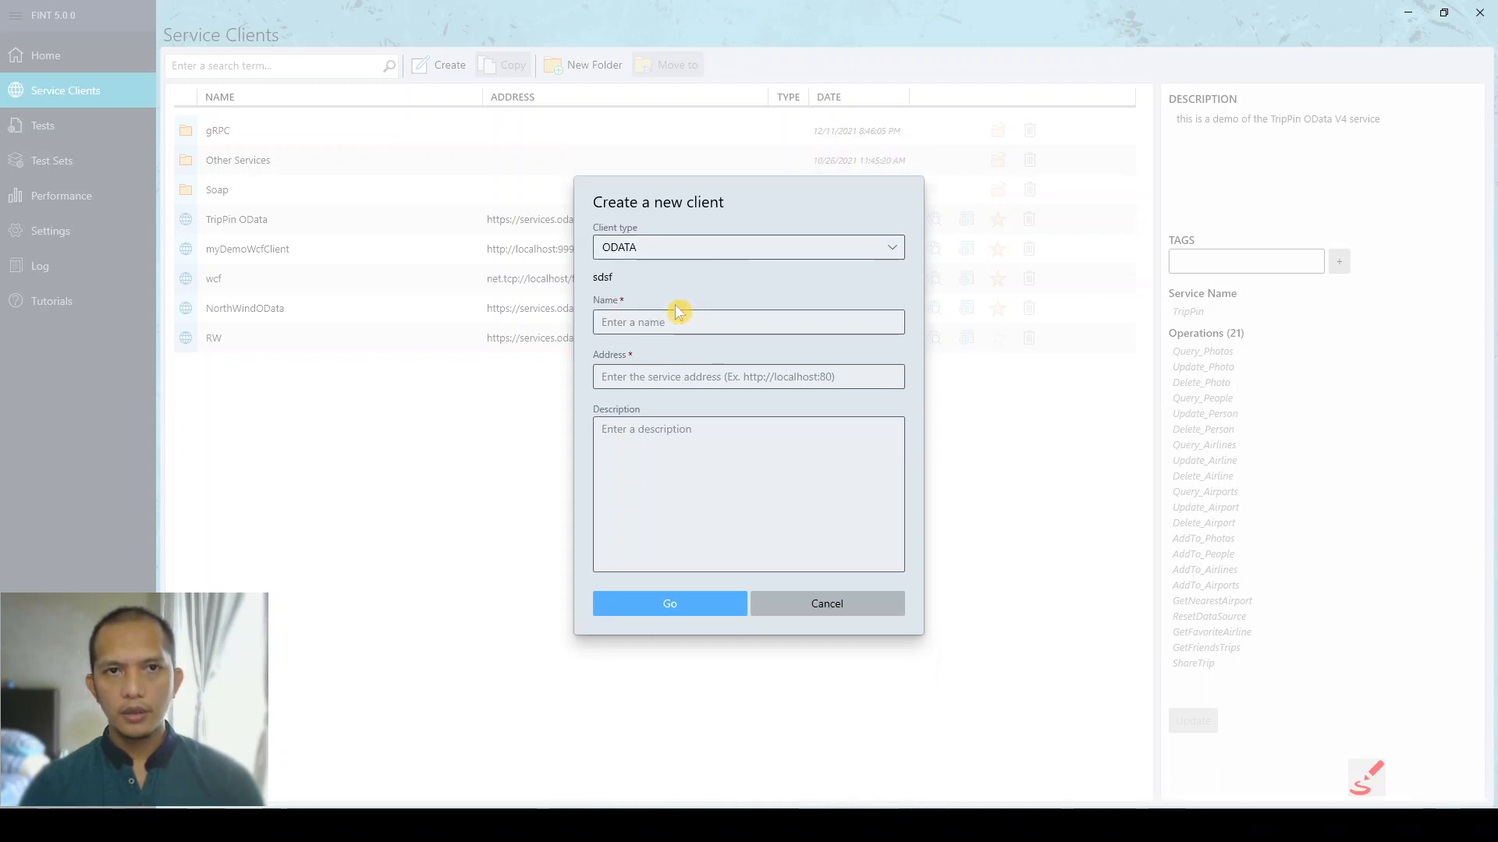
- Name the new client TripPinDemo and start on its service address
left_click(686, 321)
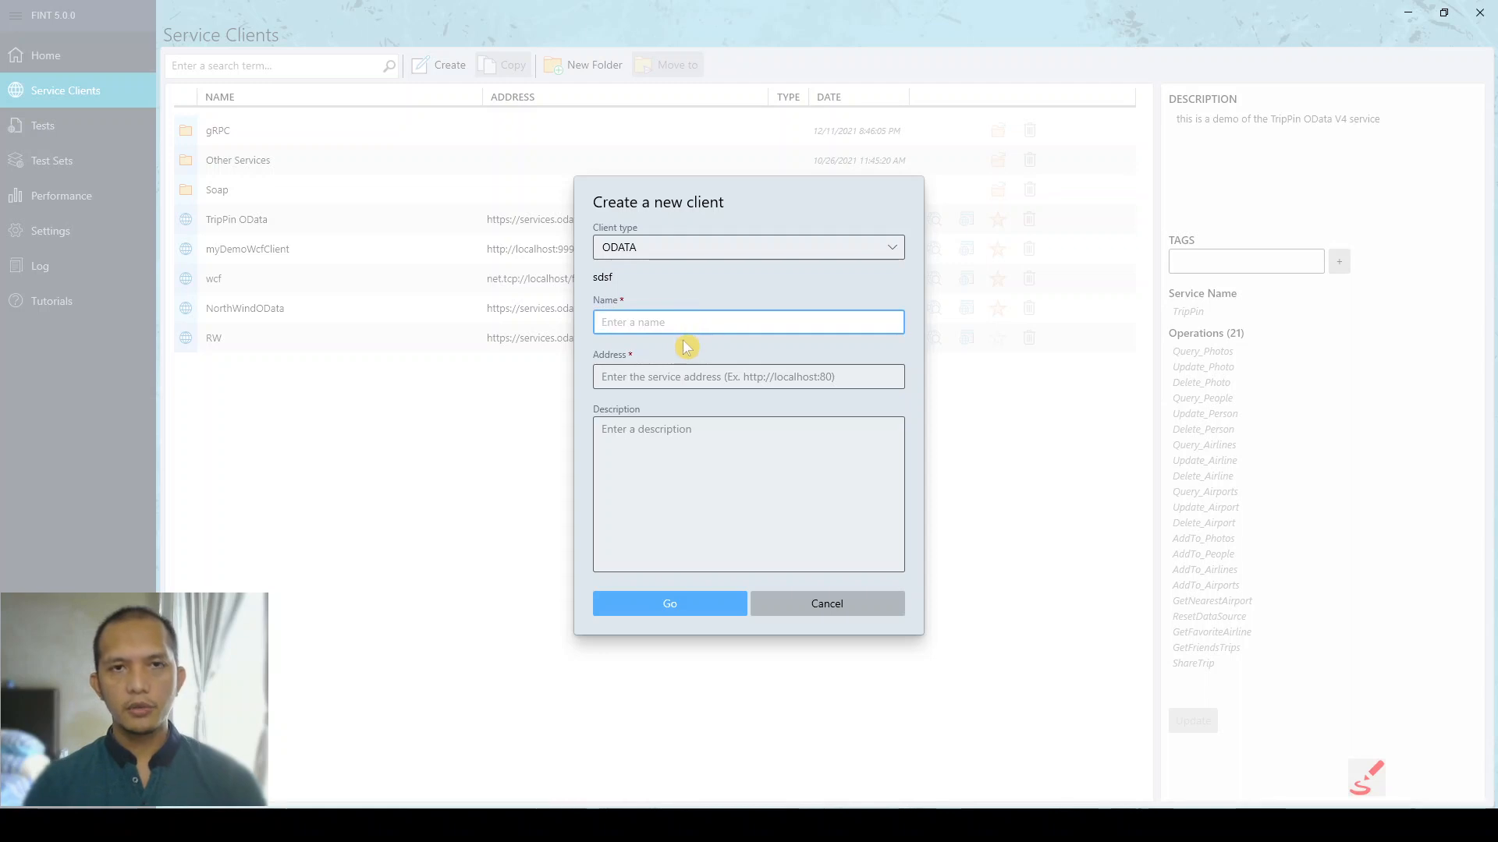
type("Tri")
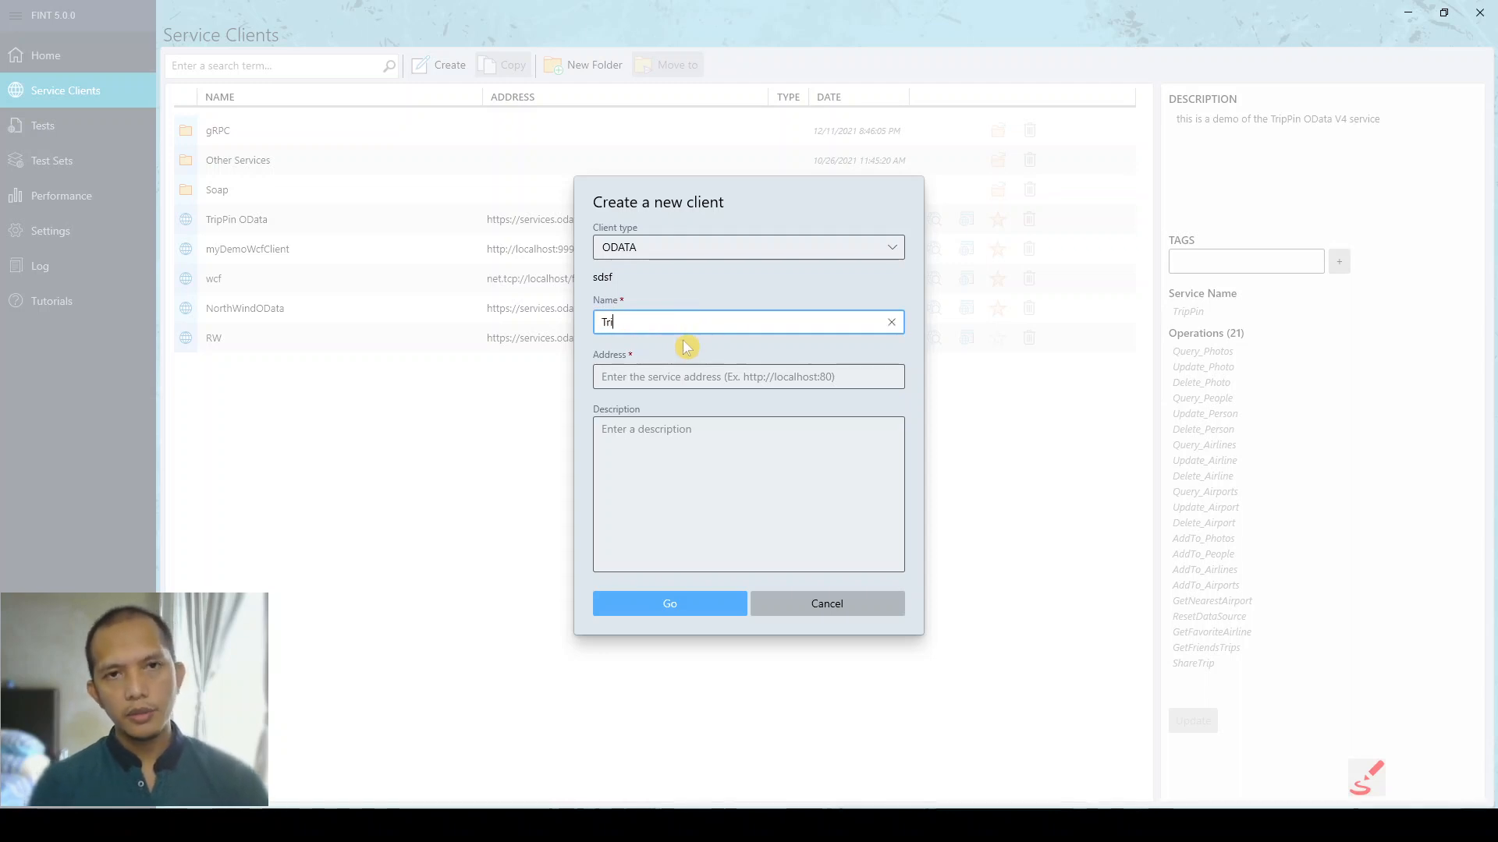
type("pPin")
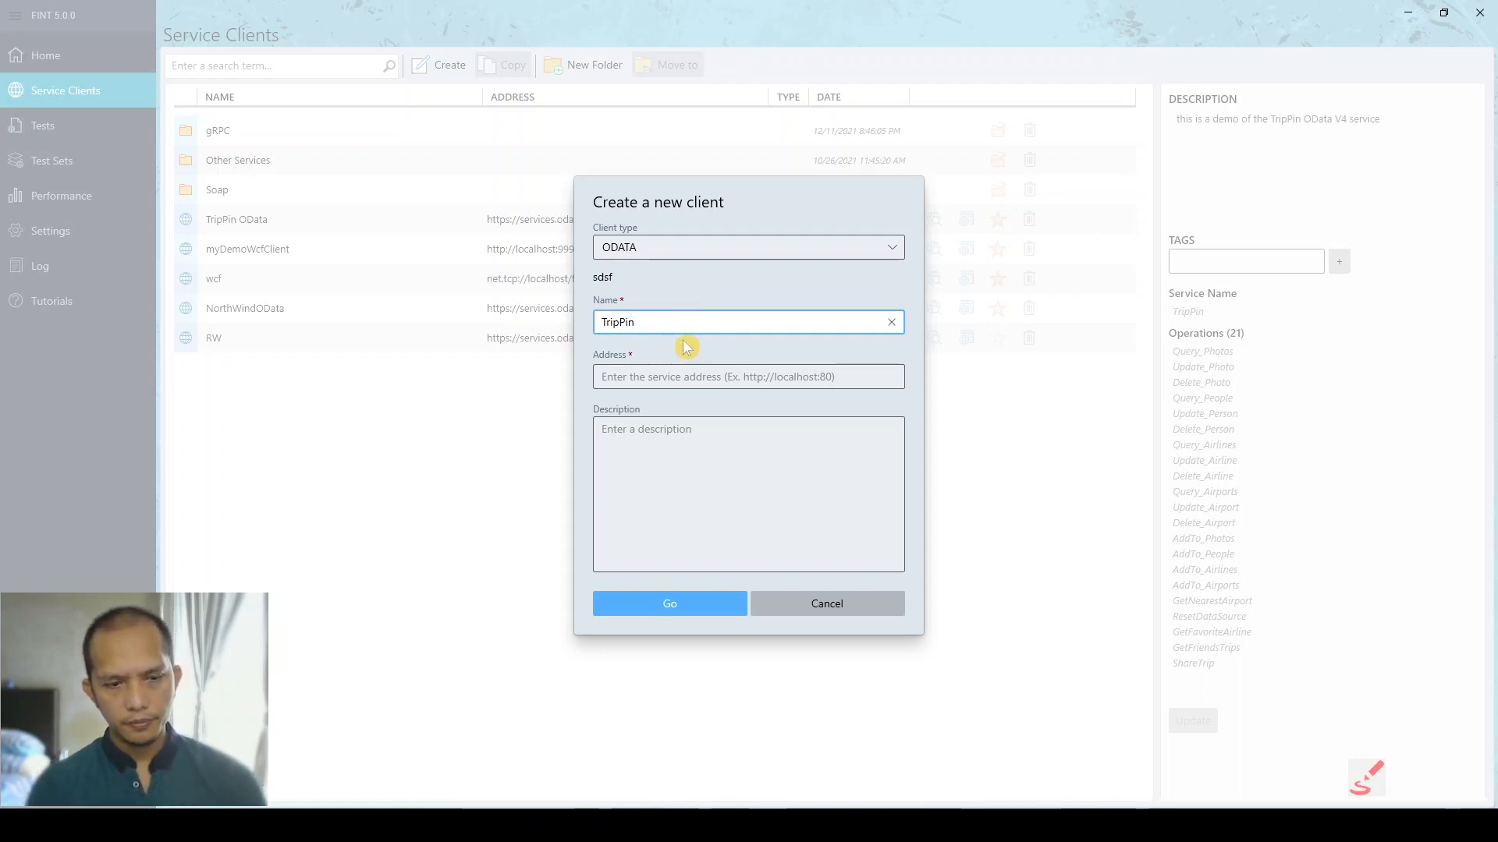
type("Demo")
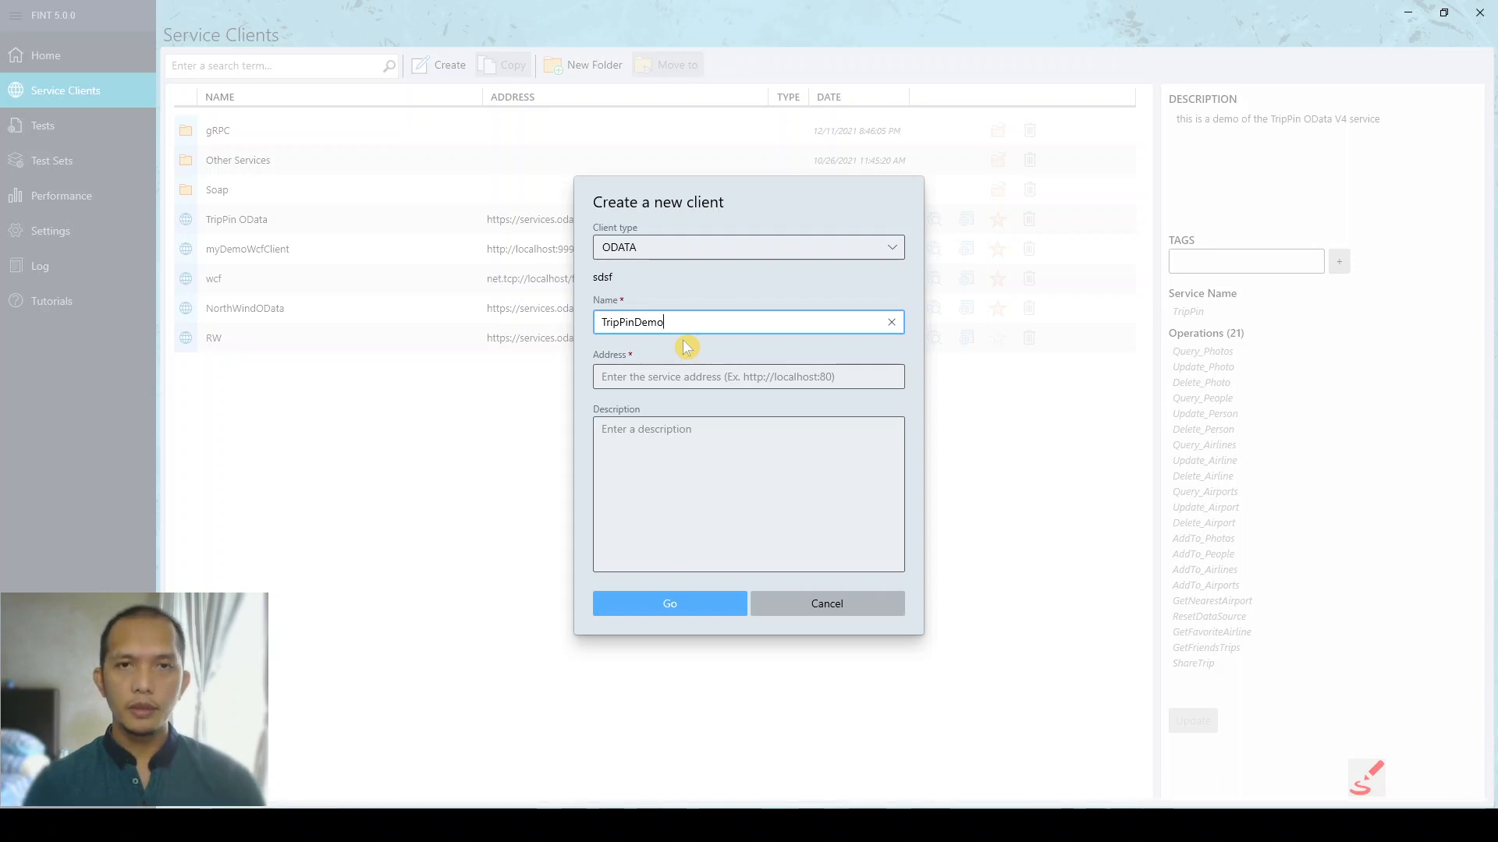
left_click(709, 378)
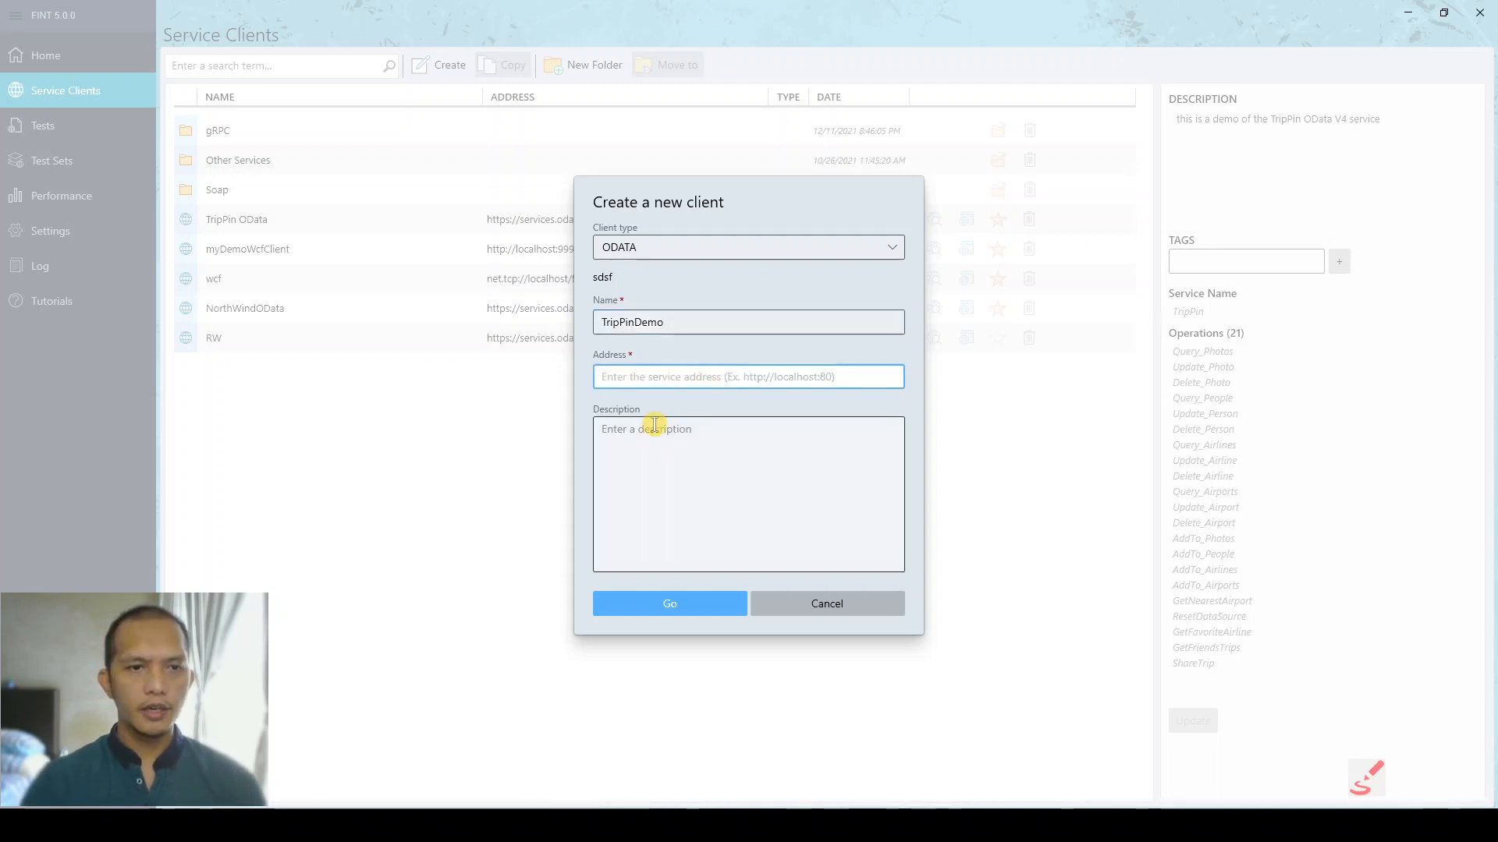
- Switch to the Edge browser and search the web for "trippin odata"
left_click(553, 825)
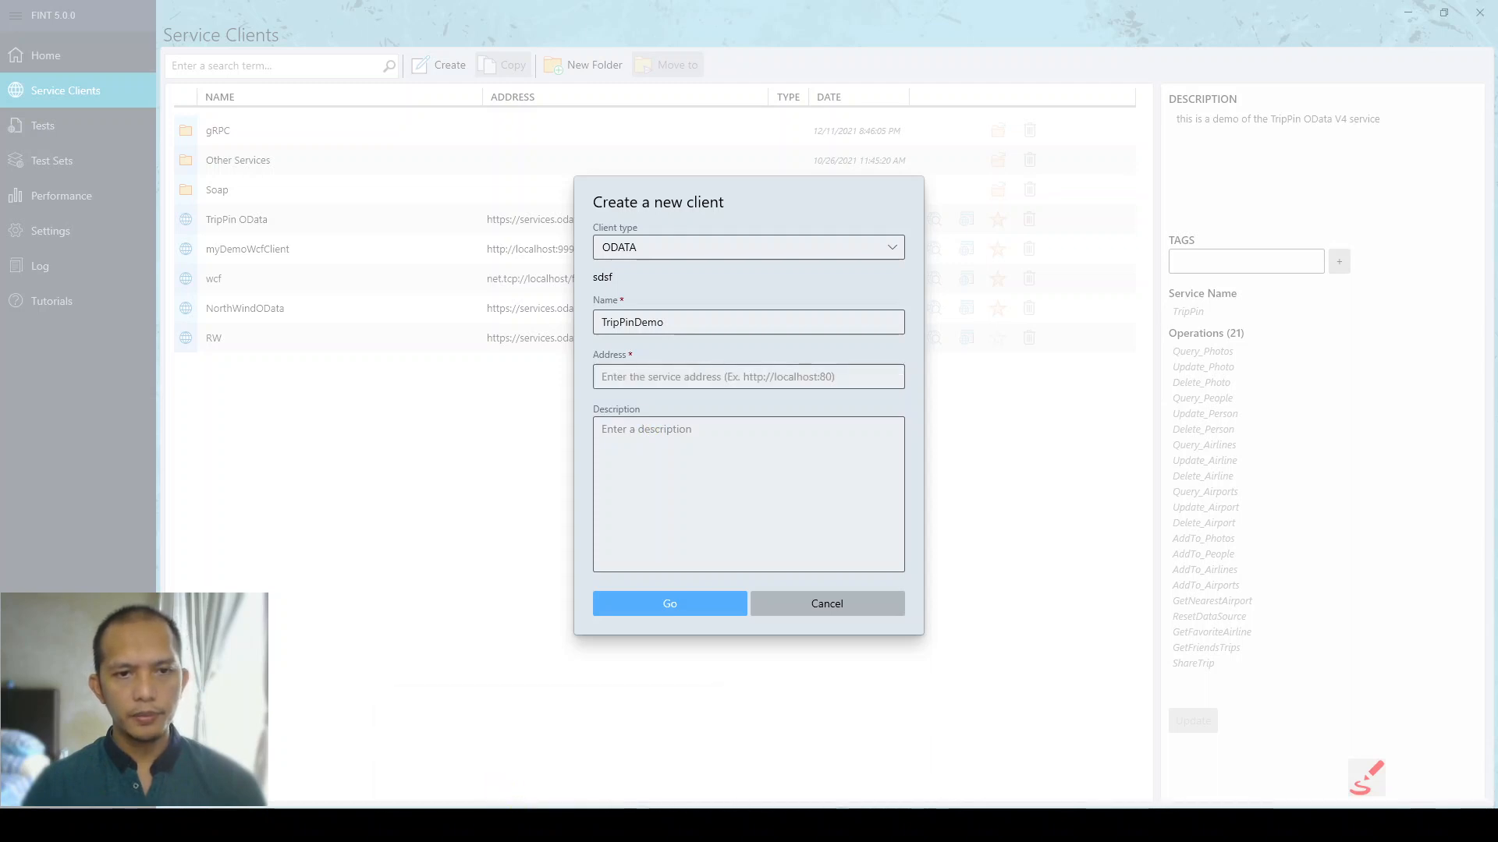
left_click(457, 760)
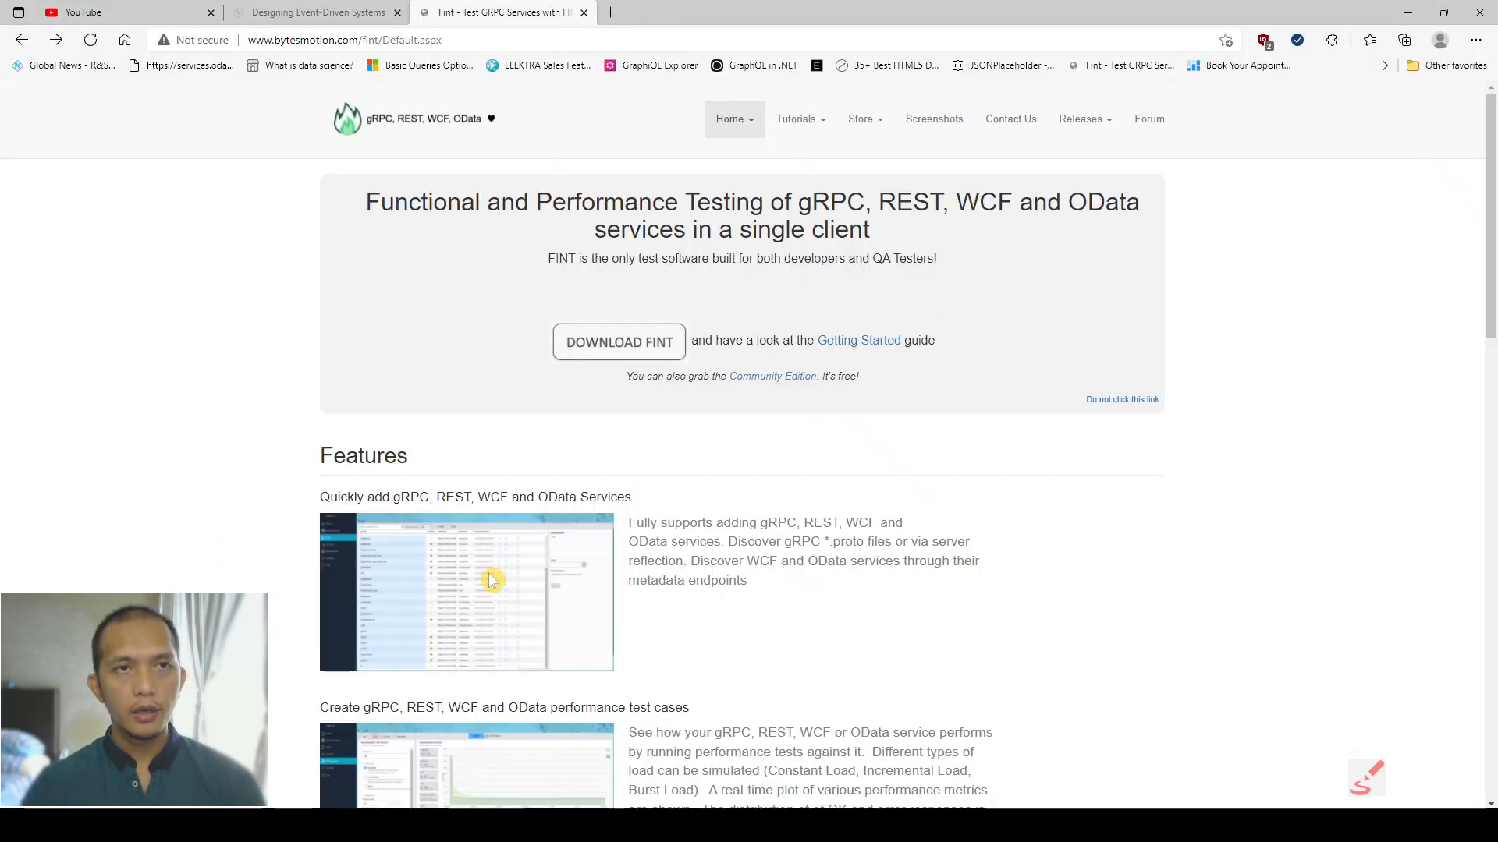
left_click(475, 45)
type("trip")
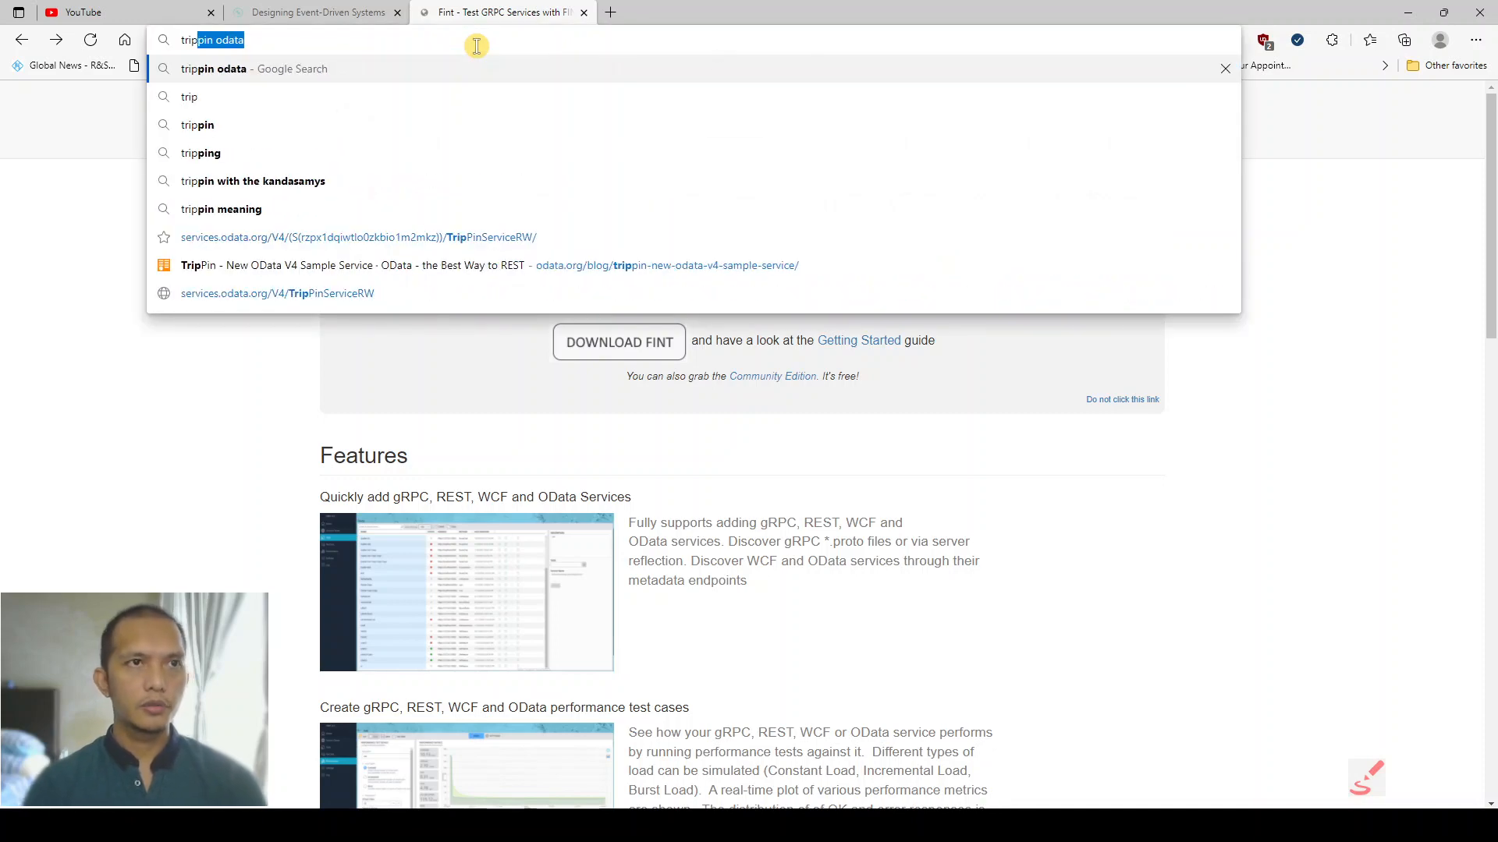
key("Return")
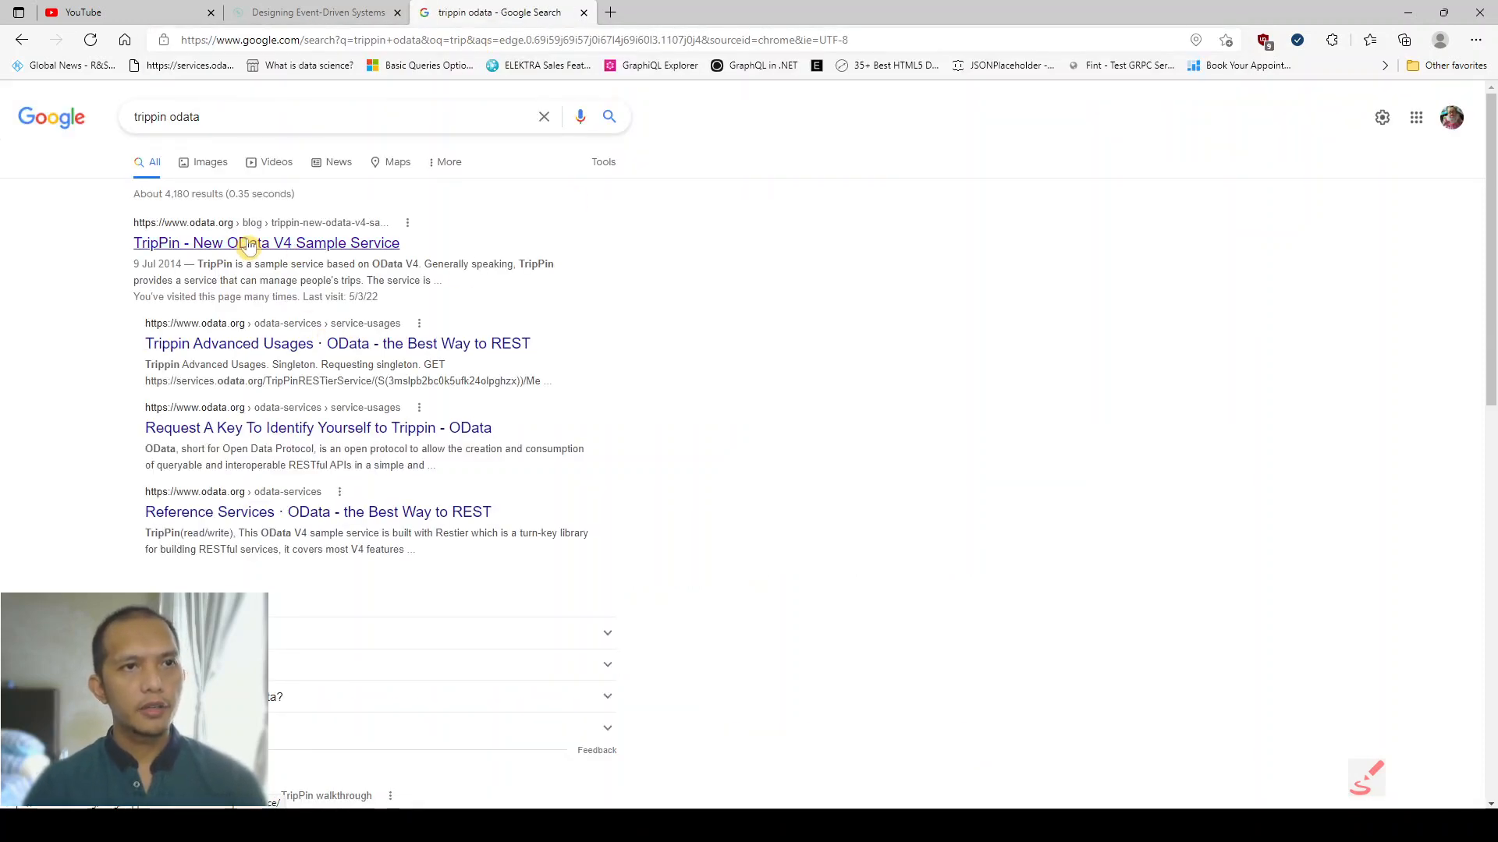
- Open the "TripPin - New OData V4 Sample Service" article and follow its TripPin link to the service root
left_click(248, 247)
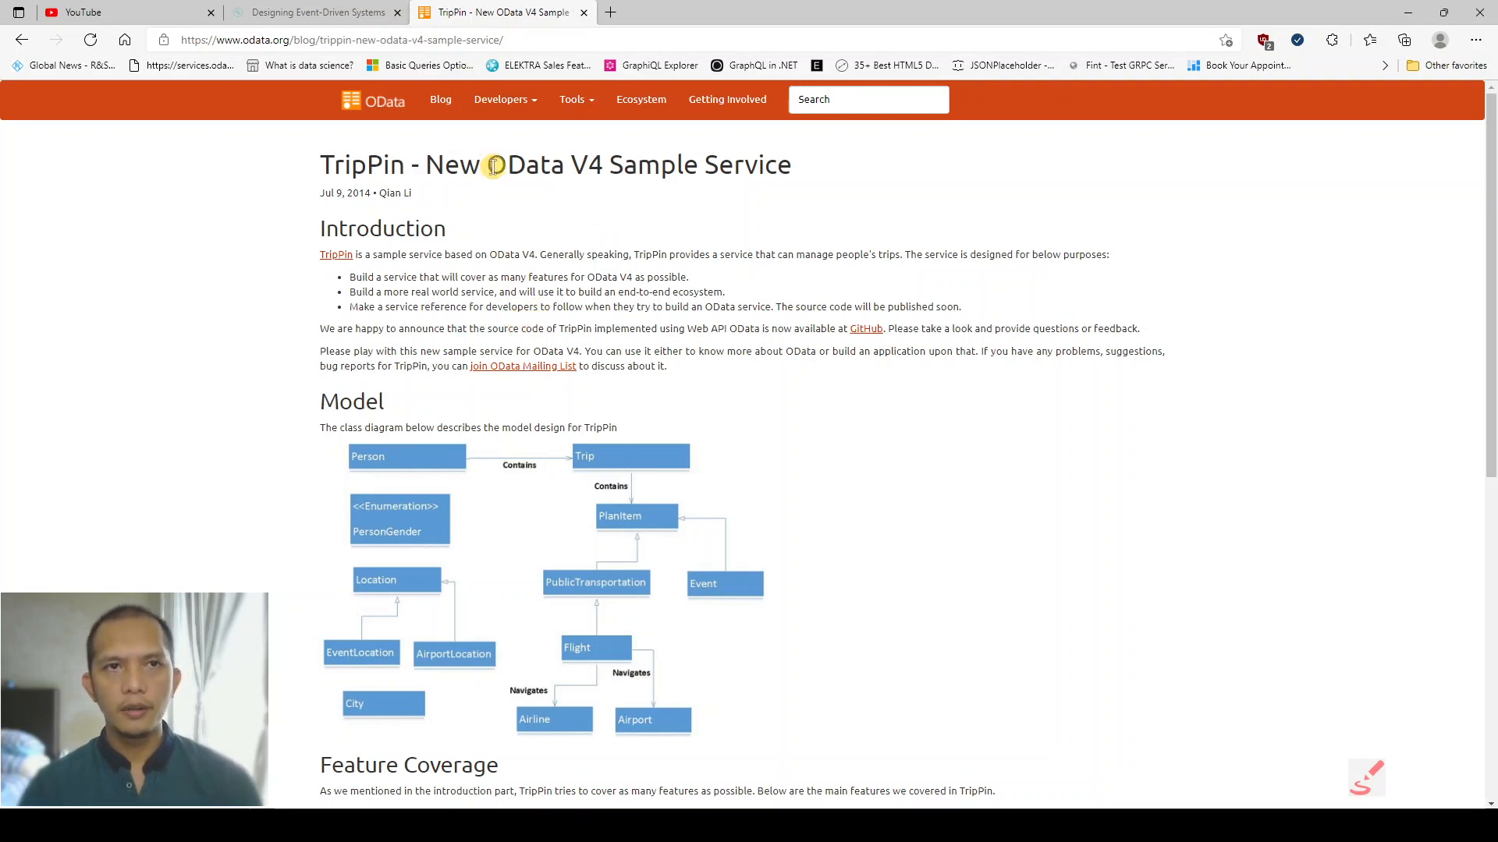
left_click_drag(493, 166, 616, 177)
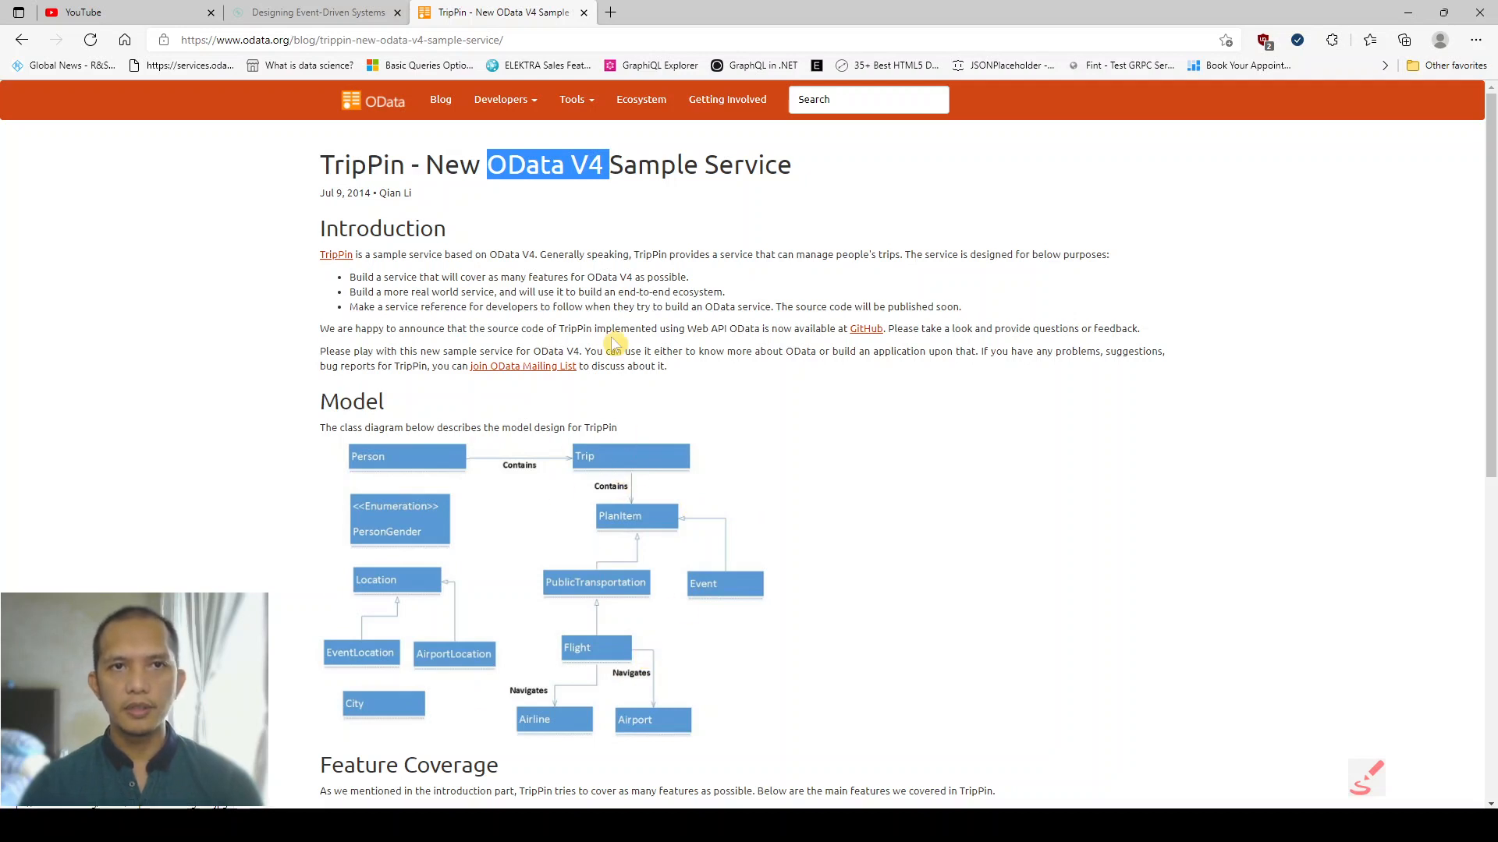
left_click(341, 257)
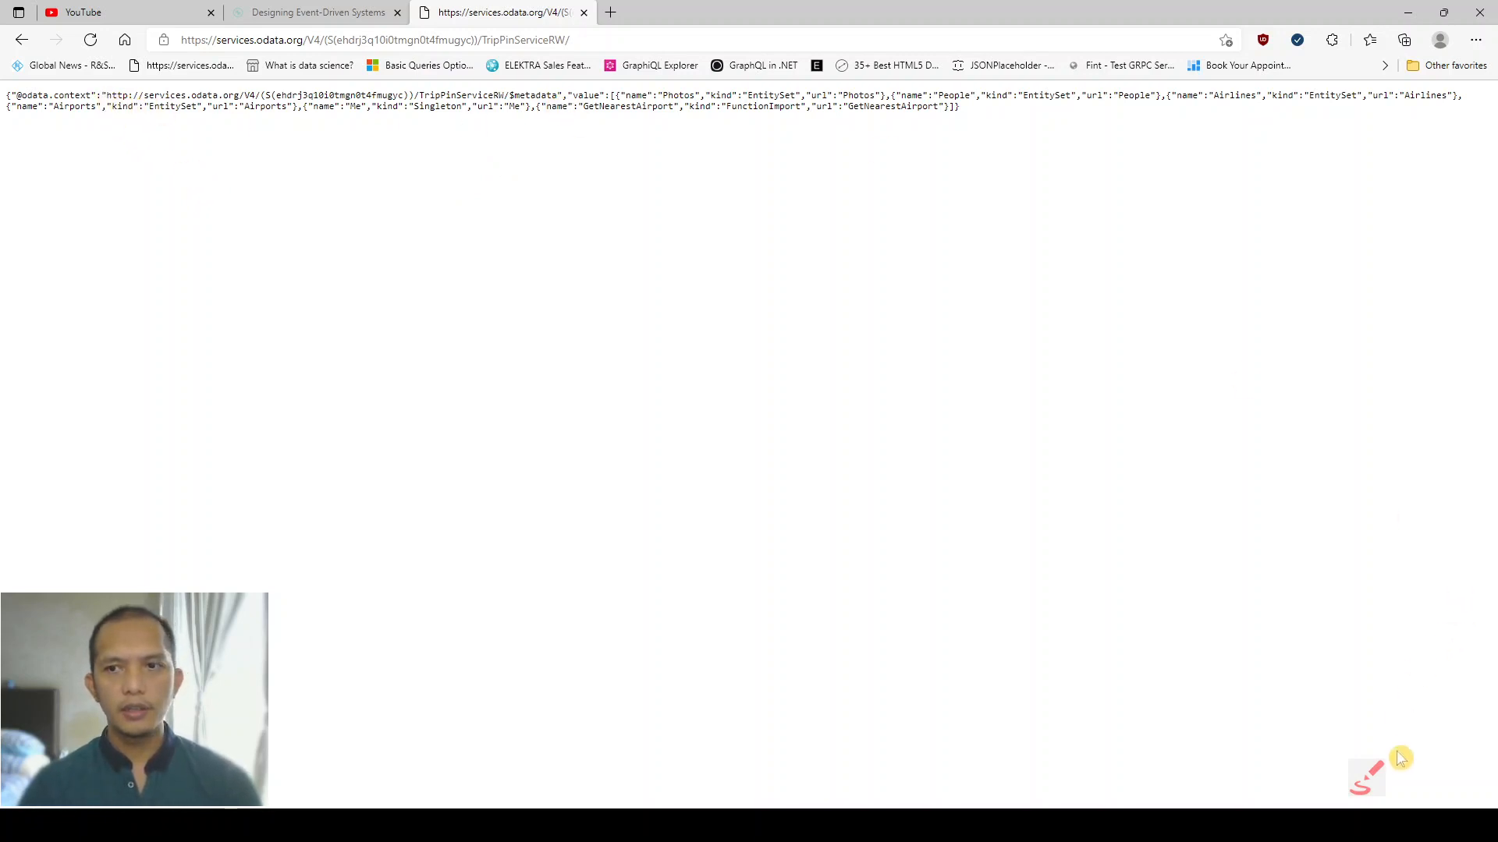
left_click(1367, 780)
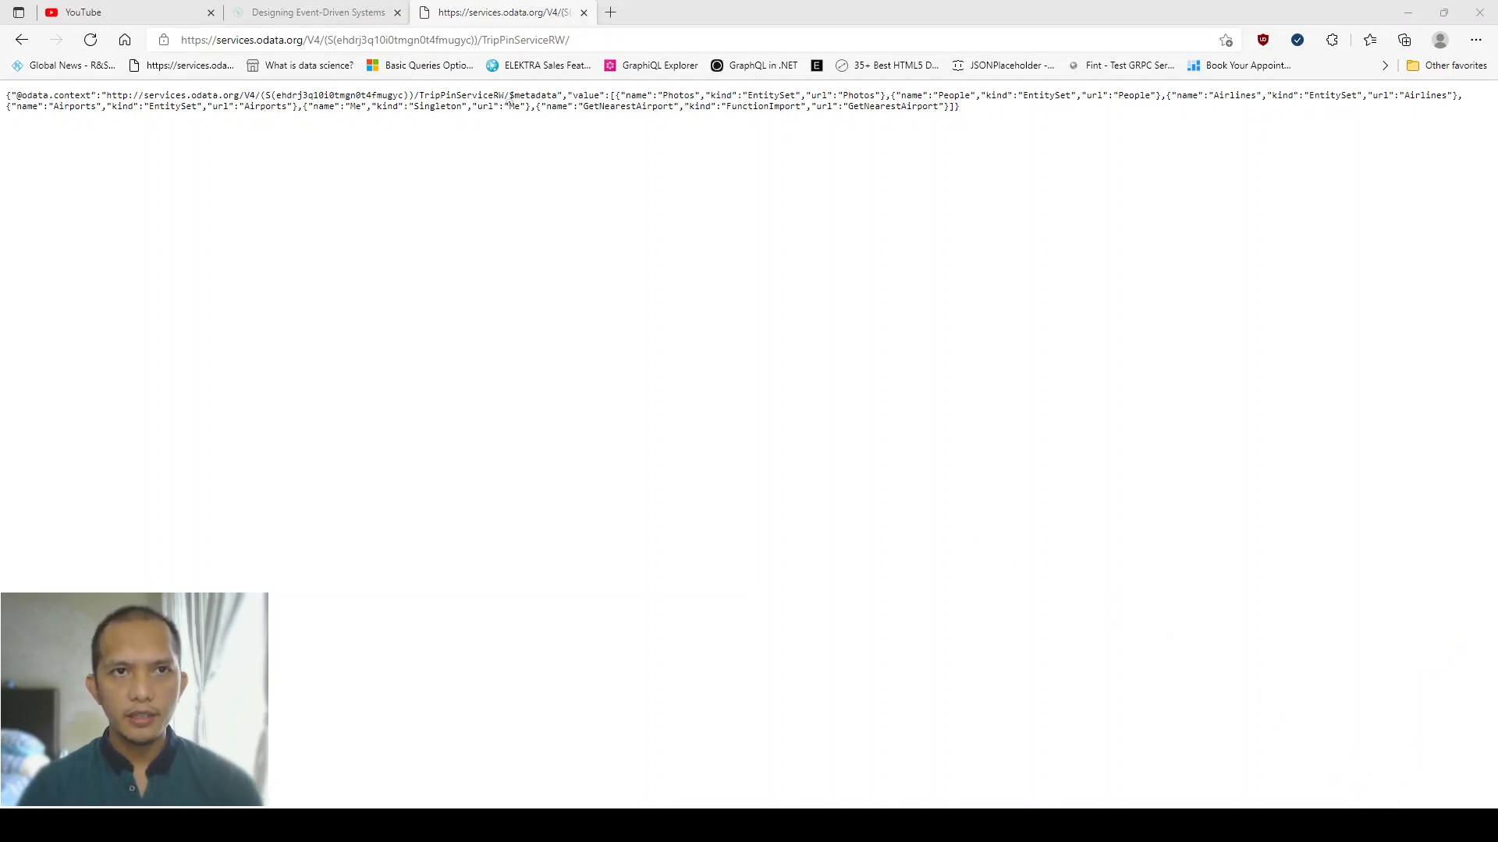
mouse_move(544, 101)
left_mouse_down()
mouse_move(563, 96)
mouse_move(525, 82)
mouse_move(497, 87)
mouse_move(505, 100)
left_mouse_up()
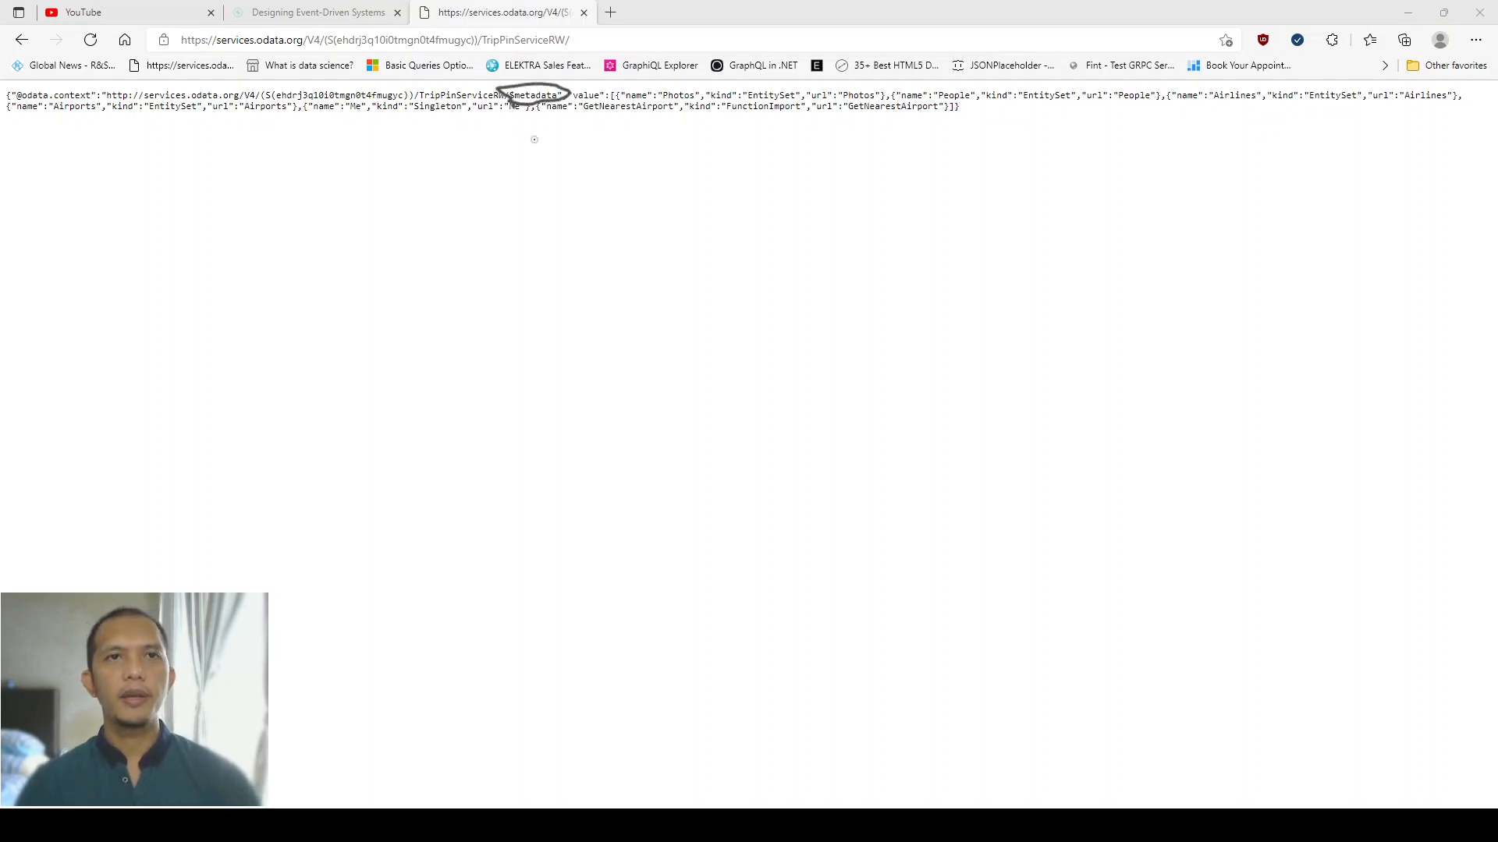
key("Escape")
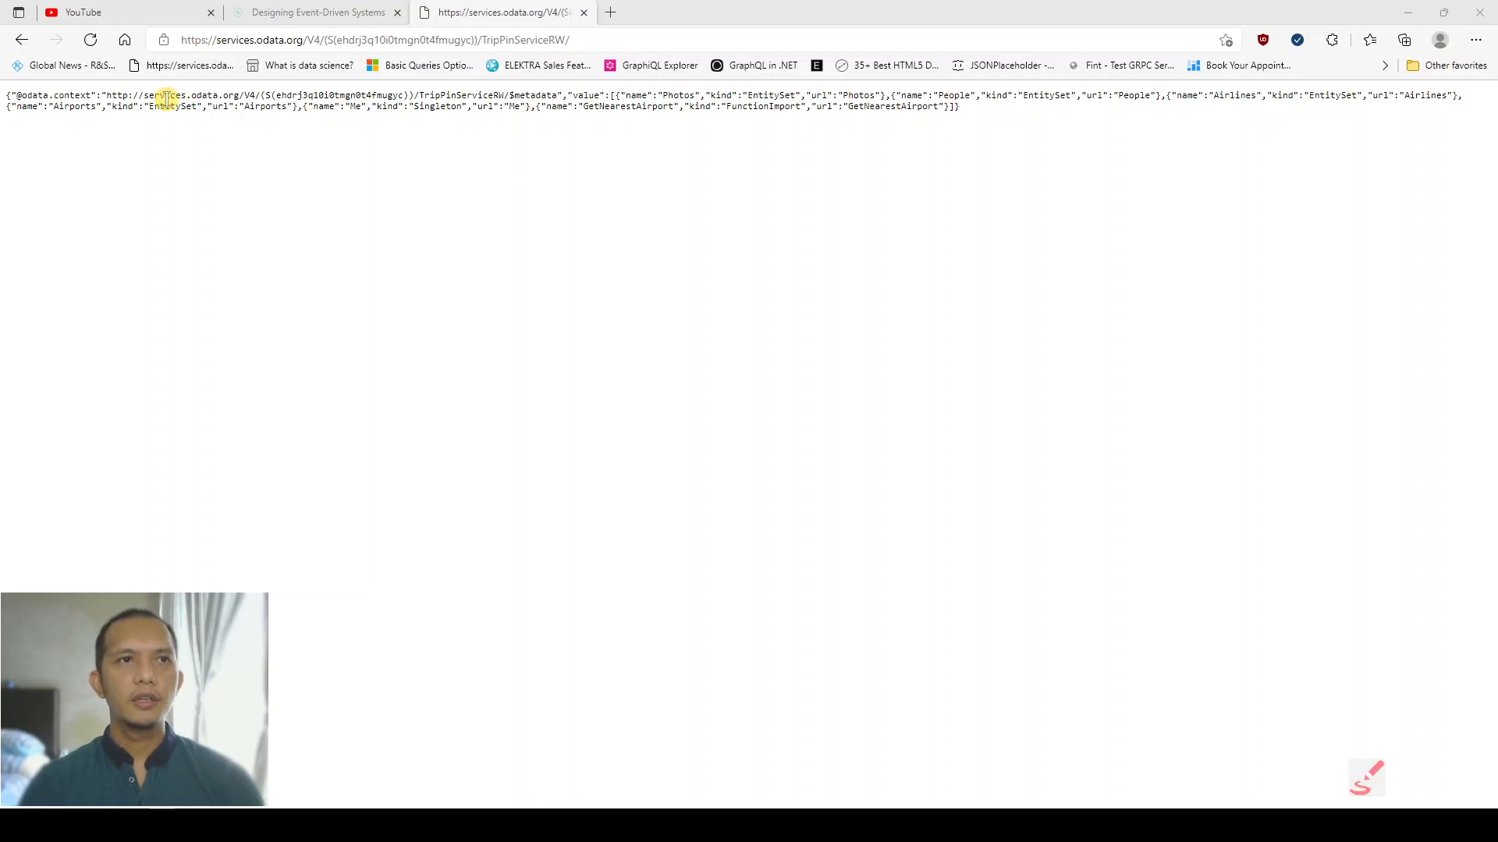
left_click_drag(110, 96, 559, 97)
key("ctrl+c")
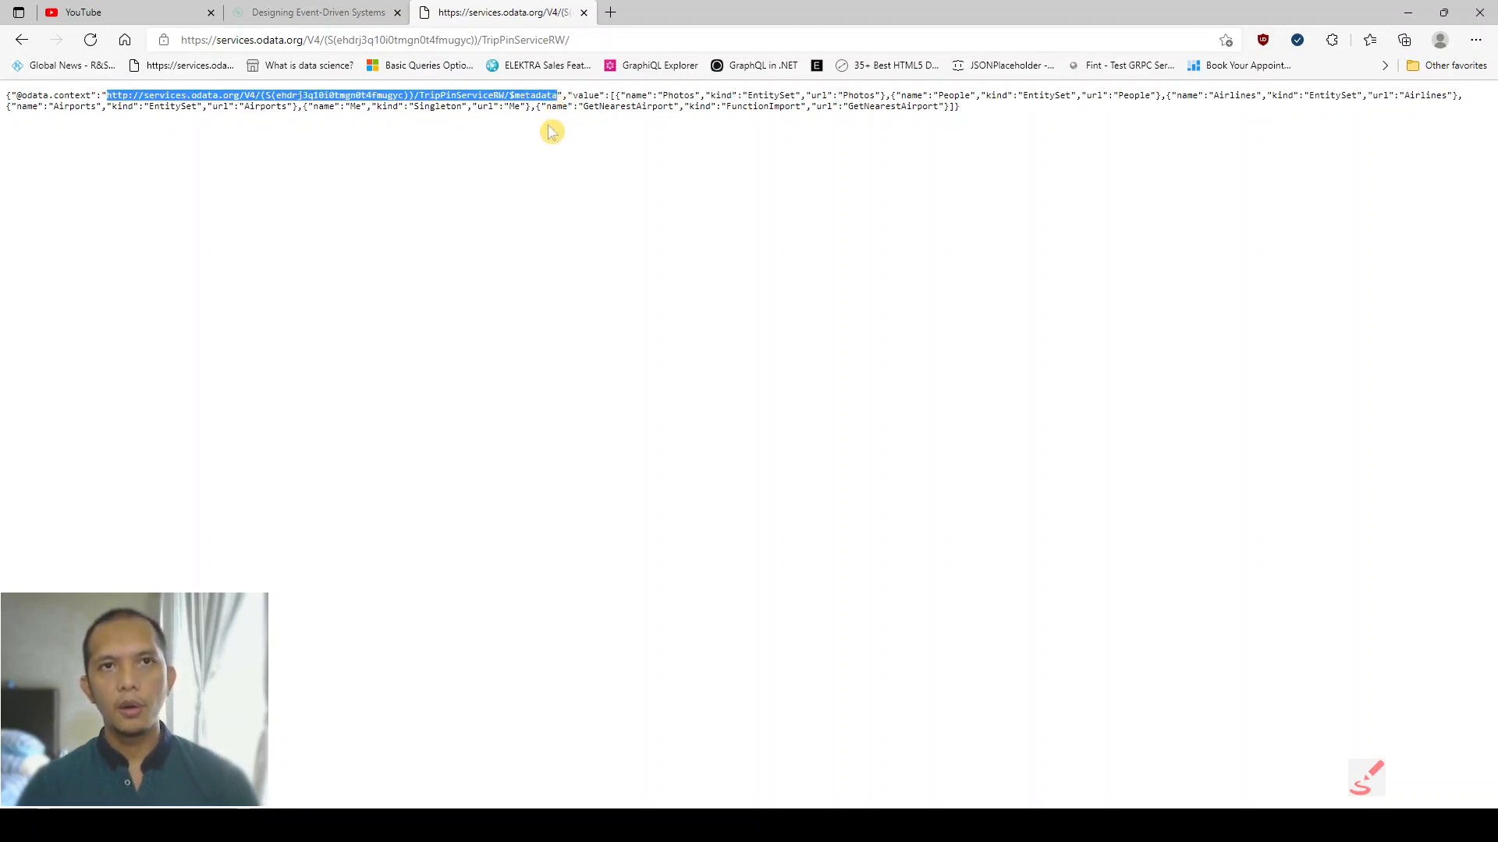
left_click(616, 43)
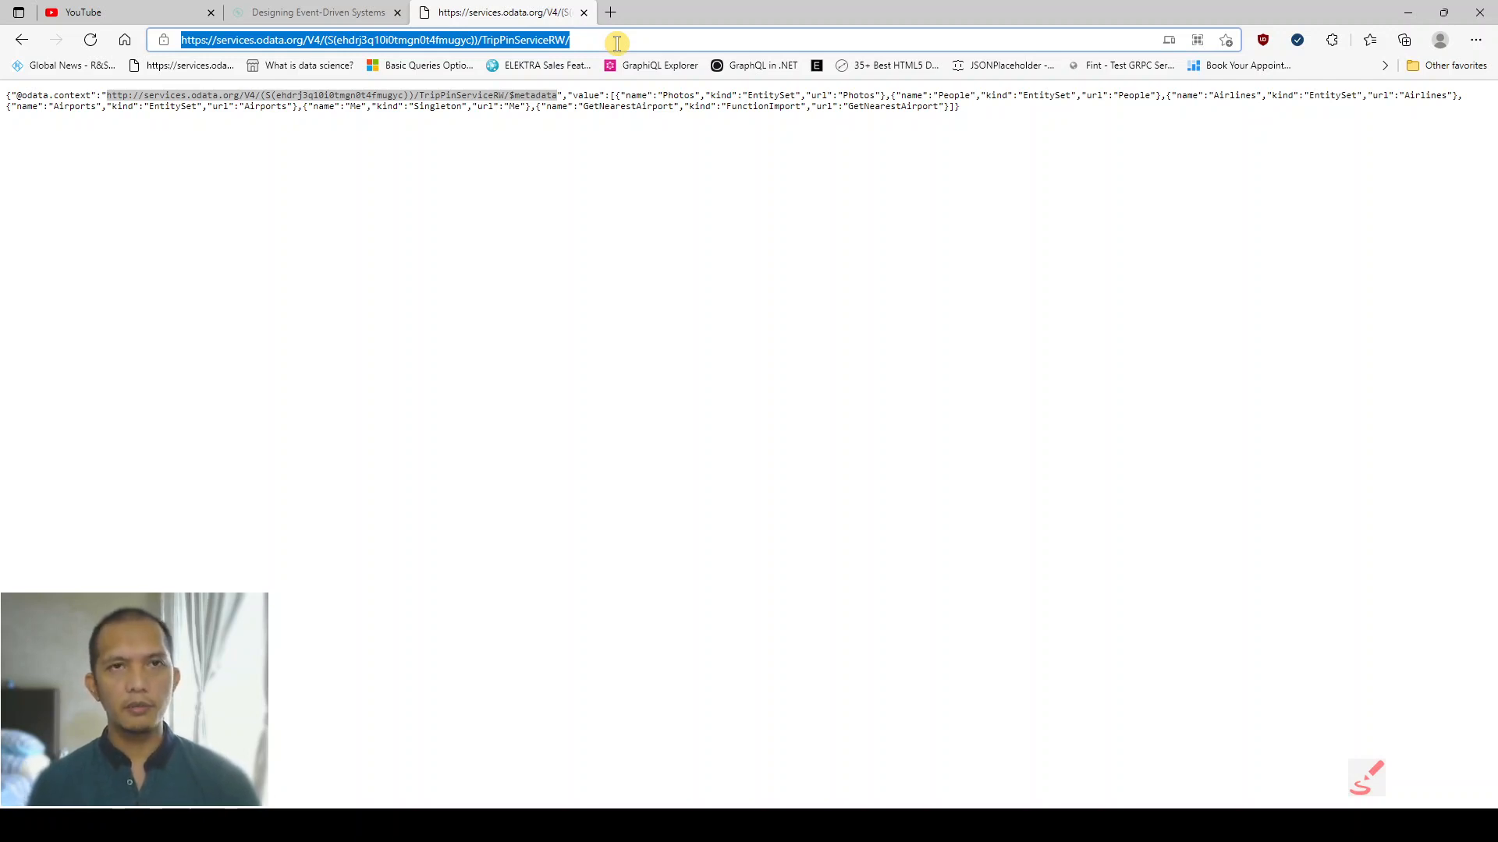
key("ctrl+v")
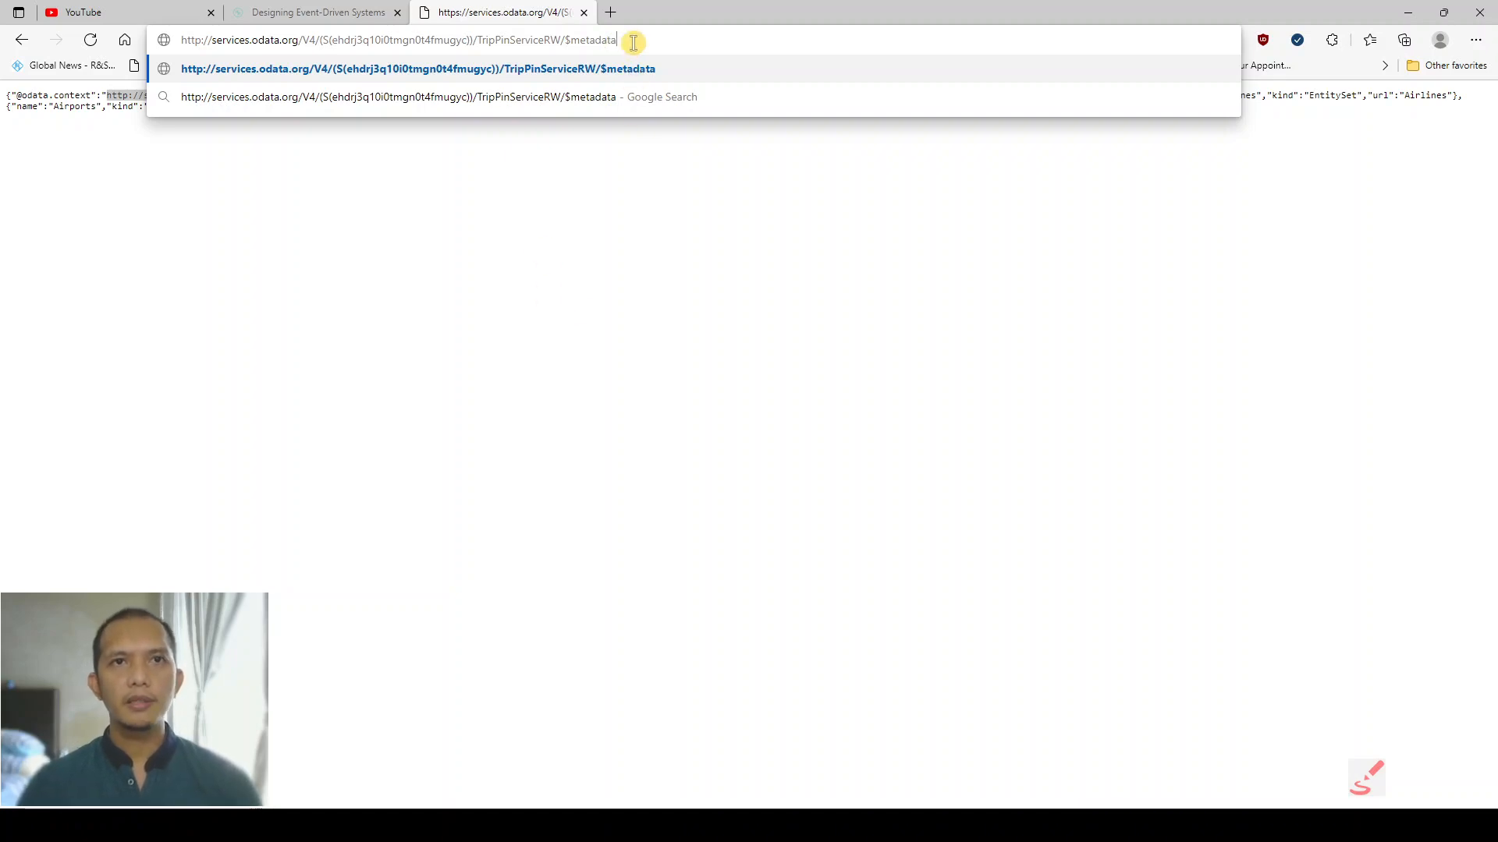
key("Return")
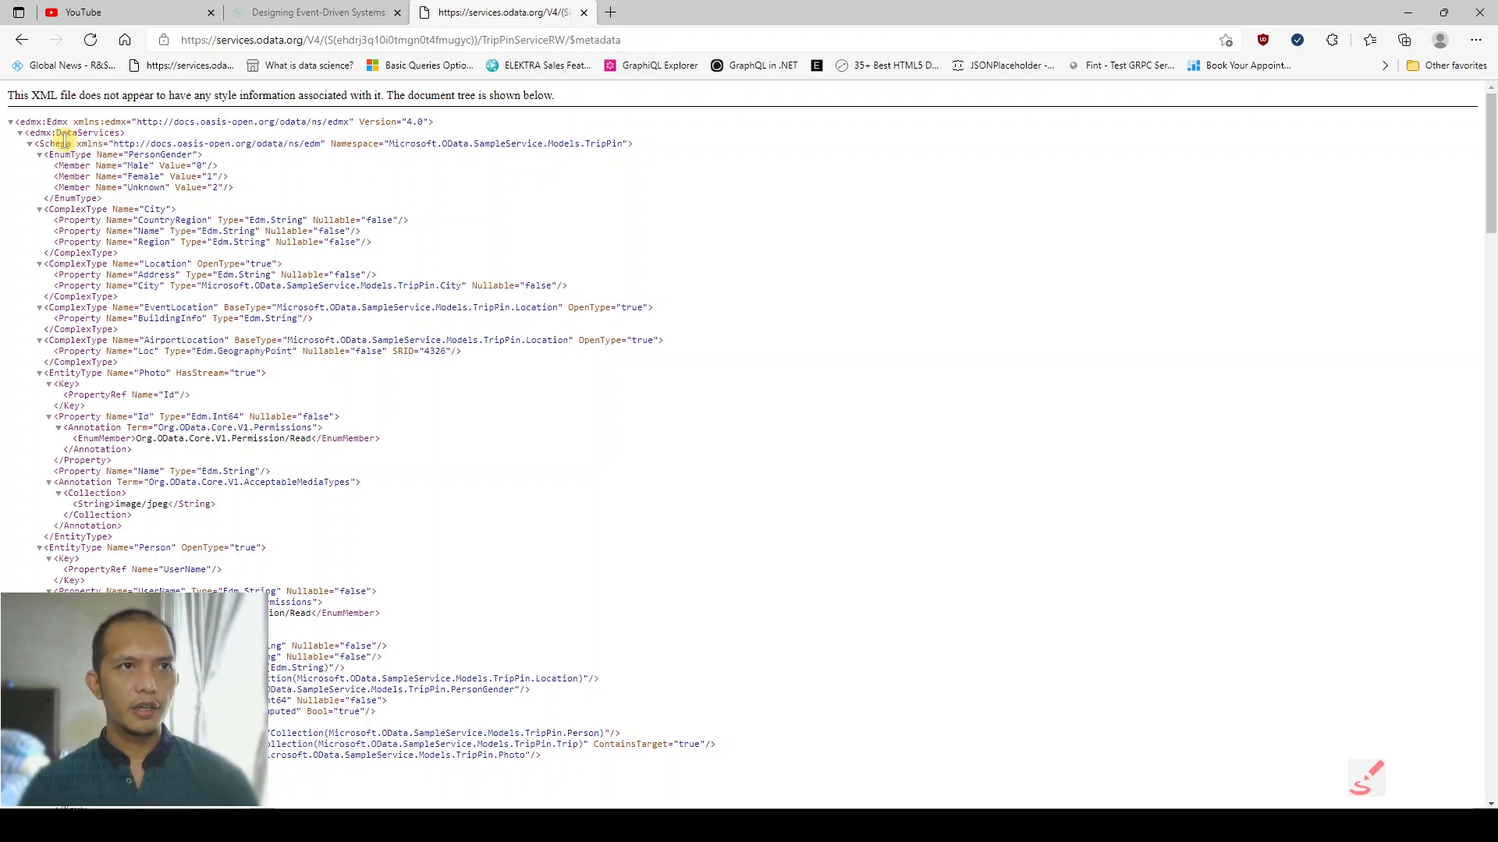
- Examine the TripPin metadata document's schema, entity types, entity sets and functions such as GetFavoriteAirline and GetInvolvedPeople
left_click_drag(38, 148, 81, 147)
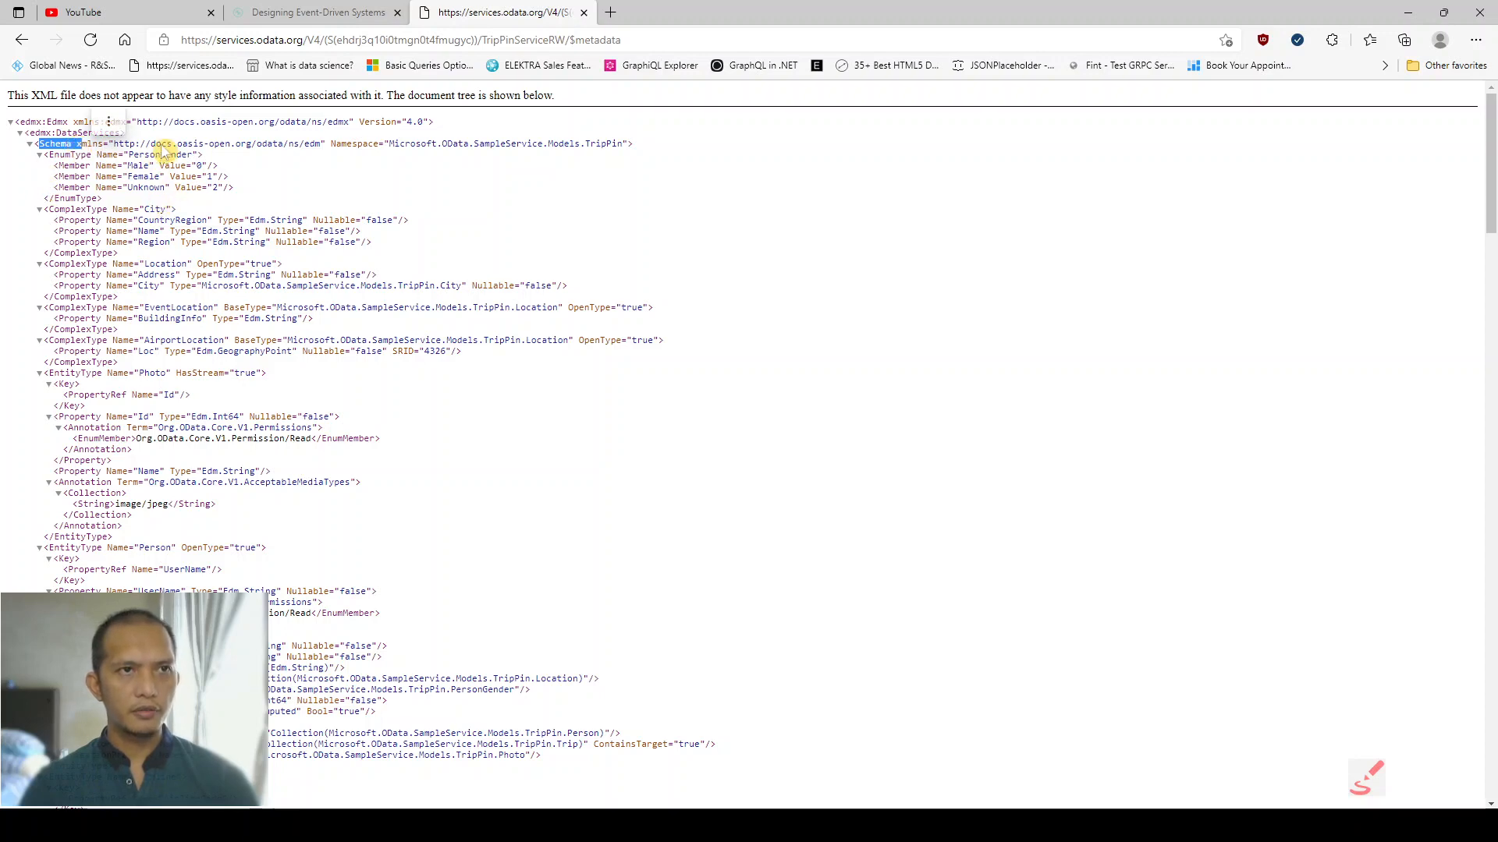
scroll(153, 460, "down", 8)
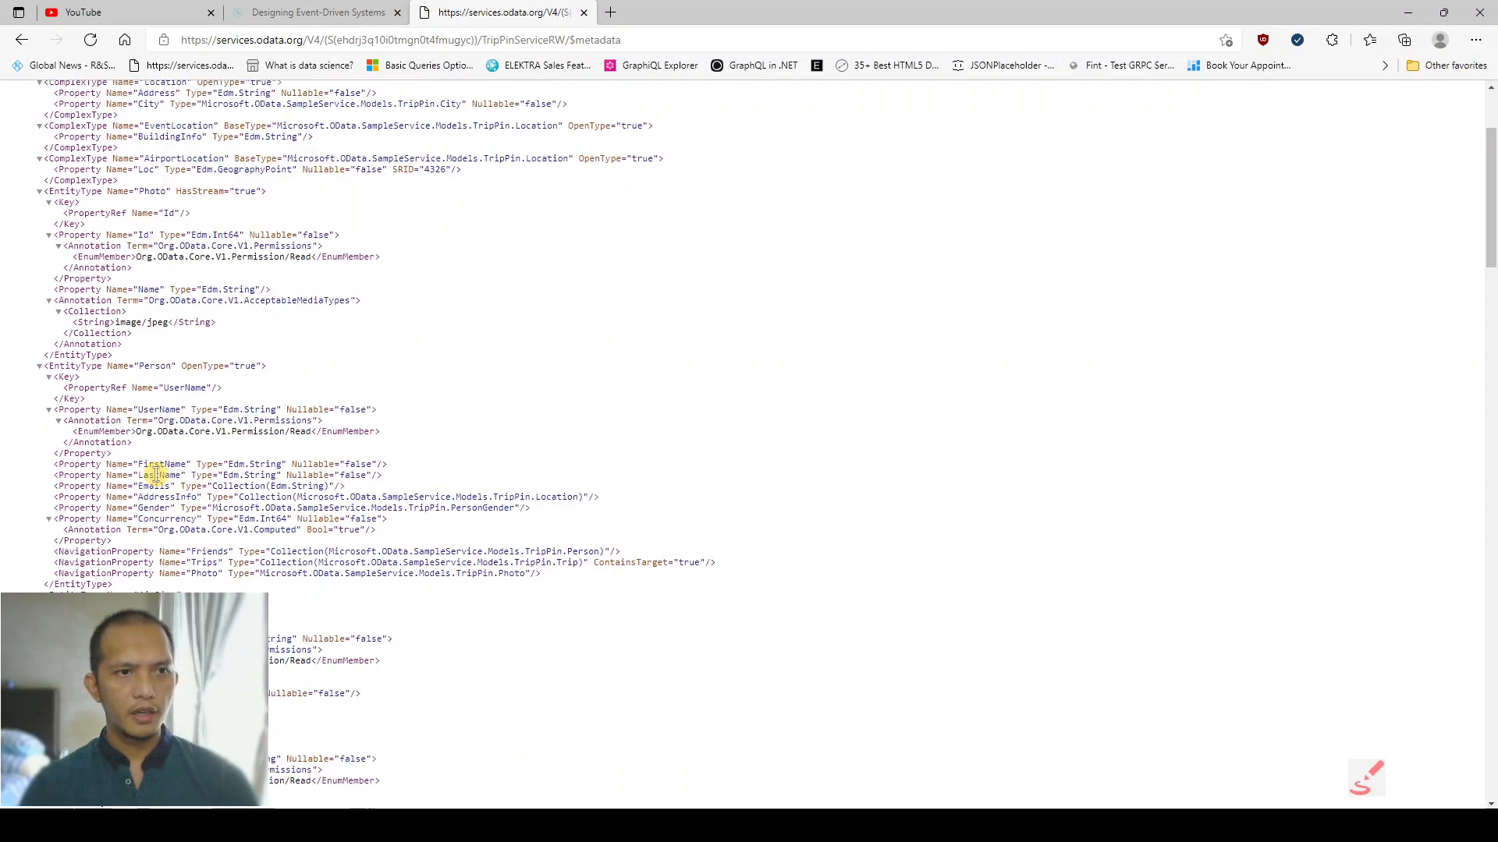
scroll(260, 372, "down", 13)
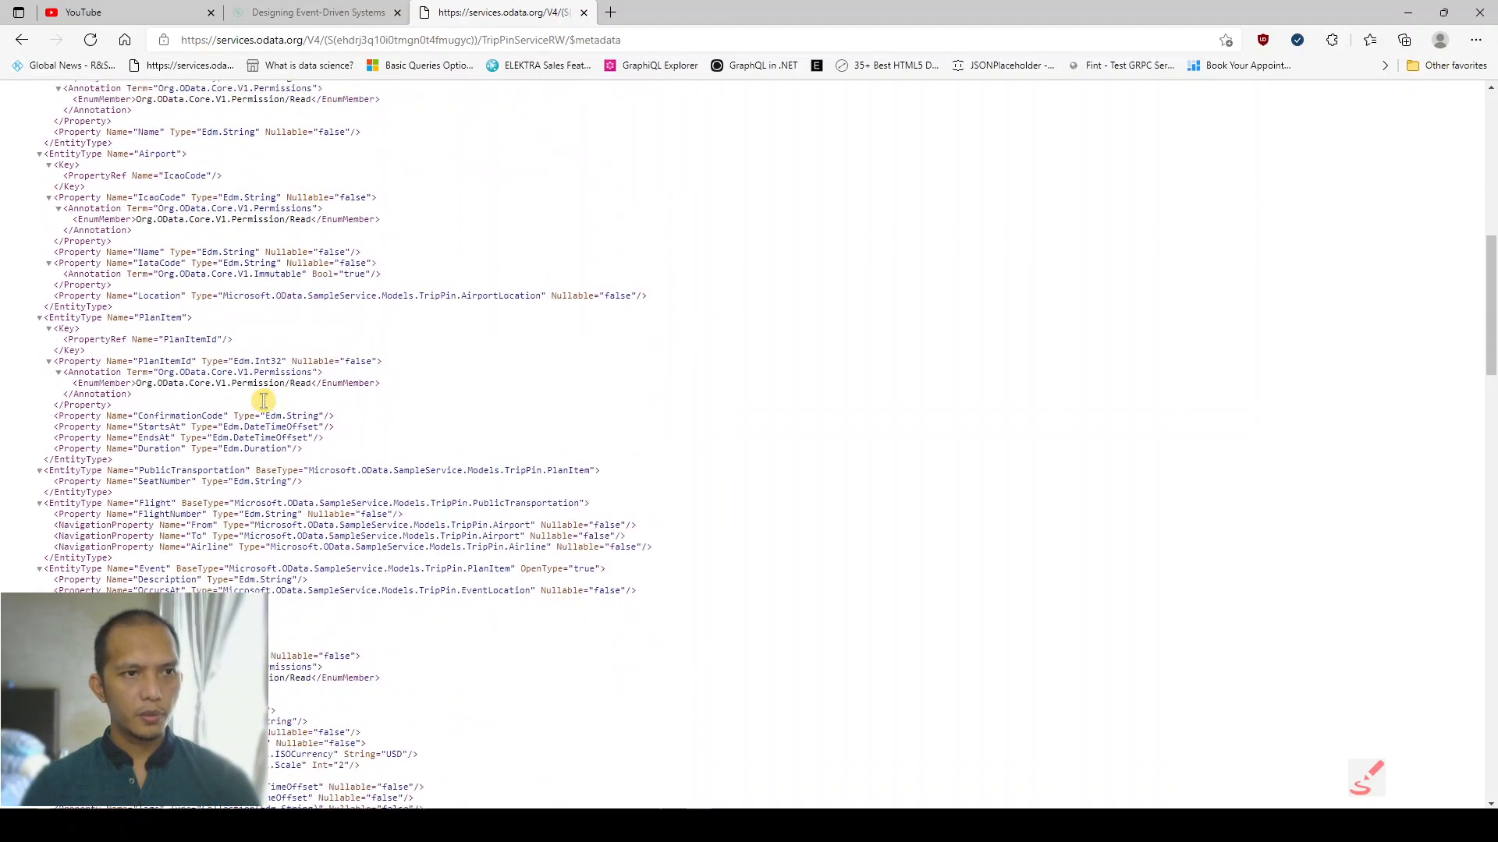
scroll(218, 415, "down", 10)
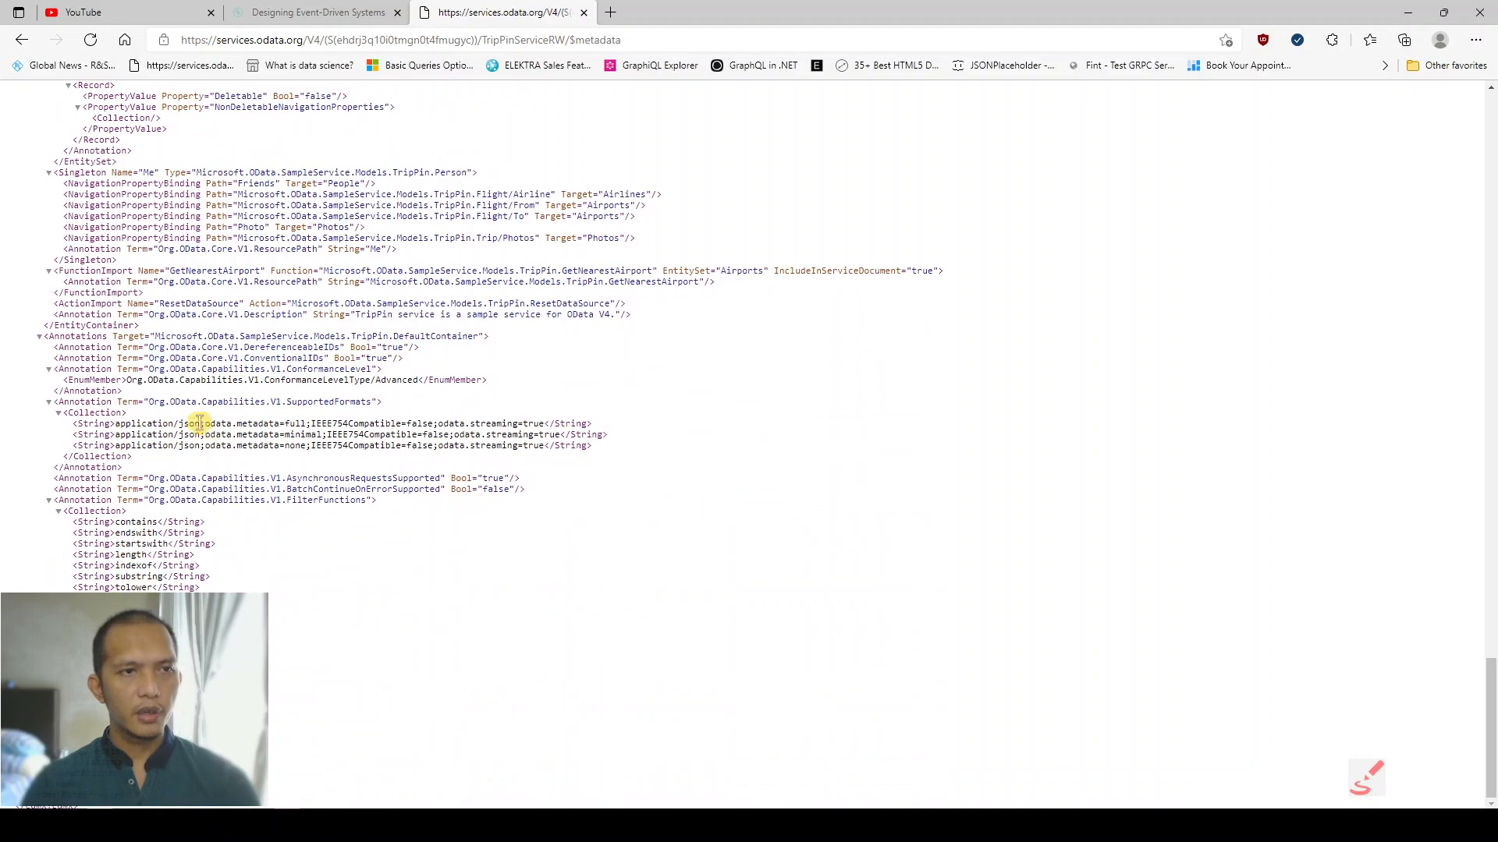
scroll(195, 421, "up", 2)
scroll(206, 341, "up", 8)
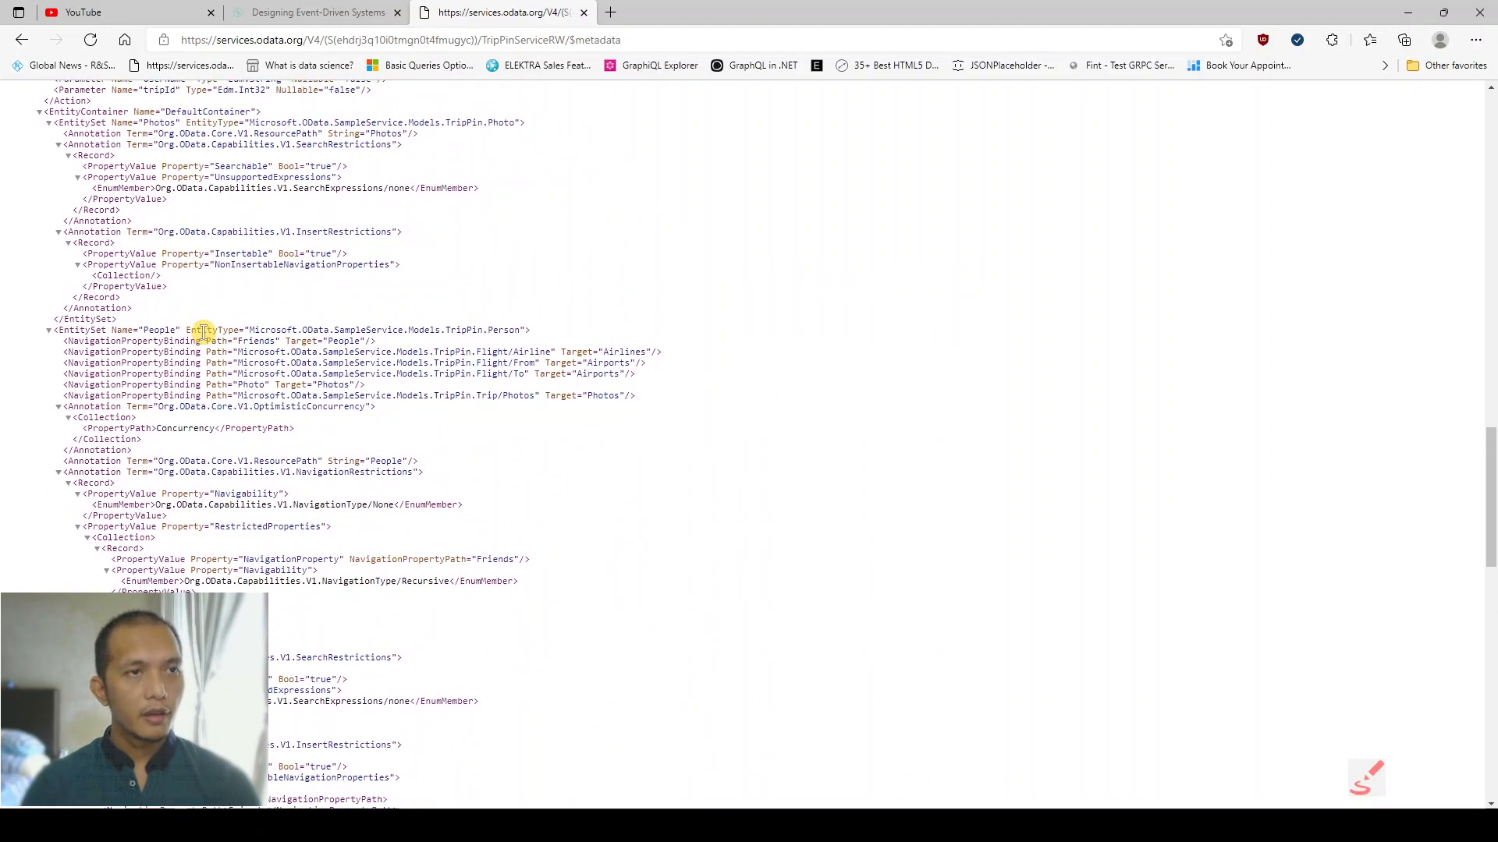
scroll(289, 341, "up", 5)
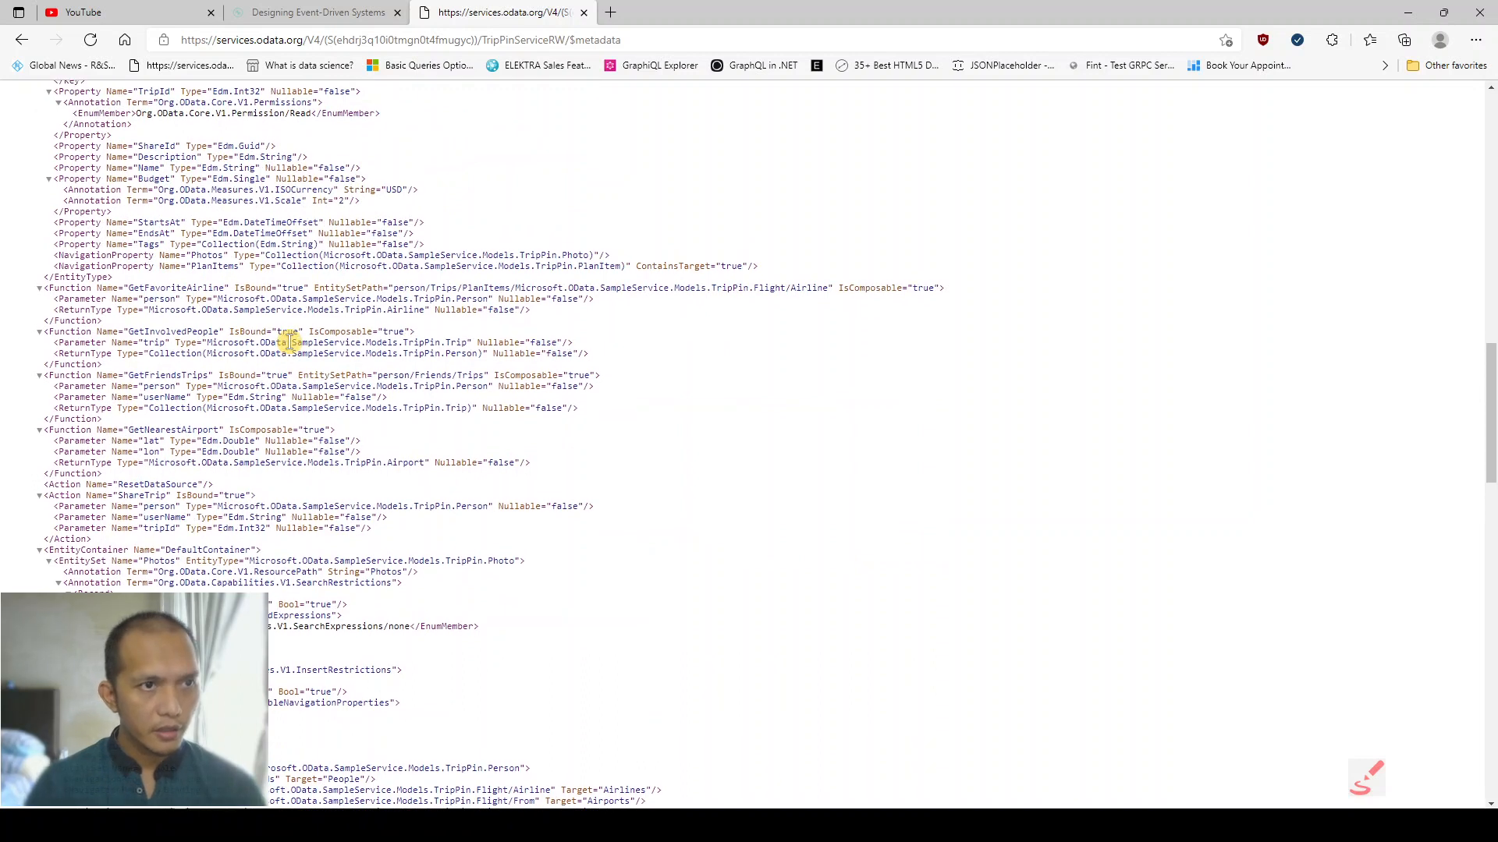
left_click_drag(129, 289, 229, 289)
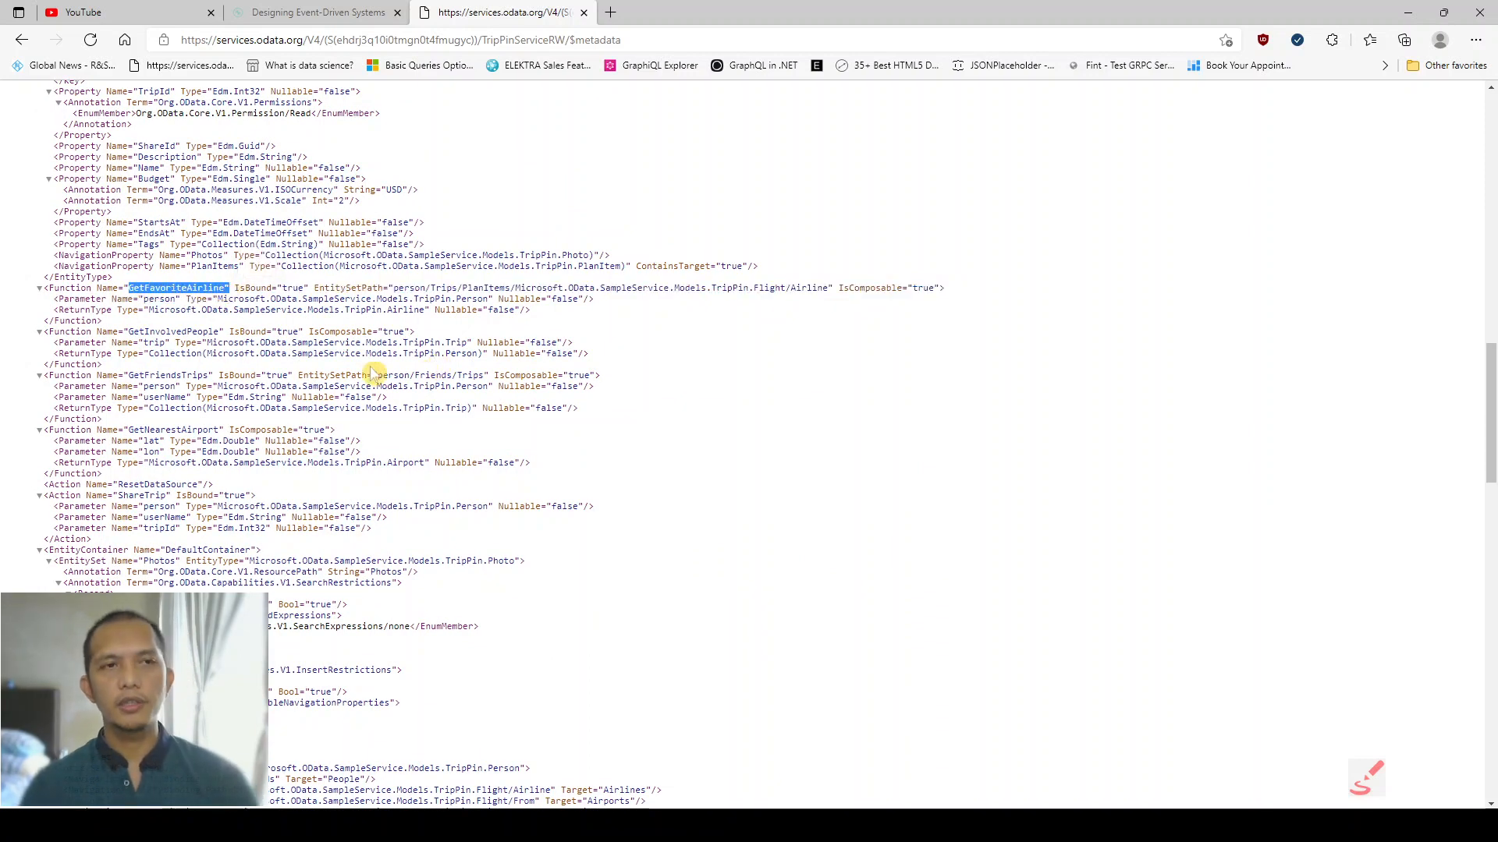
left_click_drag(134, 334, 211, 340)
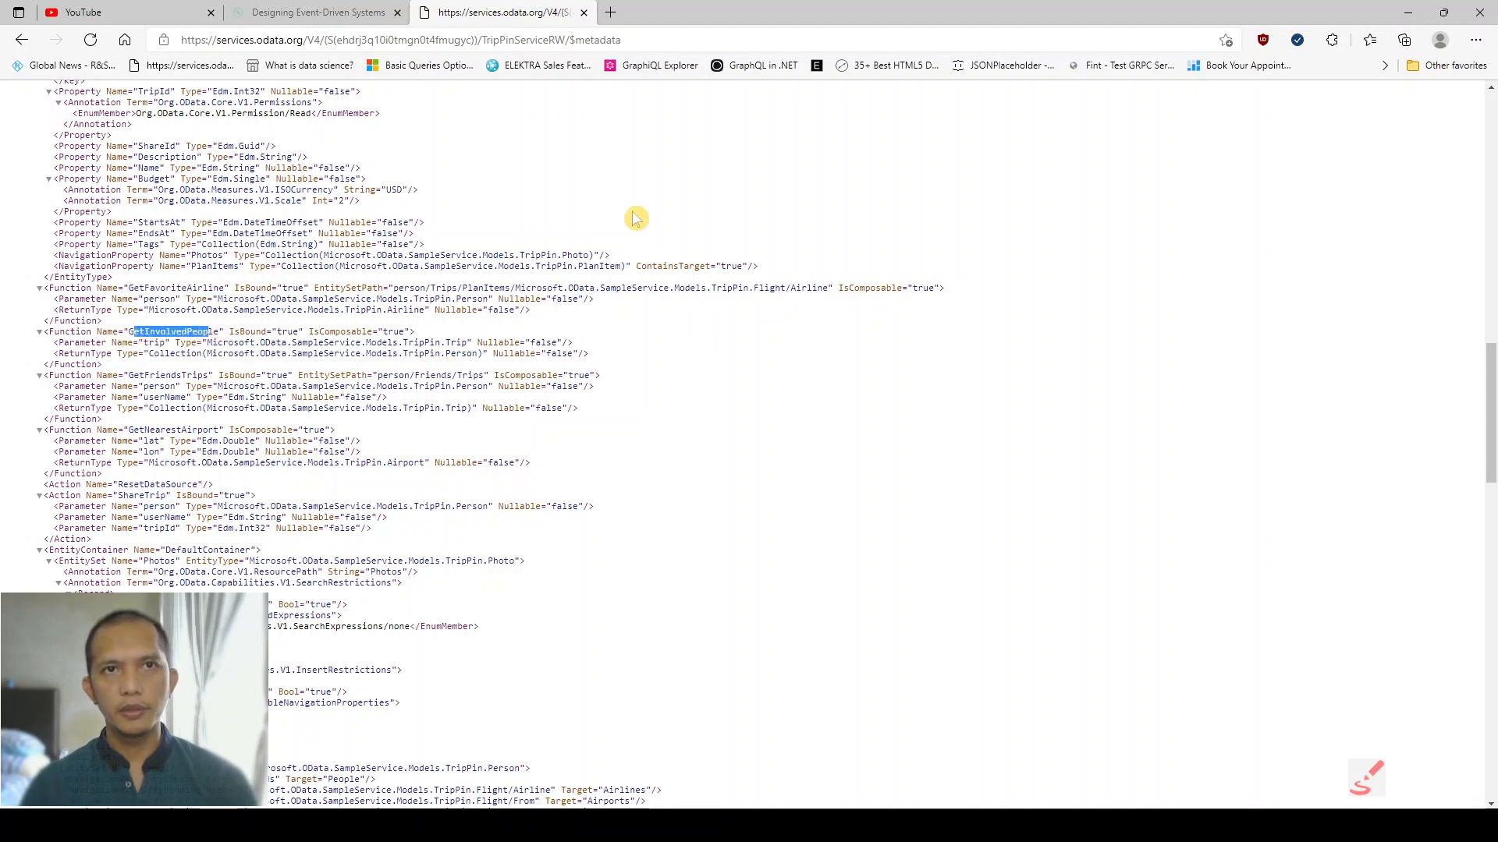
- Copy the TripPin $metadata URL from the browser, switch to FINT, and paste it as the new client's address
left_click(639, 41)
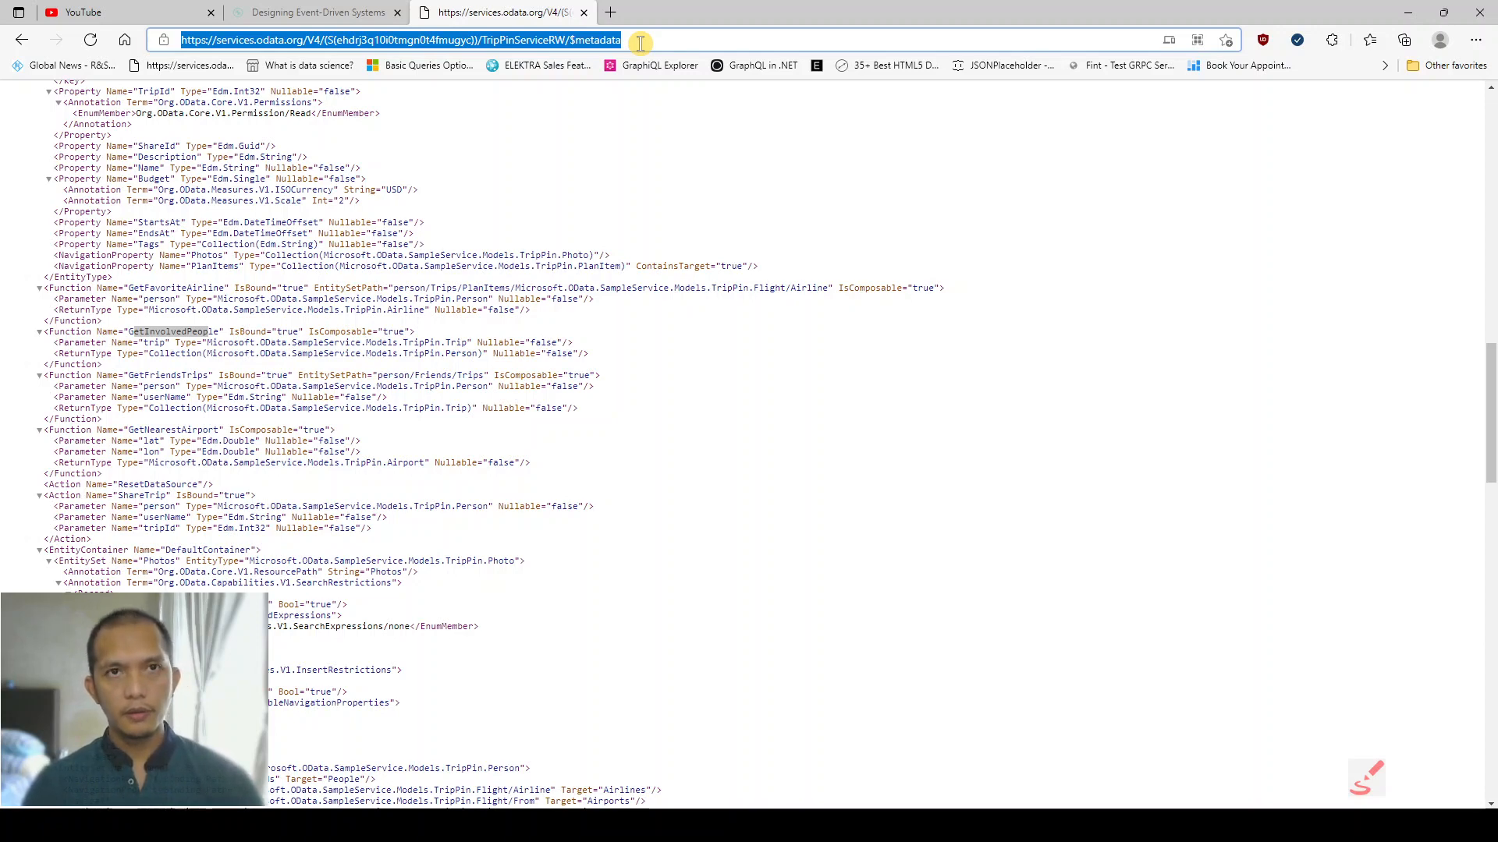
left_click(831, 826)
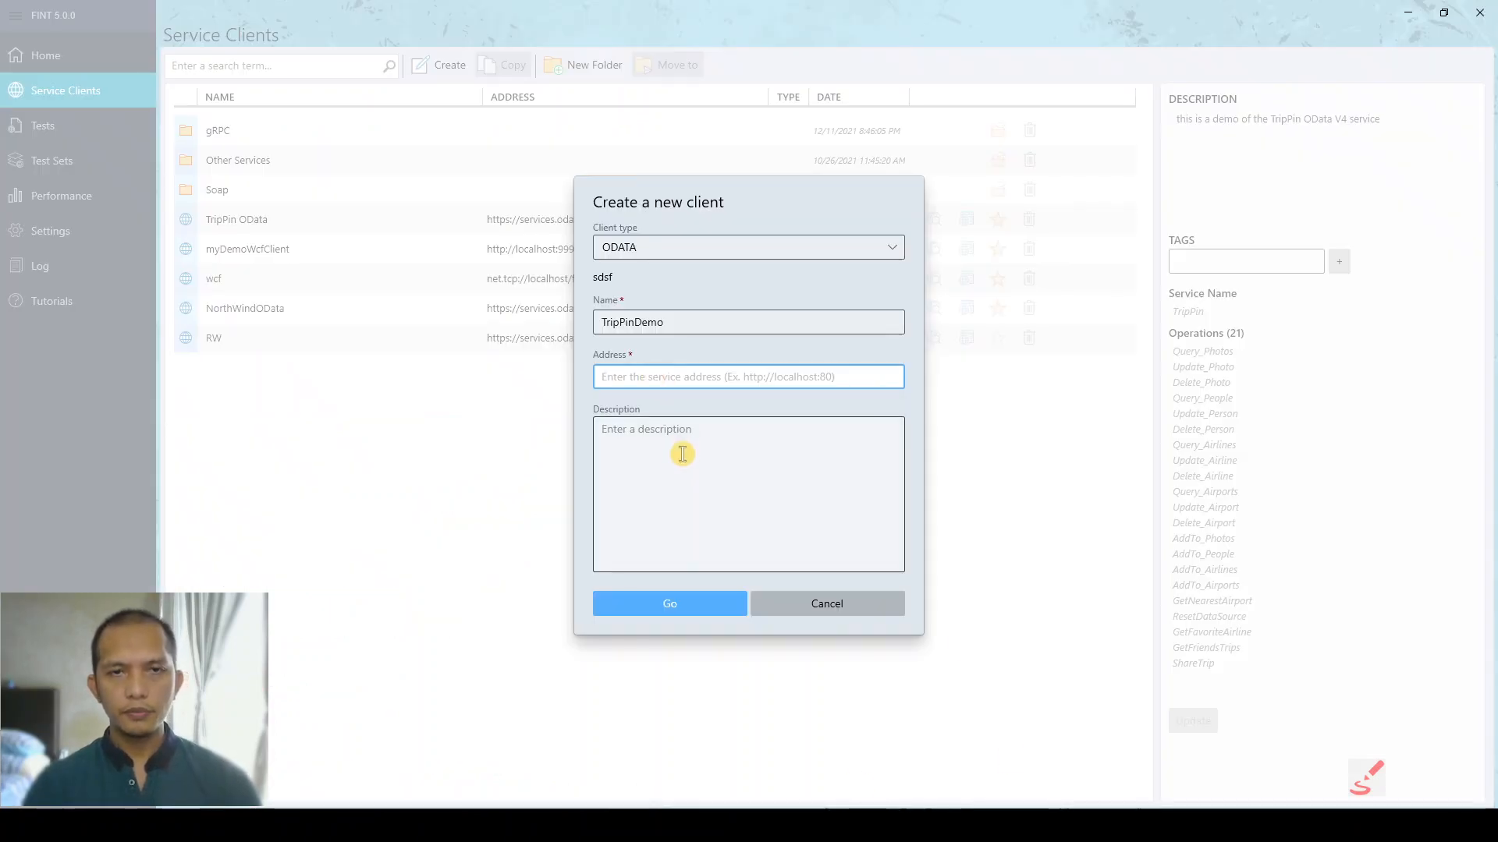
key("ctrl+v")
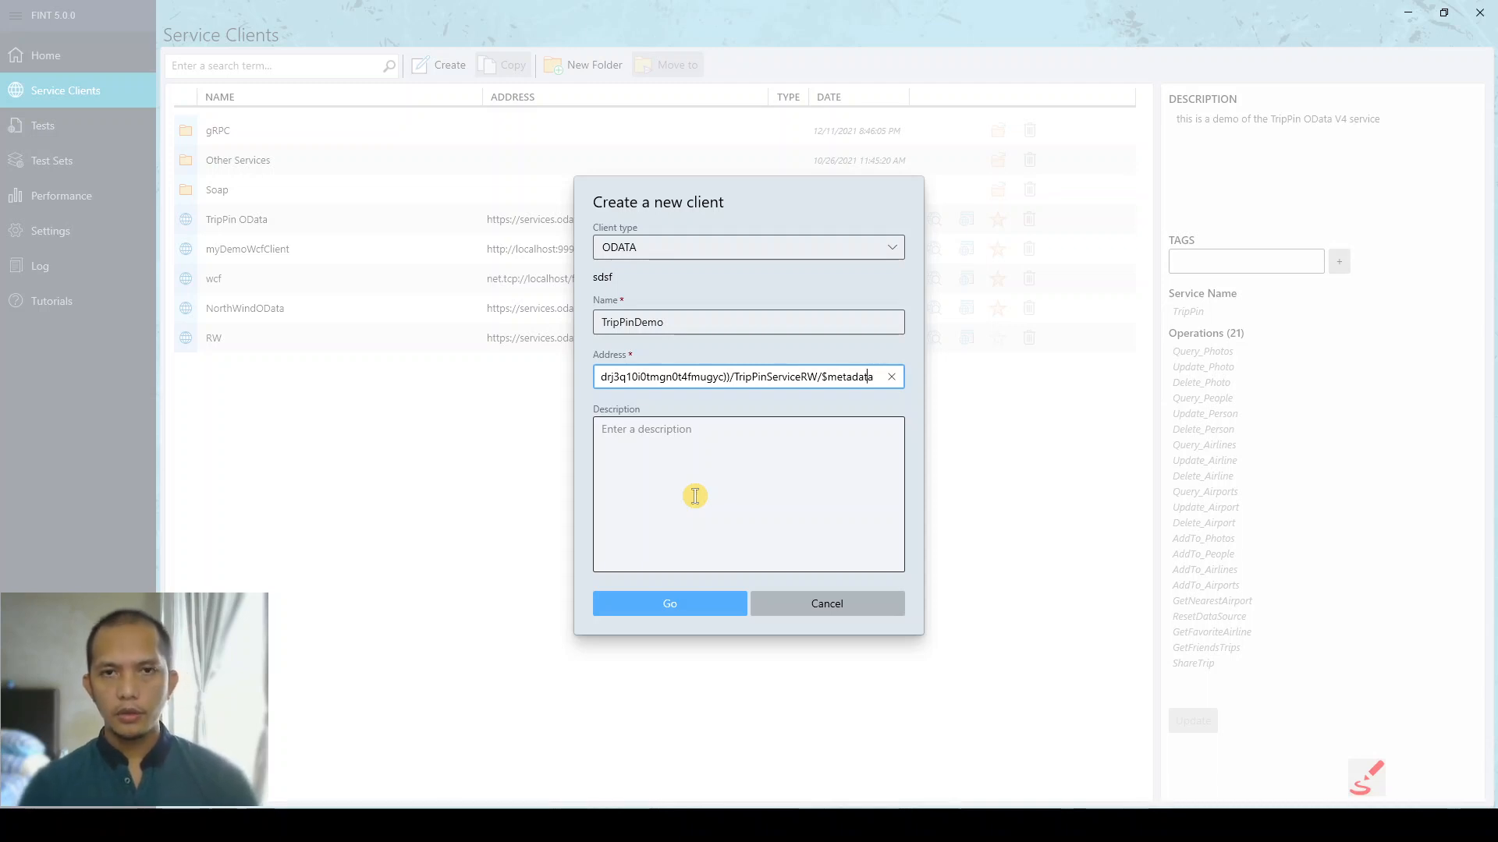
key("Home")
key("End")
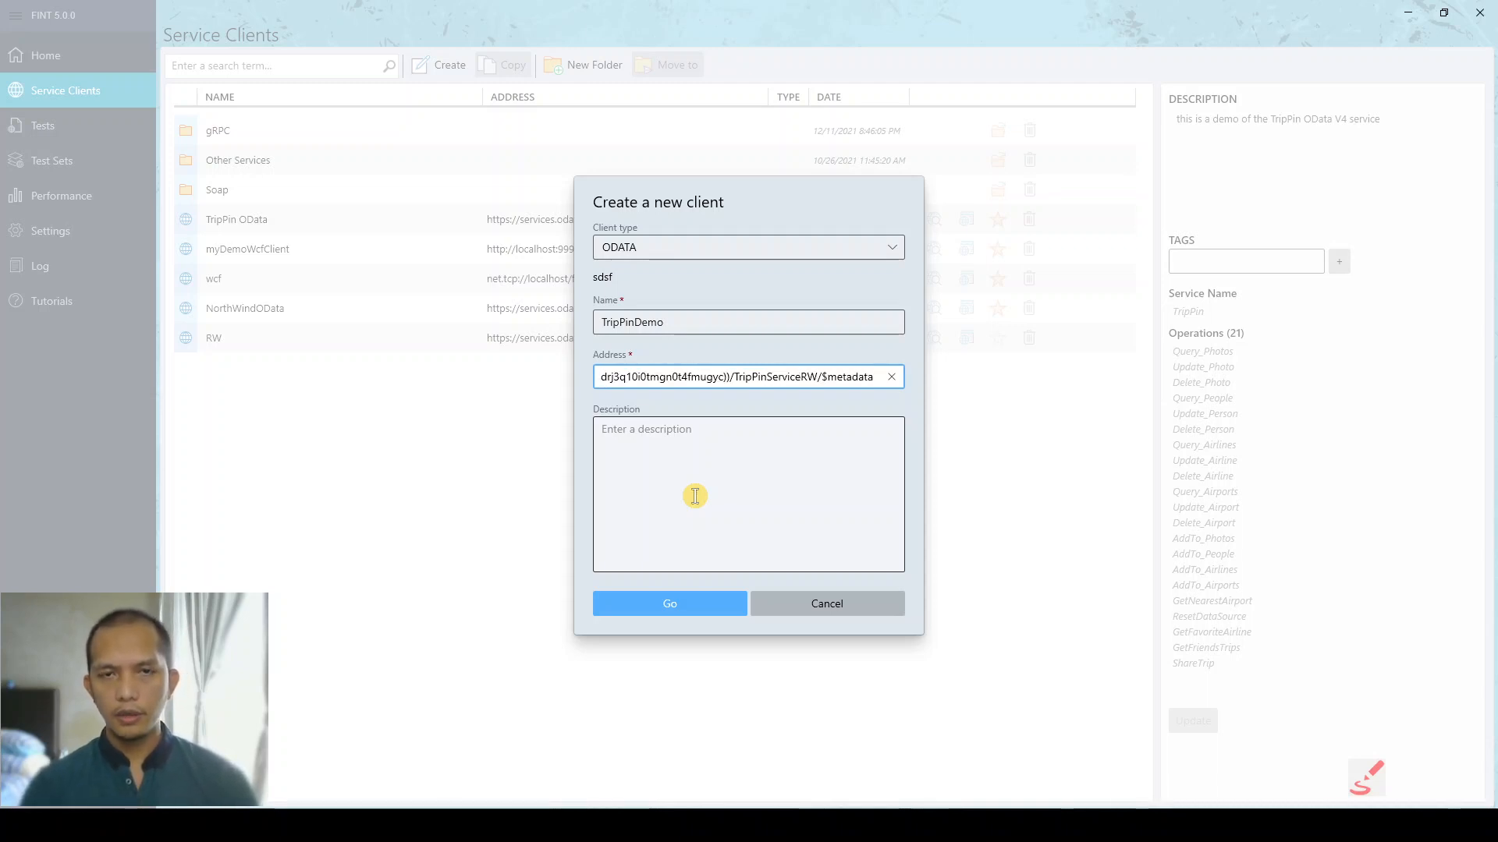
- Remove the trailing $metadata from the client's address so that it ends with TripPinServiceRW/
key("shift+Left")
key("shift+Left")
key("shift+Left")
key("shift+Left")
key("shift+Left")
key("shift+Left")
key("shift+Left")
key("shift+Left")
key("shift+Left")
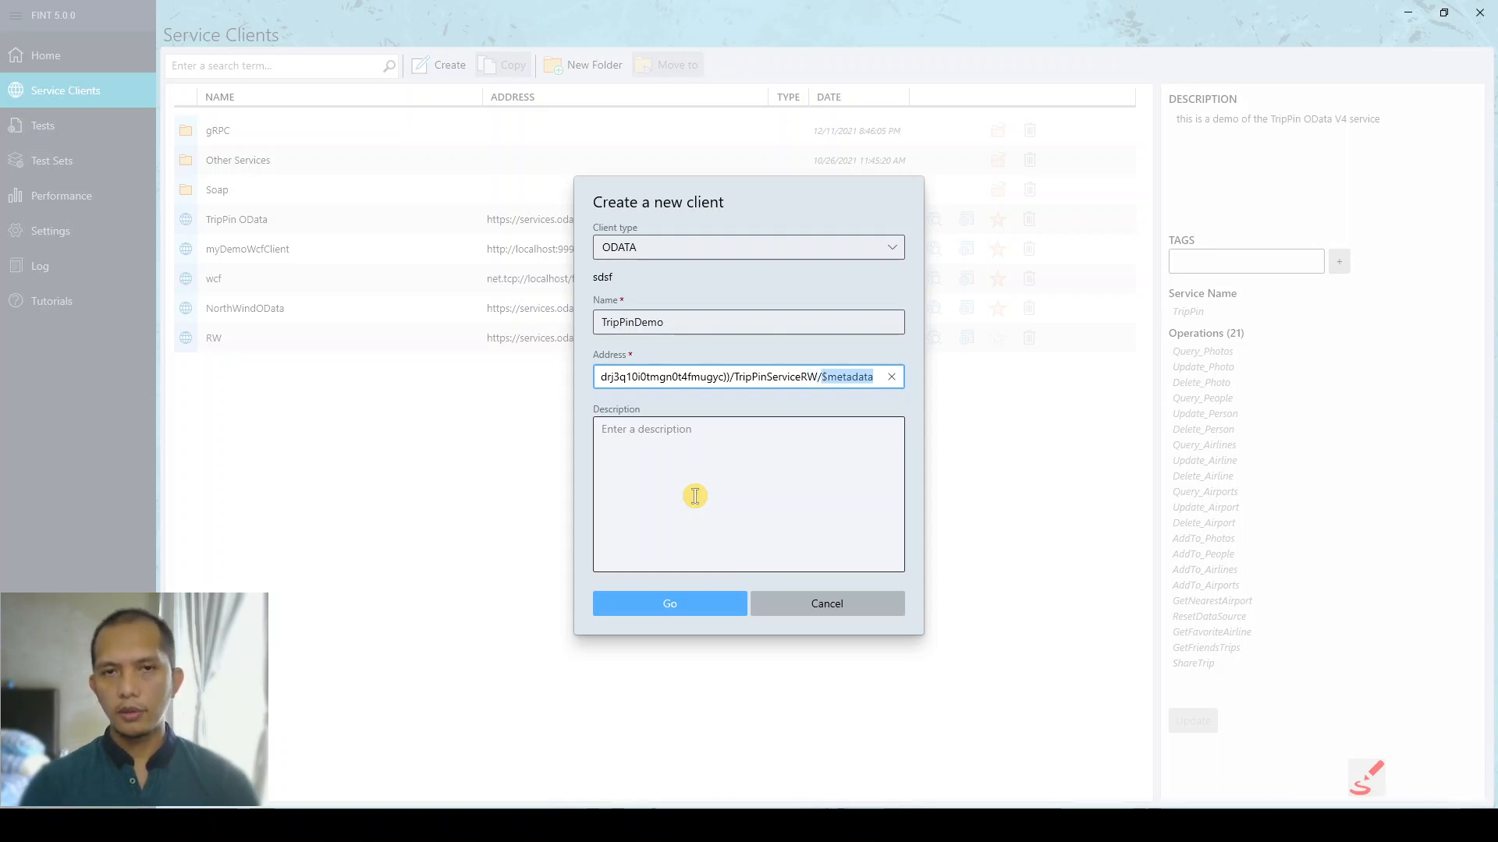
key("BackSpace")
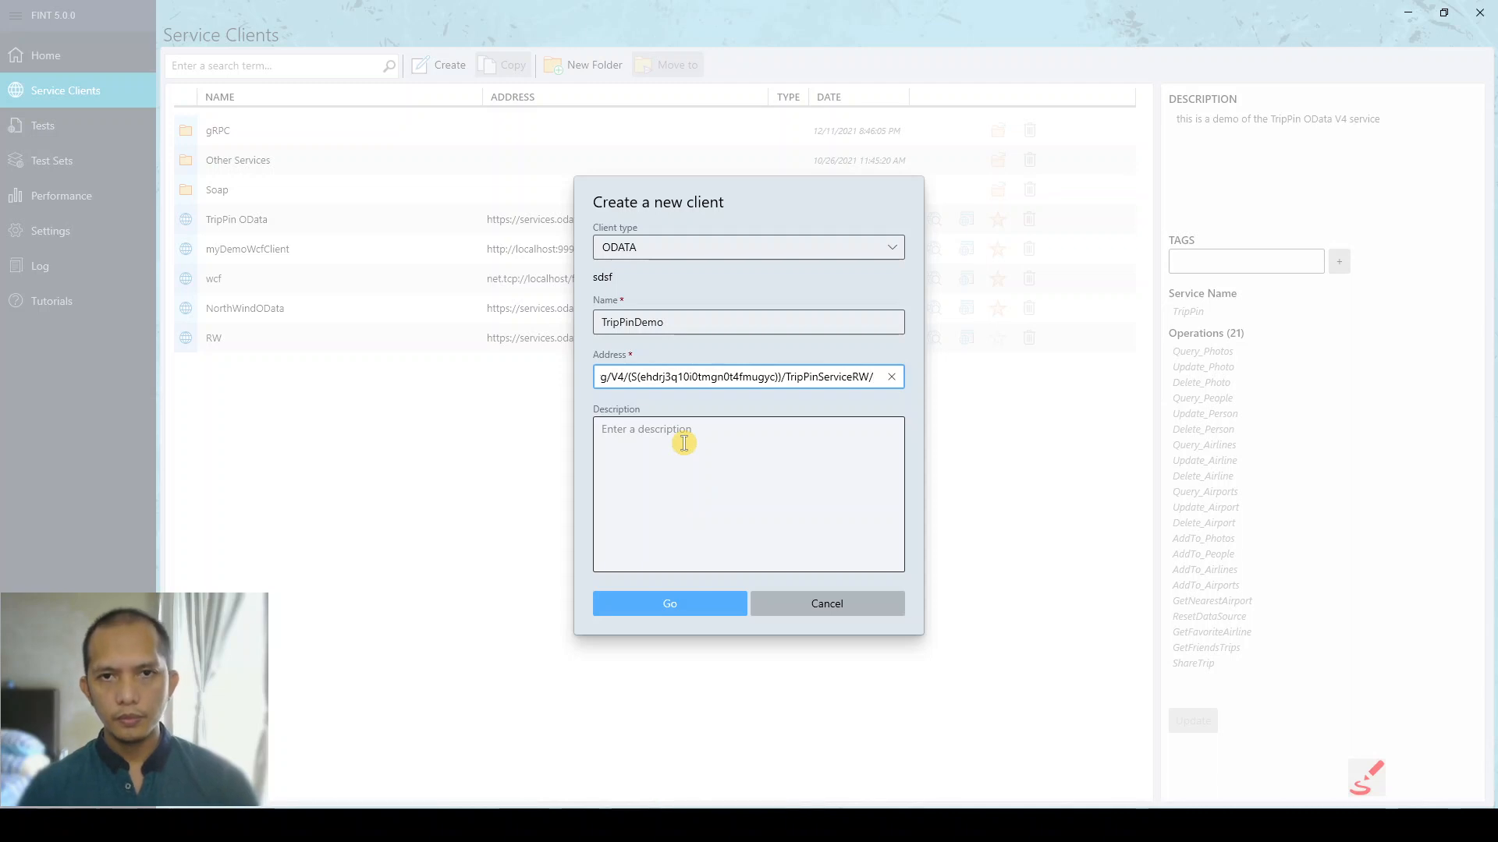
- Enter the description "This is a demo client" and create the TripPinDemo OData client
left_click(691, 459)
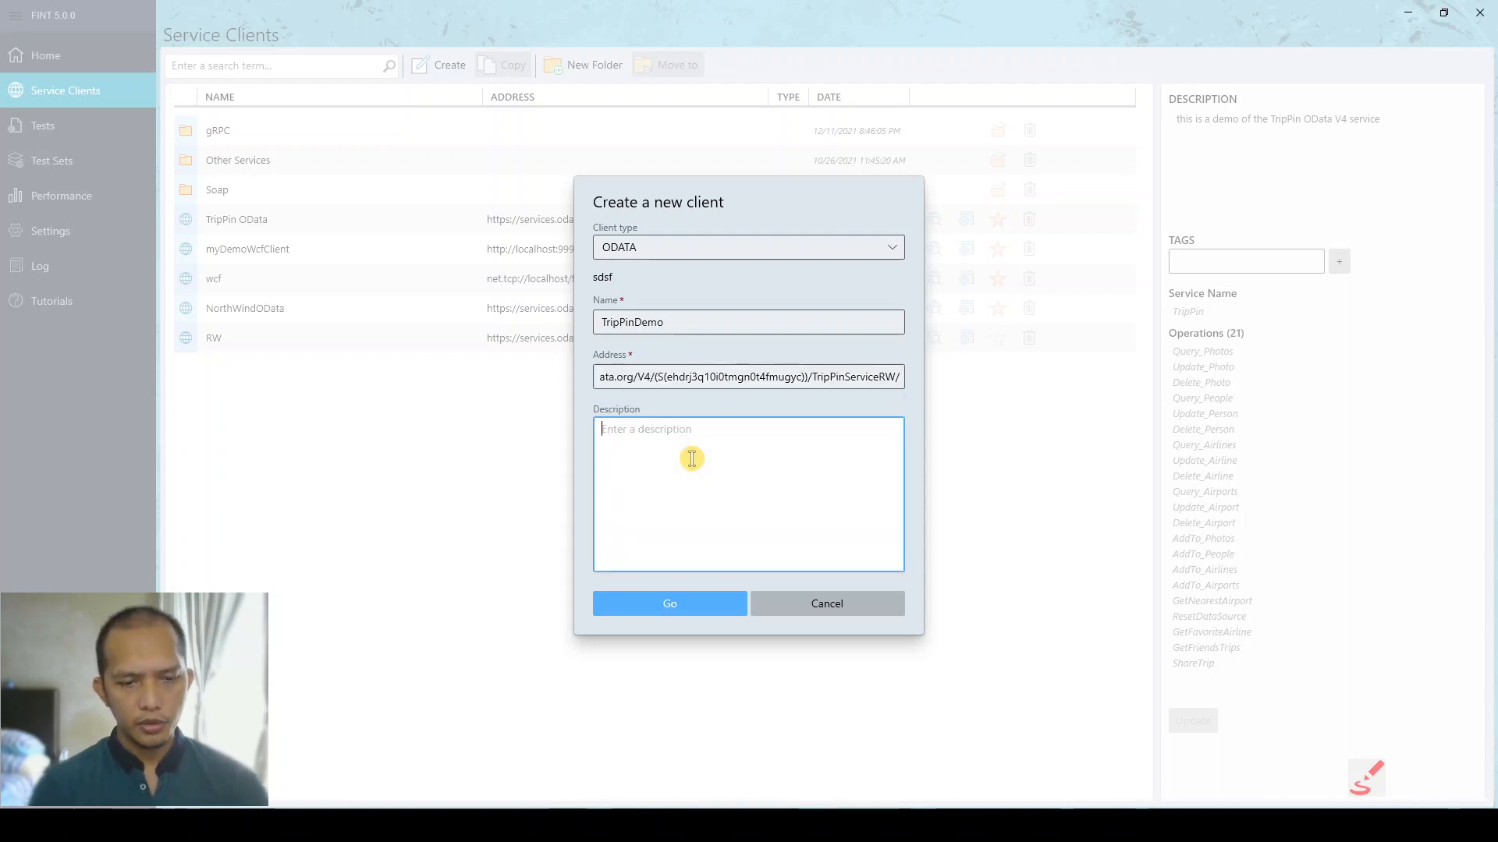
type("This is a d")
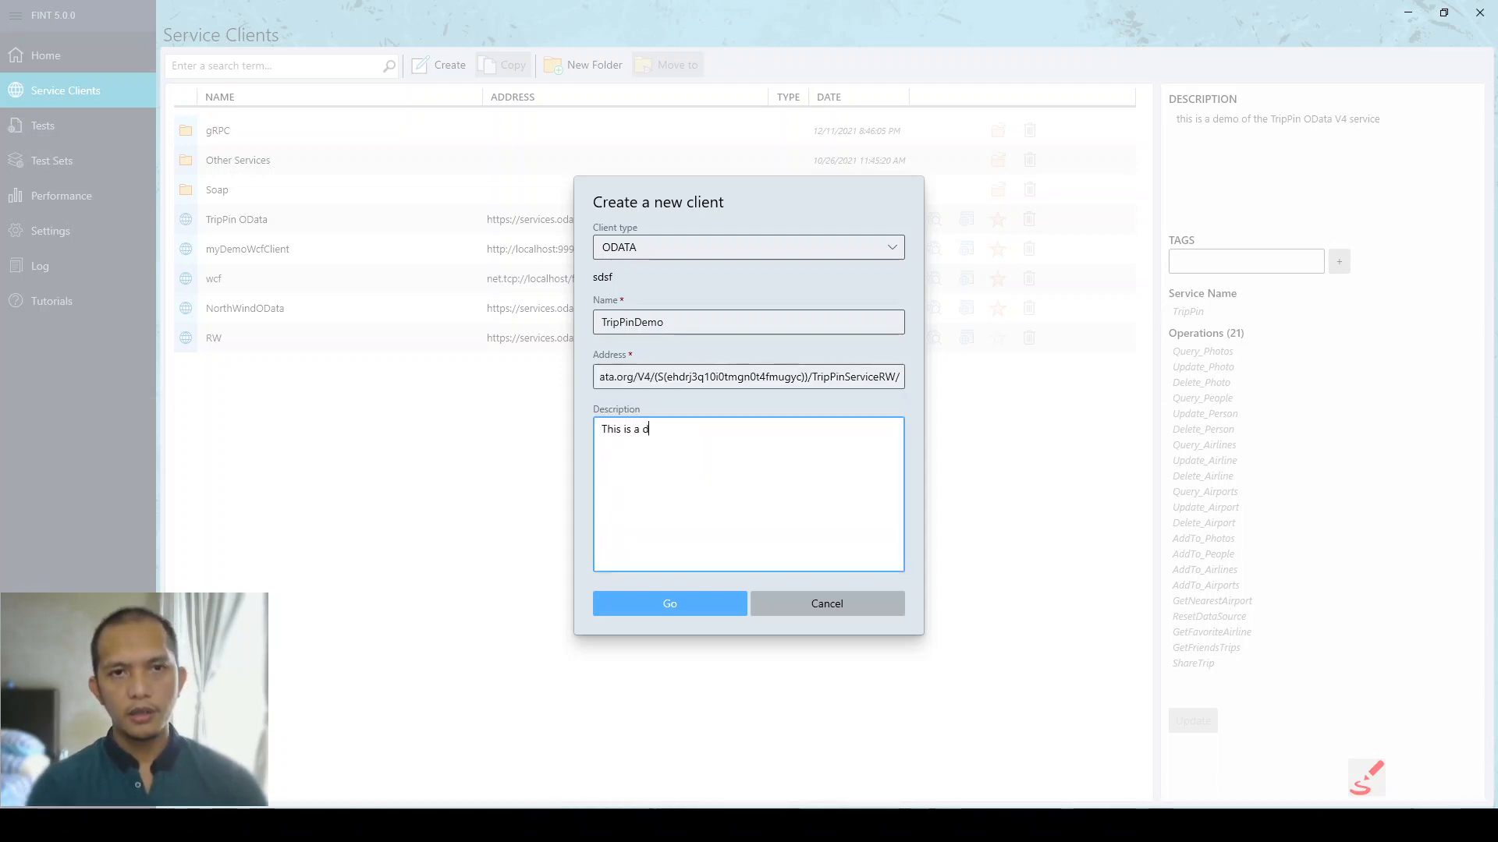
type("emo ser")
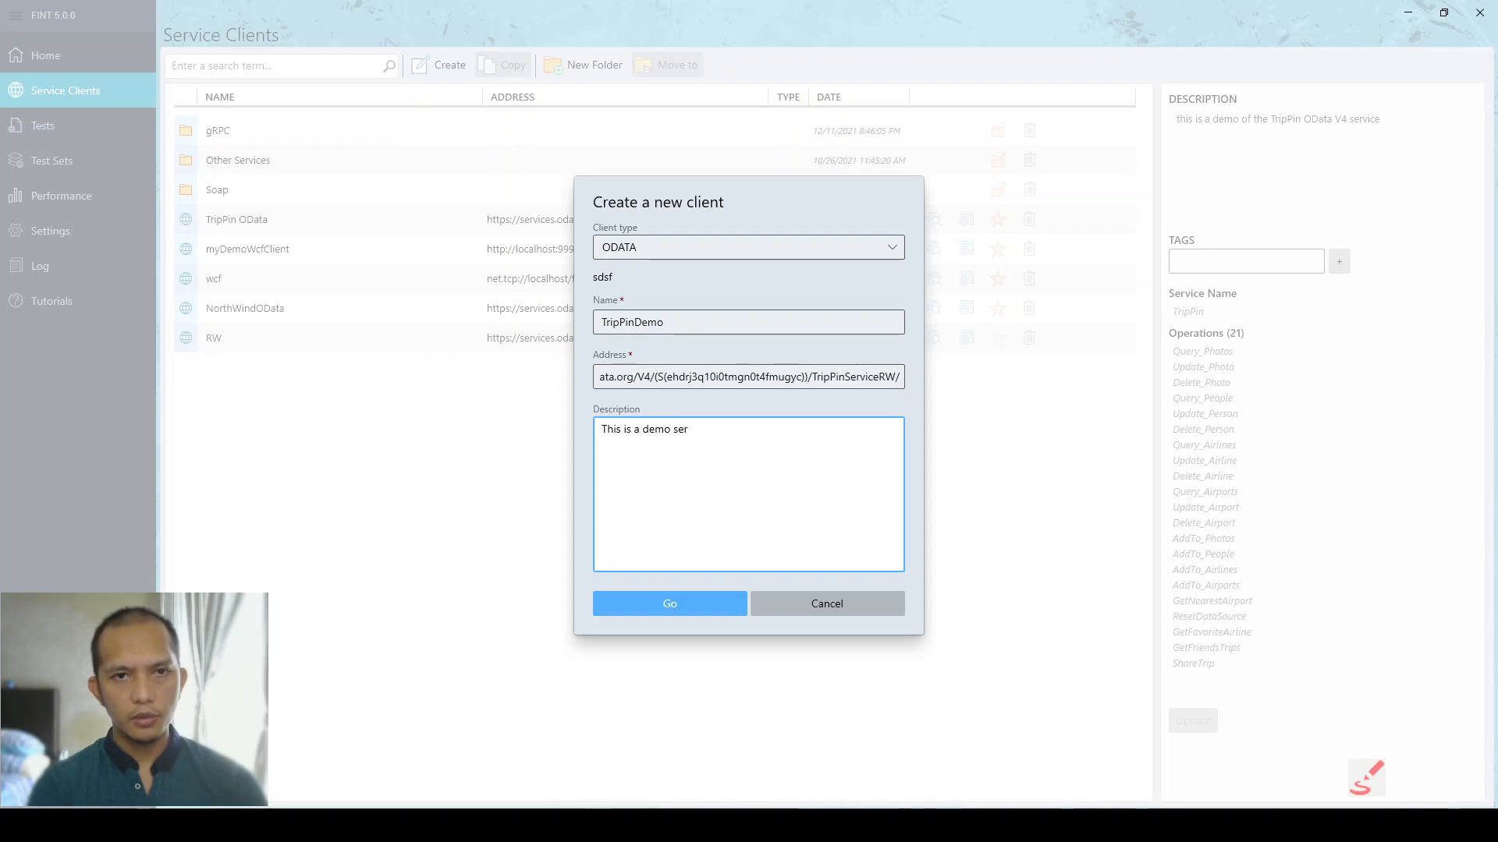
key("BackSpace")
key("BackSpace")
key("BackSpace")
type("client")
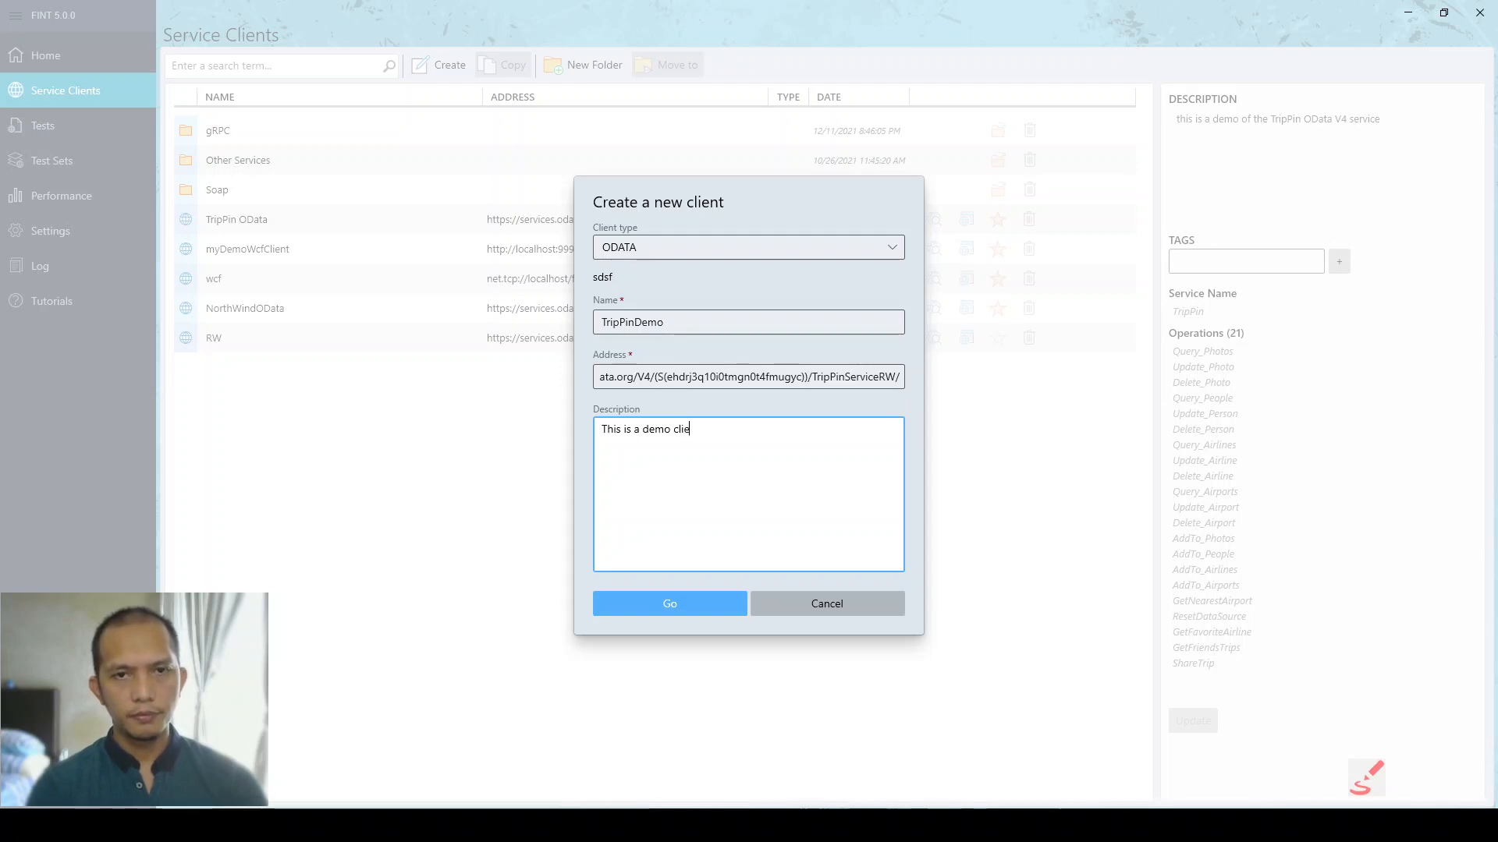
left_click(709, 603)
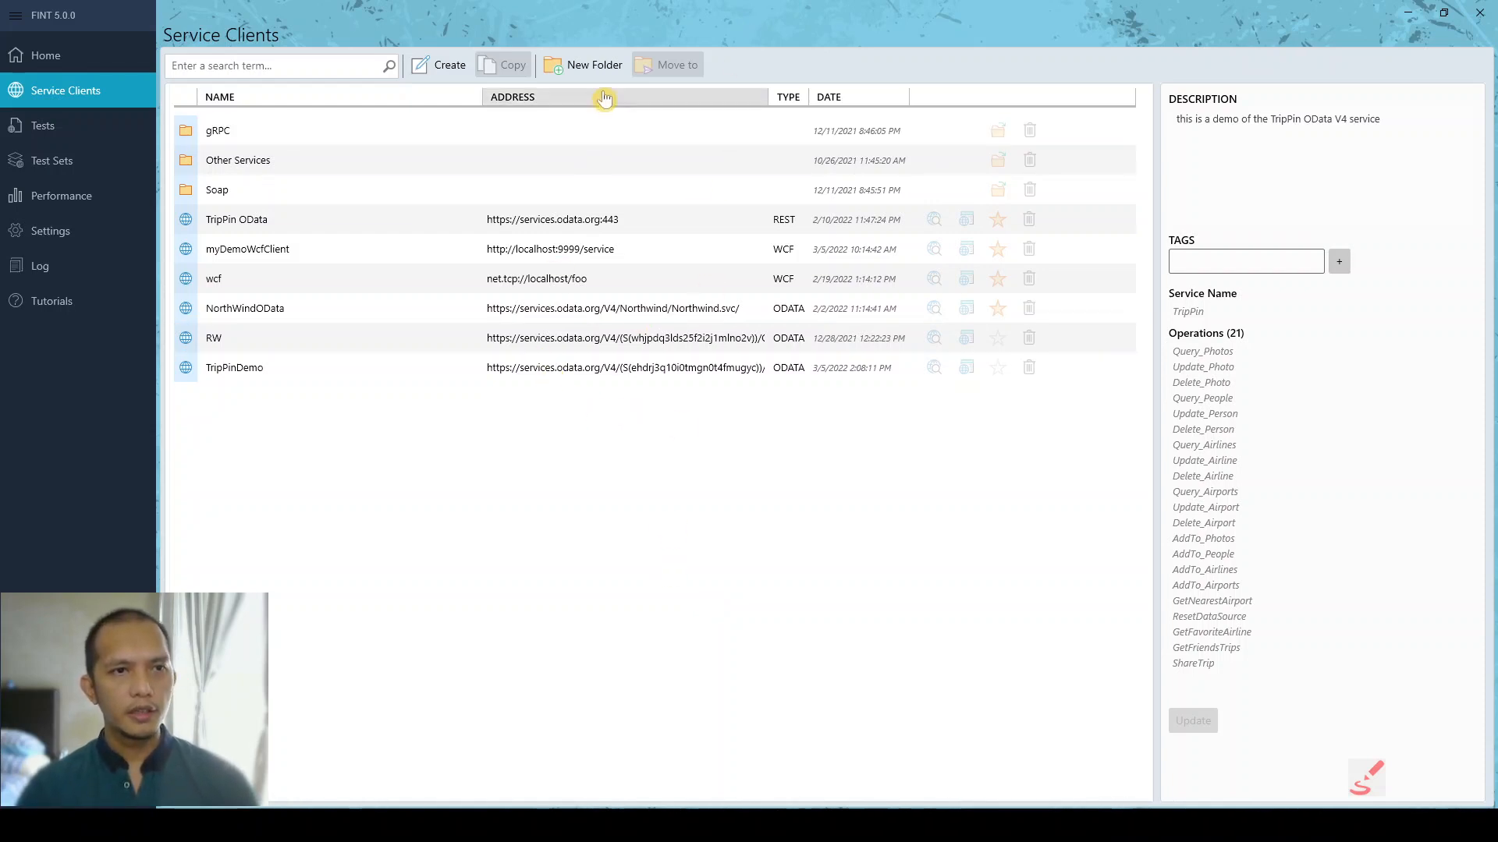
- Open the TripPinDemo client from the service clients list
left_click(721, 371)
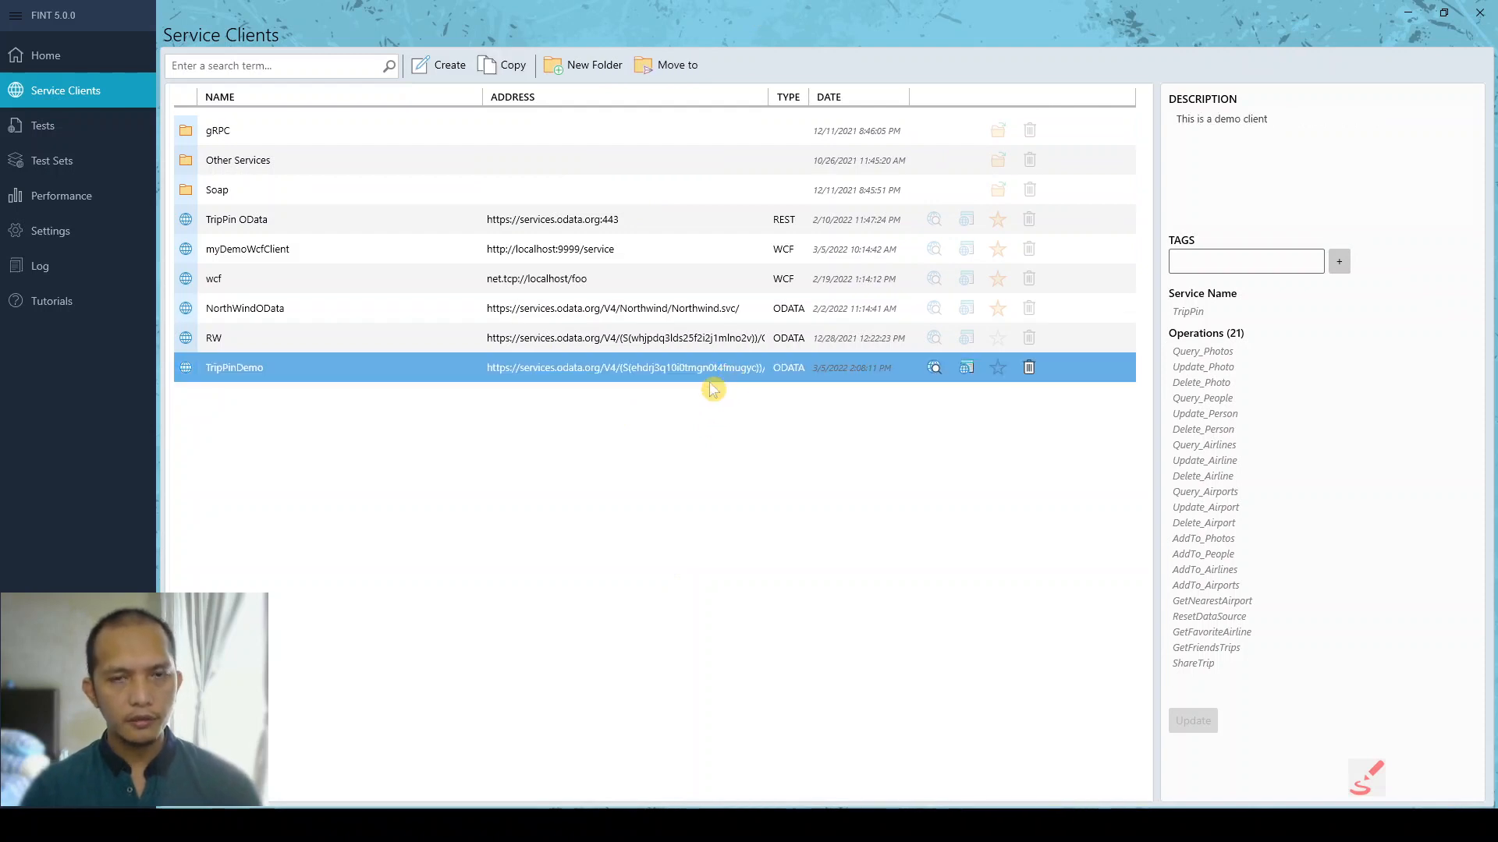
left_click(935, 368)
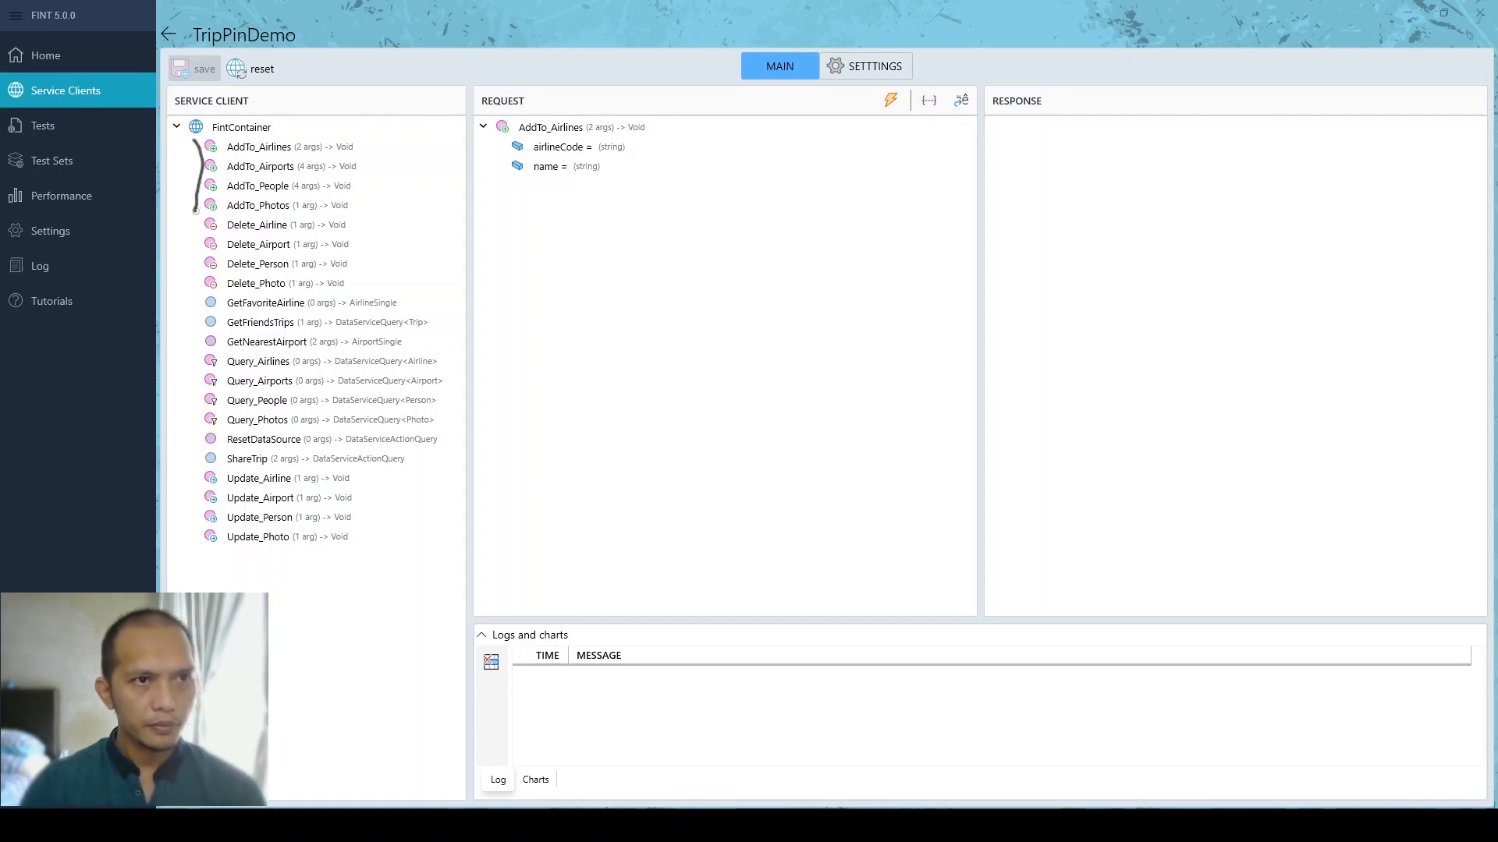
- Examine the client's operations, marking the AddTo, Delete and Query groups on screen and clearing the marks
key("Escape")
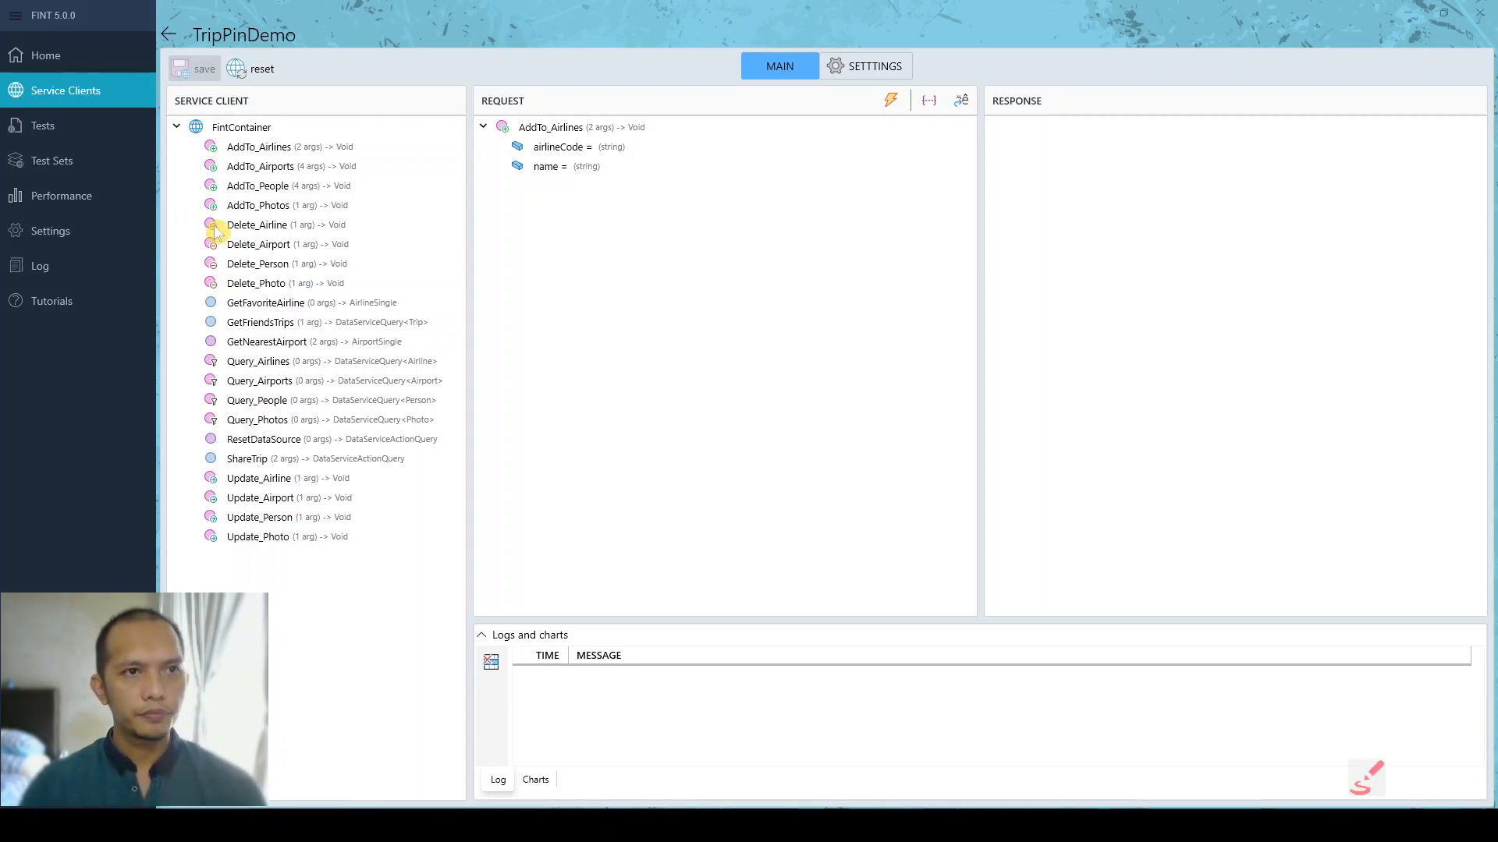
left_click(1366, 779)
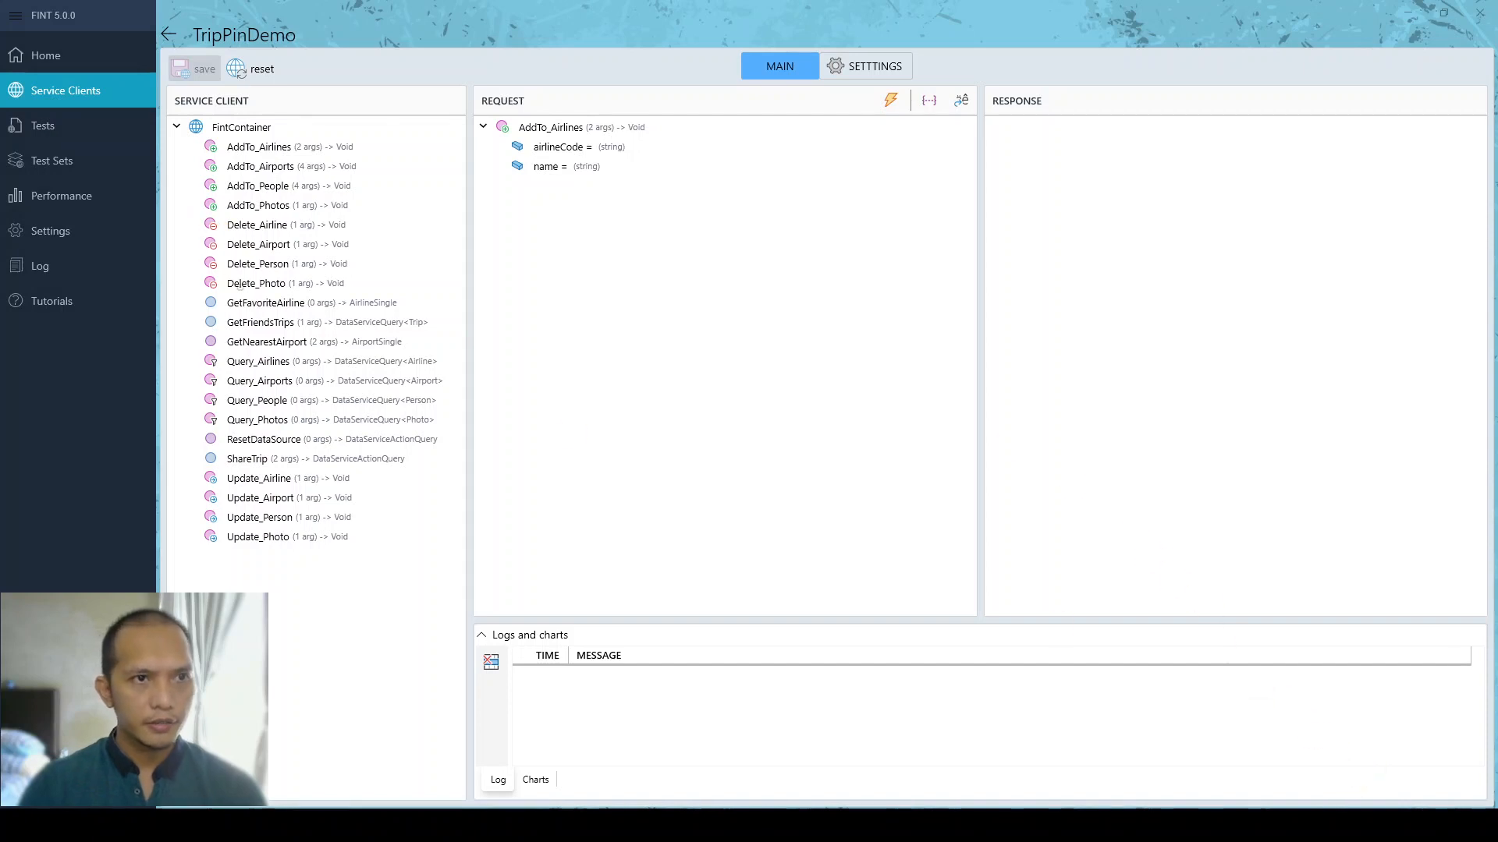
mouse_move(251, 219)
left_mouse_down()
mouse_move(351, 241)
mouse_move(360, 298)
mouse_move(234, 296)
mouse_move(182, 250)
left_mouse_up()
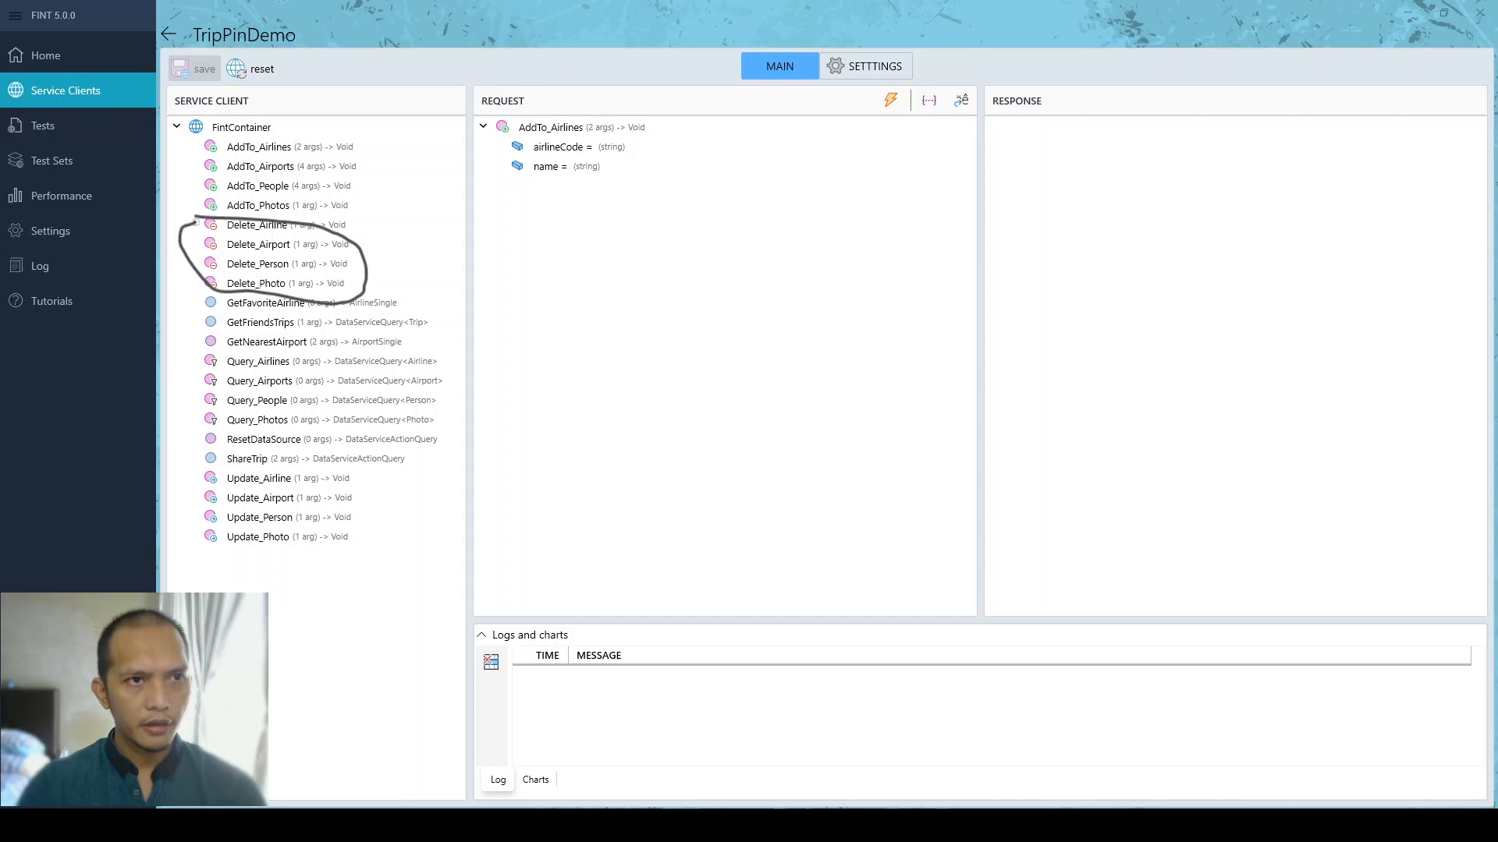
key("Escape")
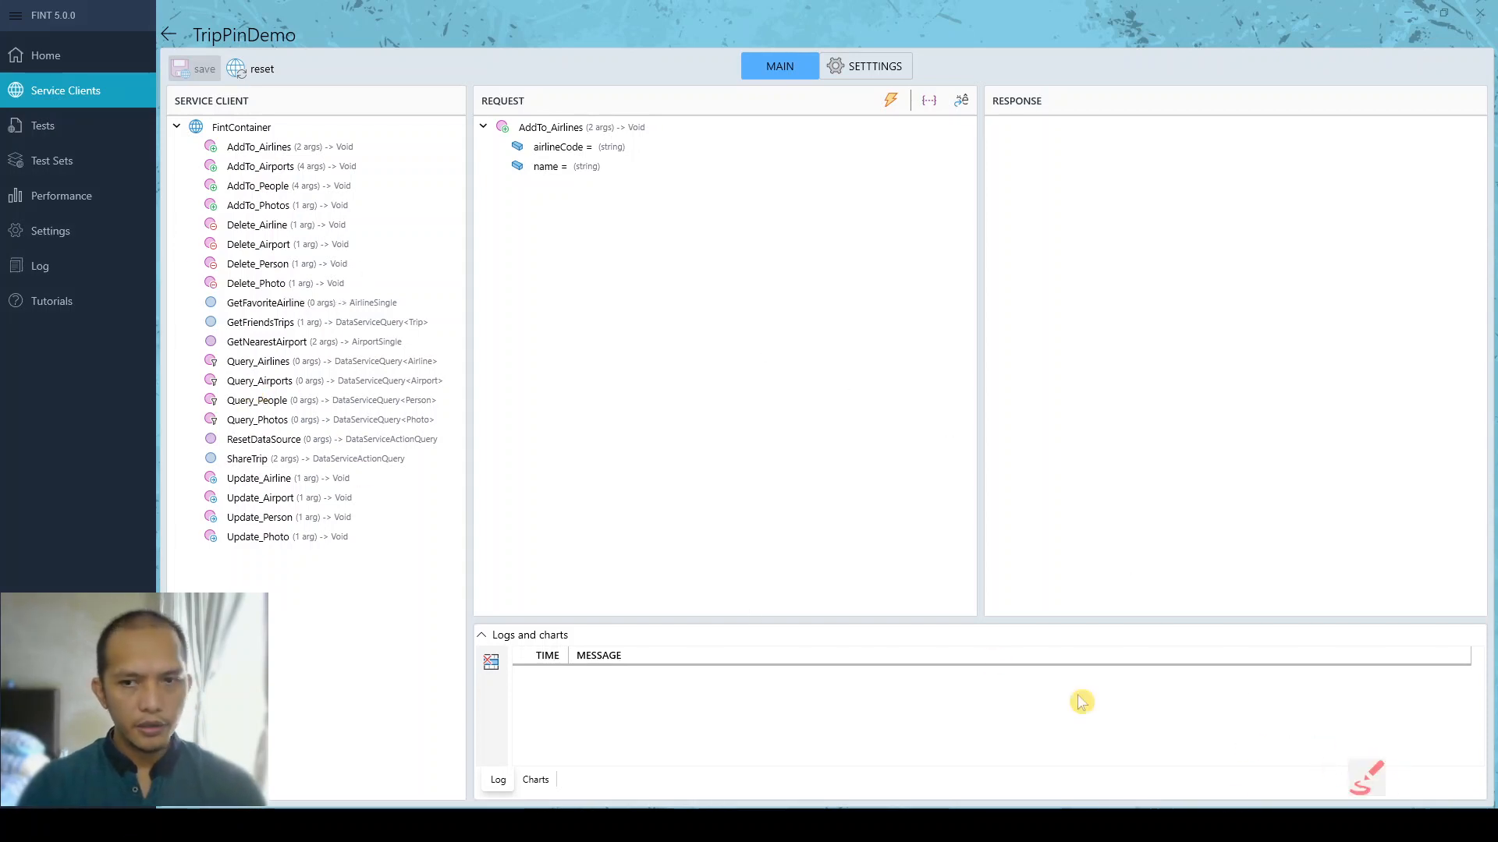
left_click(1365, 779)
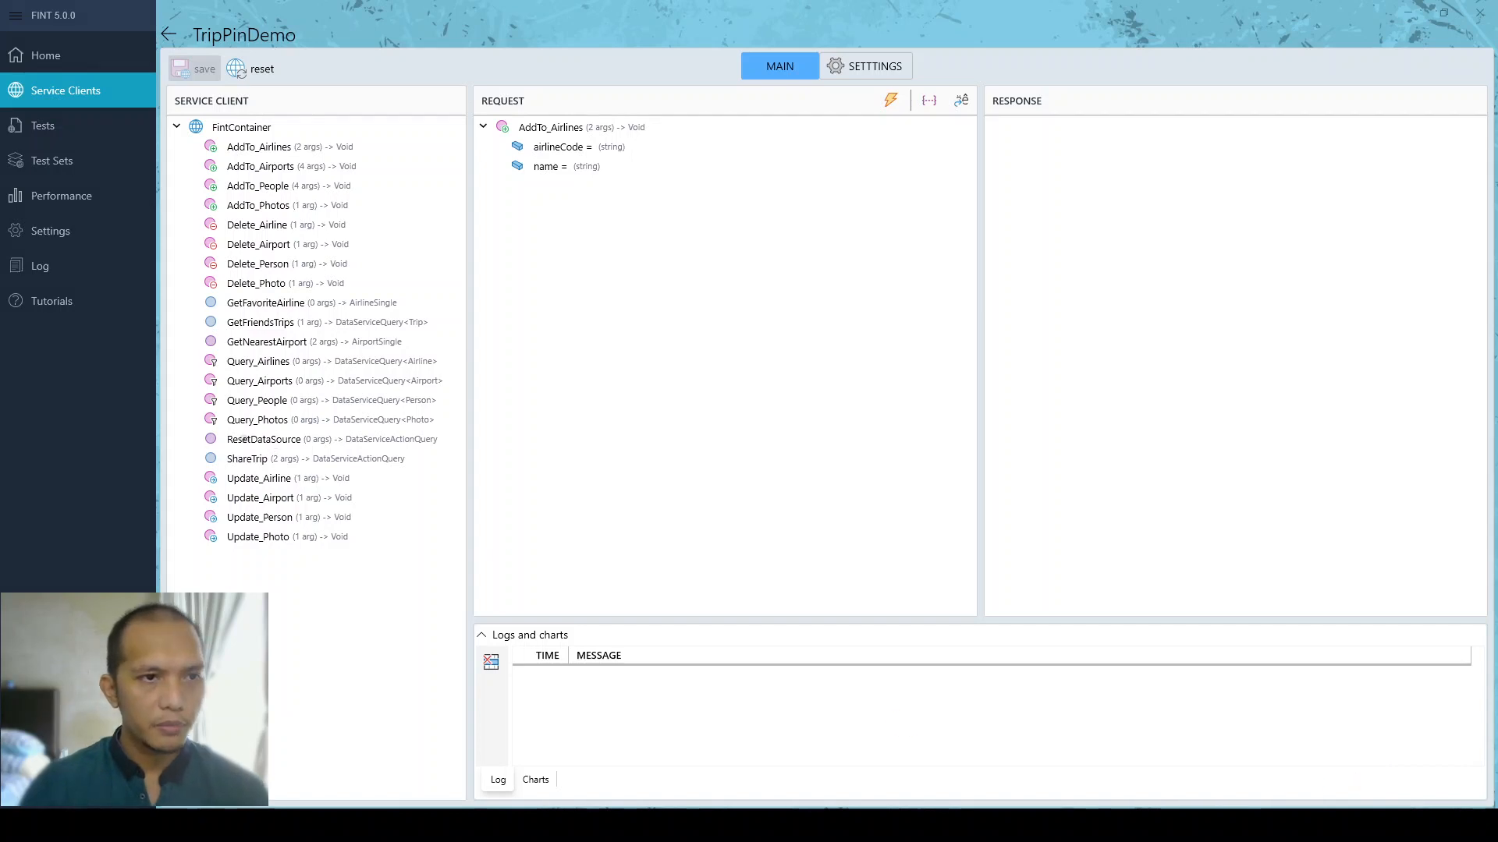
left_click_drag(187, 352, 355, 365)
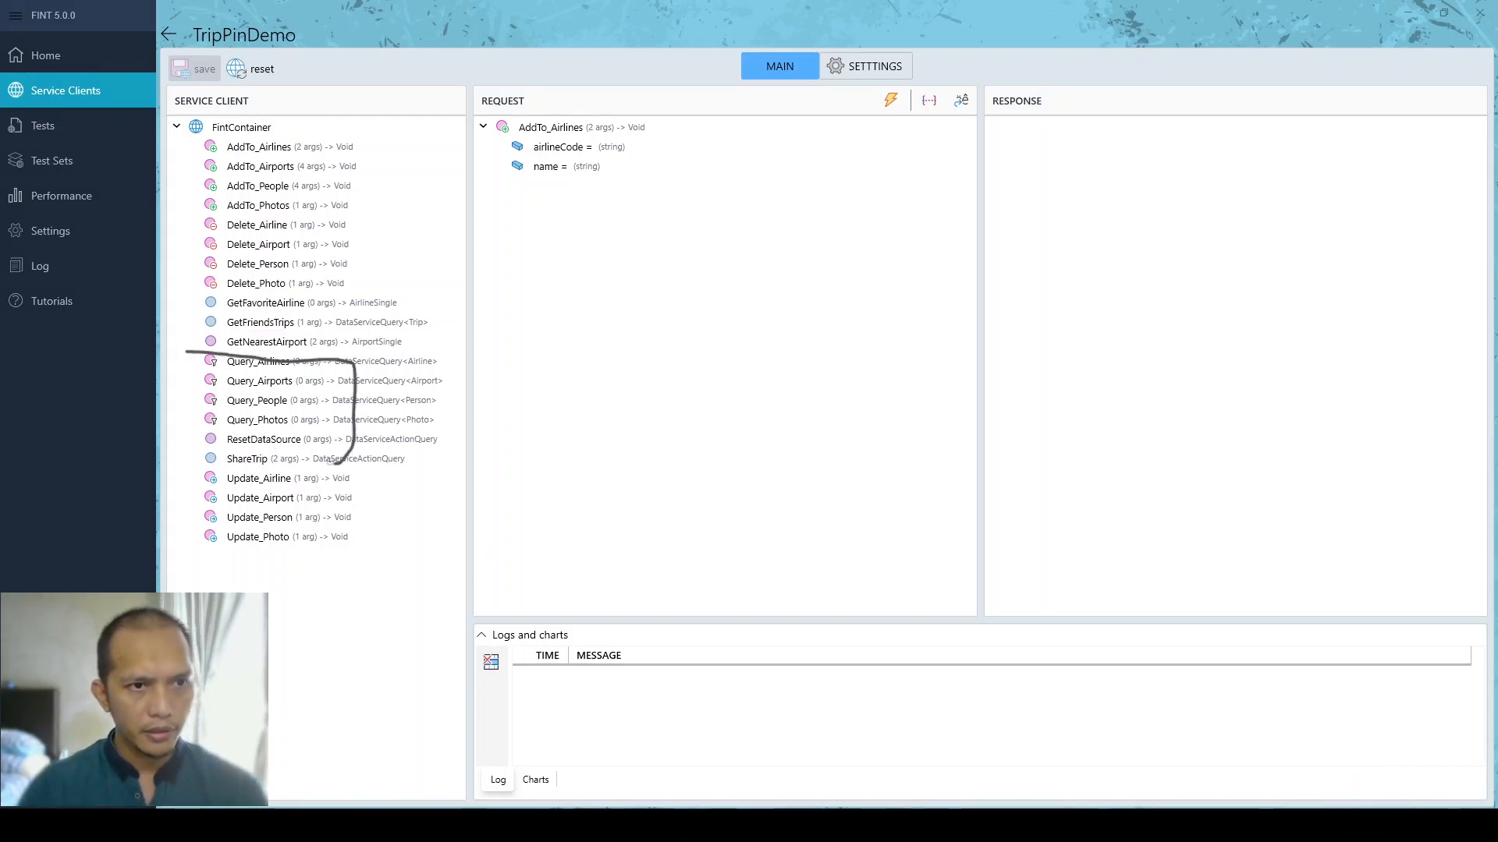
left_click_drag(219, 452, 190, 442)
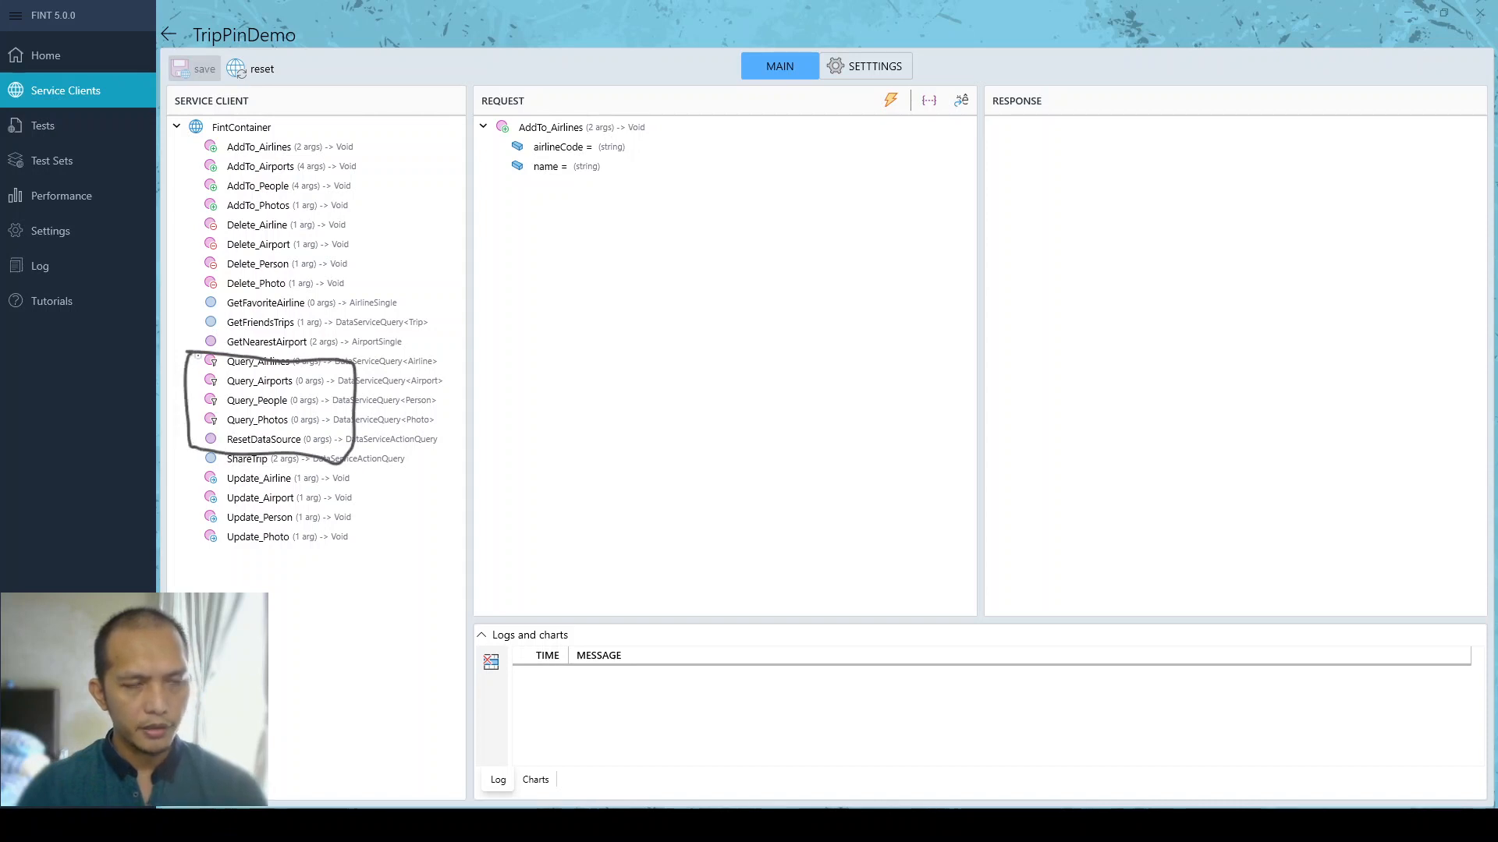
key("Escape")
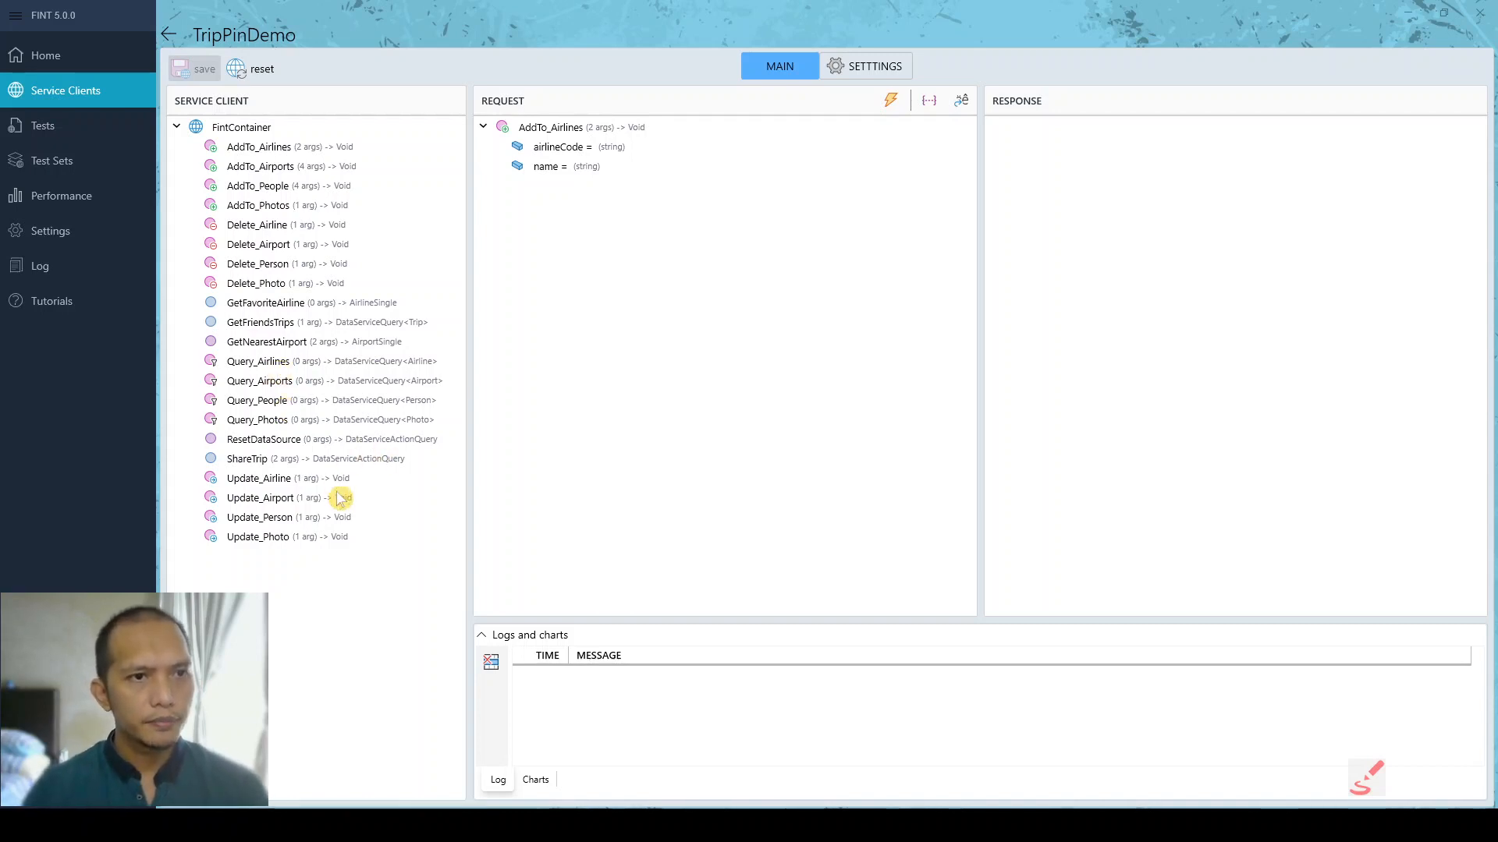
- Try to run the Query_People operation with its Take 10 condition, and widen the response area
left_click(274, 400)
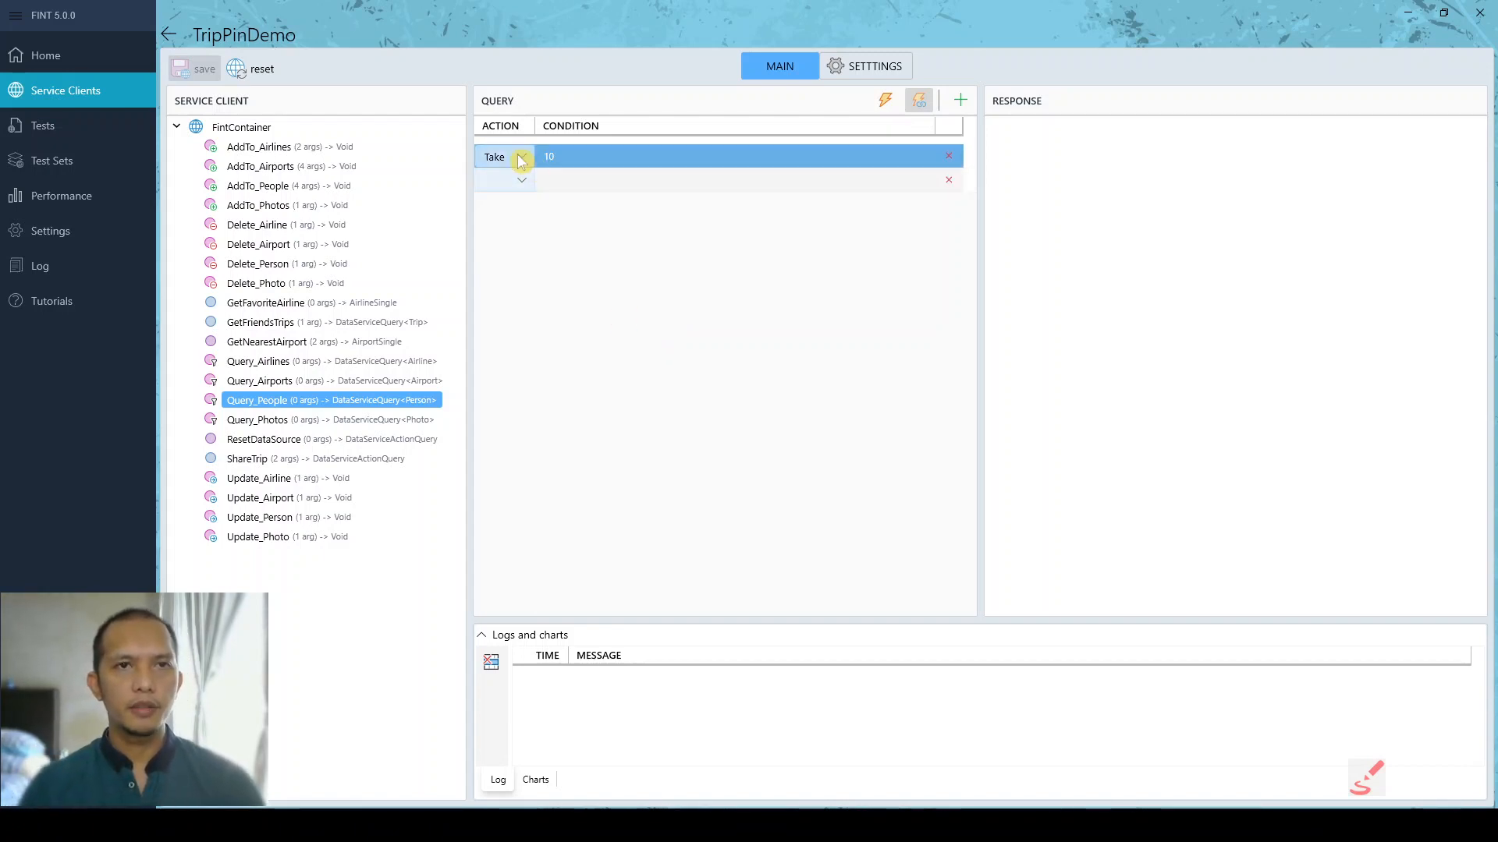
left_click_drag(465, 125, 426, 125)
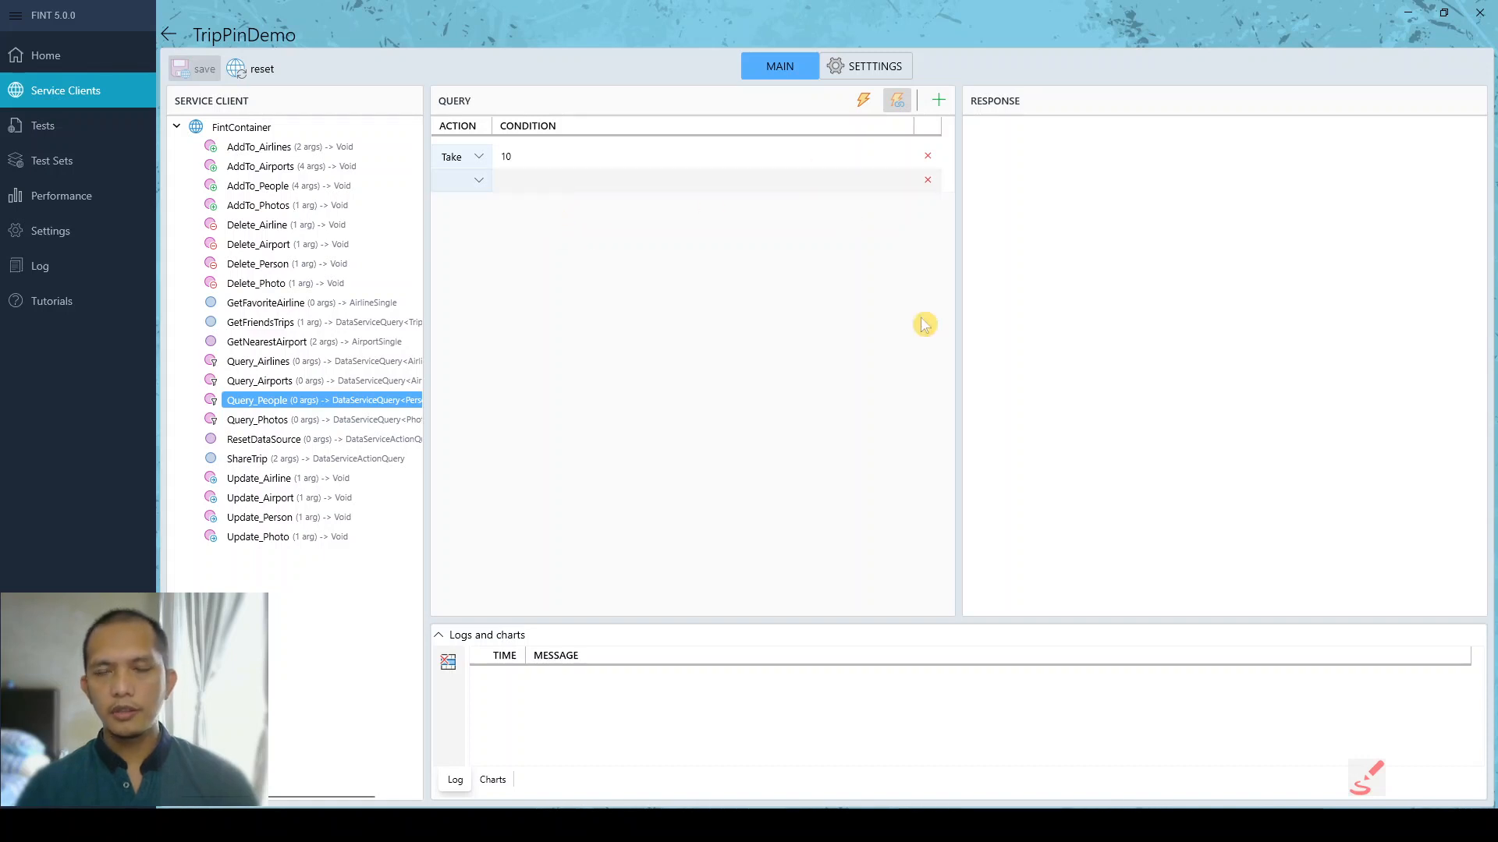
left_click(864, 102)
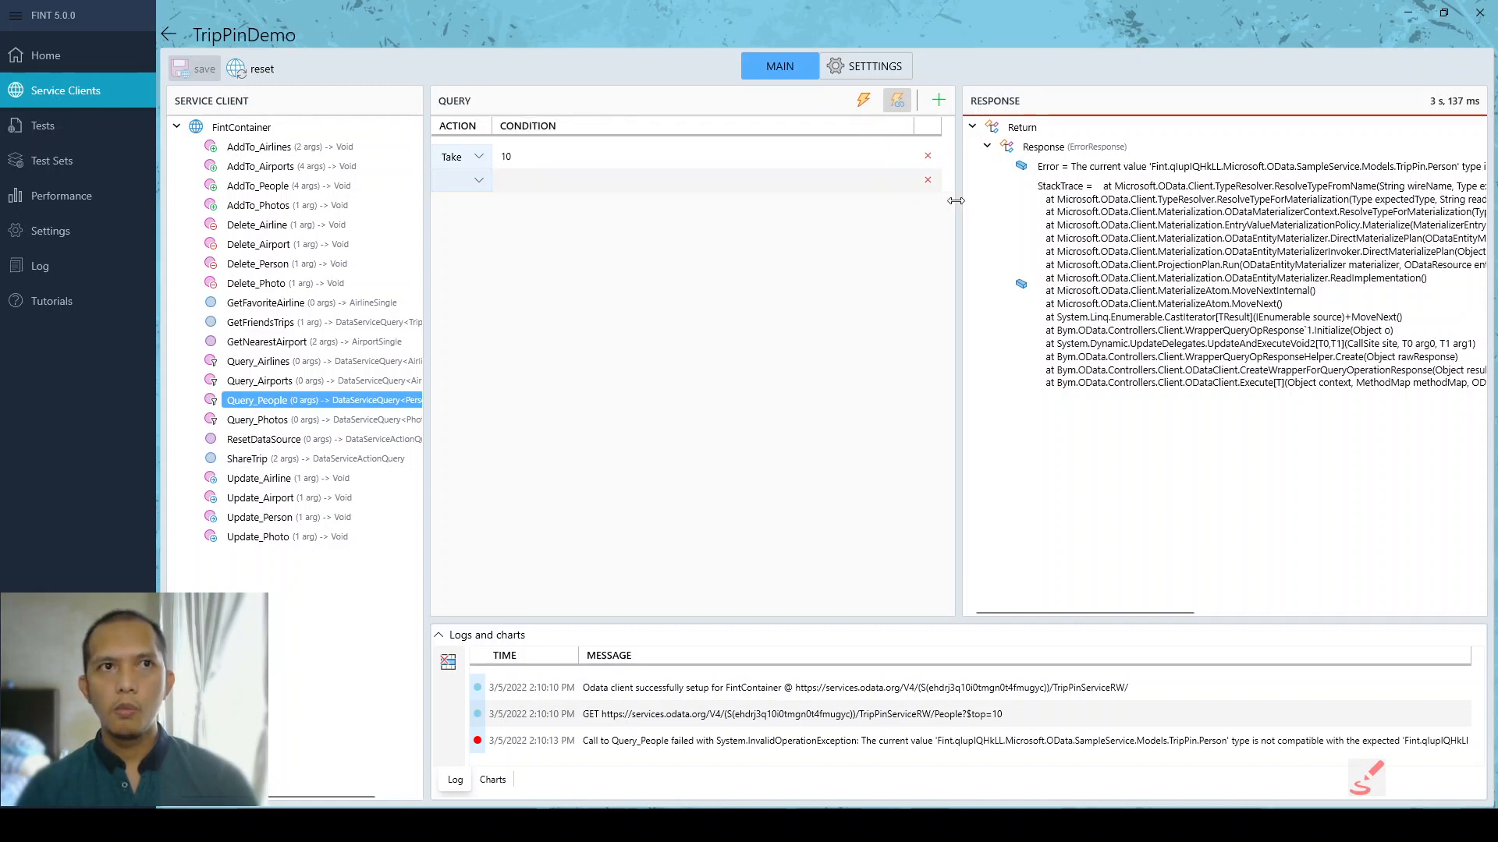
left_click_drag(957, 201, 907, 225)
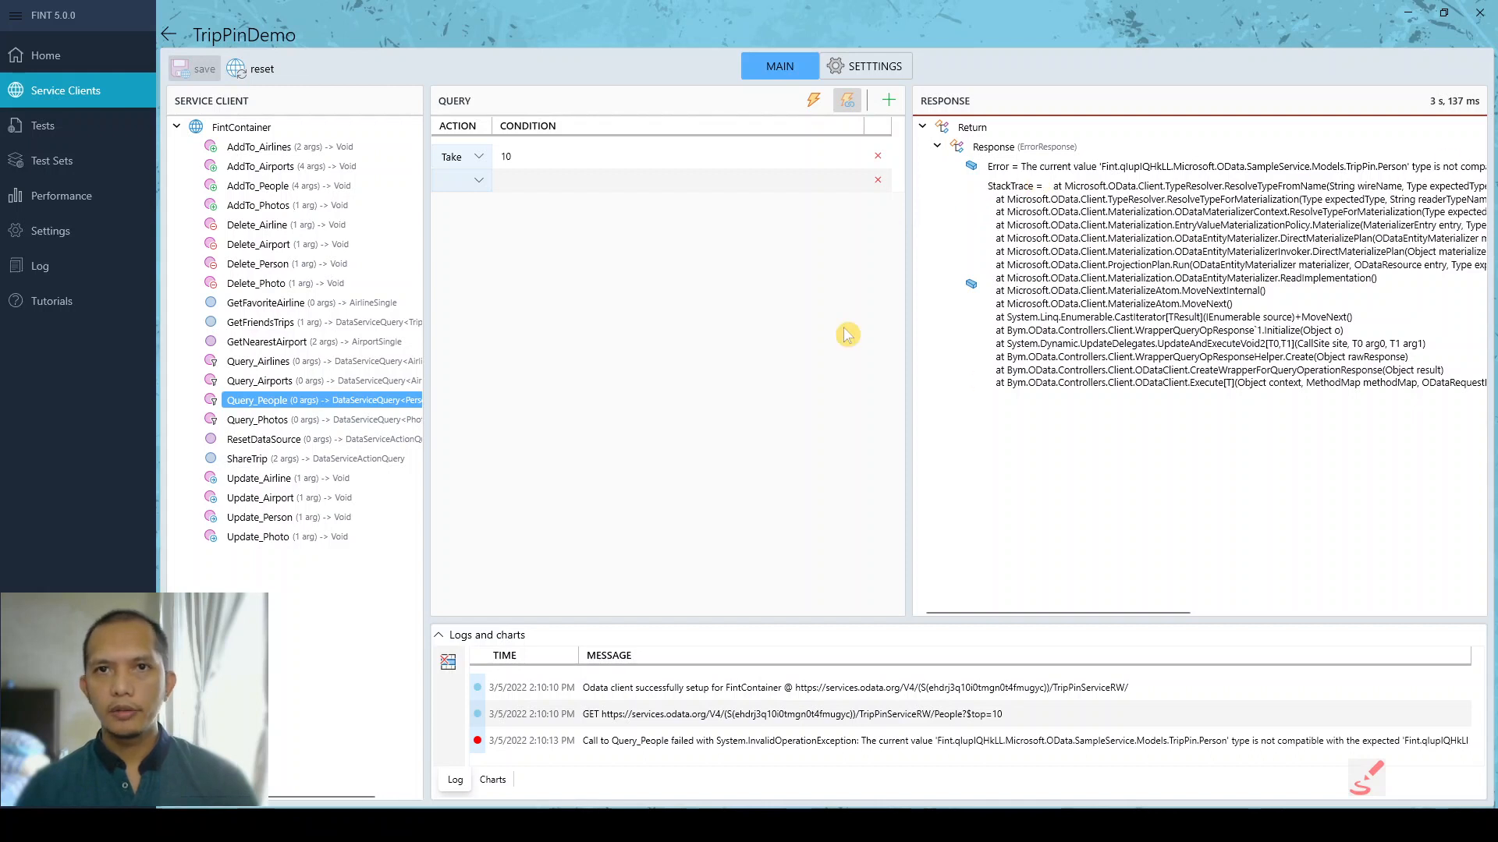
- Restart FINT and reopen the TripPinDemo client from the service clients list
left_click(1482, 17)
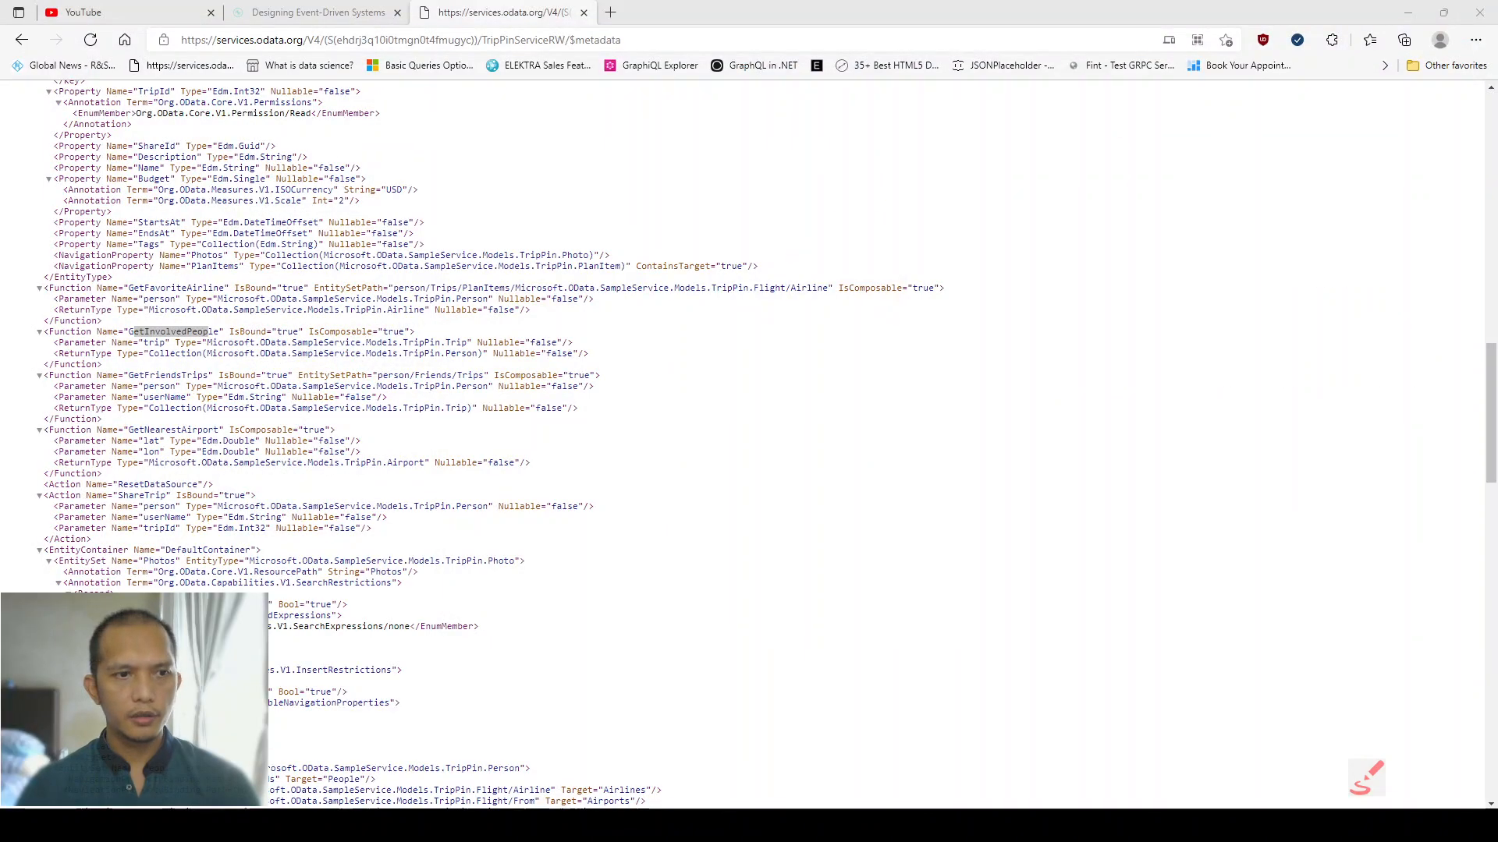
key("super")
type("fint")
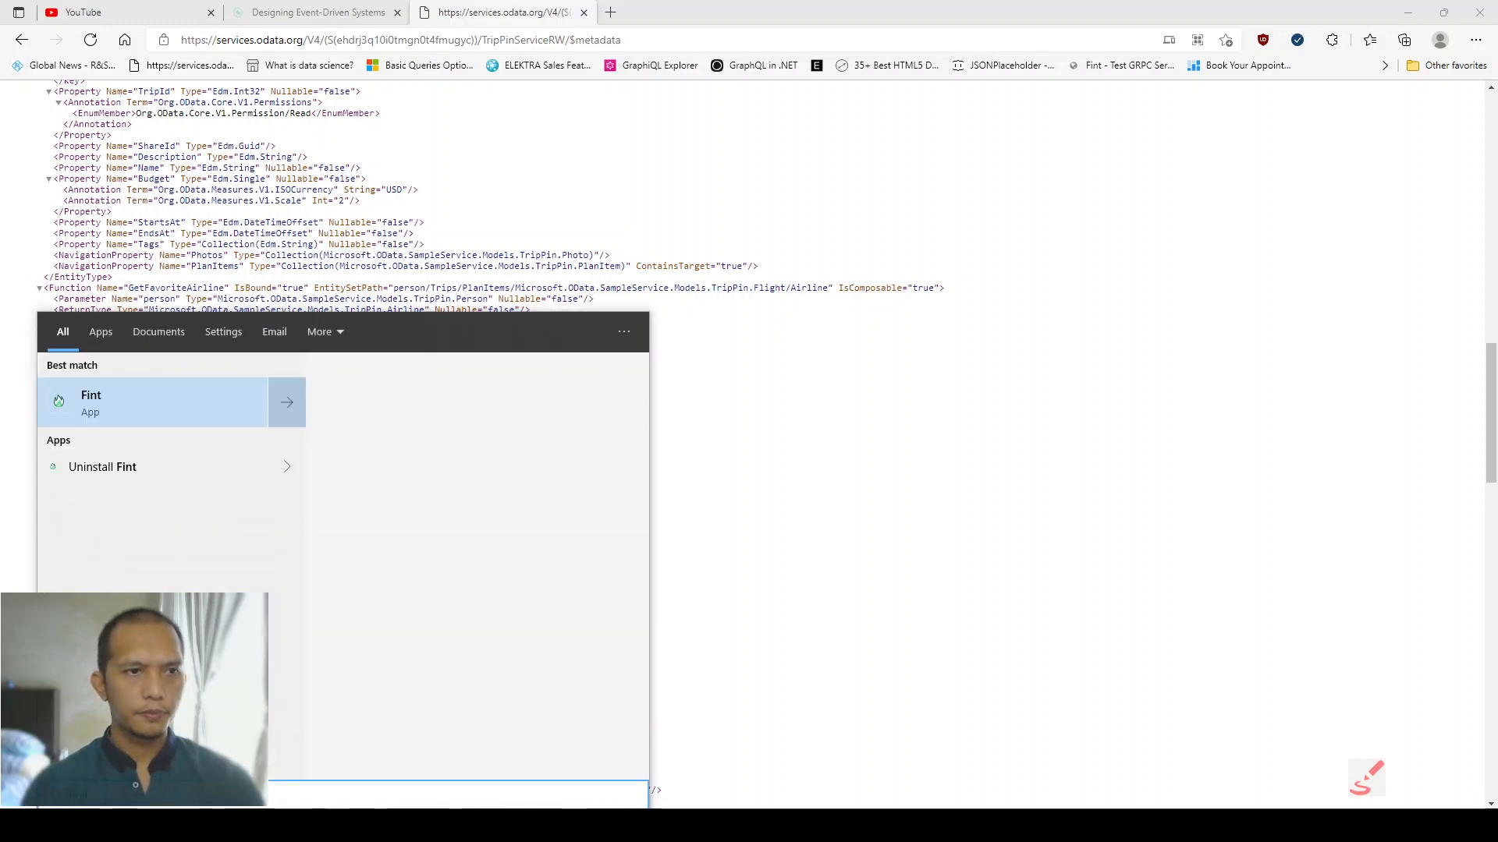
left_click(127, 406)
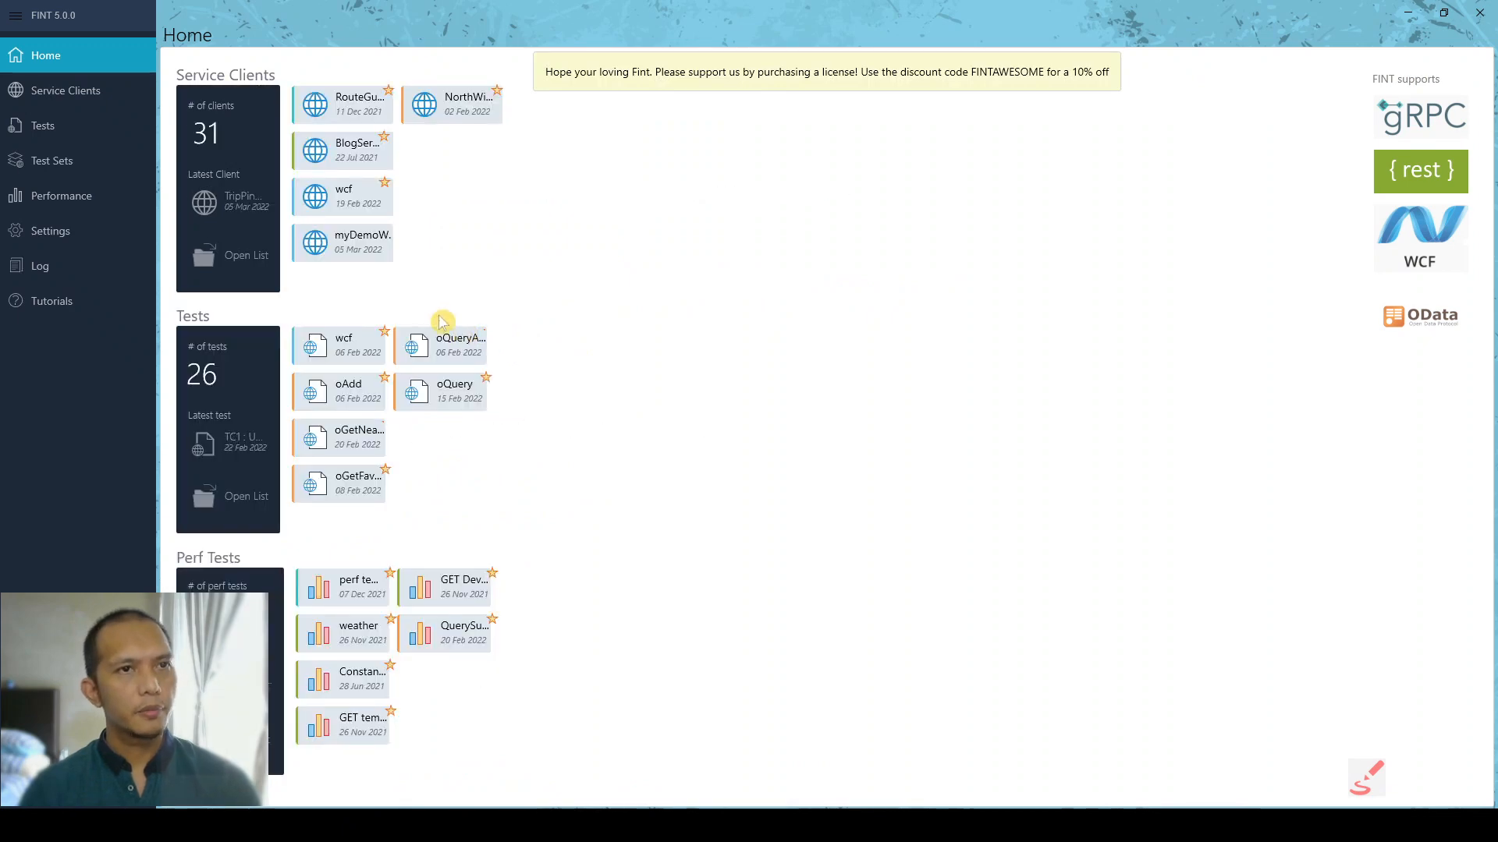
left_click(244, 261)
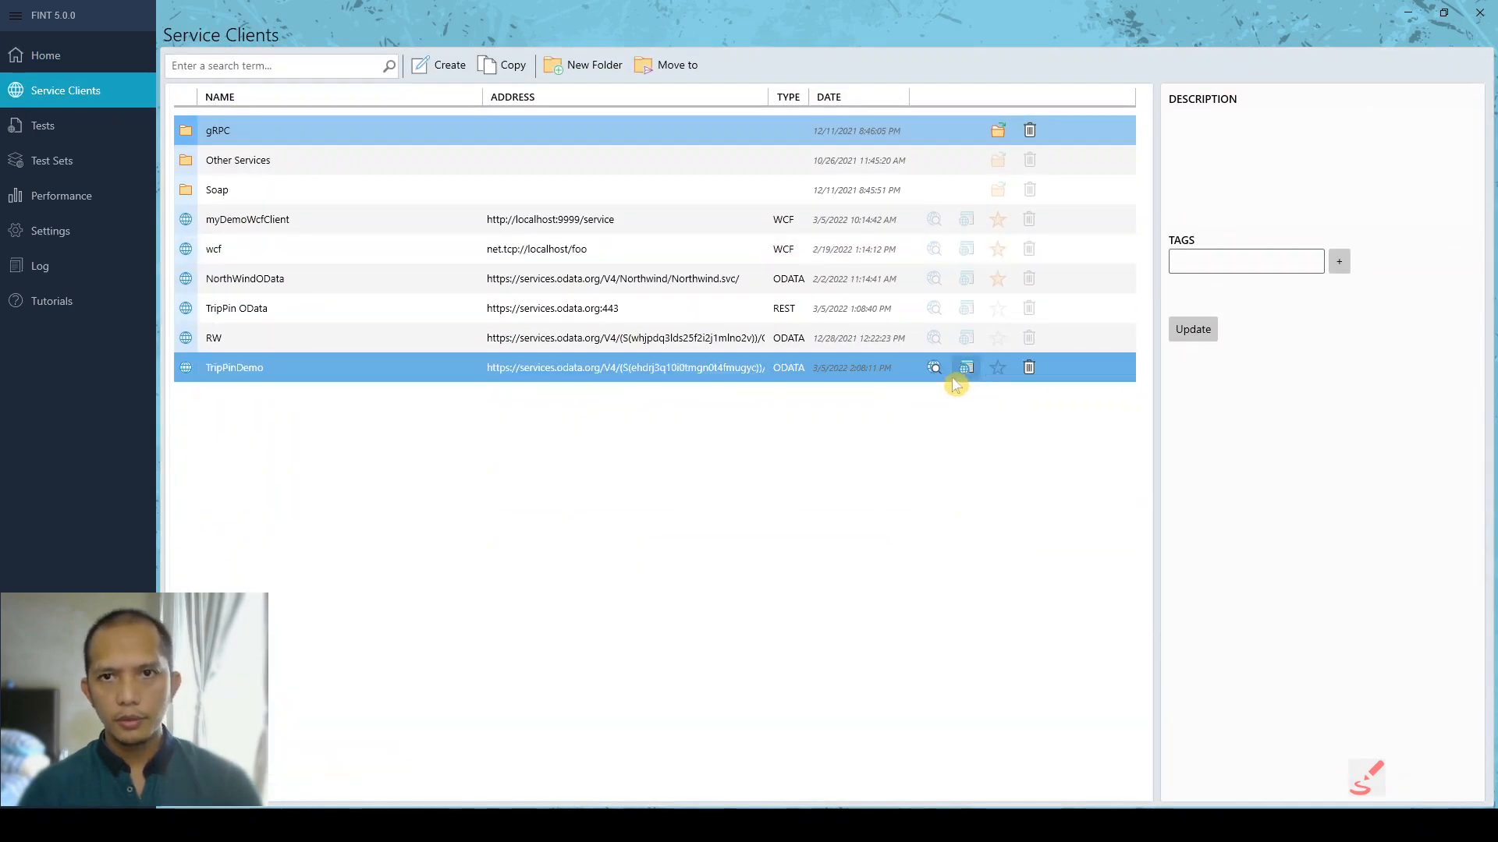
left_click(939, 367)
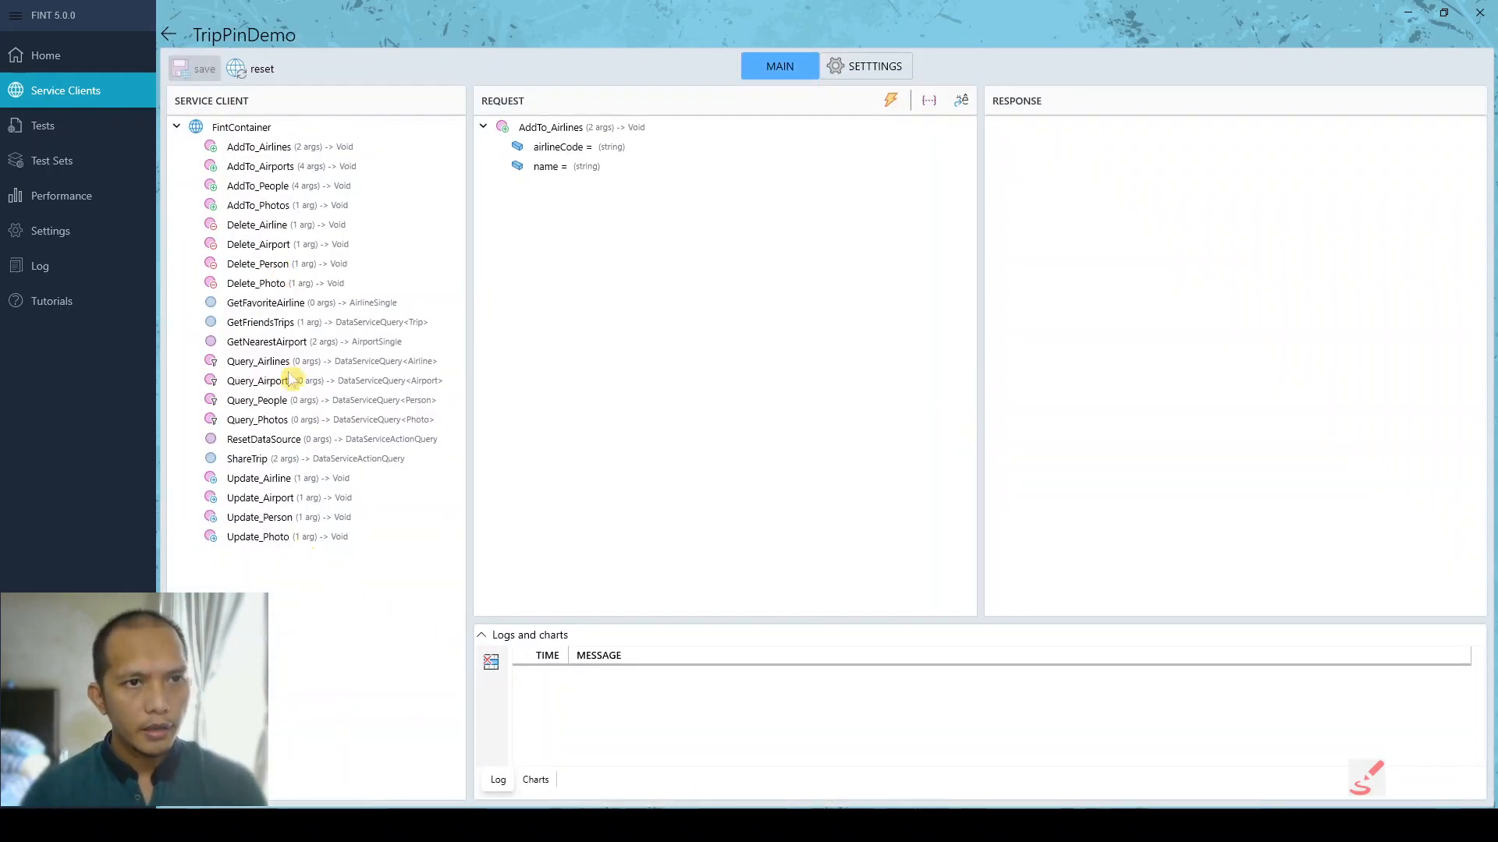
- Run the Query_People operation with its Take 10 condition and widen the response area
left_click(297, 400)
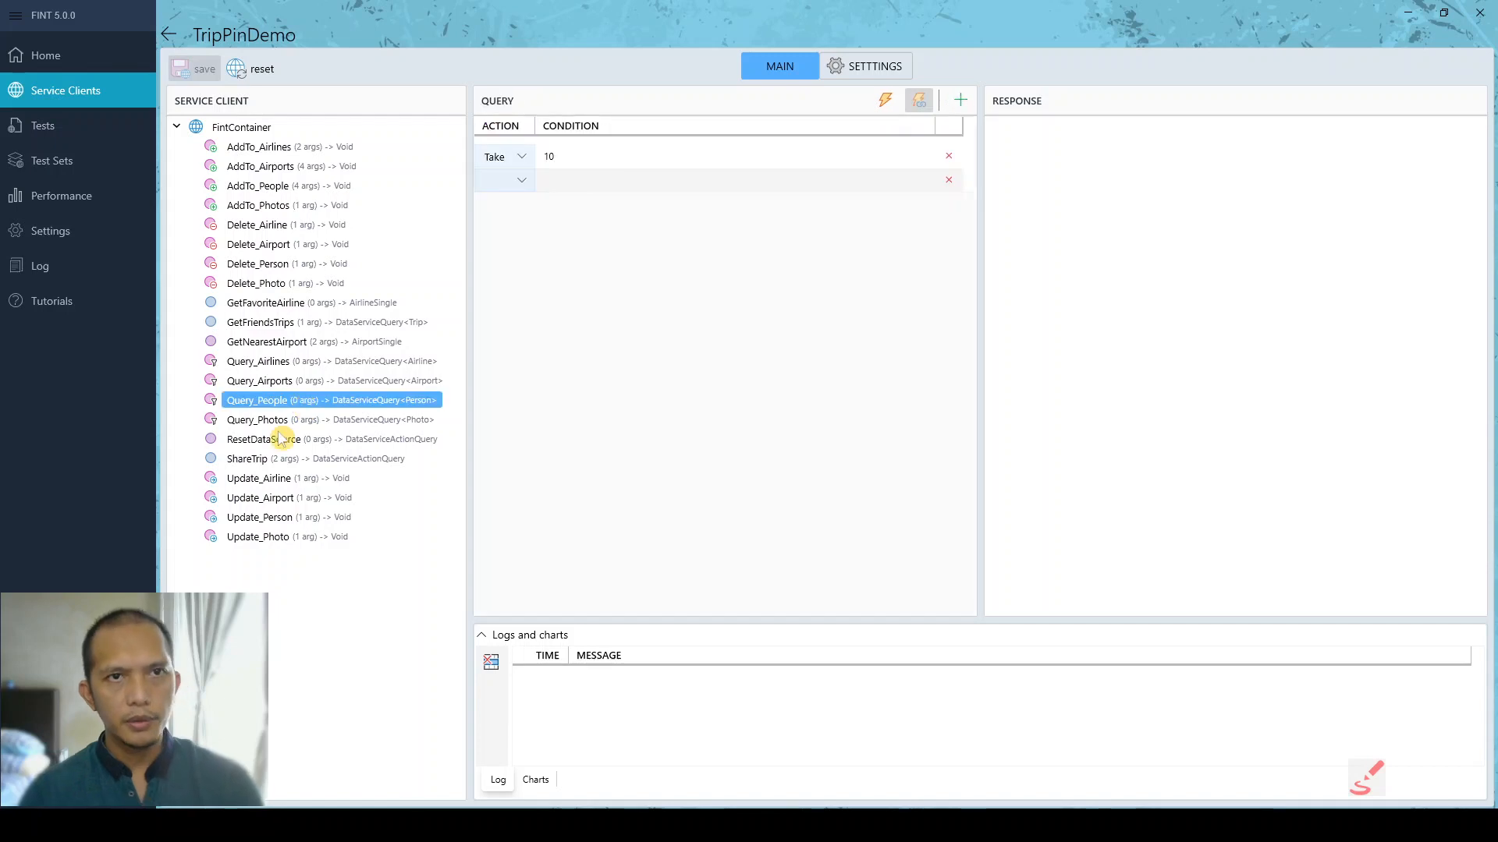
left_click(887, 103)
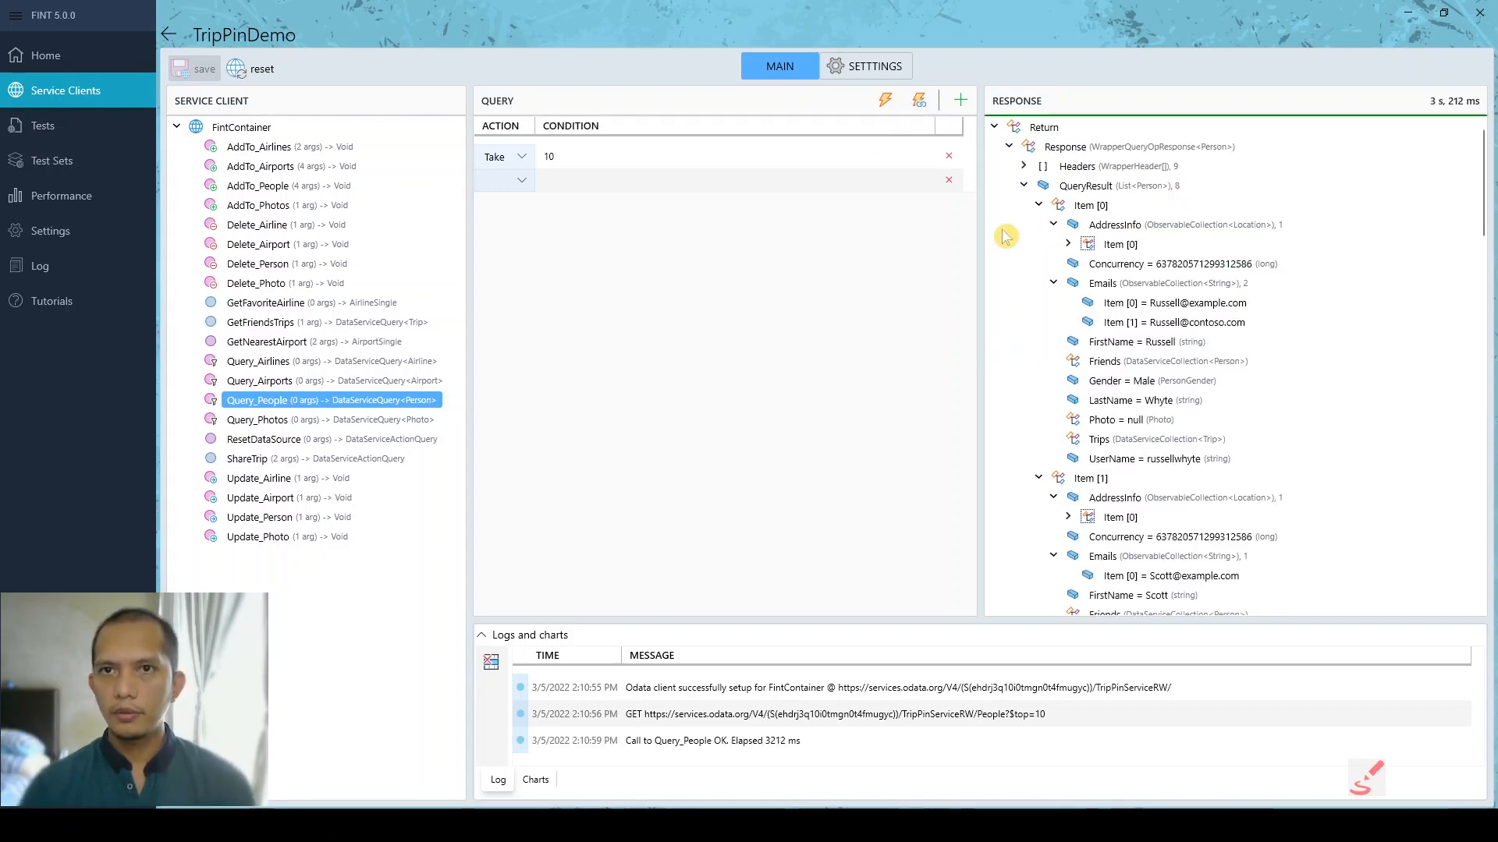
left_click_drag(981, 229, 923, 231)
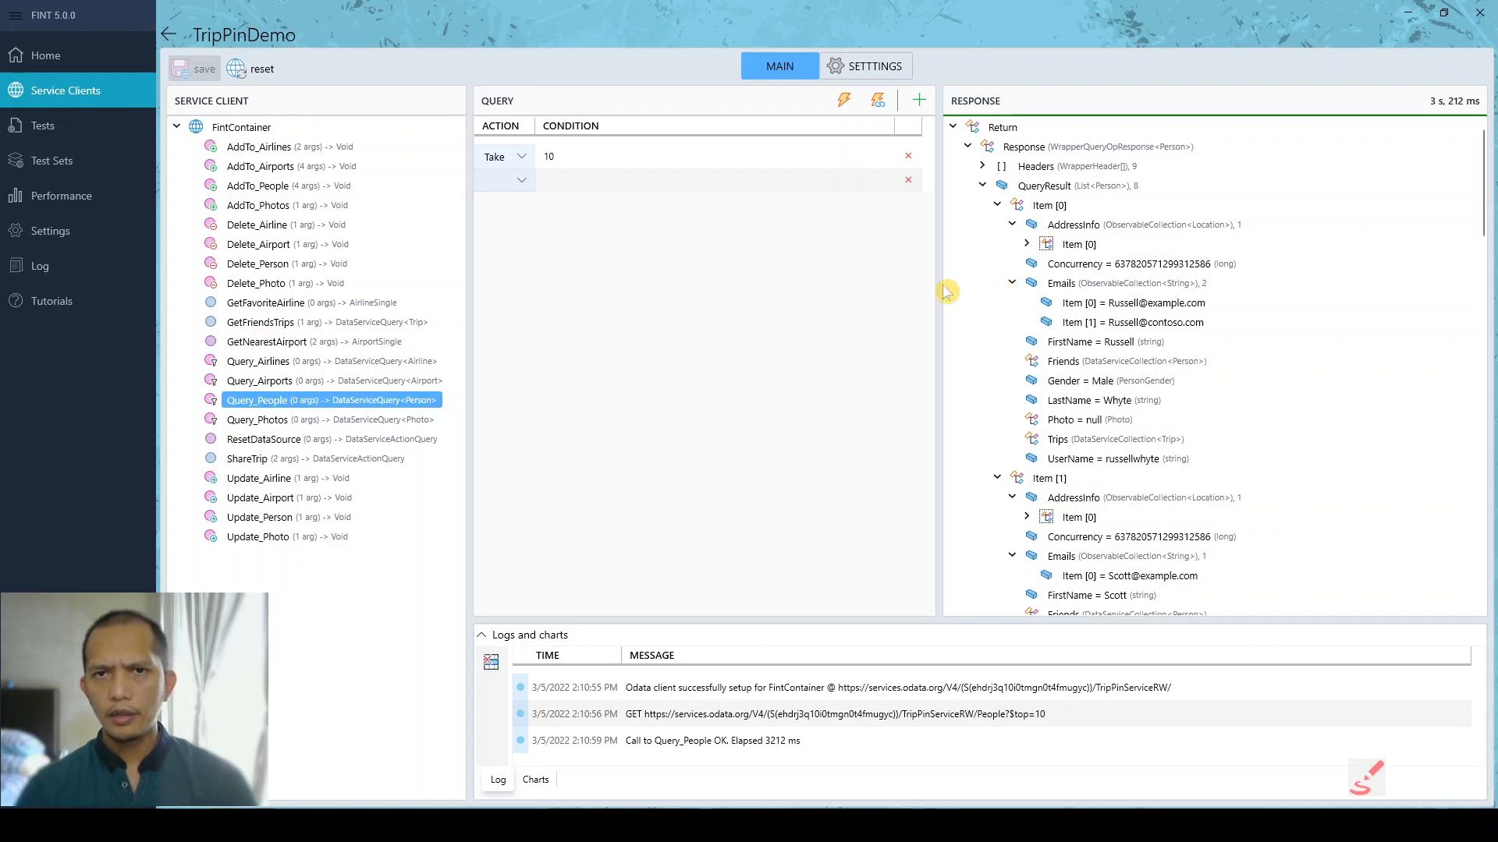
- Run the people query a second time and collapse the QueryResult node in its response
left_click(842, 104)
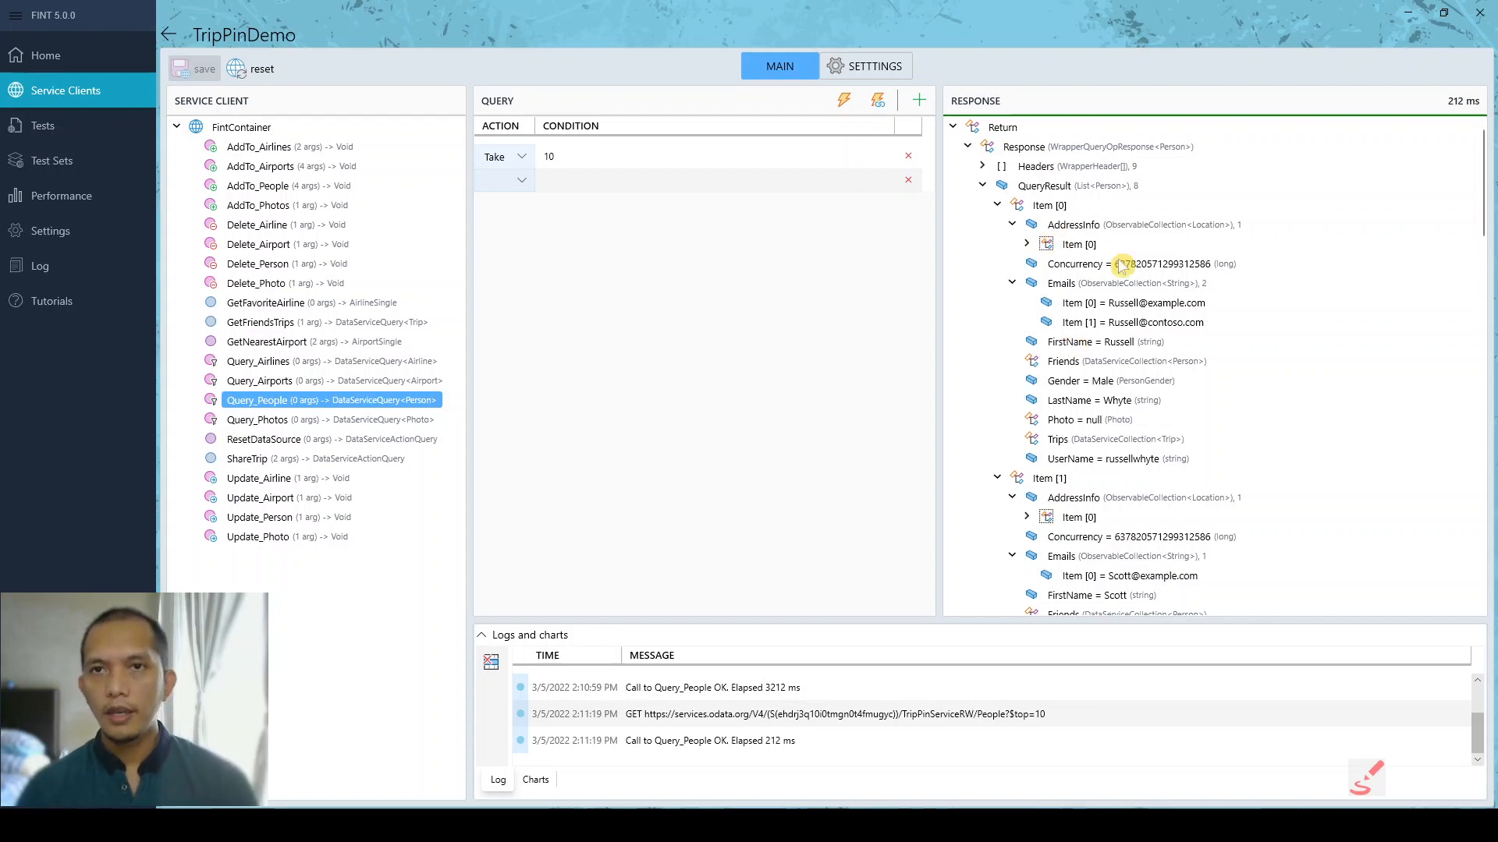
left_click(984, 186)
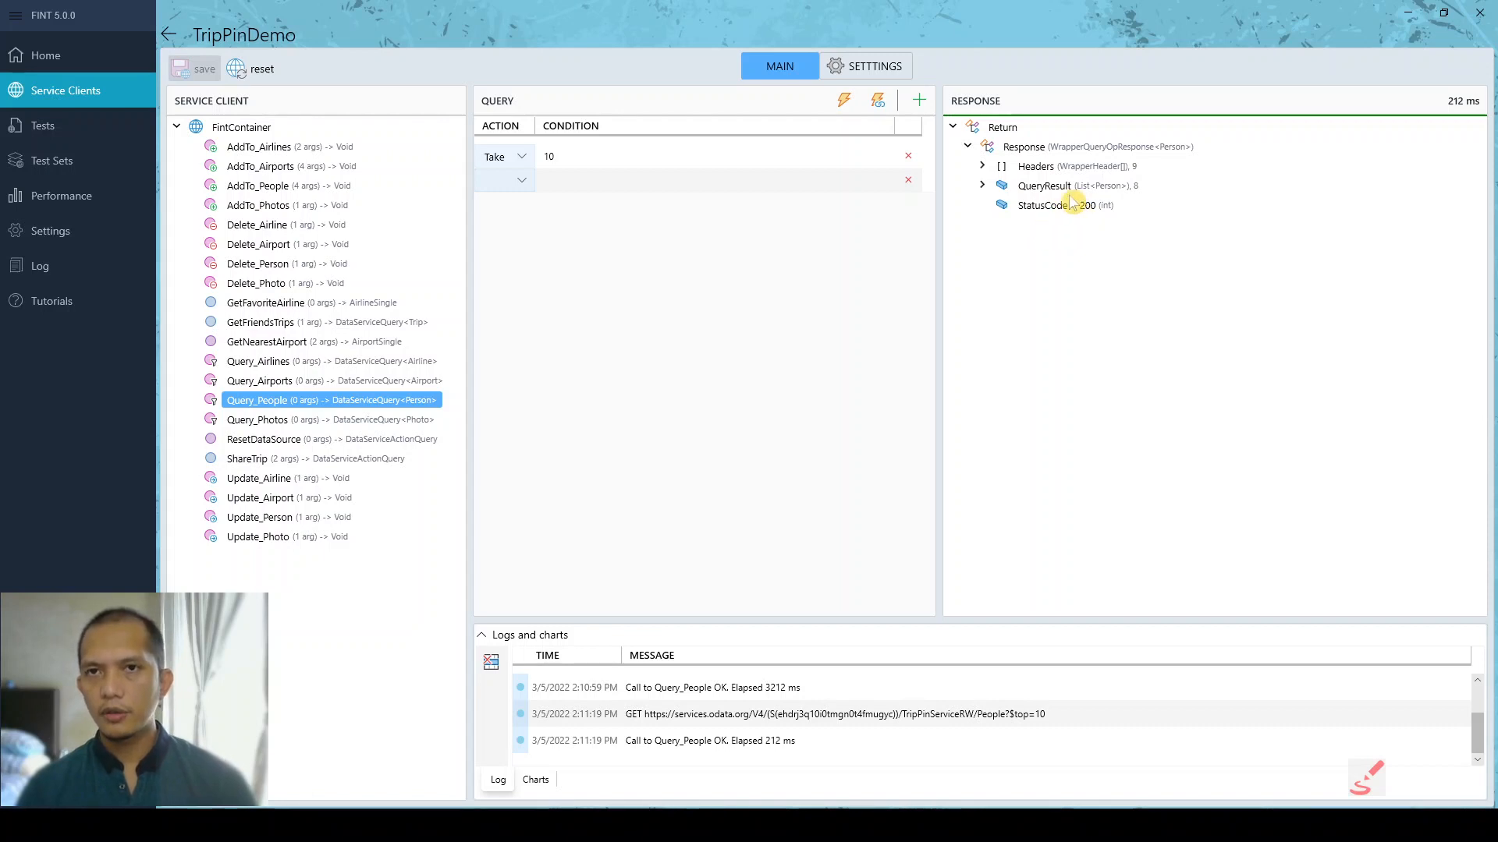
- Expand the Headers node of the response, review its header items down to Content-Type, and collapse the node again
left_click(986, 167)
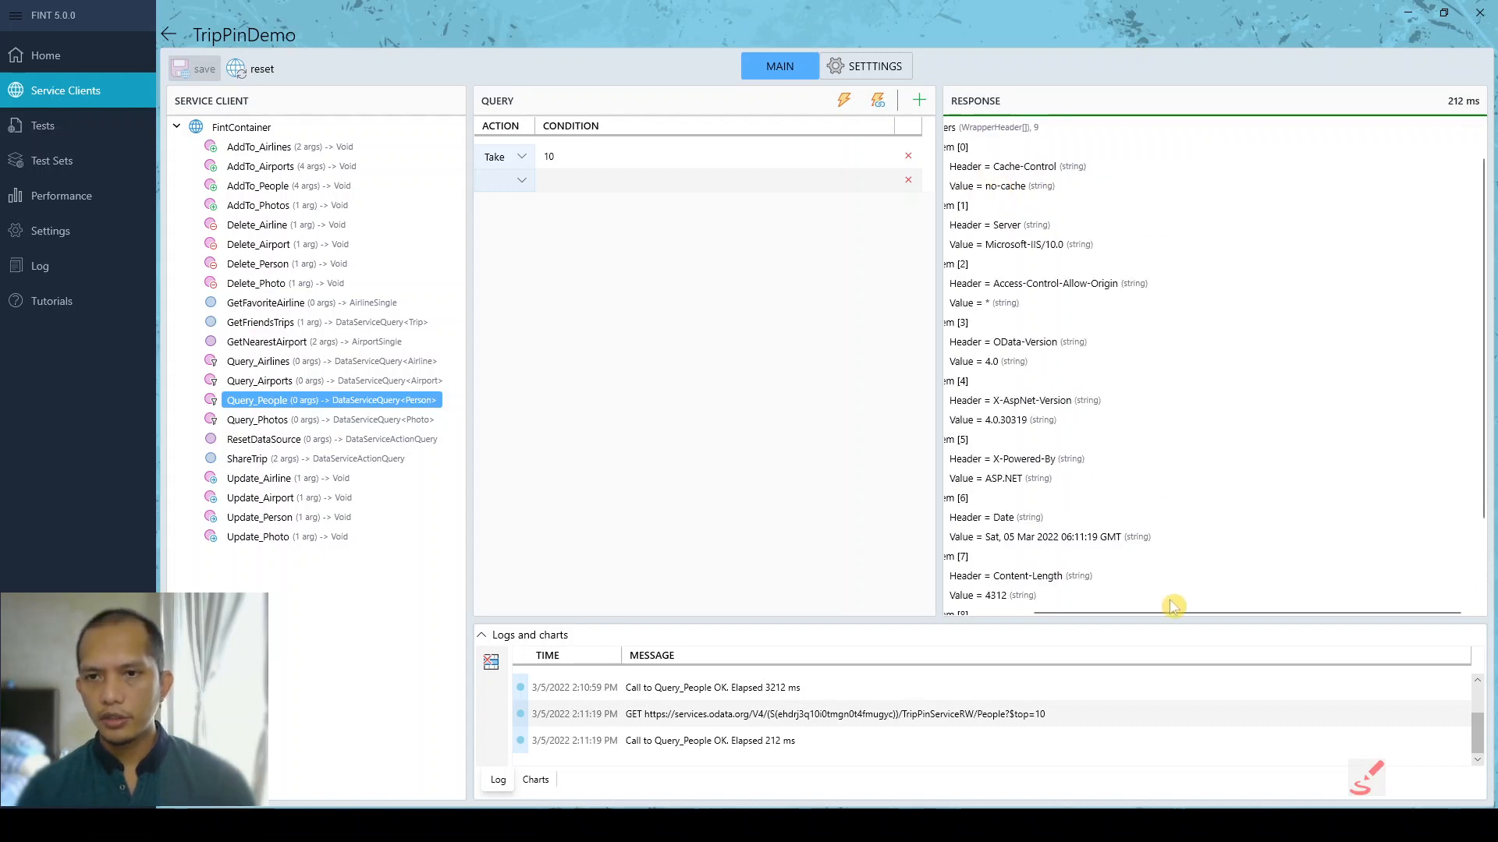
left_click_drag(1175, 612, 1057, 610)
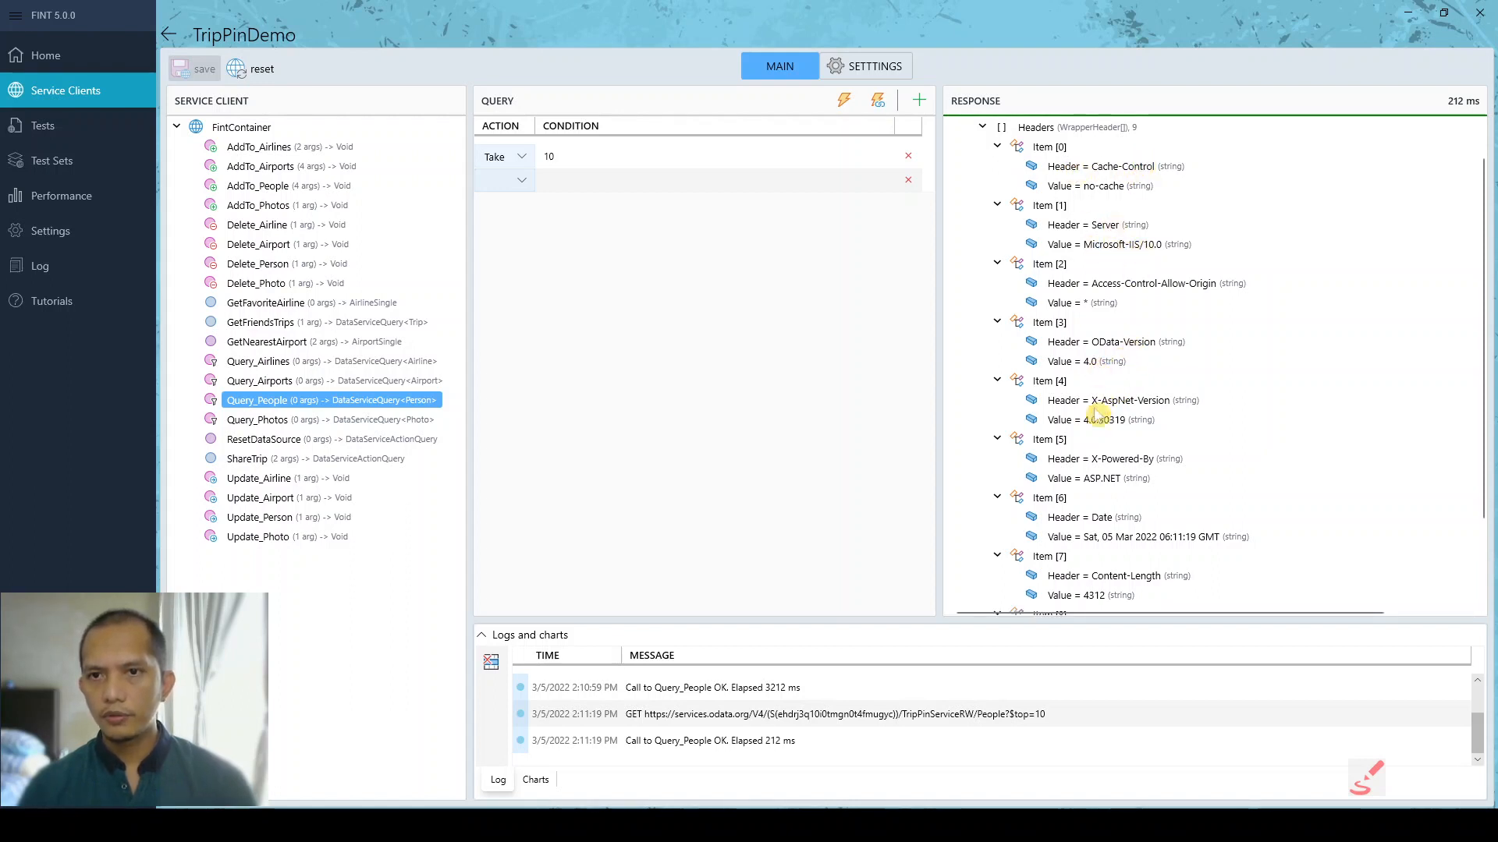
scroll(1127, 577, "down", 2)
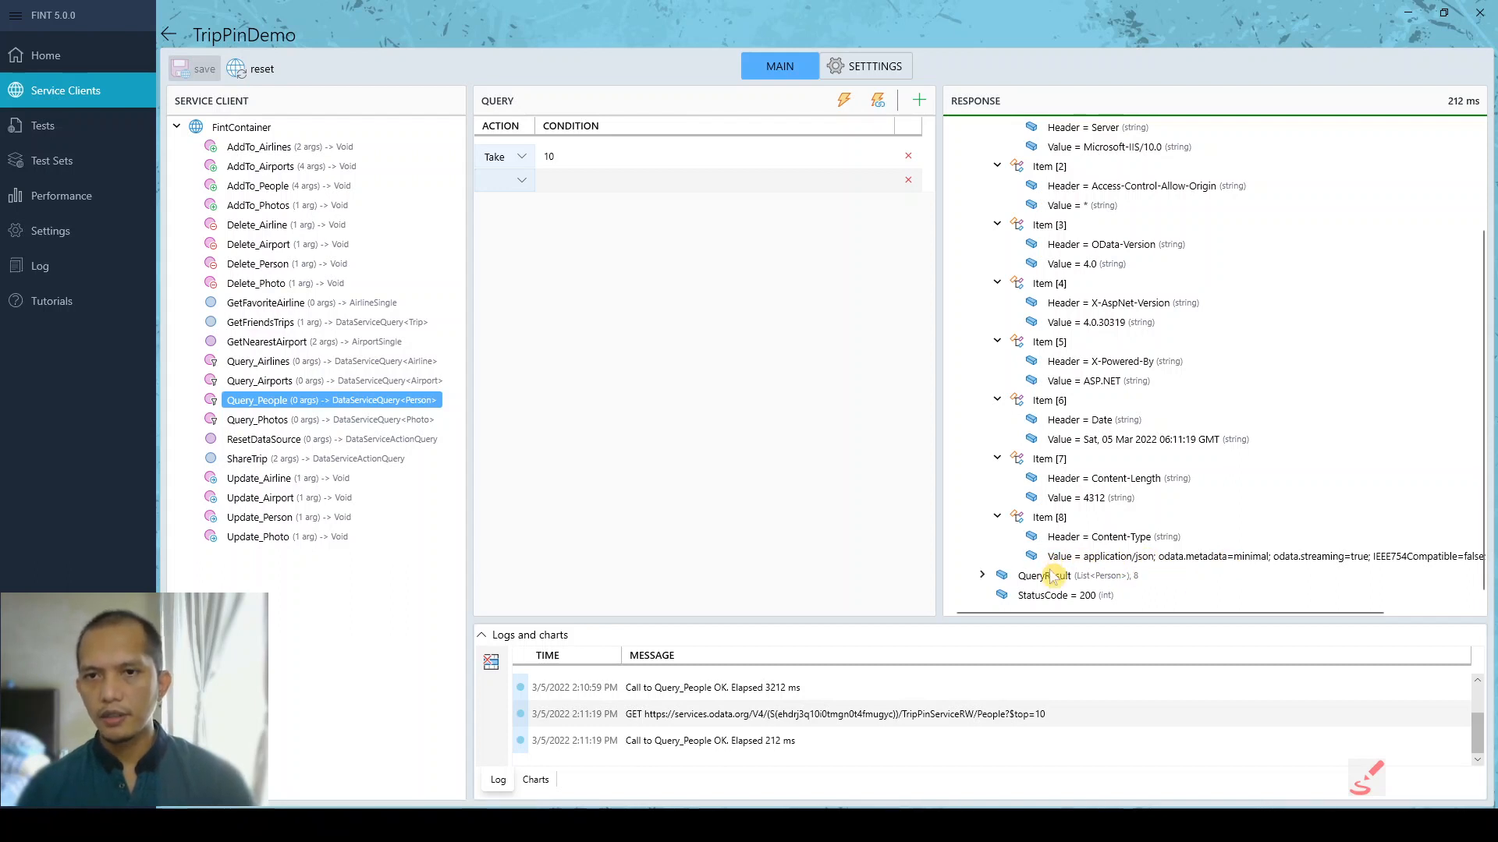
scroll(1084, 538, "up", 3)
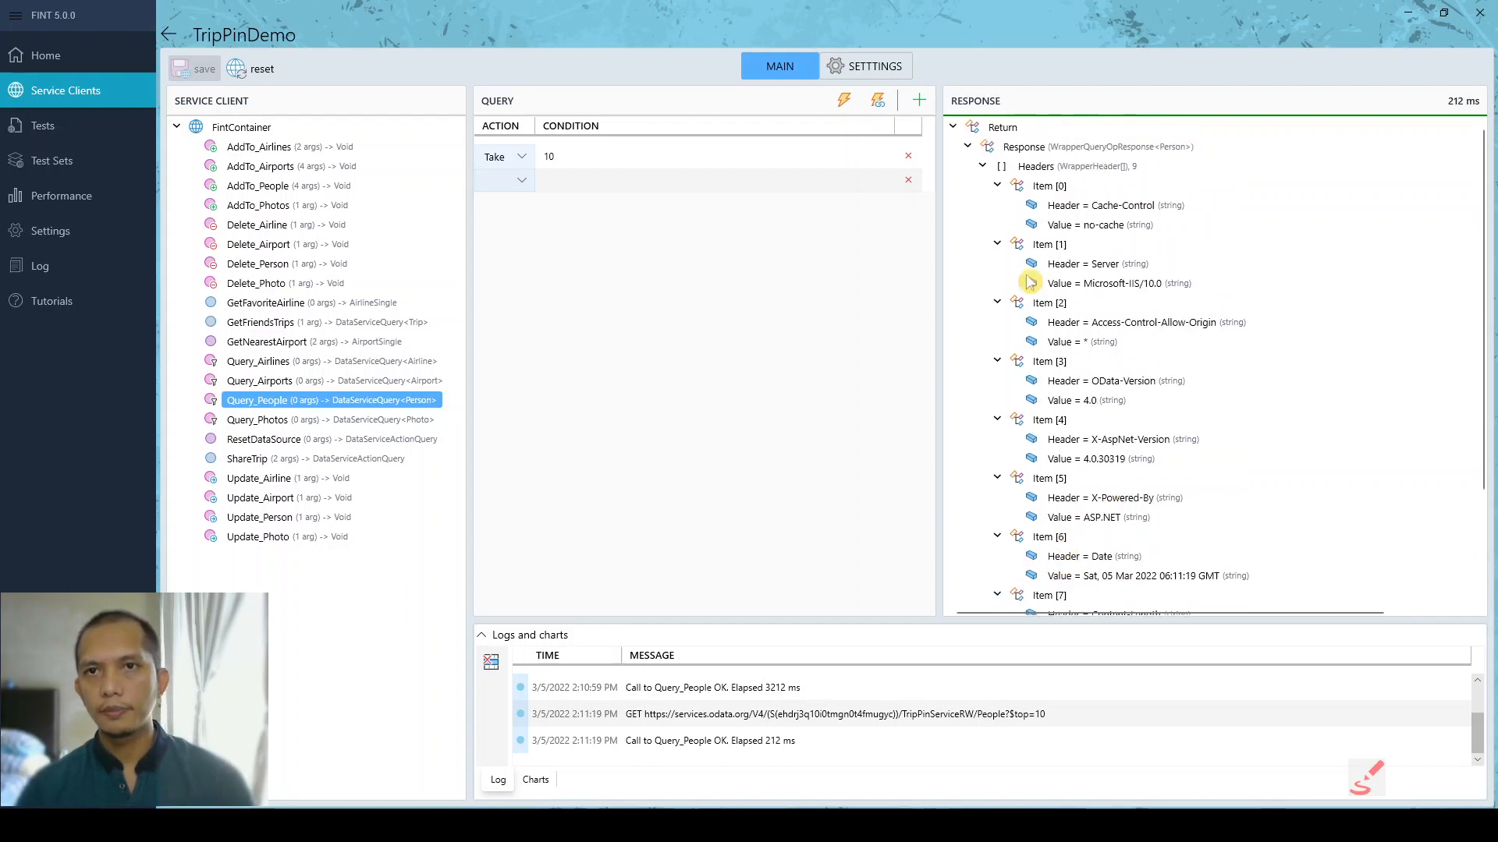
left_click(982, 167)
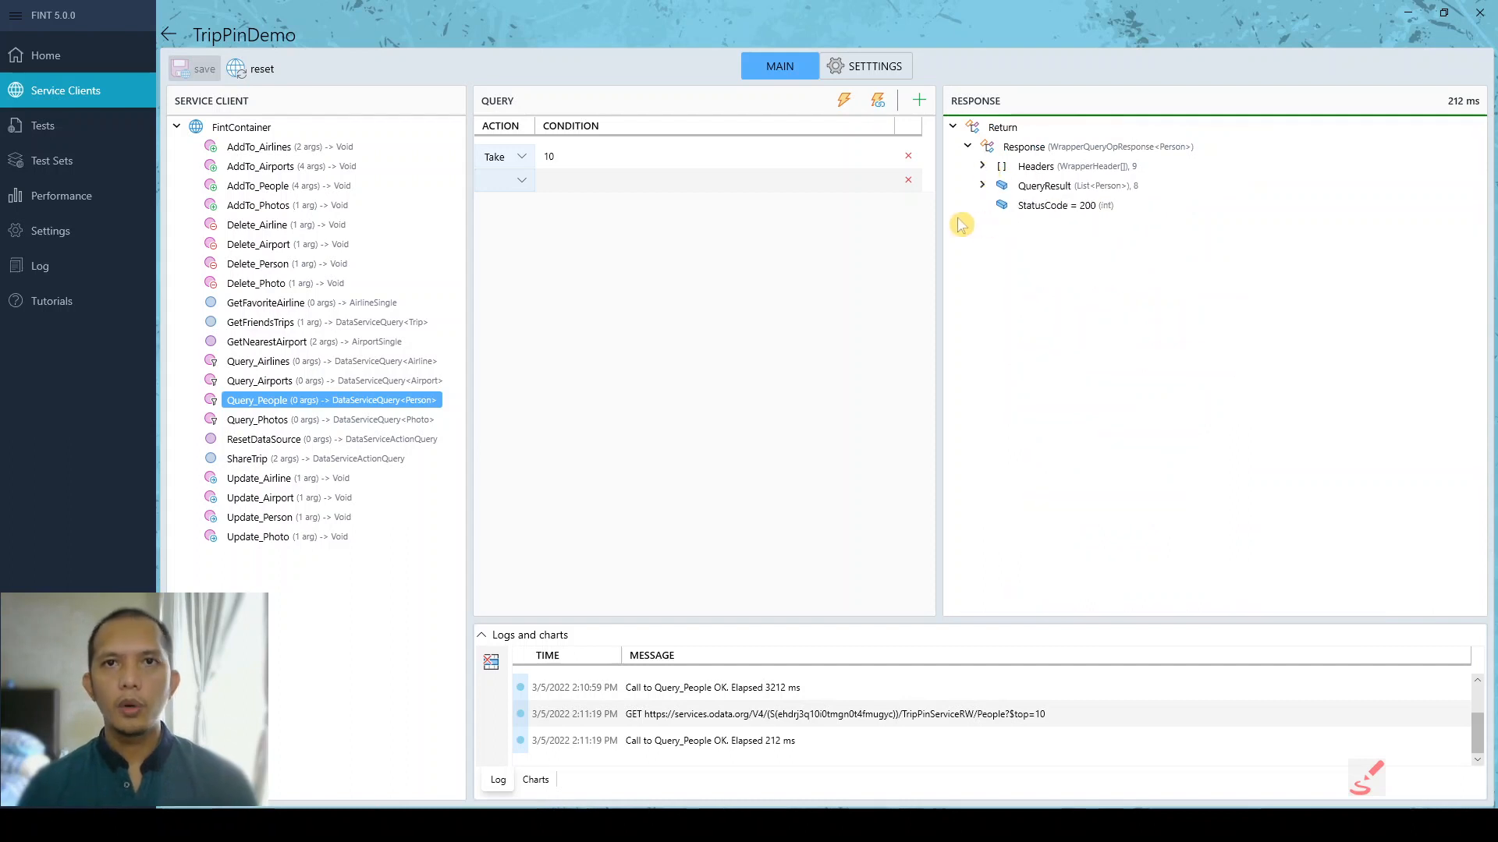
- Expand the QueryResult node in the response and examine its first person record alongside the Take condition
left_click(984, 187)
left_click(616, 158)
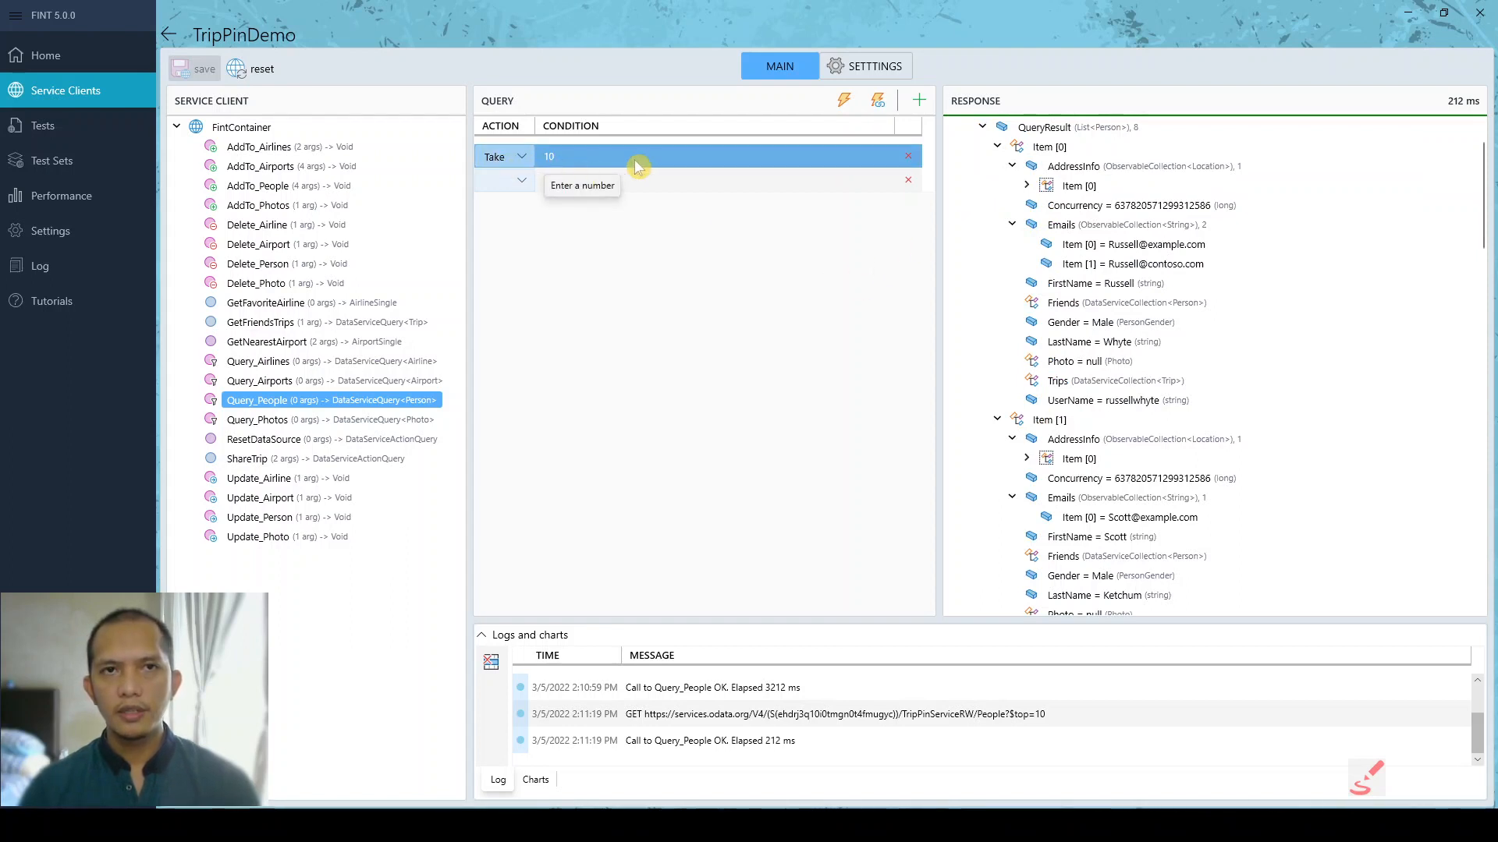
left_click(582, 176)
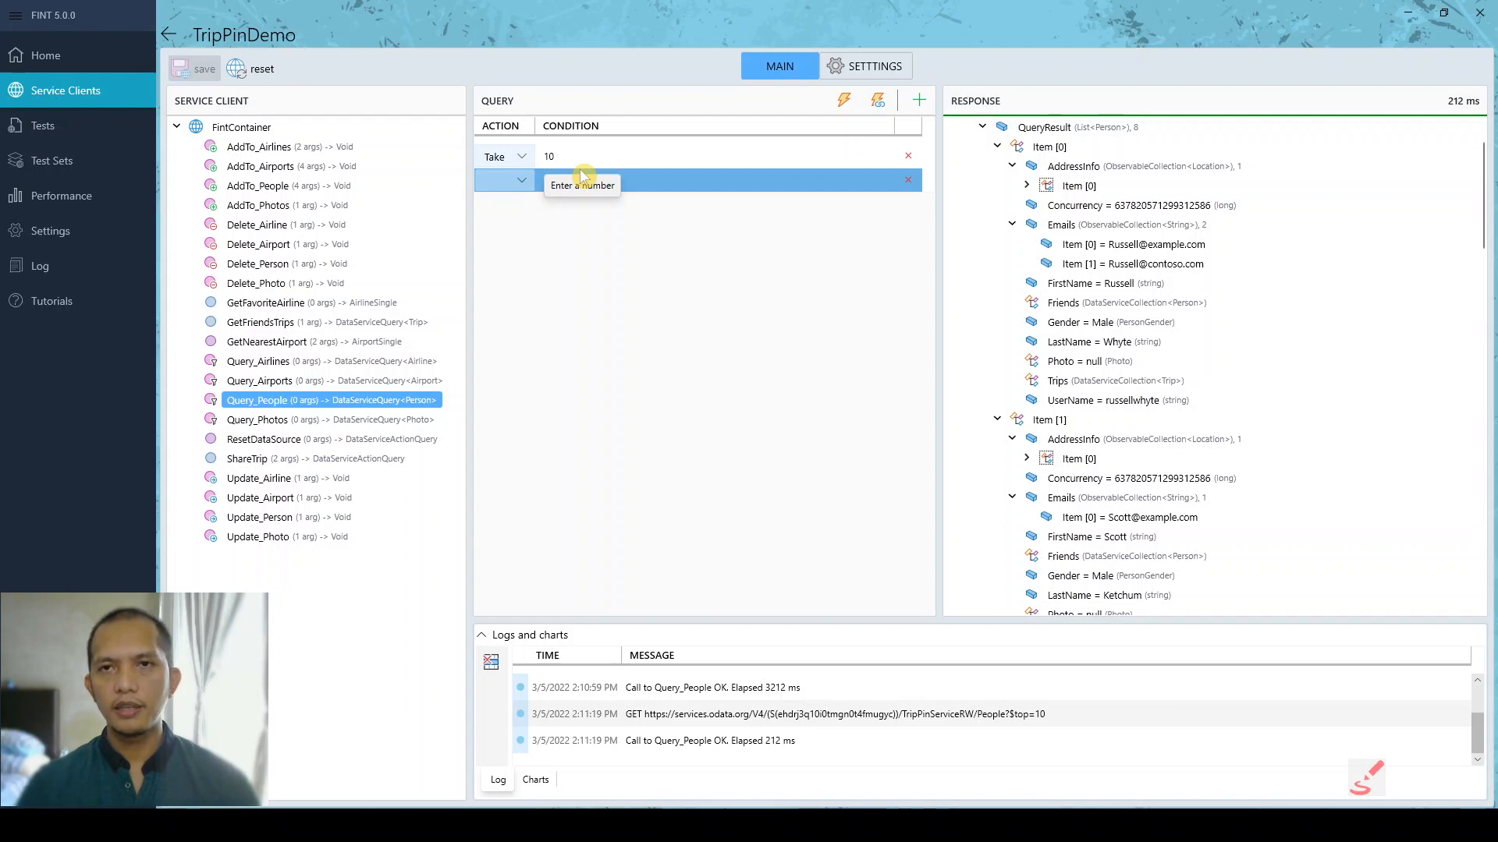
scroll(1139, 258, "up", 1)
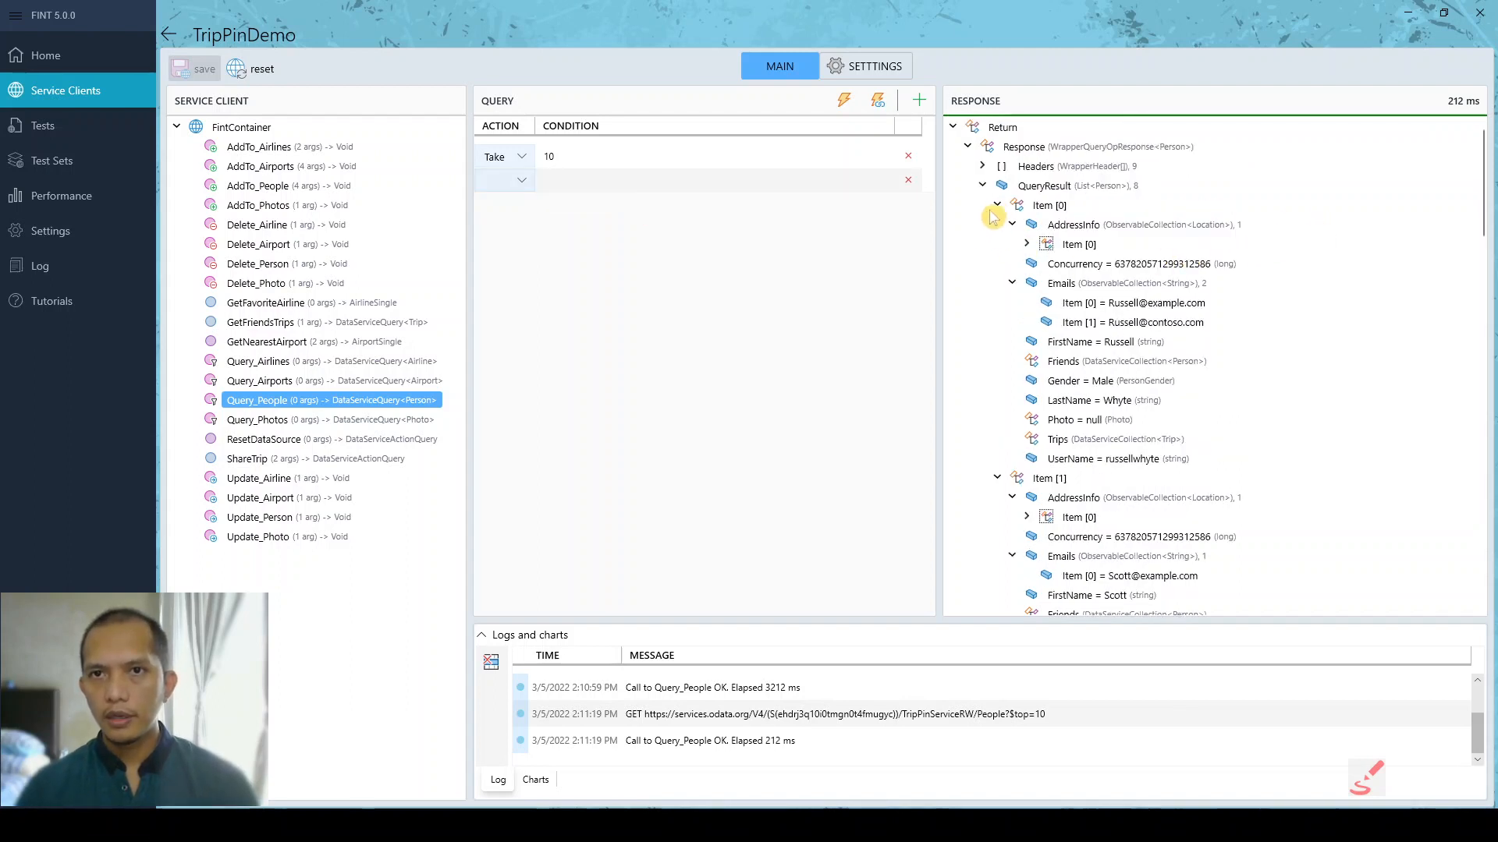
left_click(998, 206)
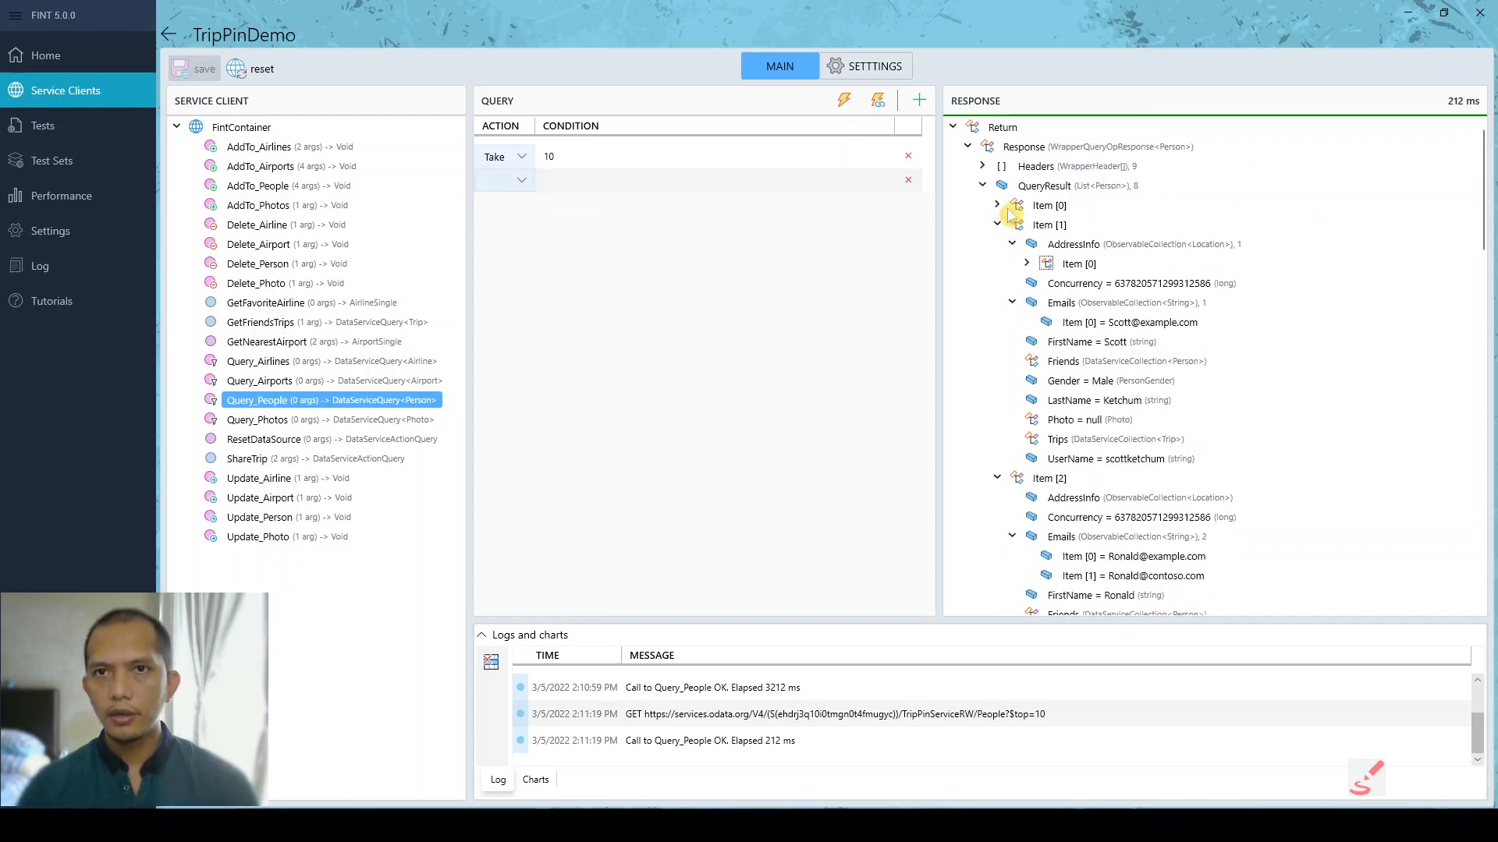
left_click(998, 205)
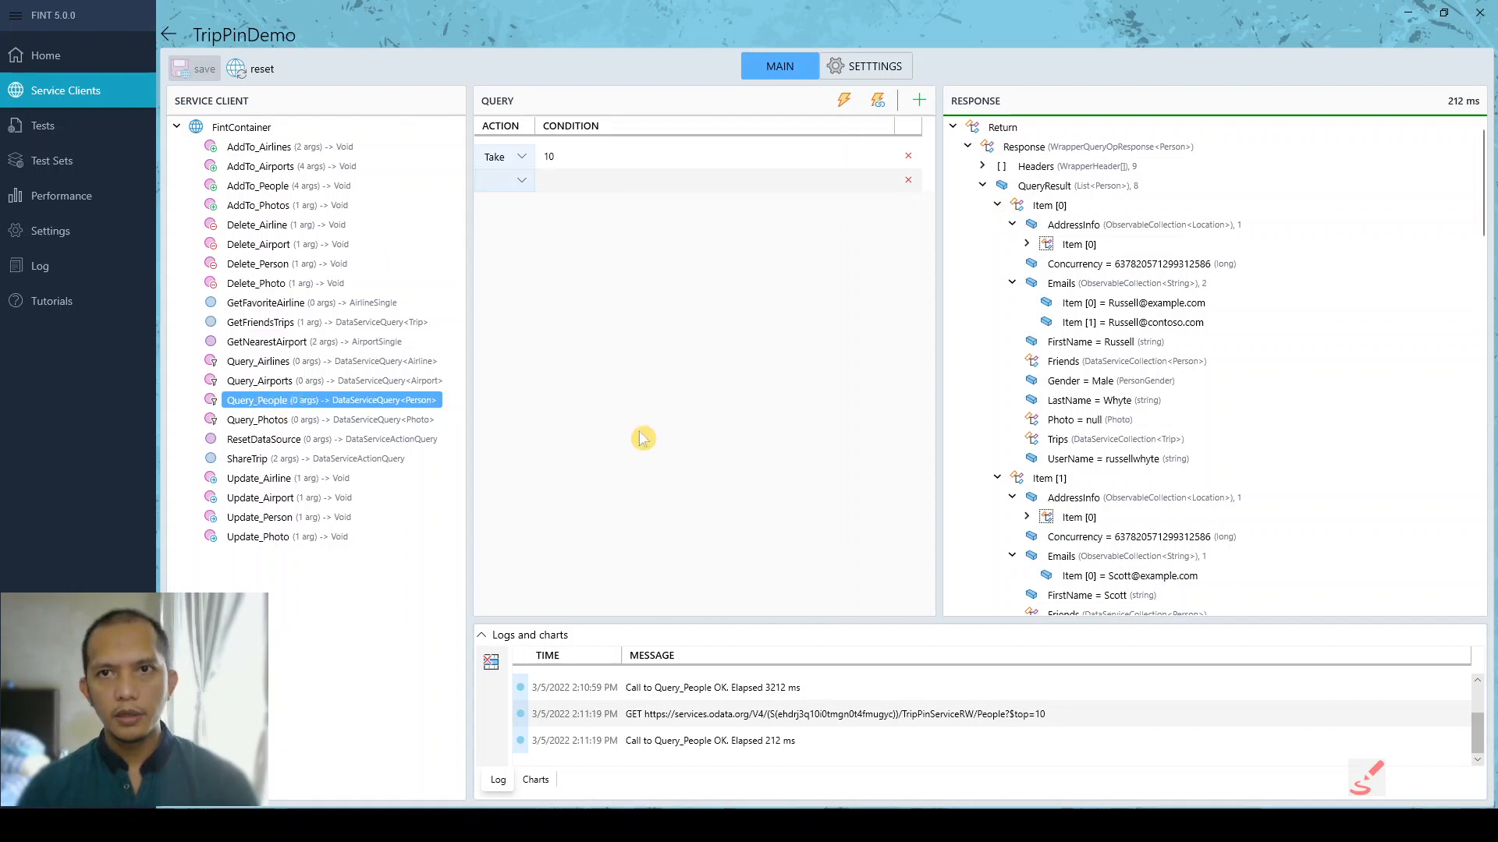
- Collapse the person records Item [0] through Item [3] under QueryResult
left_click(999, 205)
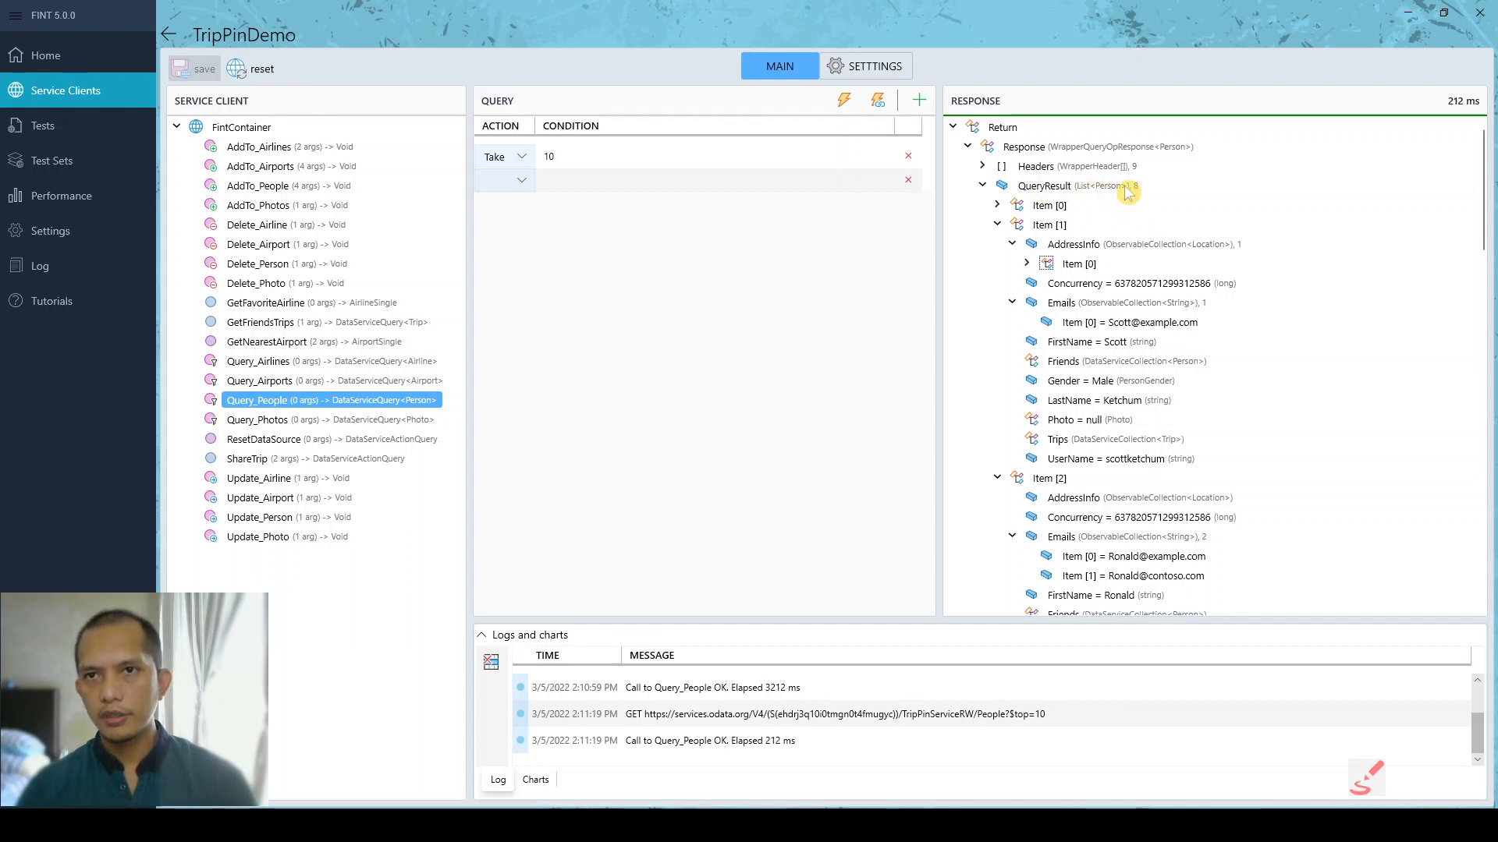
left_click(1049, 206)
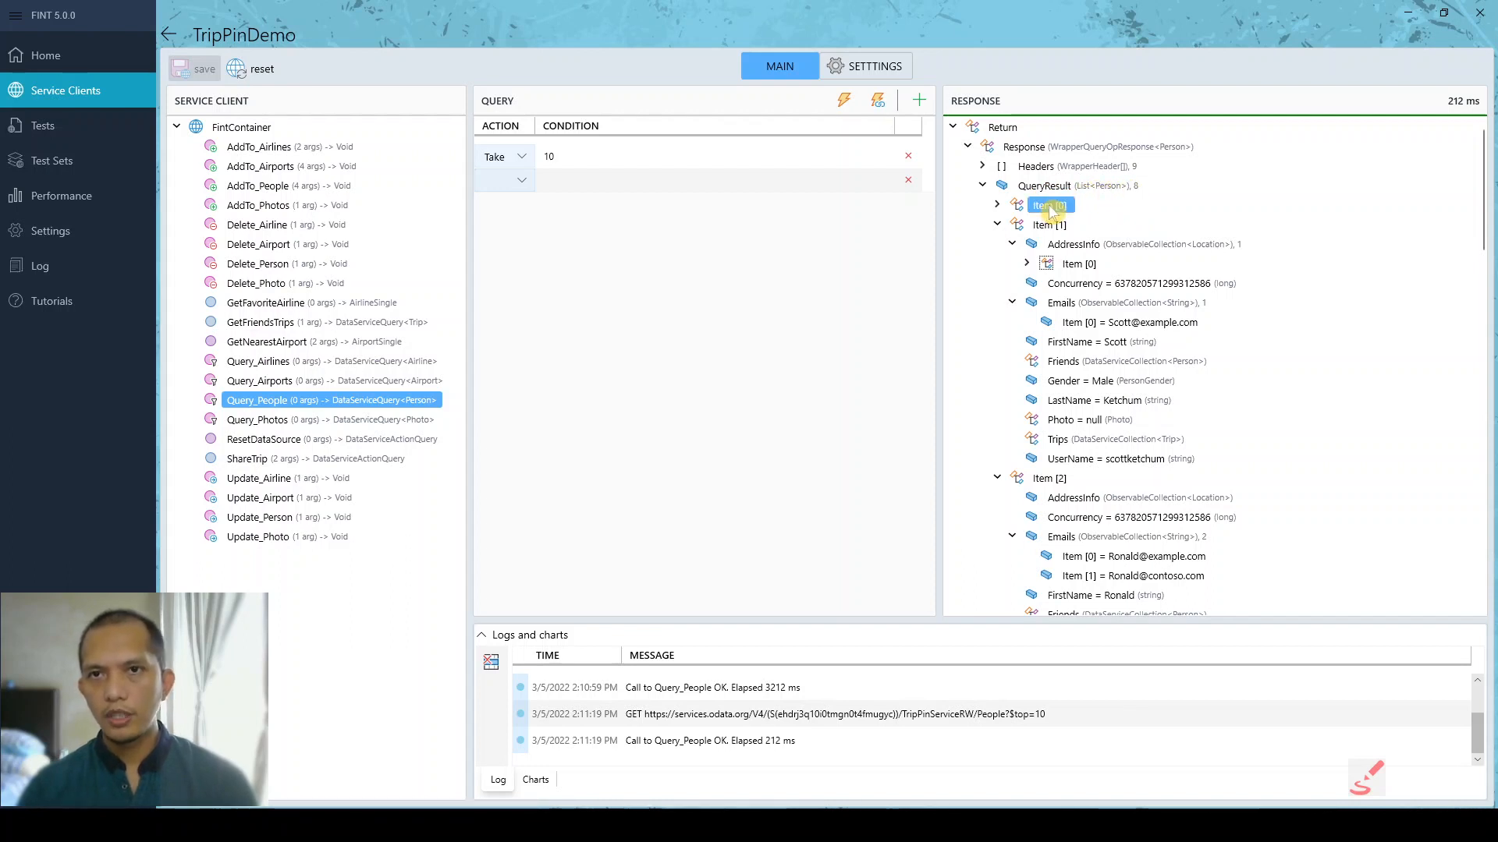
left_click(998, 225)
left_click(999, 245)
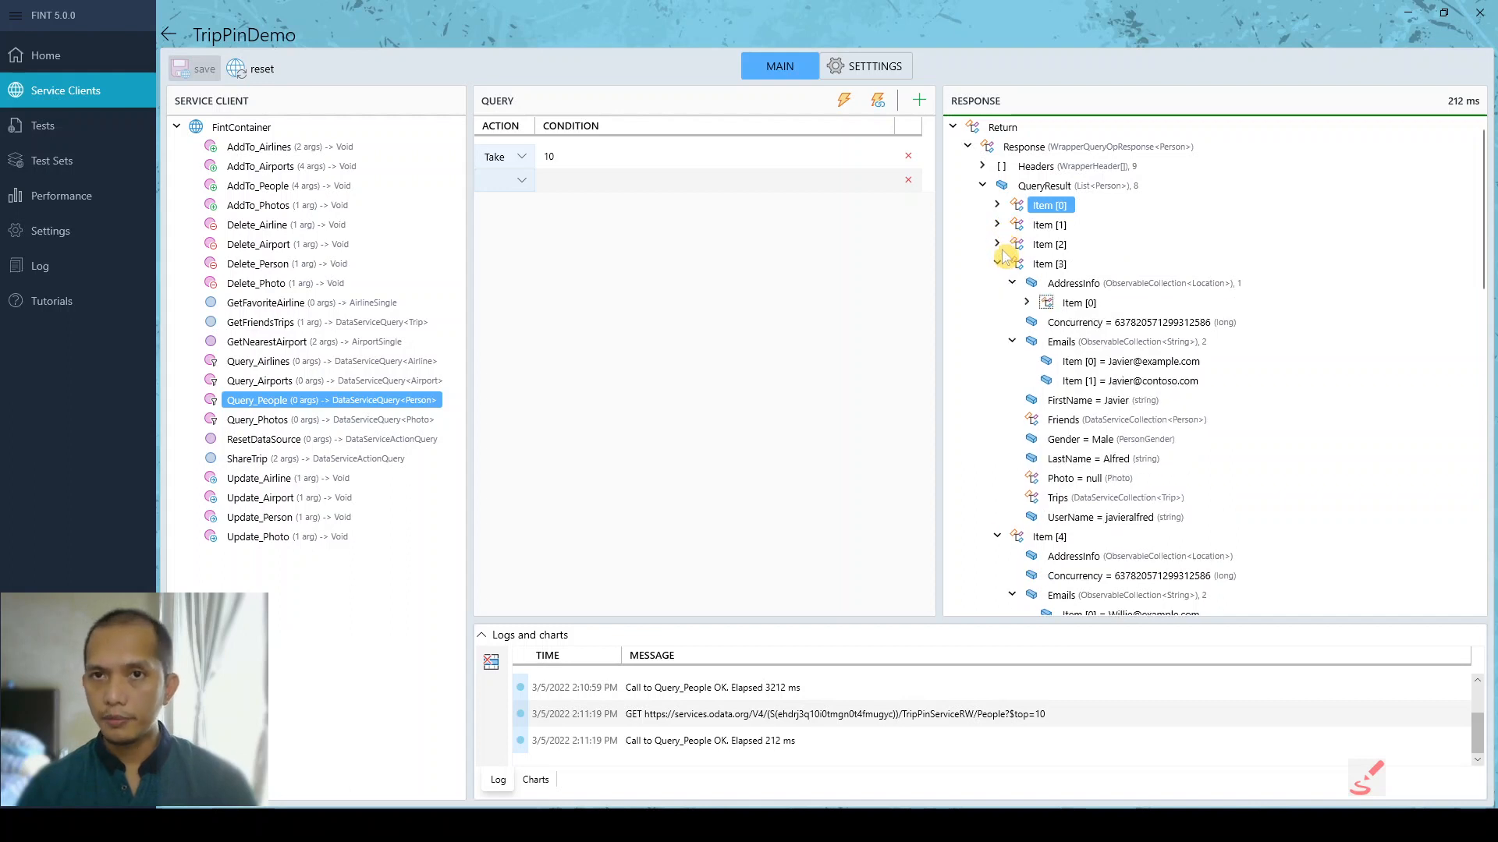
left_click(998, 263)
- Expand Item [0] of QueryResult down to its address and city details and review that person's fields
left_click(998, 205)
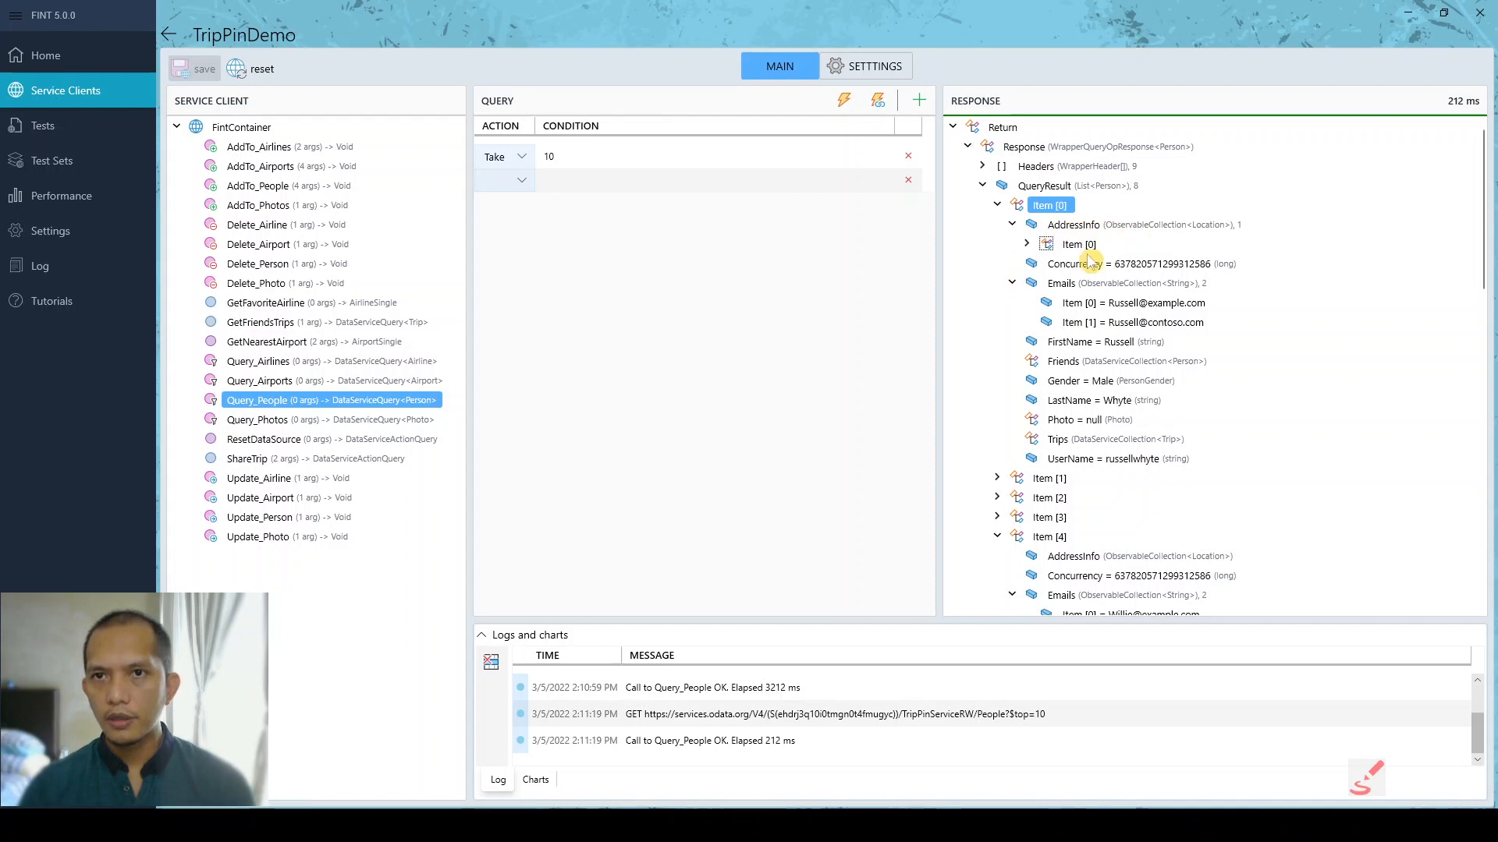
left_click(1026, 245)
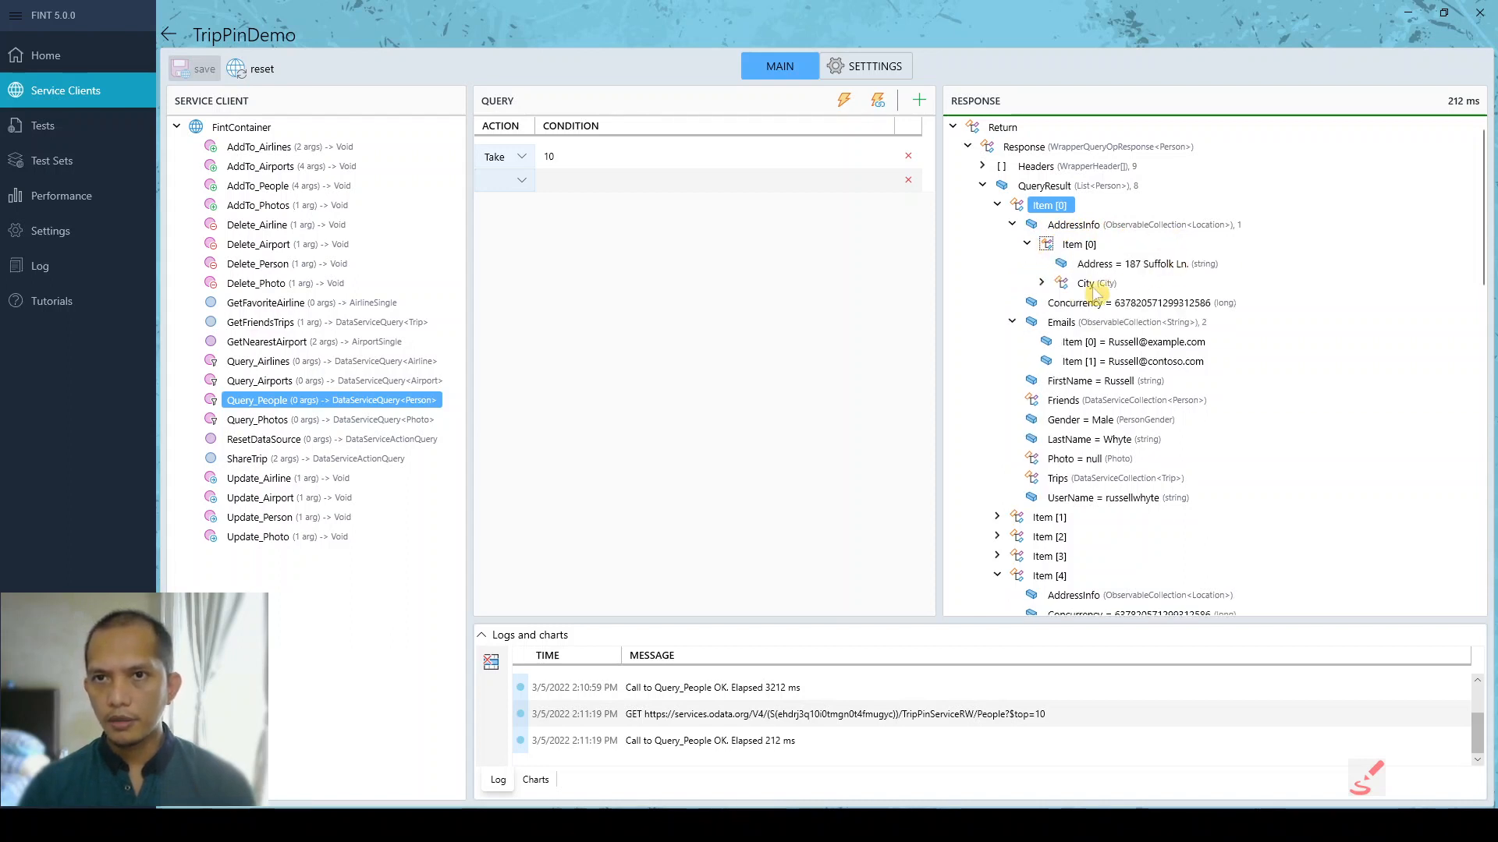
left_click(1042, 284)
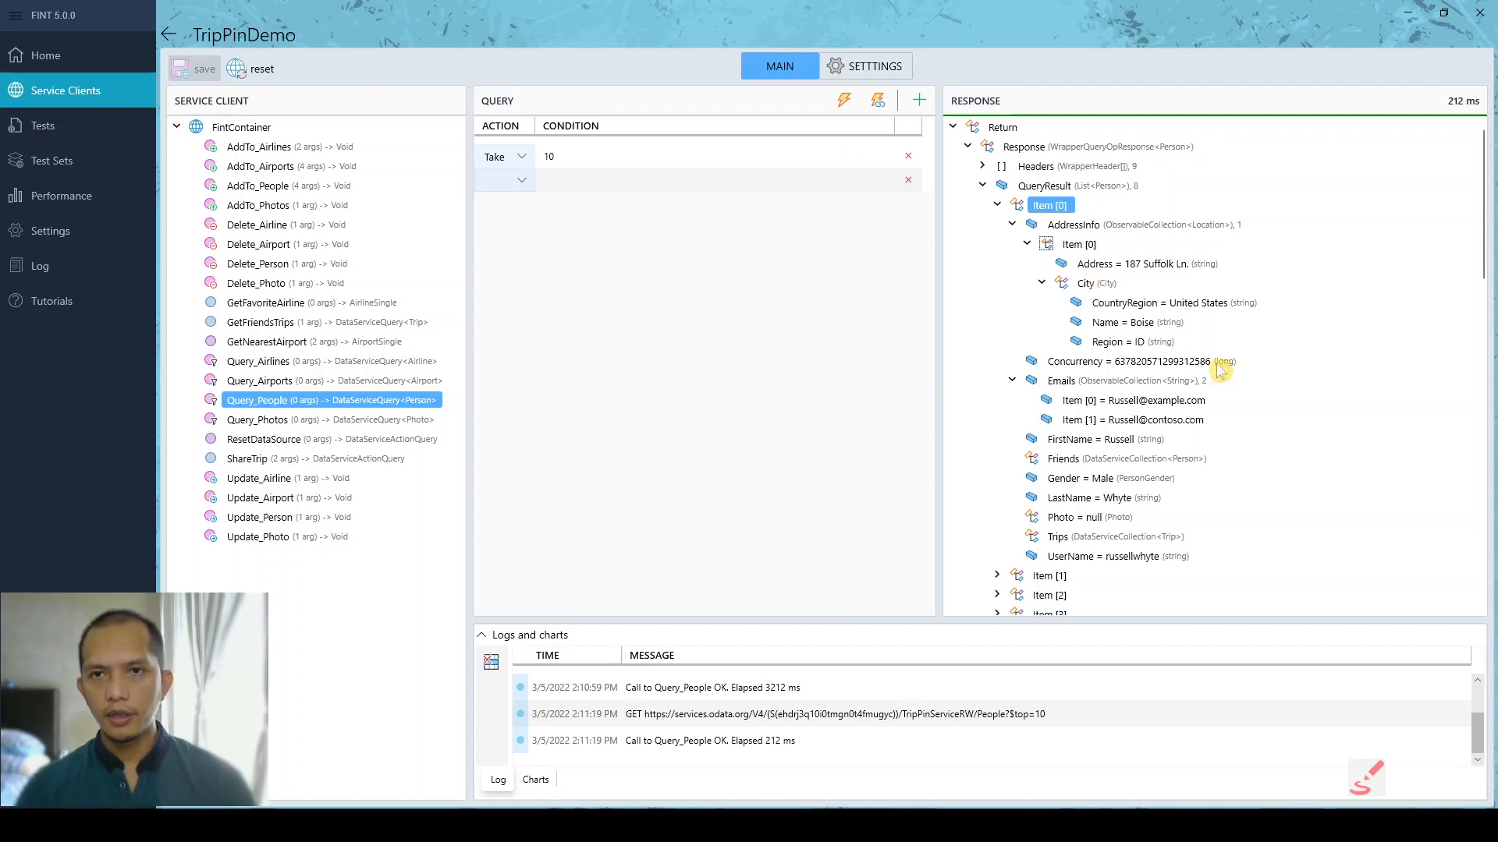
scroll(1194, 312, "down", 1)
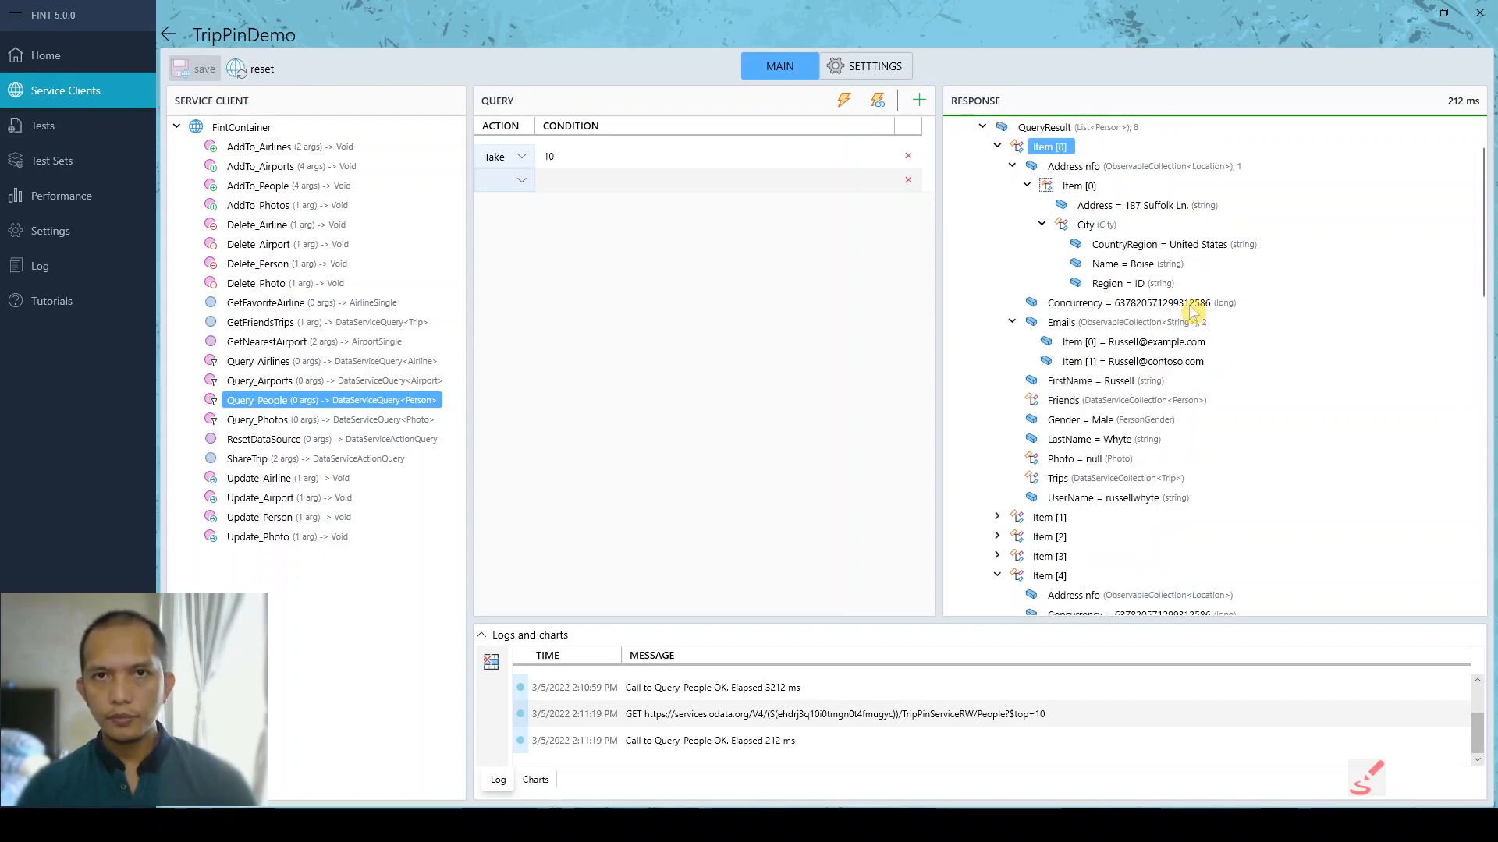
scroll(1076, 265, "down", 2)
scroll(1109, 353, "down", 3)
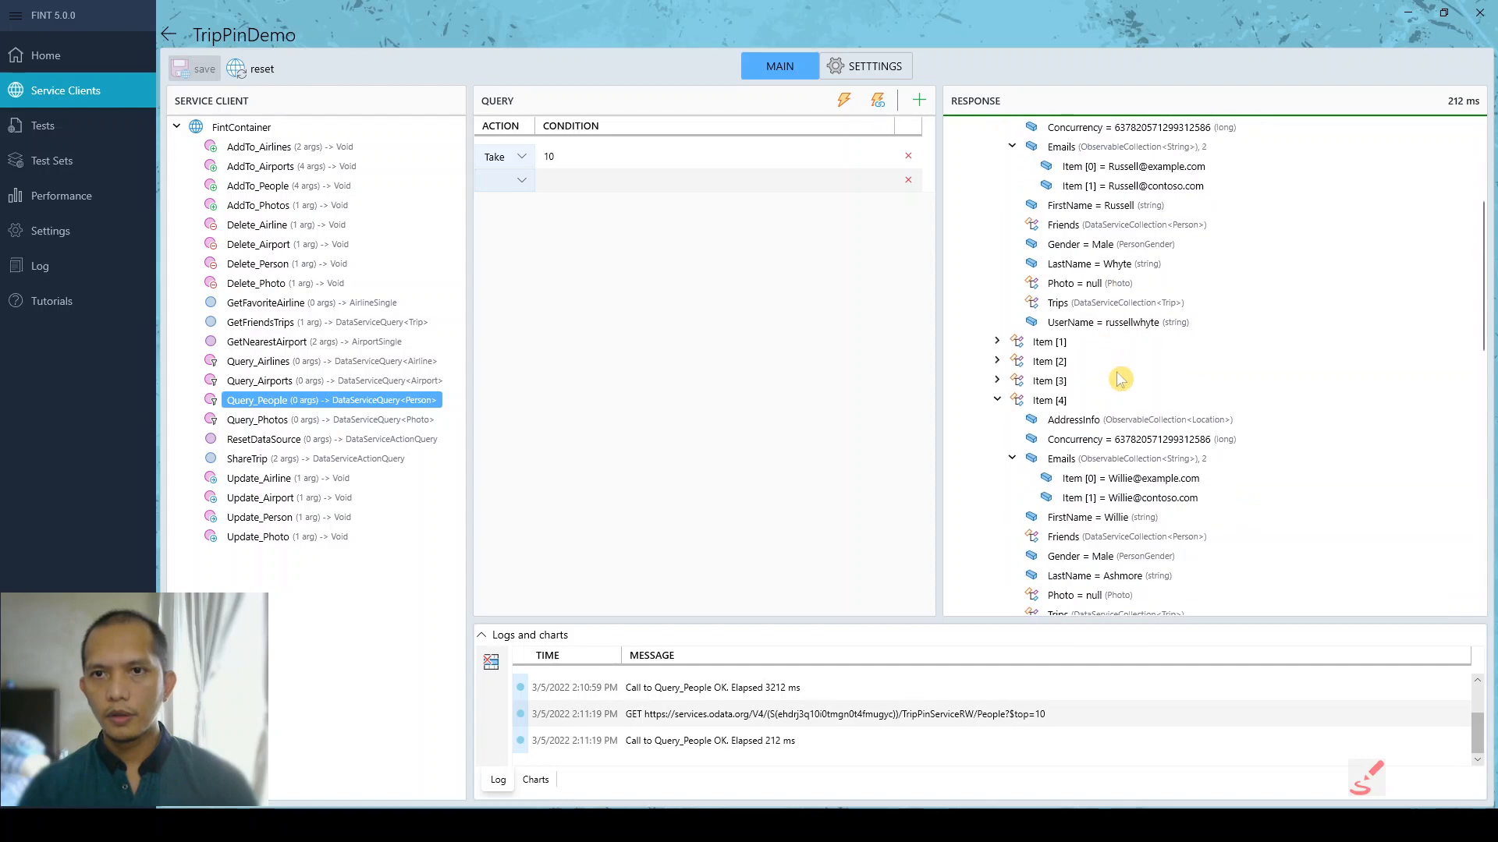
scroll(1109, 353, "up", 5)
scroll(1108, 351, "up", 1)
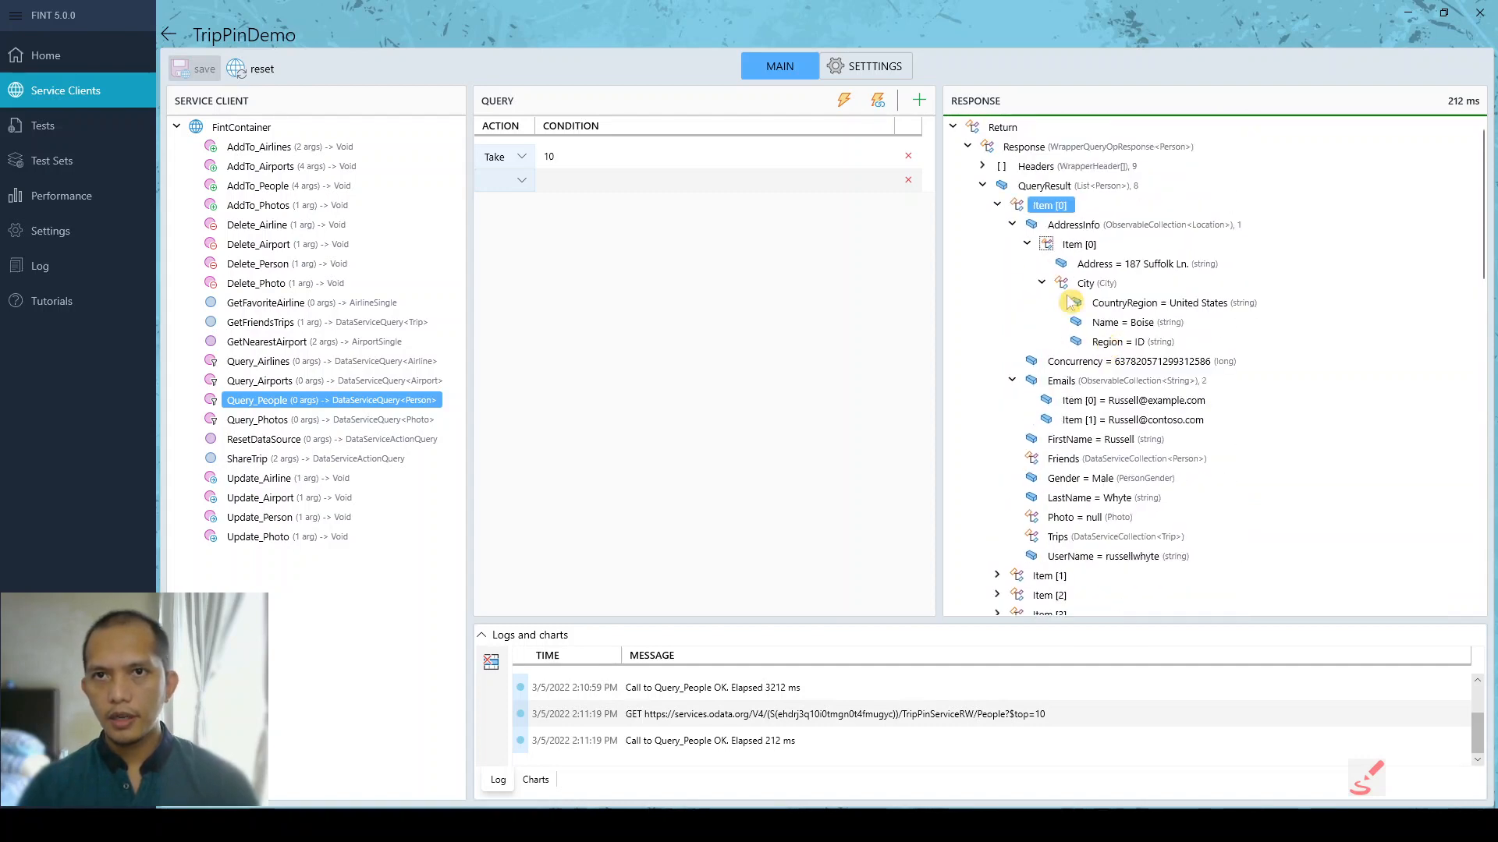
- Collapse Item [0] and Item [4] through Item [7] so QueryResult shows only its top-level records
left_click(997, 205)
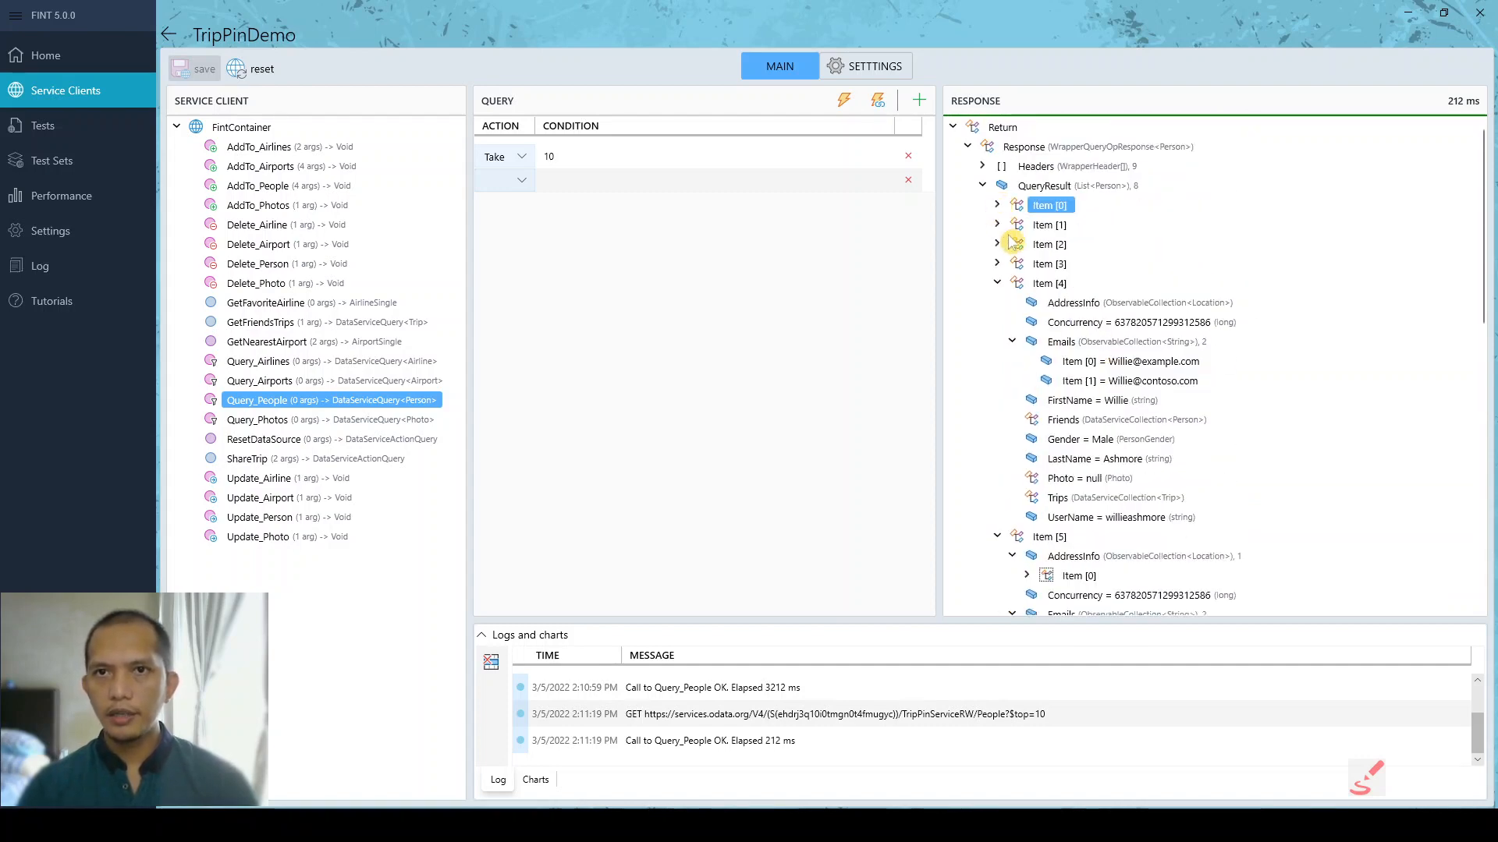
left_click(997, 284)
left_click(997, 303)
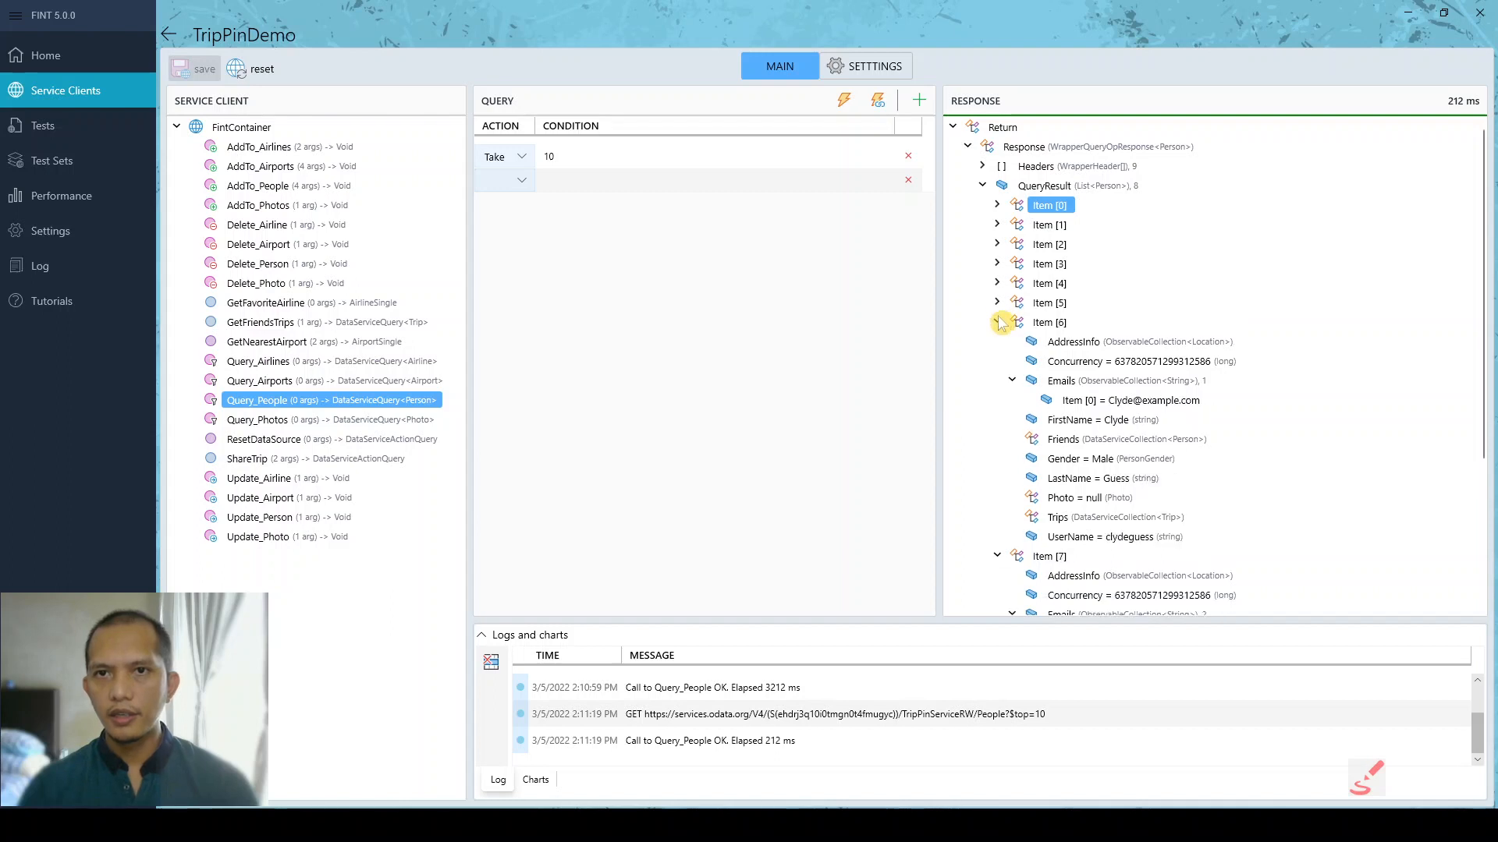
left_click(997, 322)
left_click(997, 342)
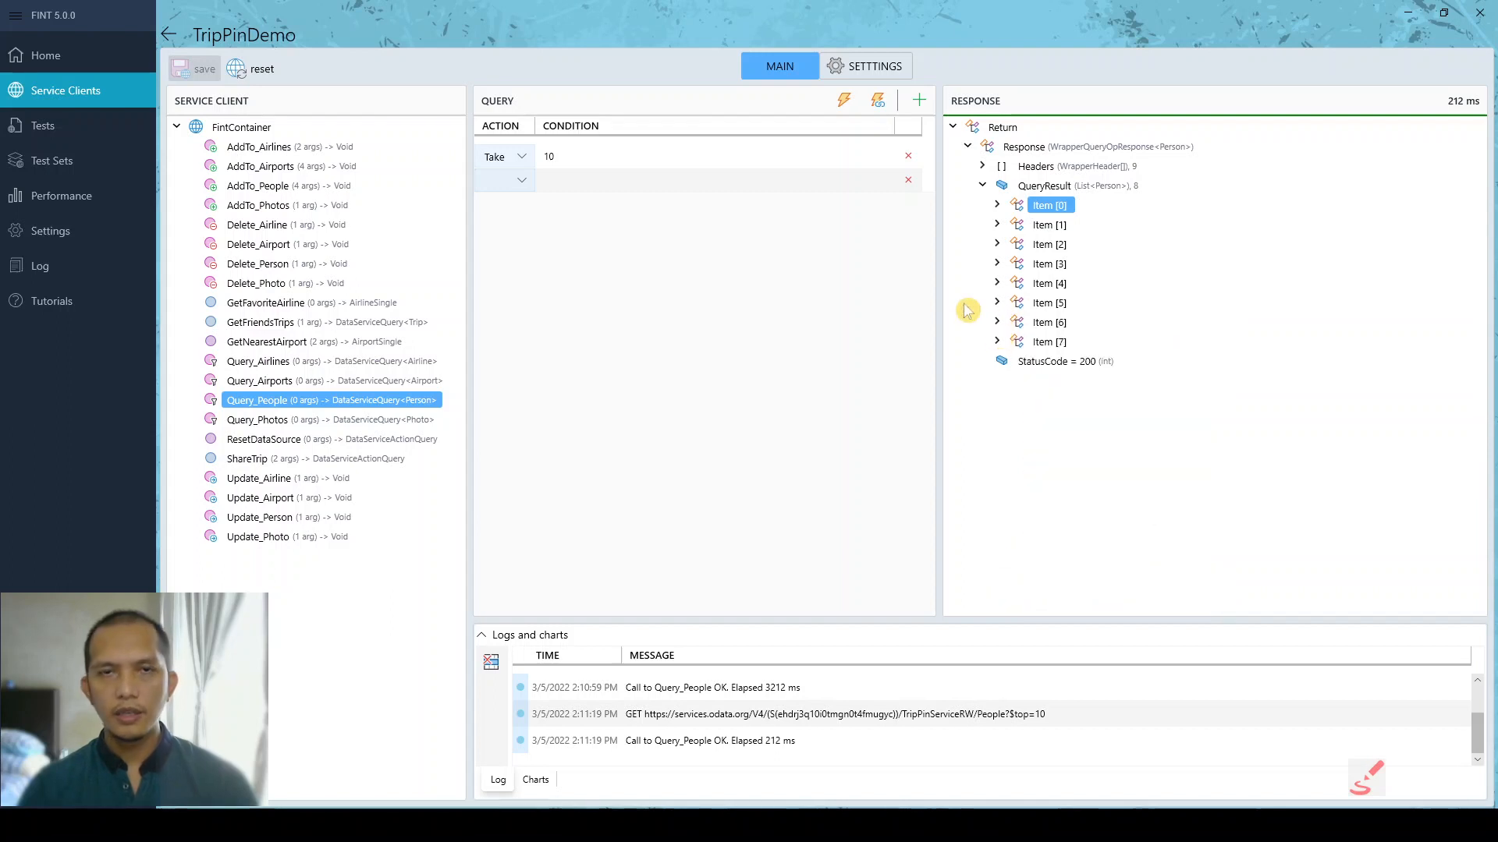
- Fetch the next page of the people query and collapse Item [0] and Item [1] in its result
left_click(552, 158)
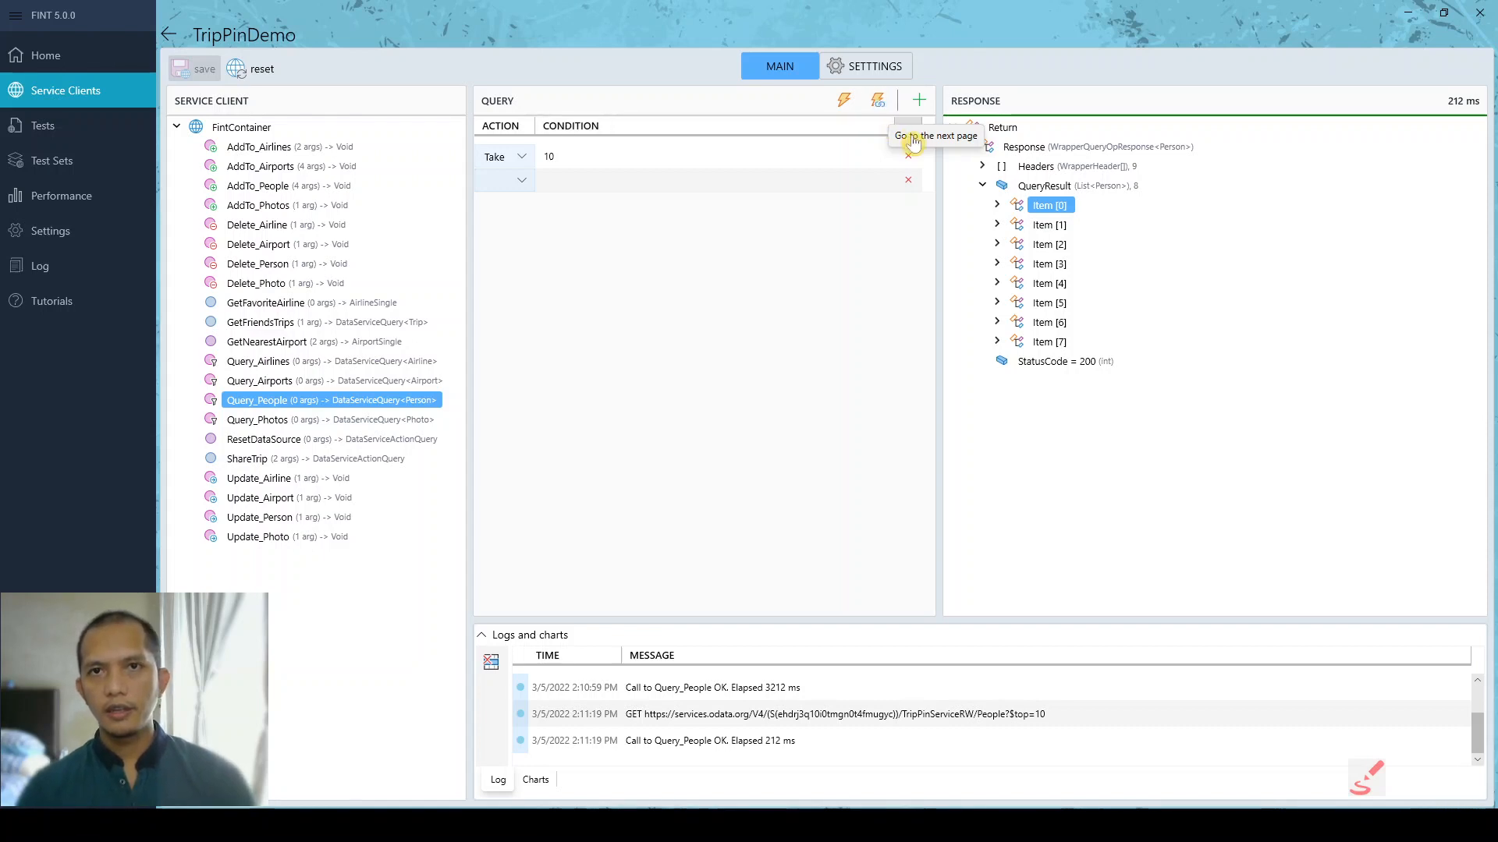
left_click(880, 102)
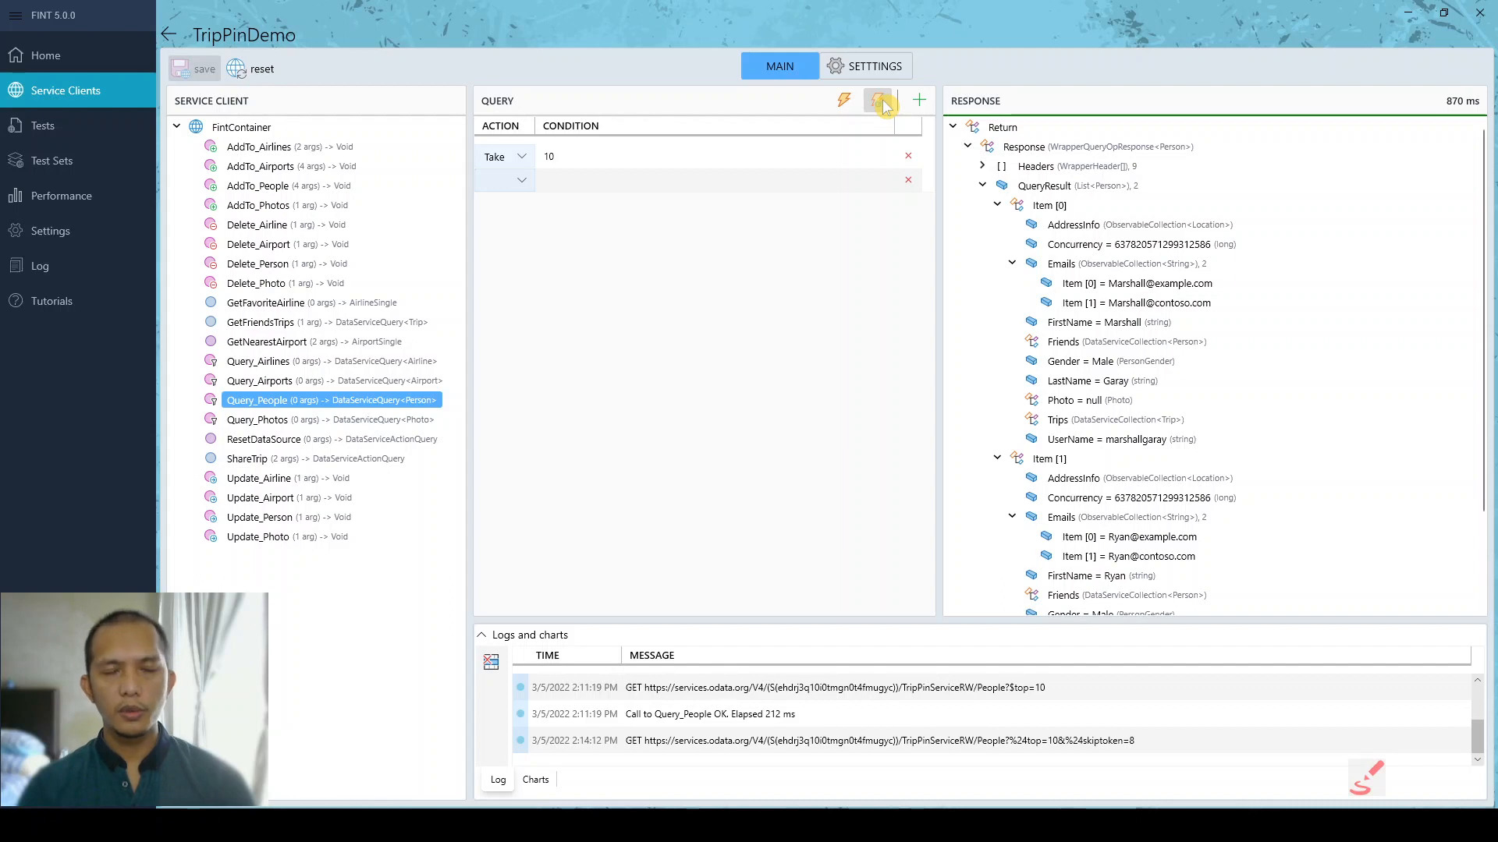
left_click(997, 205)
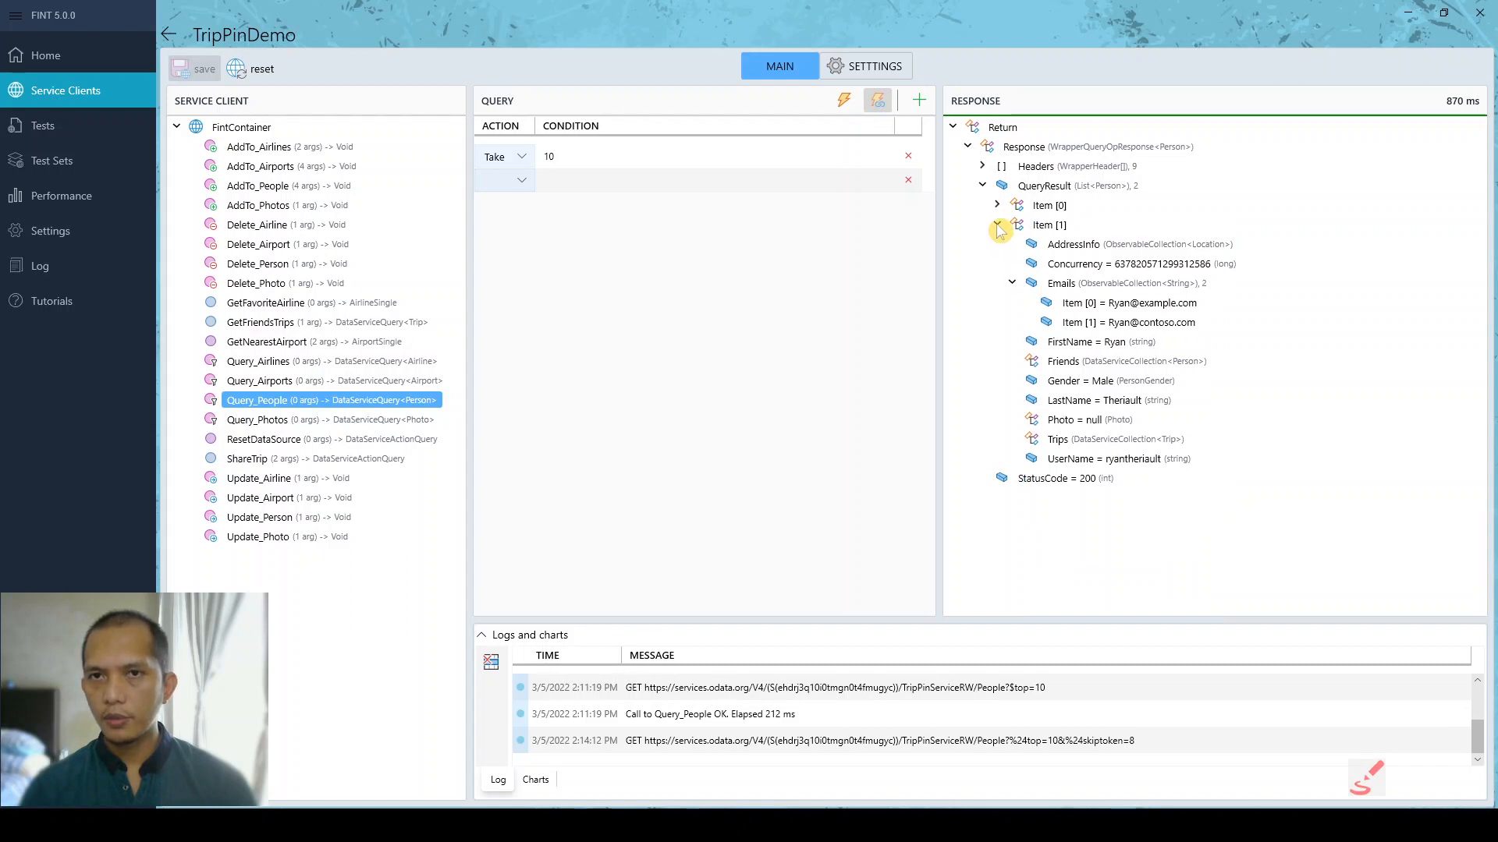
left_click(997, 225)
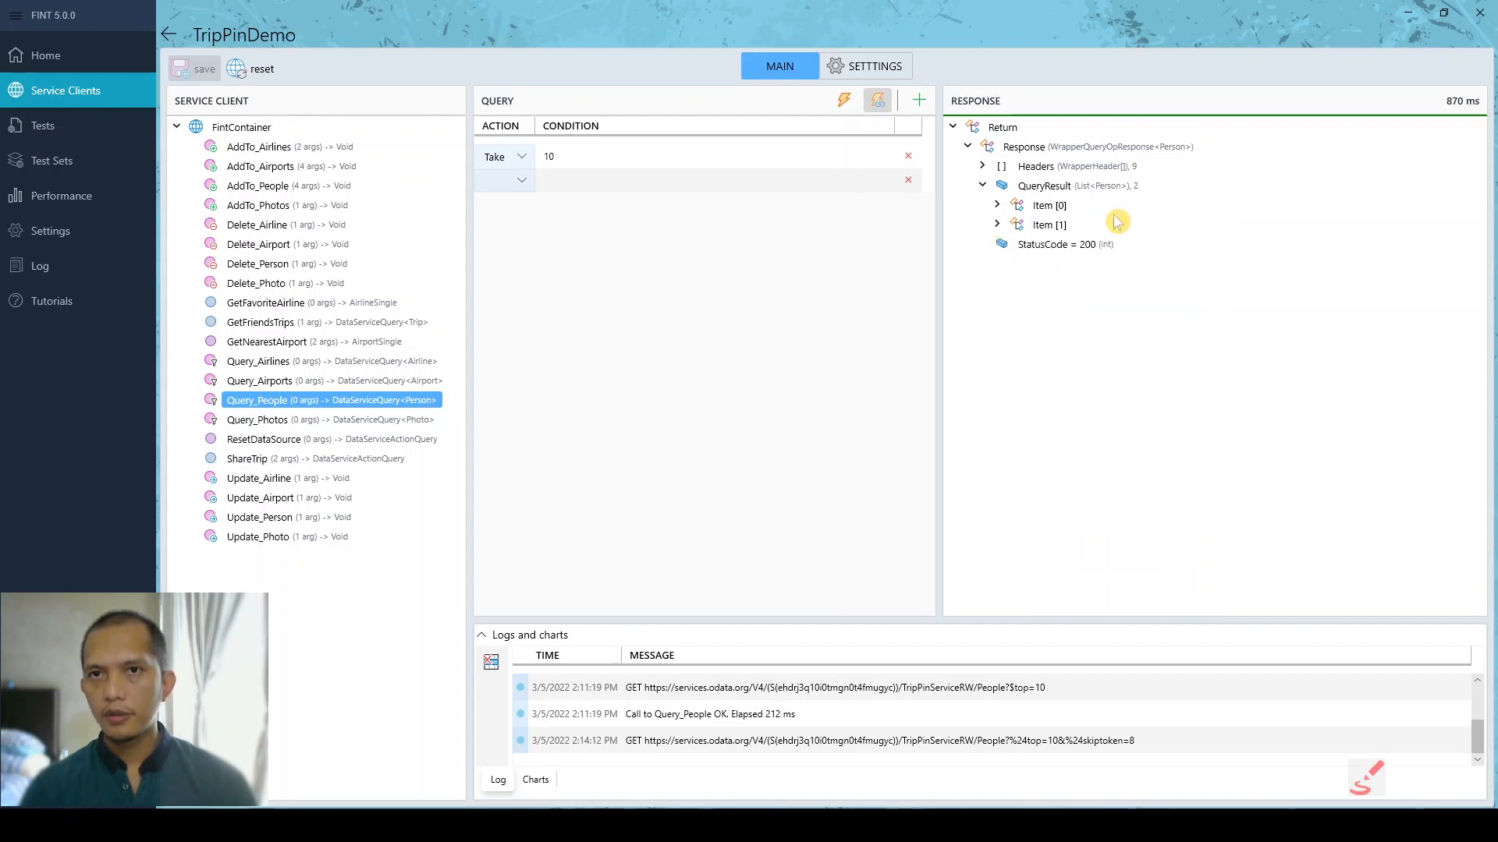
- Re-expand Item [0] and Item [1] of the second page to review both records, and collapse them again
left_click(997, 205)
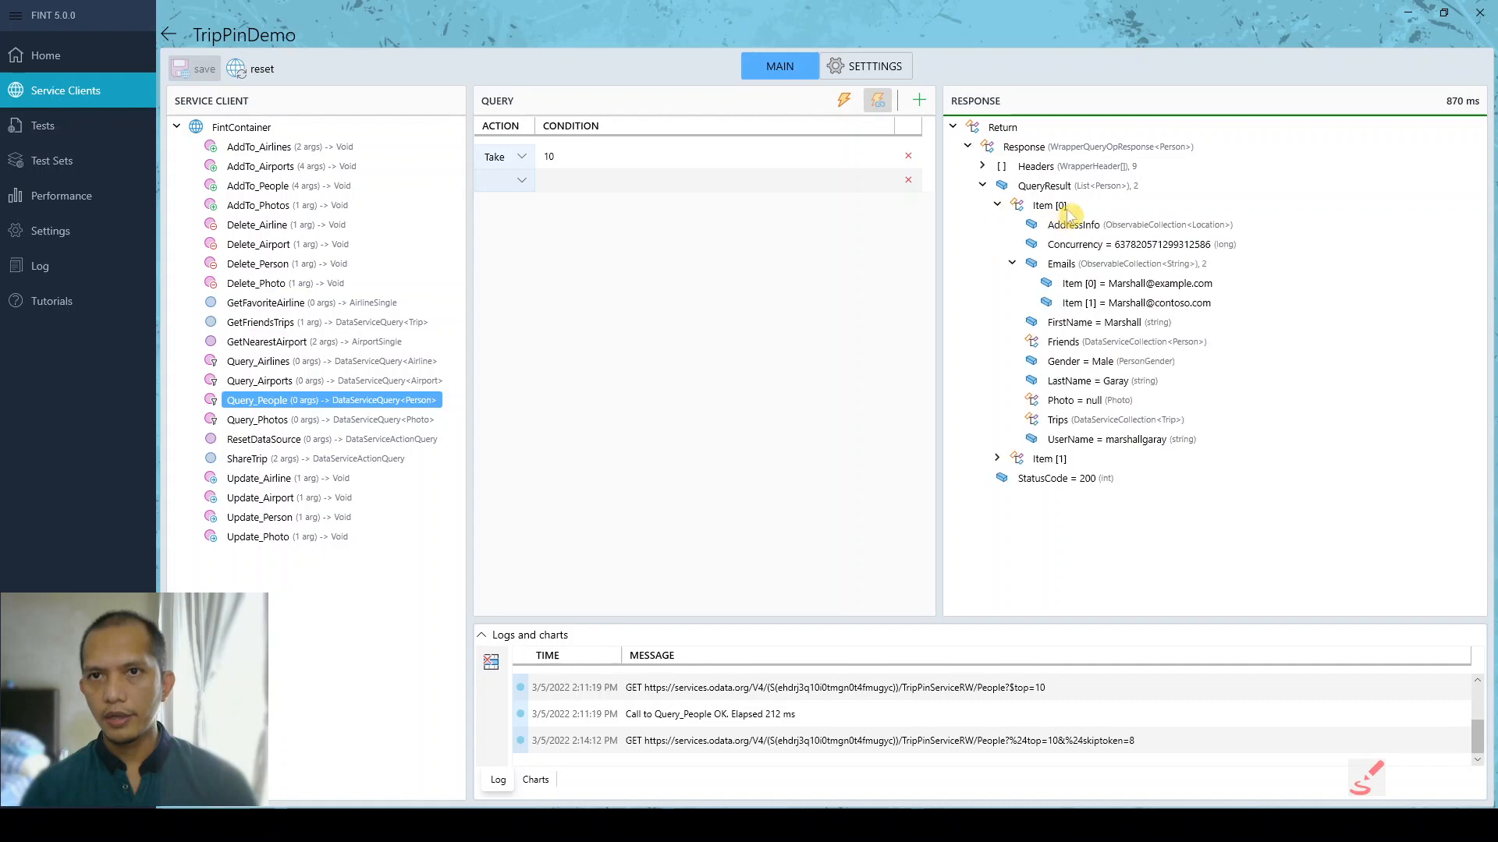
left_click(998, 459)
scroll(994, 351, "up", 3)
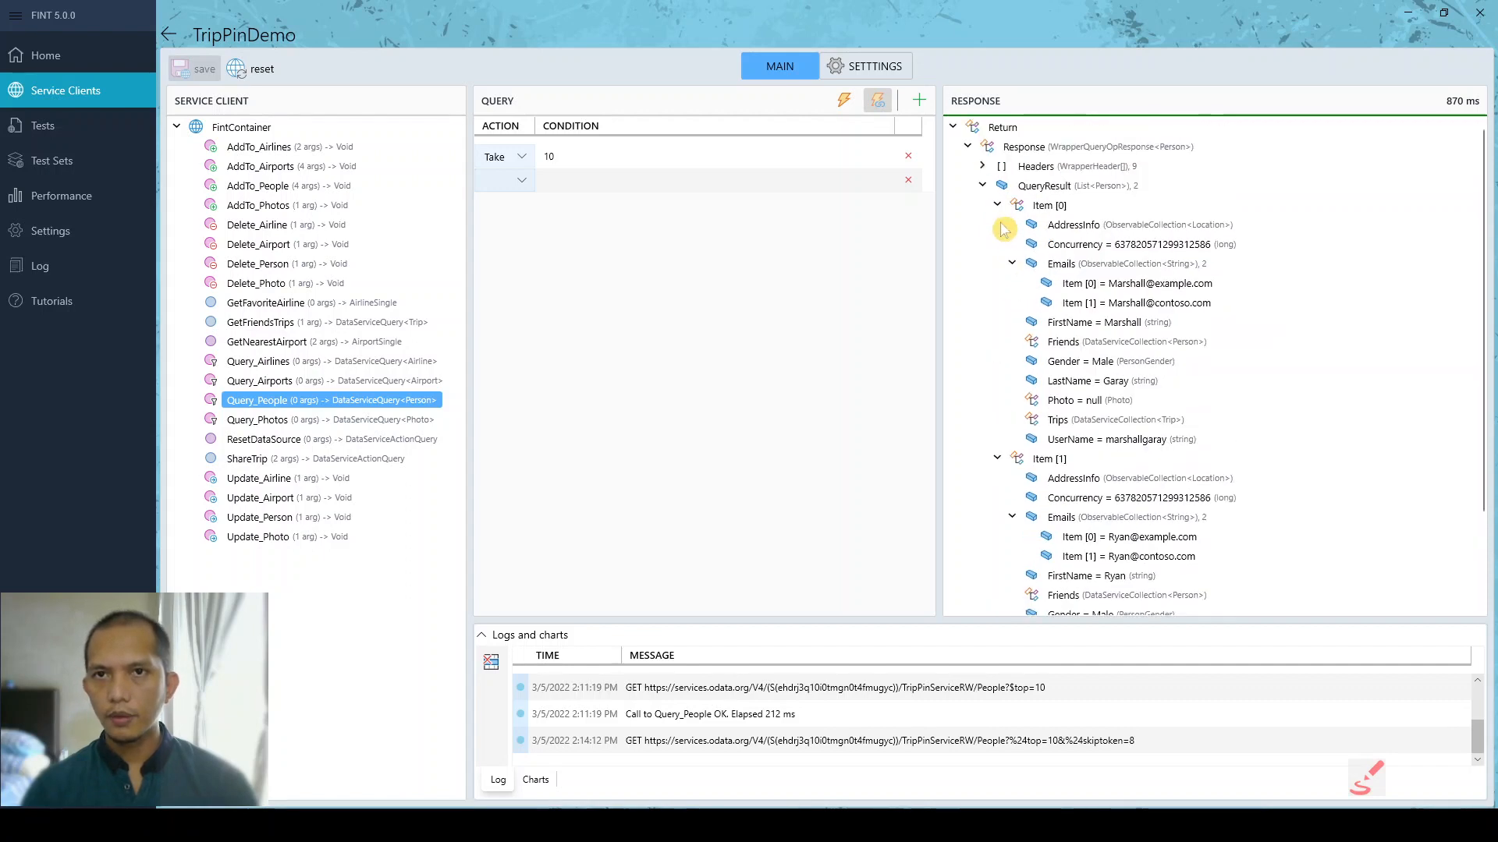
left_click(997, 206)
left_click(998, 224)
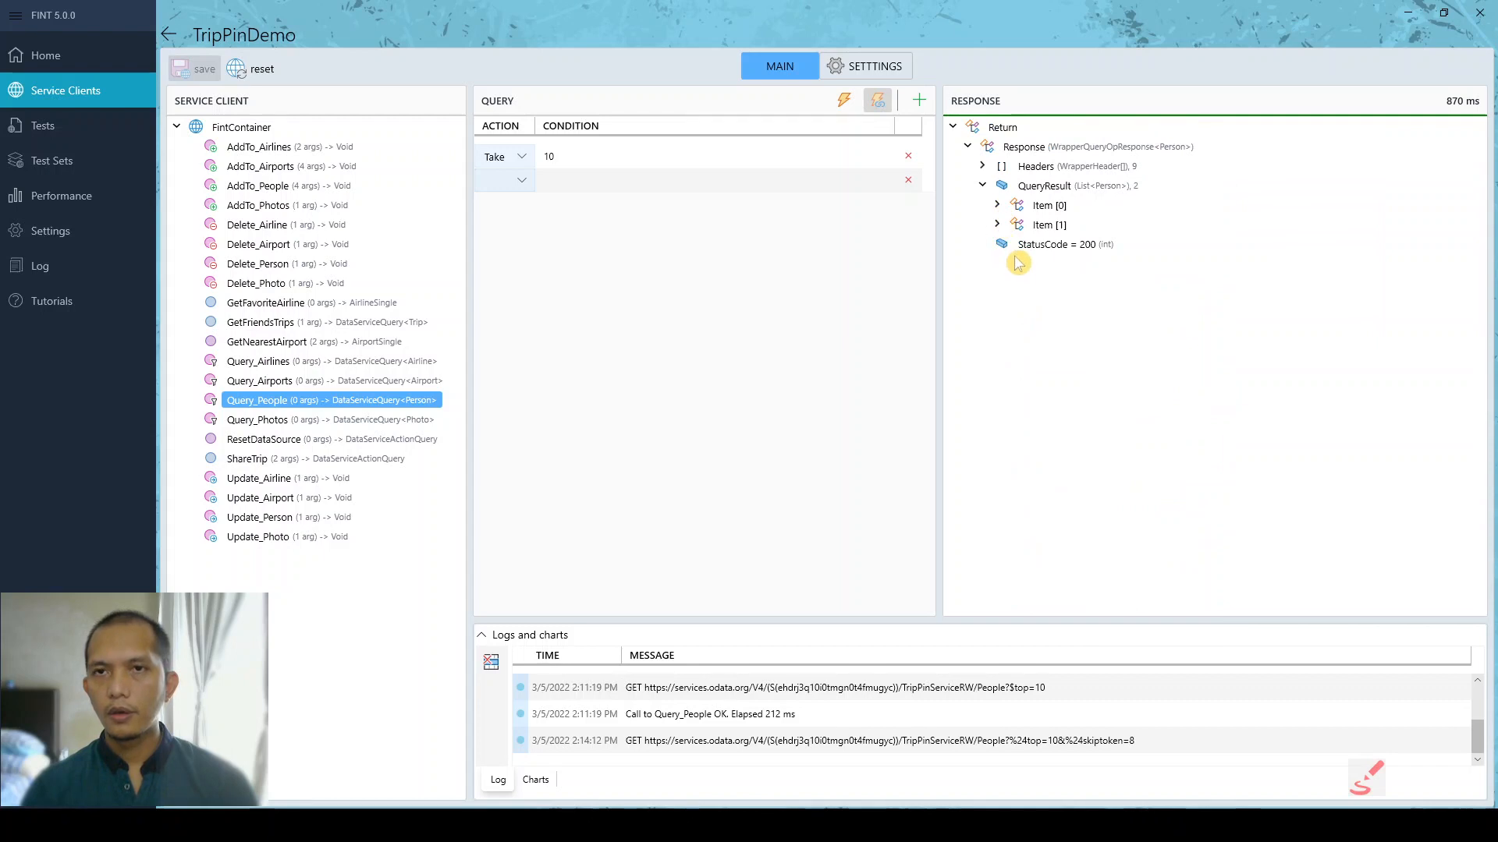
- Set the Take condition to 5 and rerun the Query_People operation
left_click(593, 156)
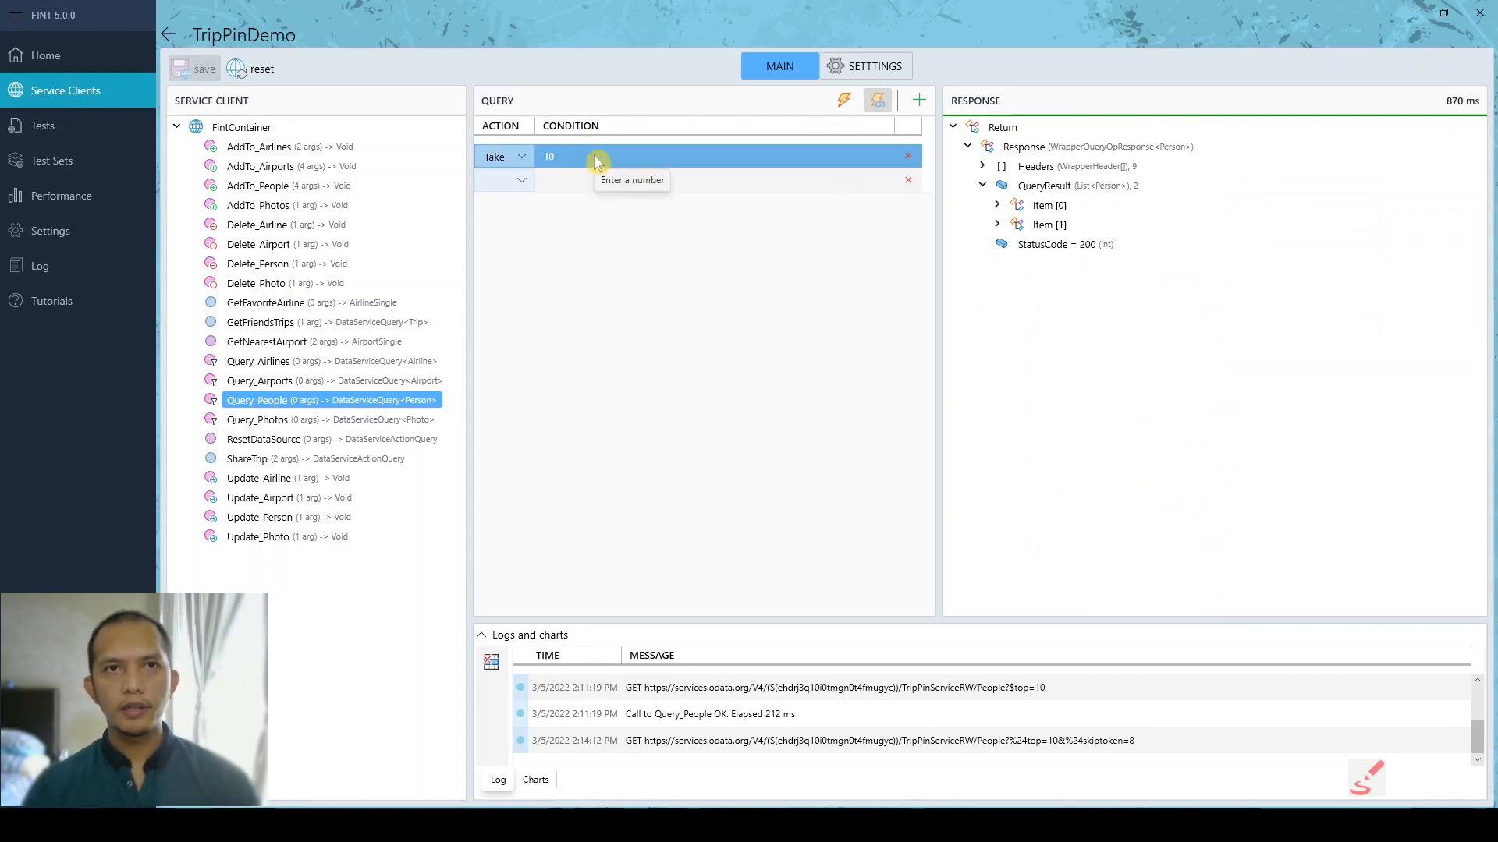
left_click(593, 155)
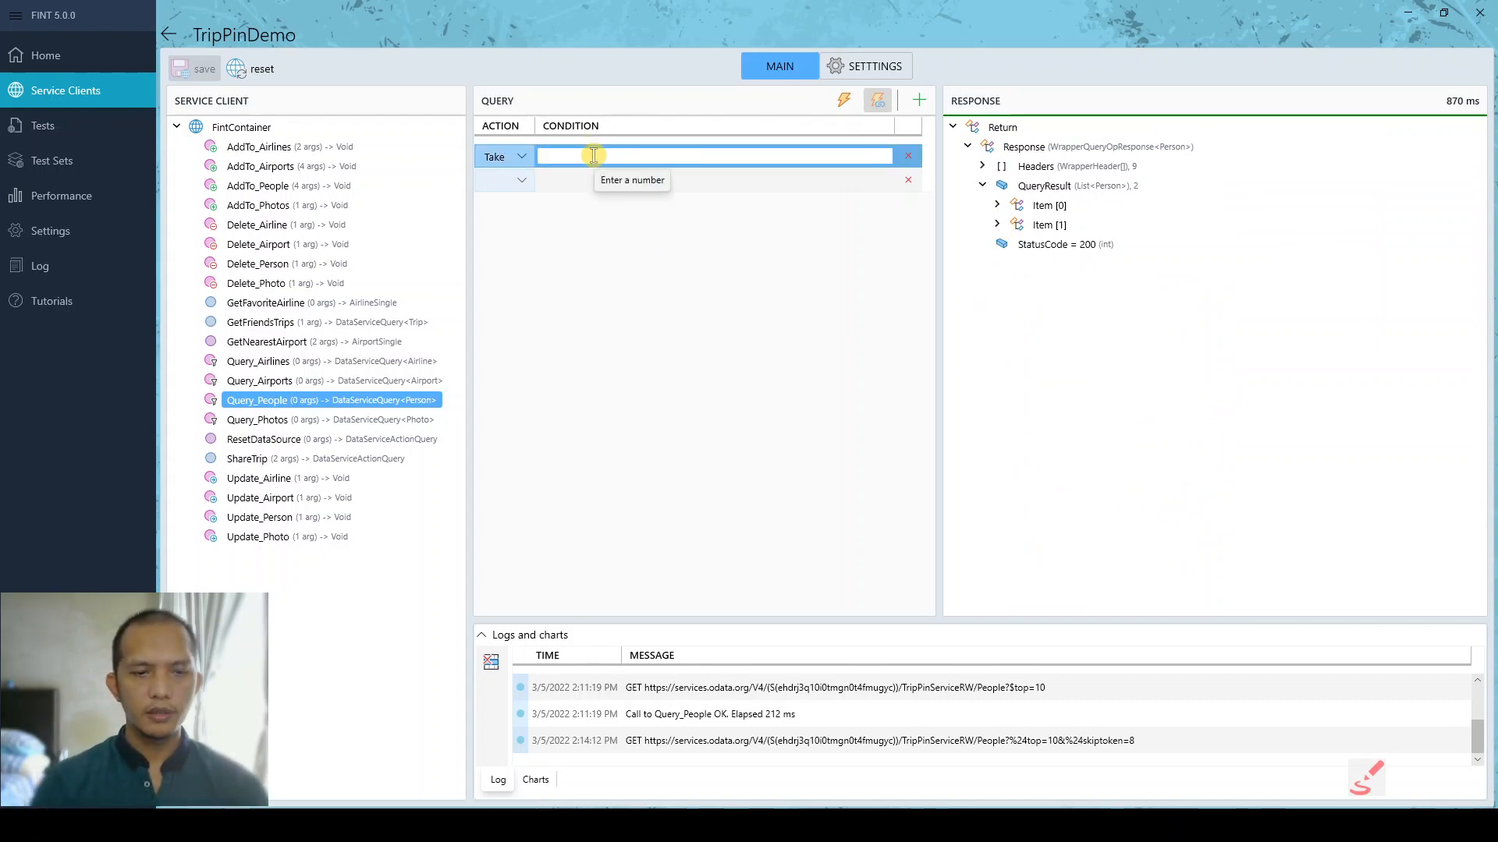
type("5")
left_click(844, 102)
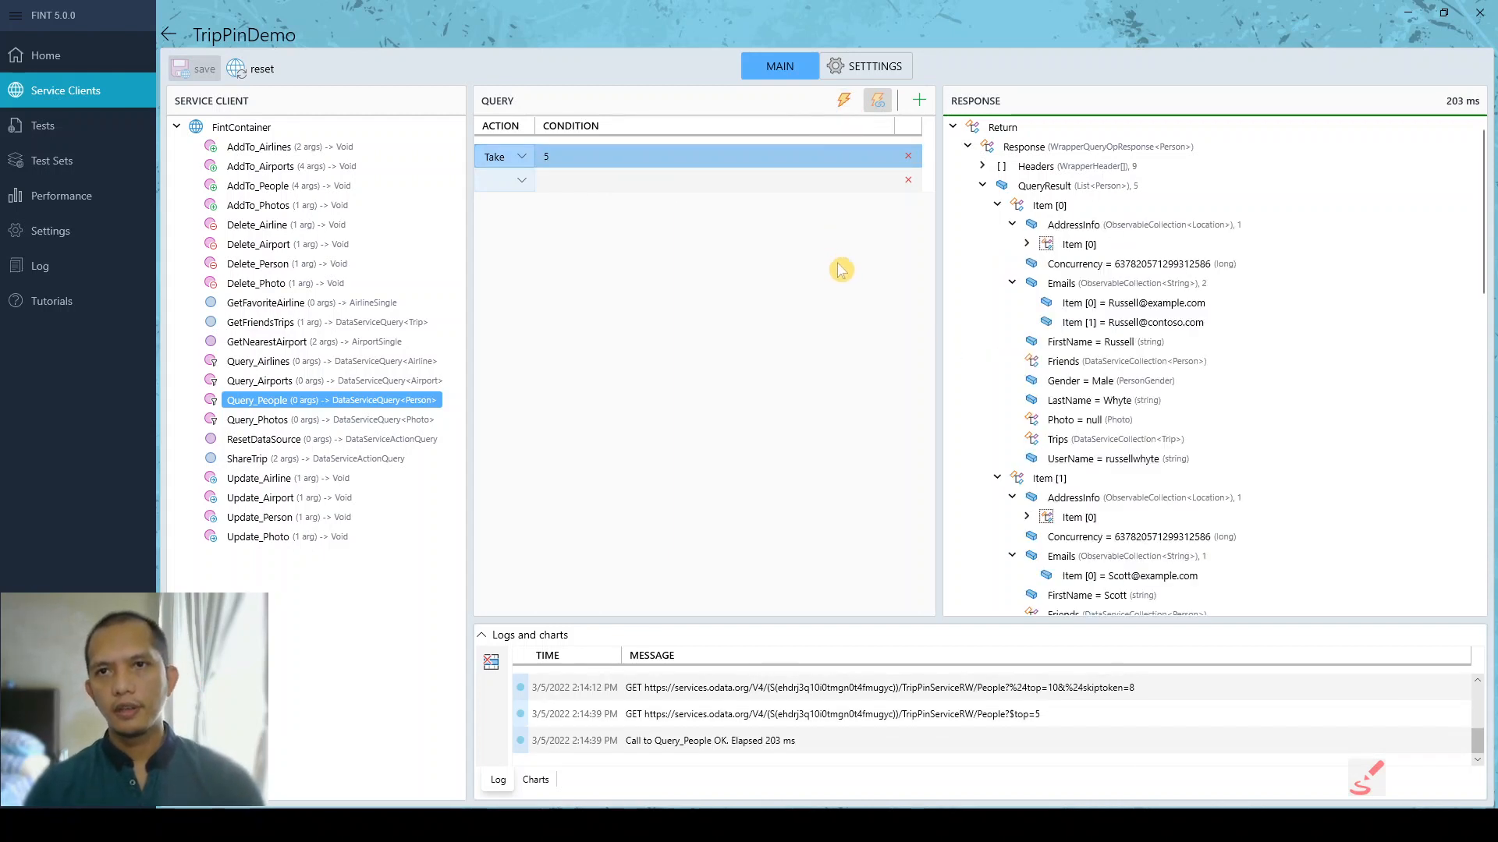
- Collapse Item [0] through Item [4] in QueryResult to review the returned records, and expand Item [0] again
left_click(998, 206)
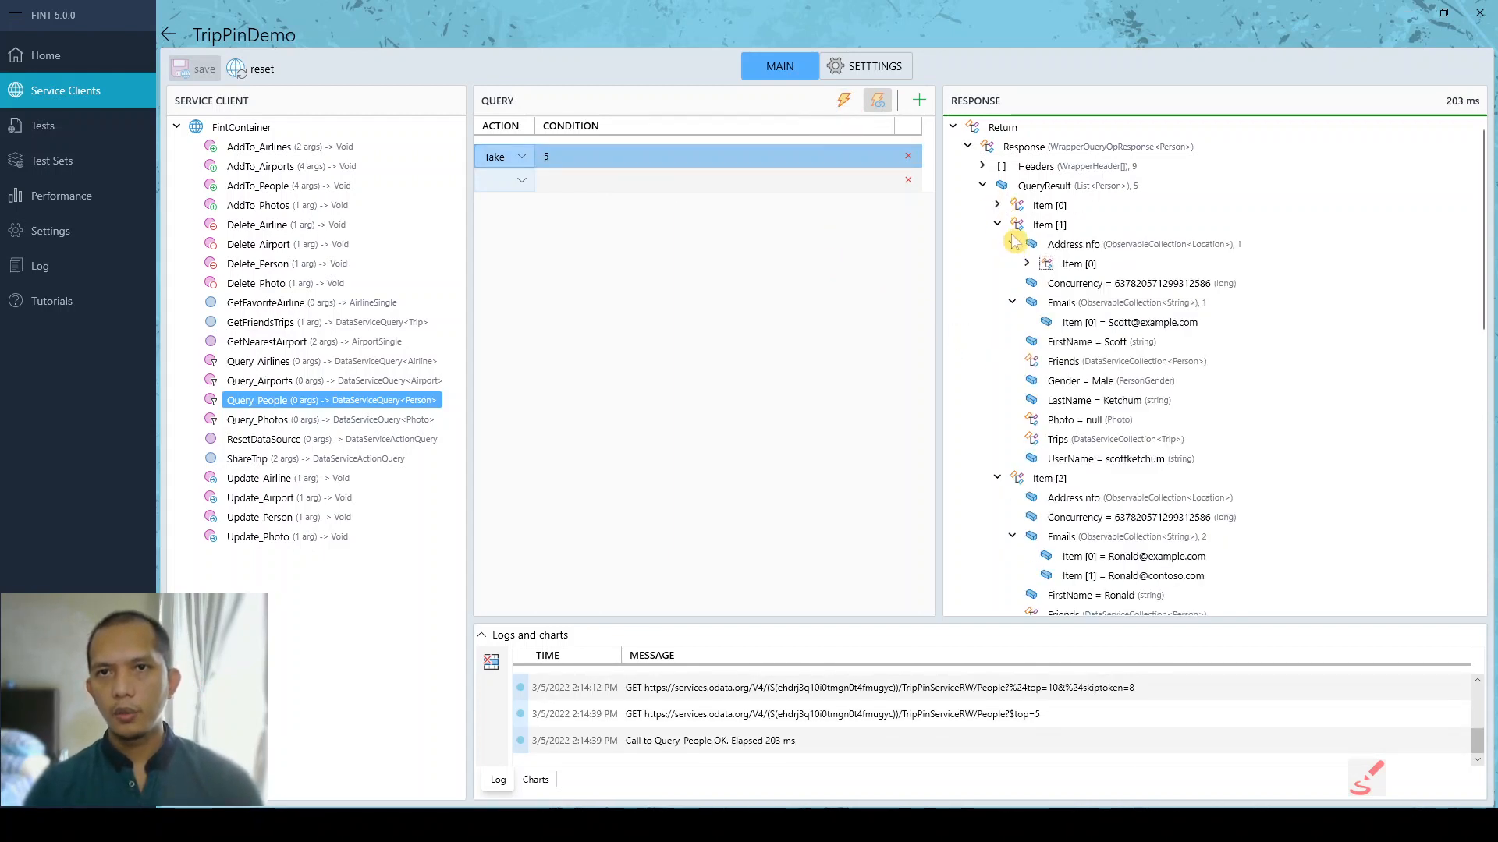
left_click(998, 225)
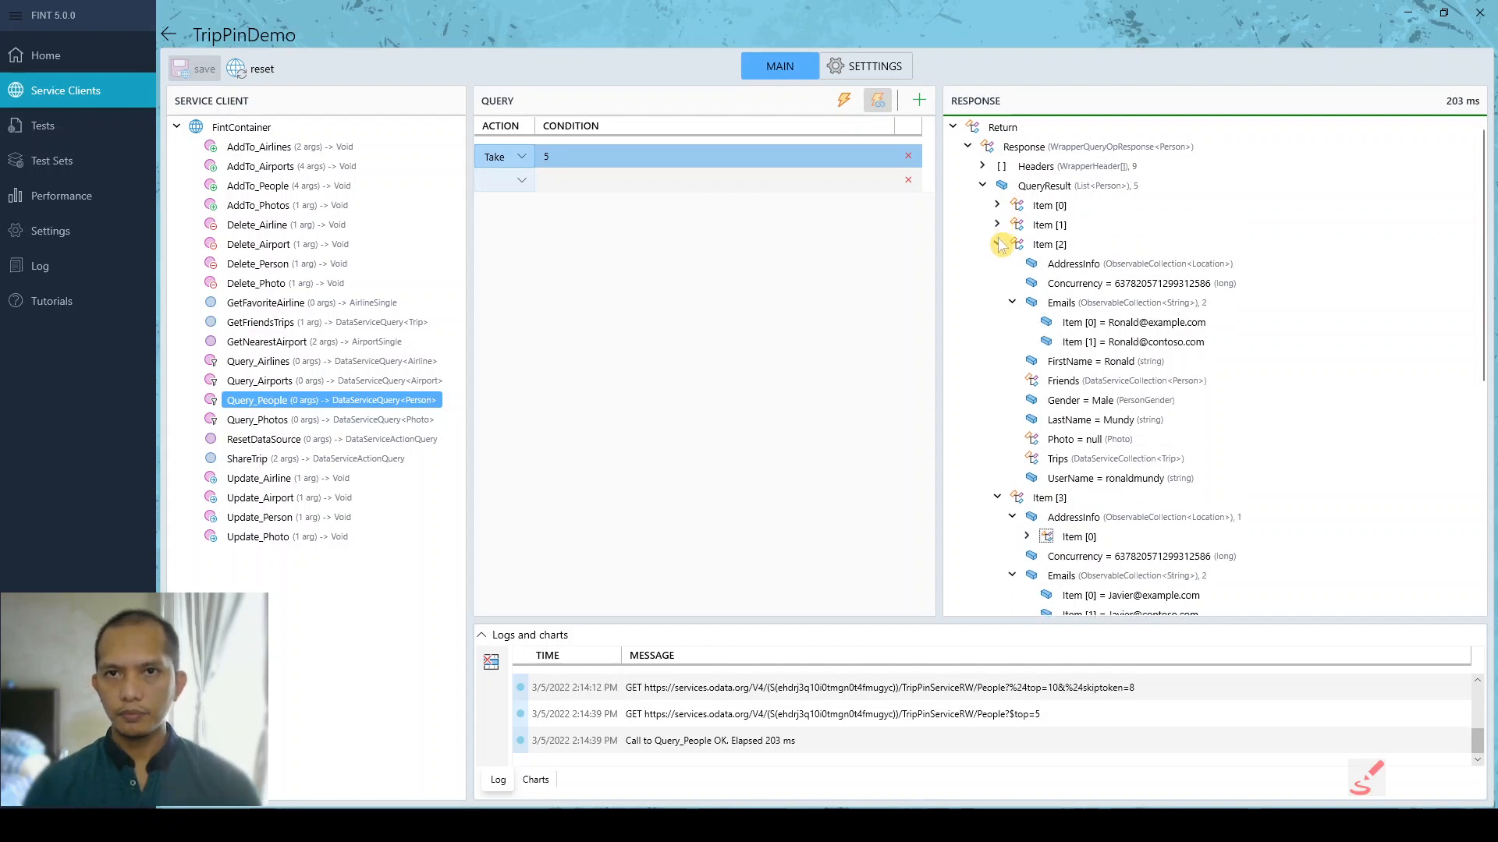
left_click(998, 245)
left_click(999, 265)
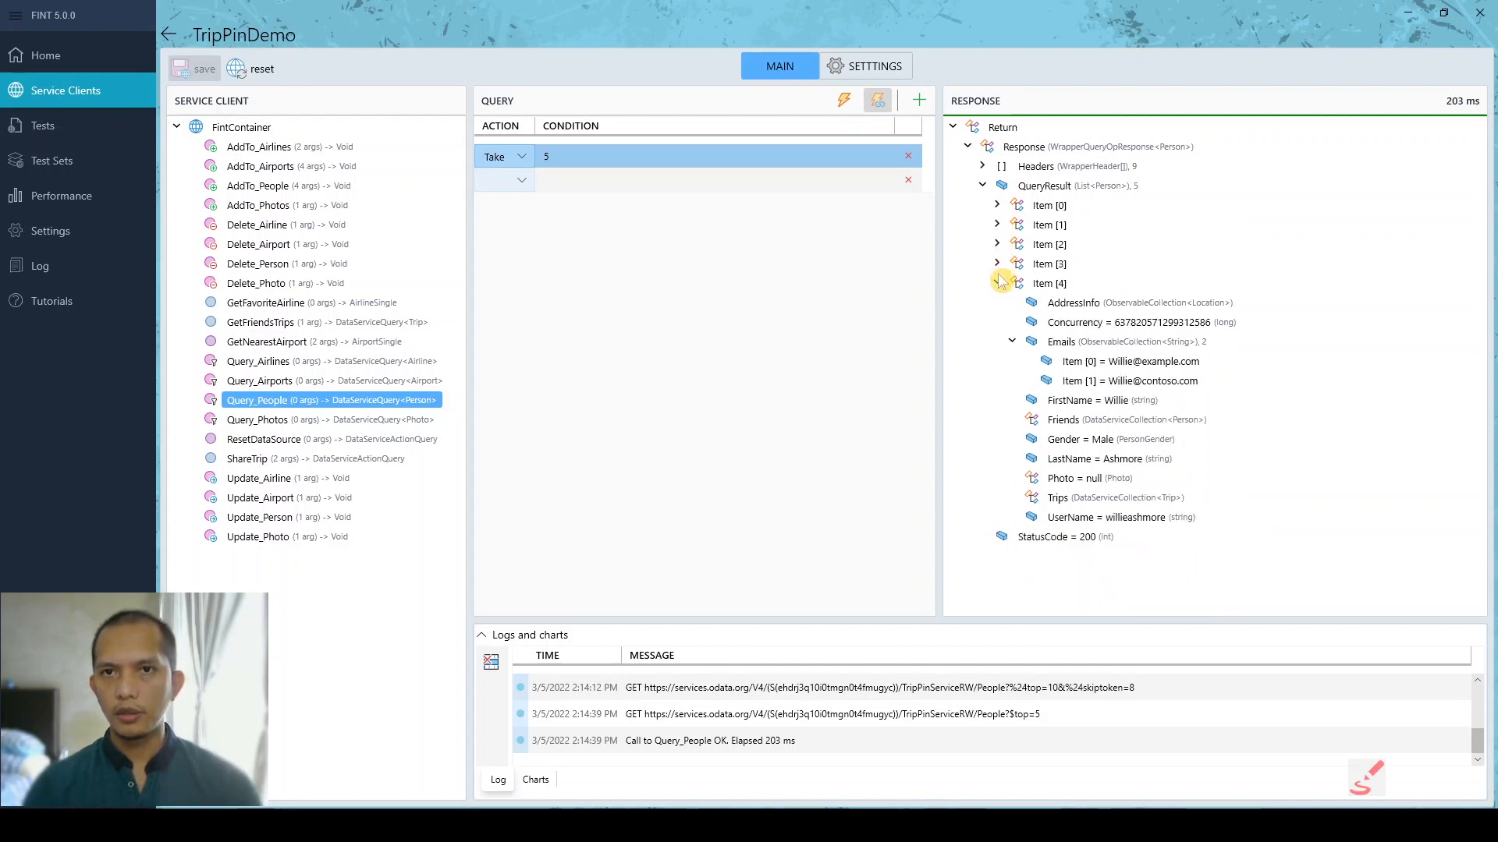
left_click(998, 284)
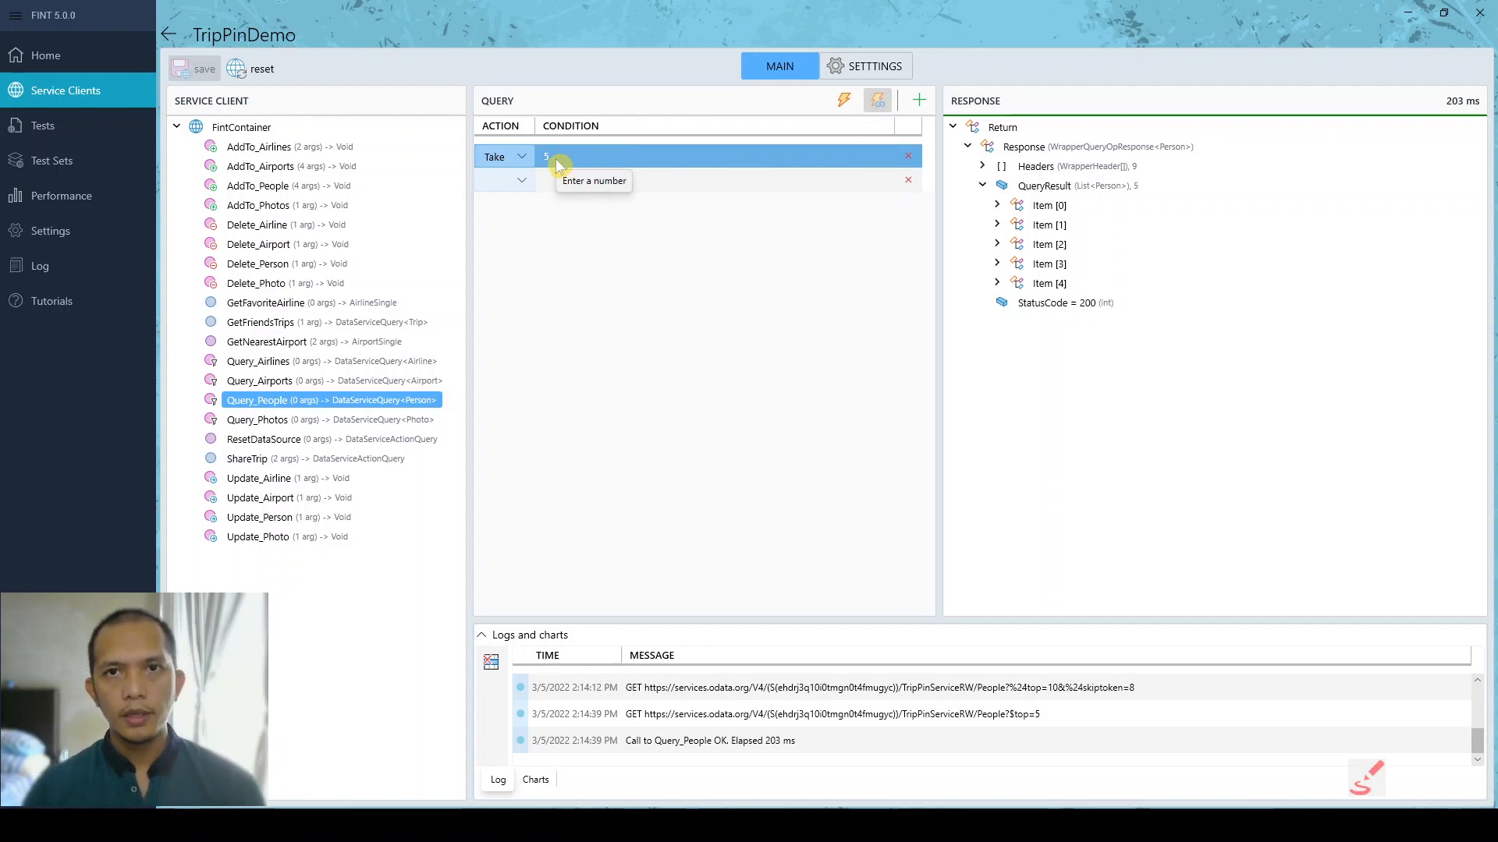
left_click(997, 208)
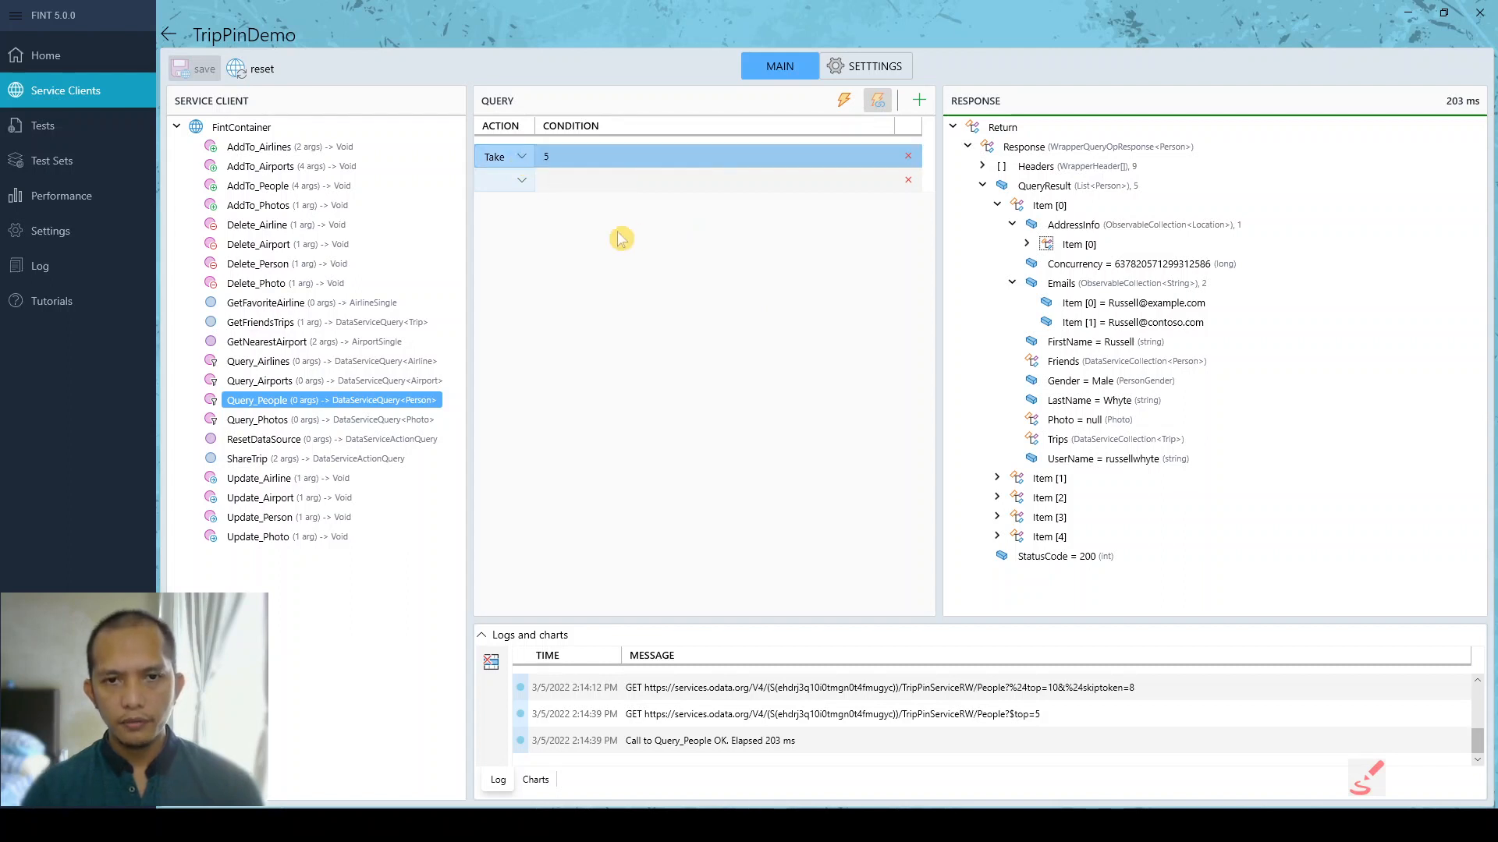
- Enlarge the log area and inspect the $top=5 parameter in the trace of the latest People GET request, closing the trace when done
left_click_drag(934, 621, 928, 378)
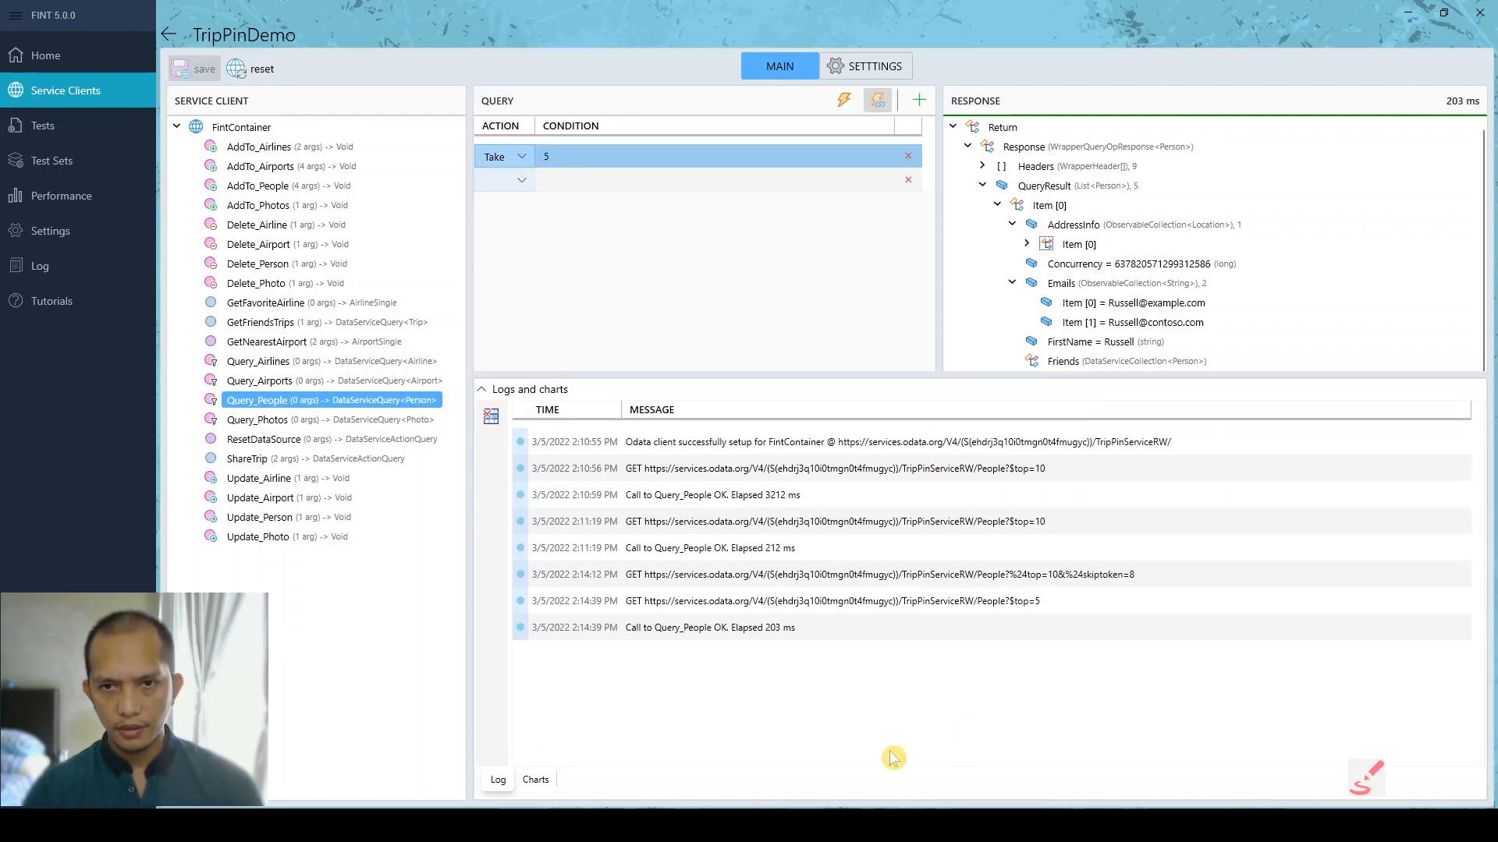
left_click(1045, 607)
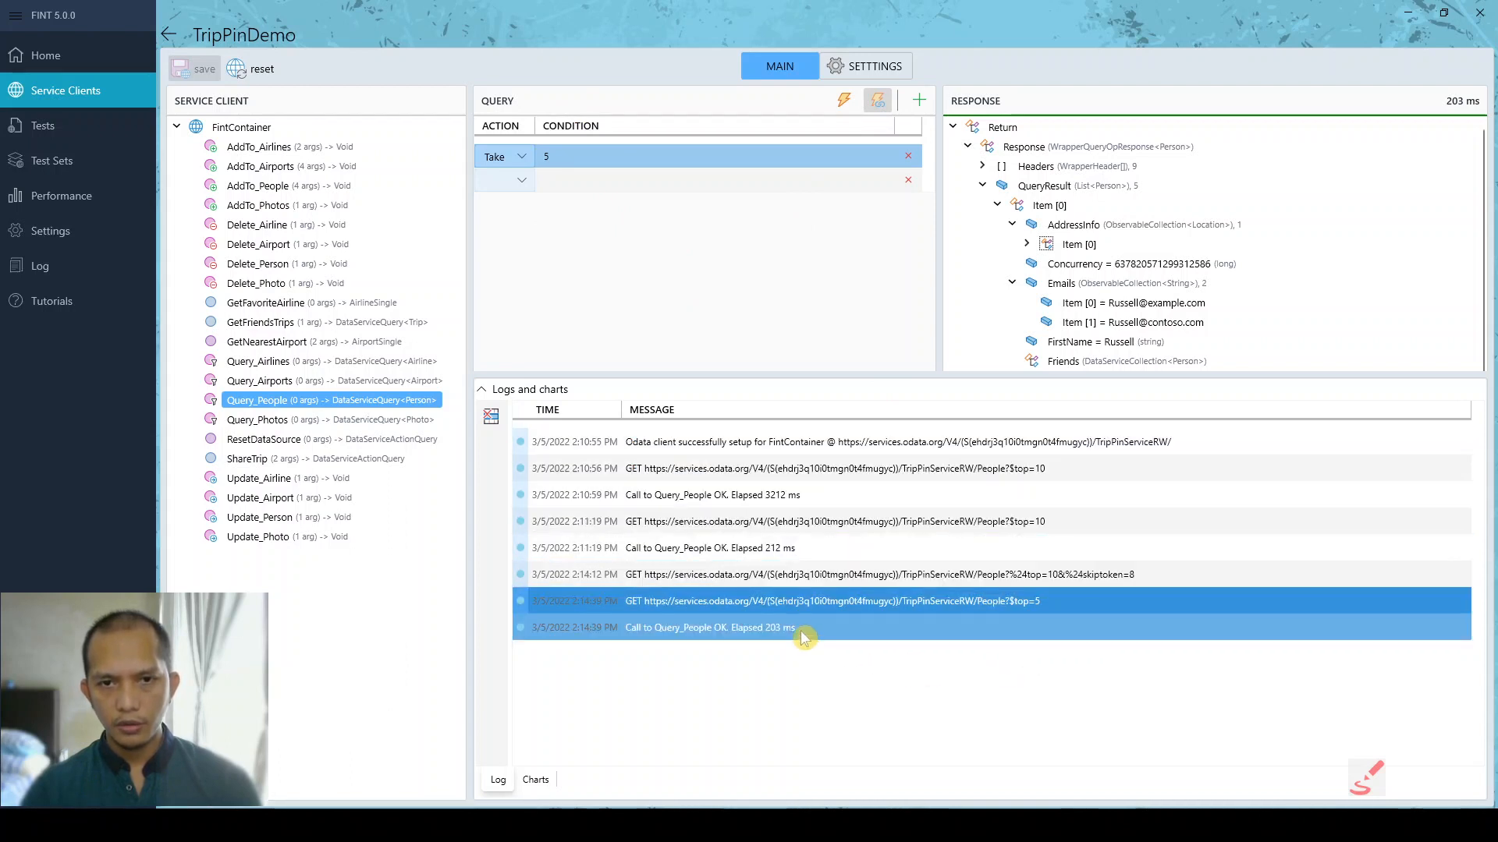
double_click(1010, 602)
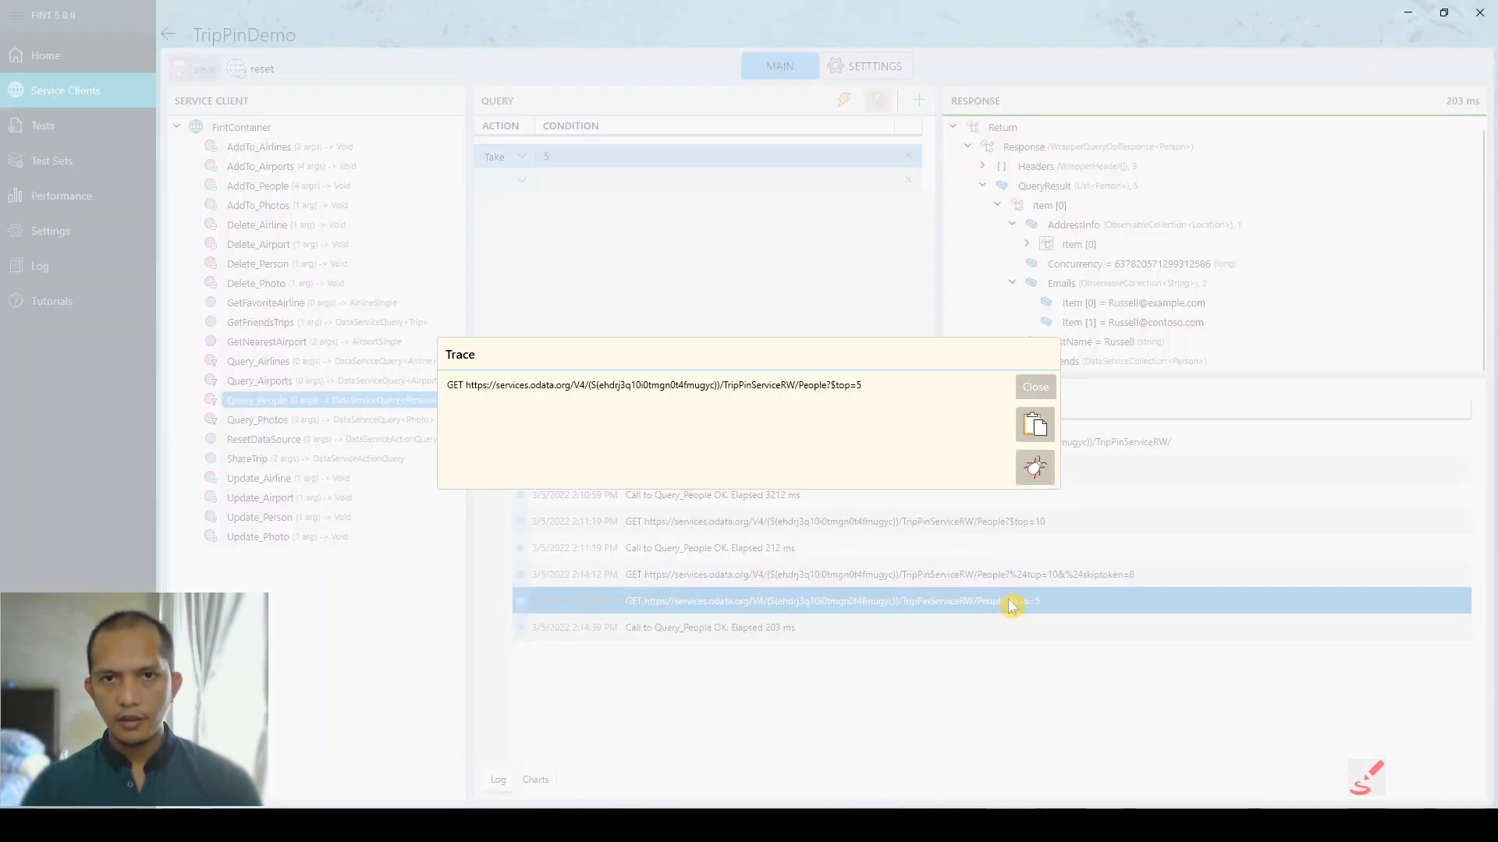
left_click(851, 387)
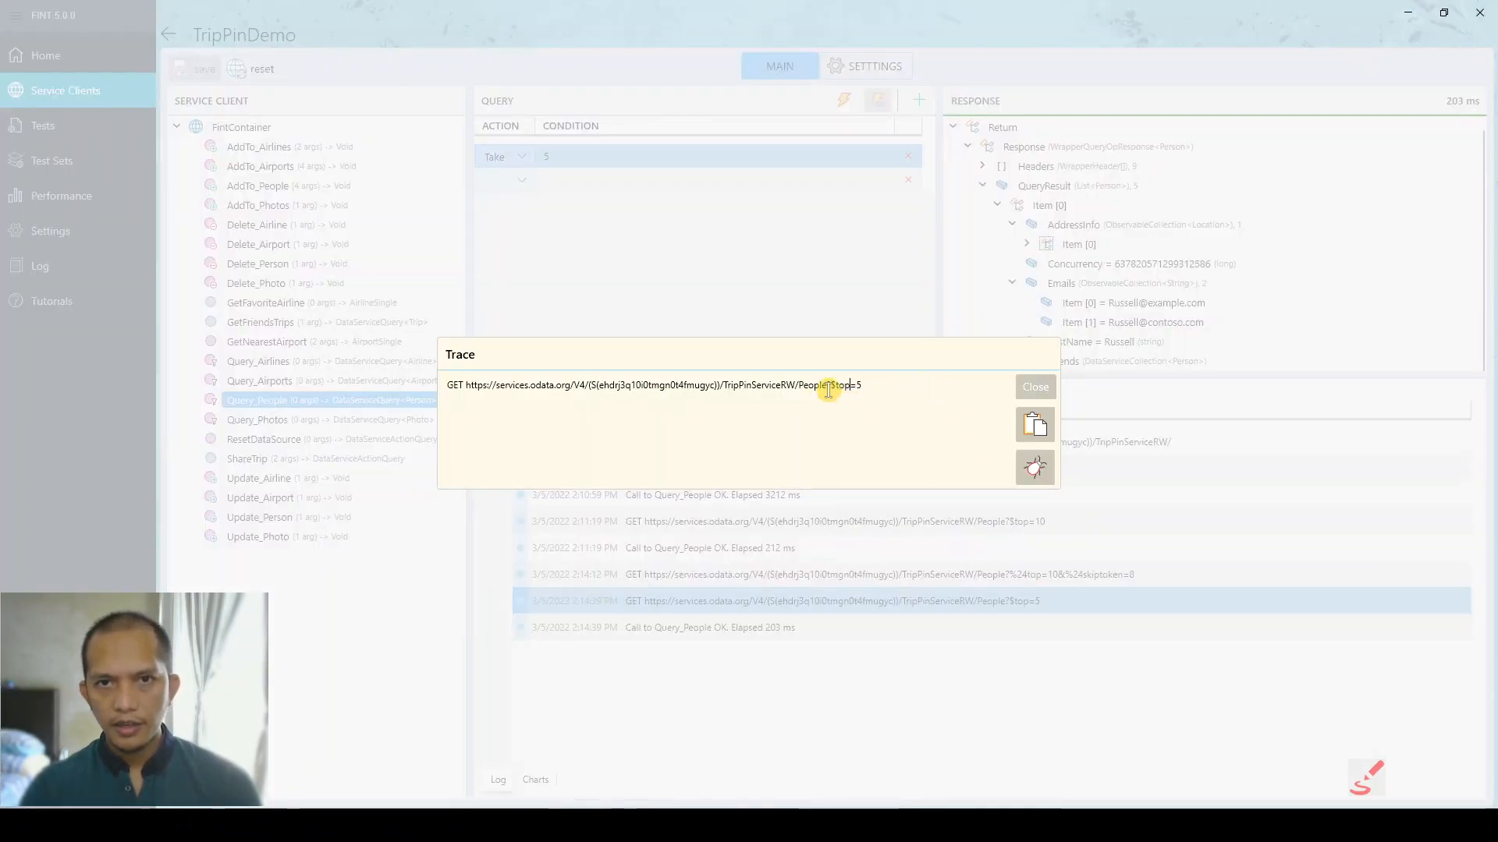
left_click_drag(827, 385, 862, 384)
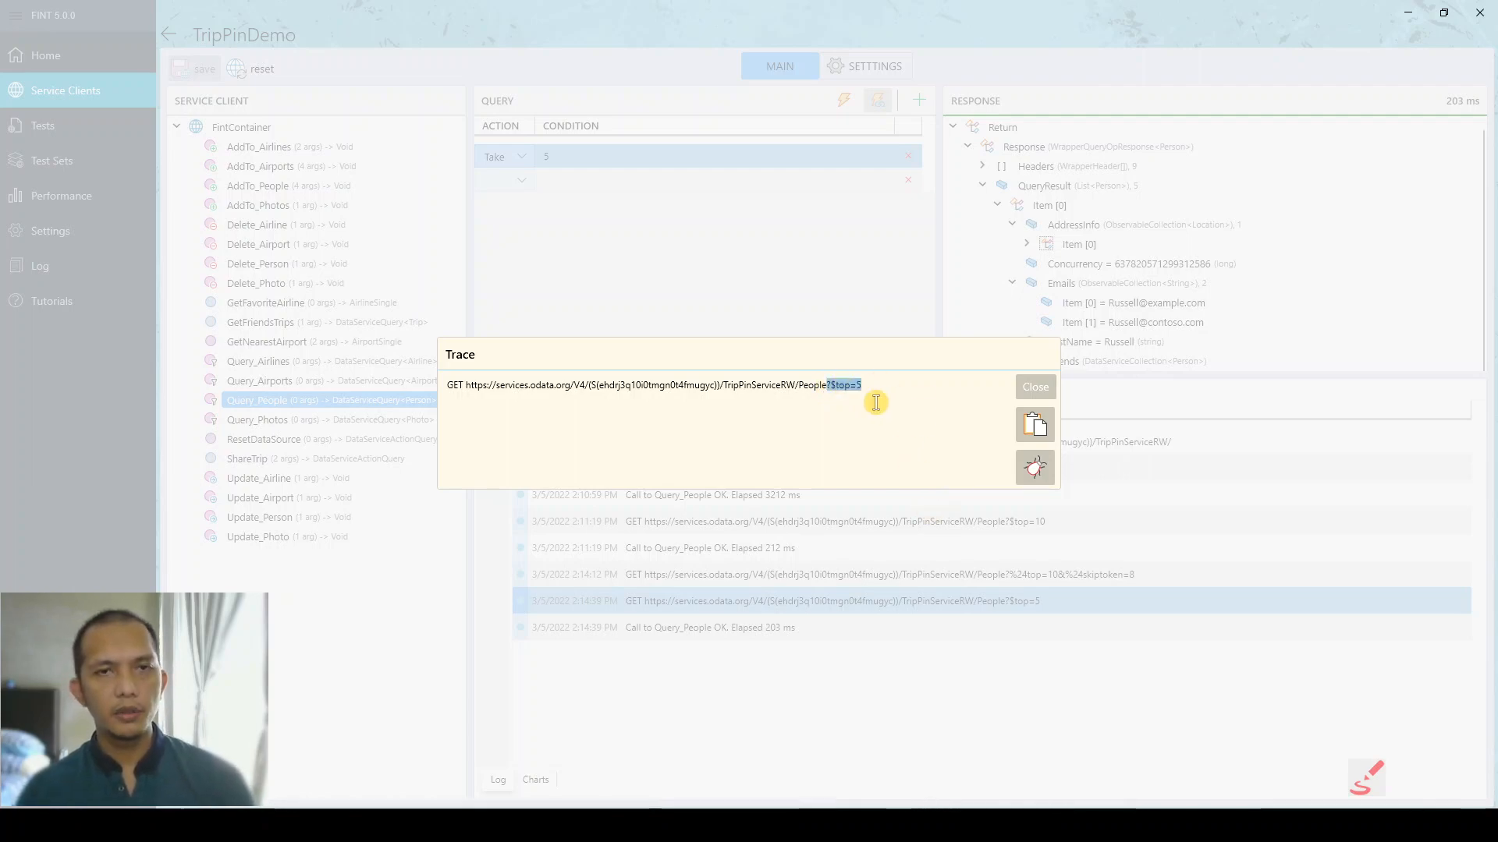
left_click(1043, 395)
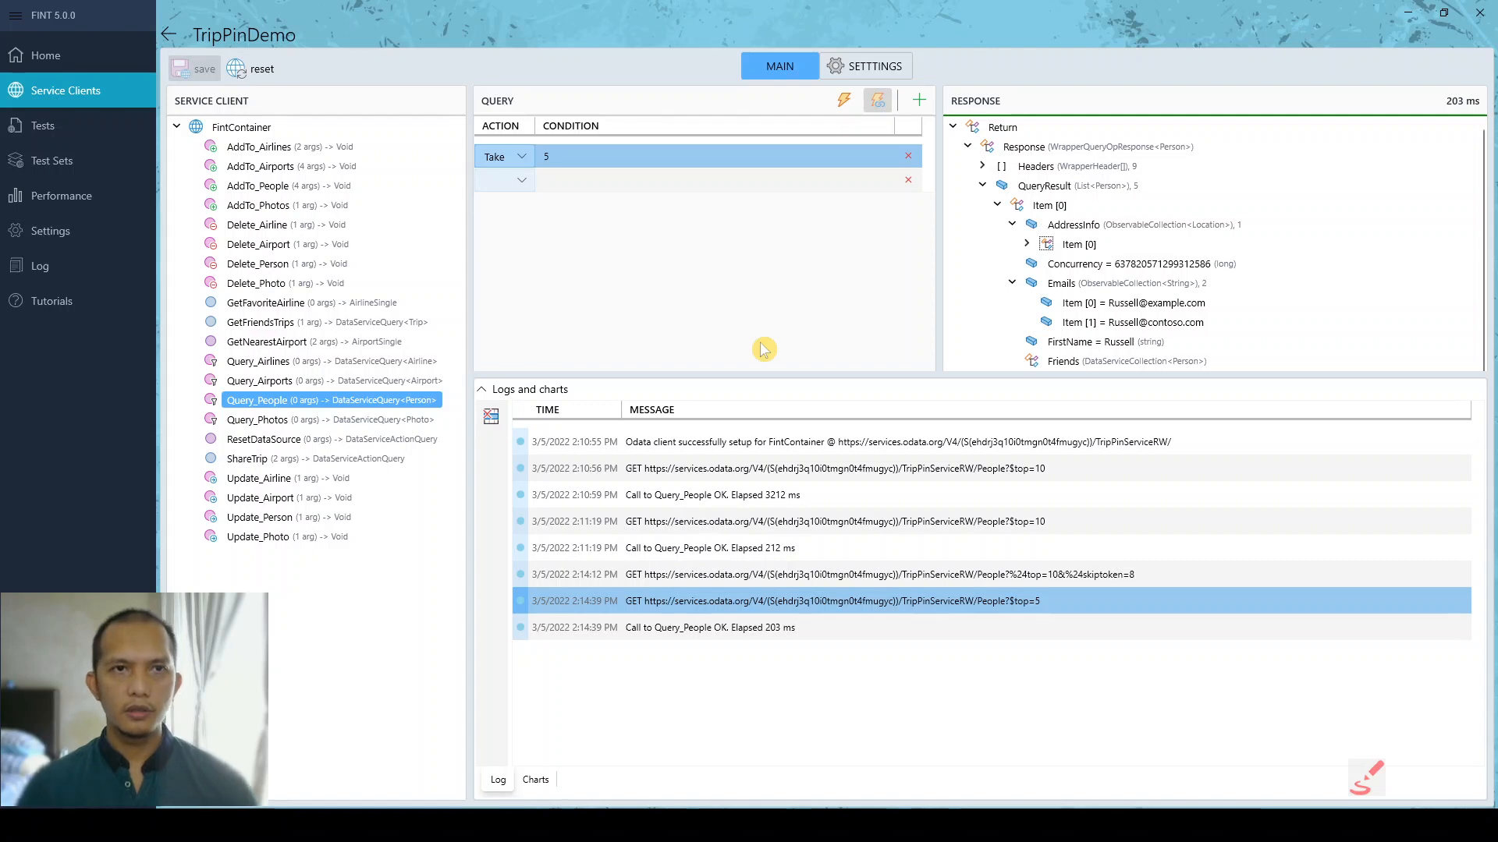
- Shrink the log area to give the response more room, and collapse the Emails node of Item [0]
left_click(521, 156)
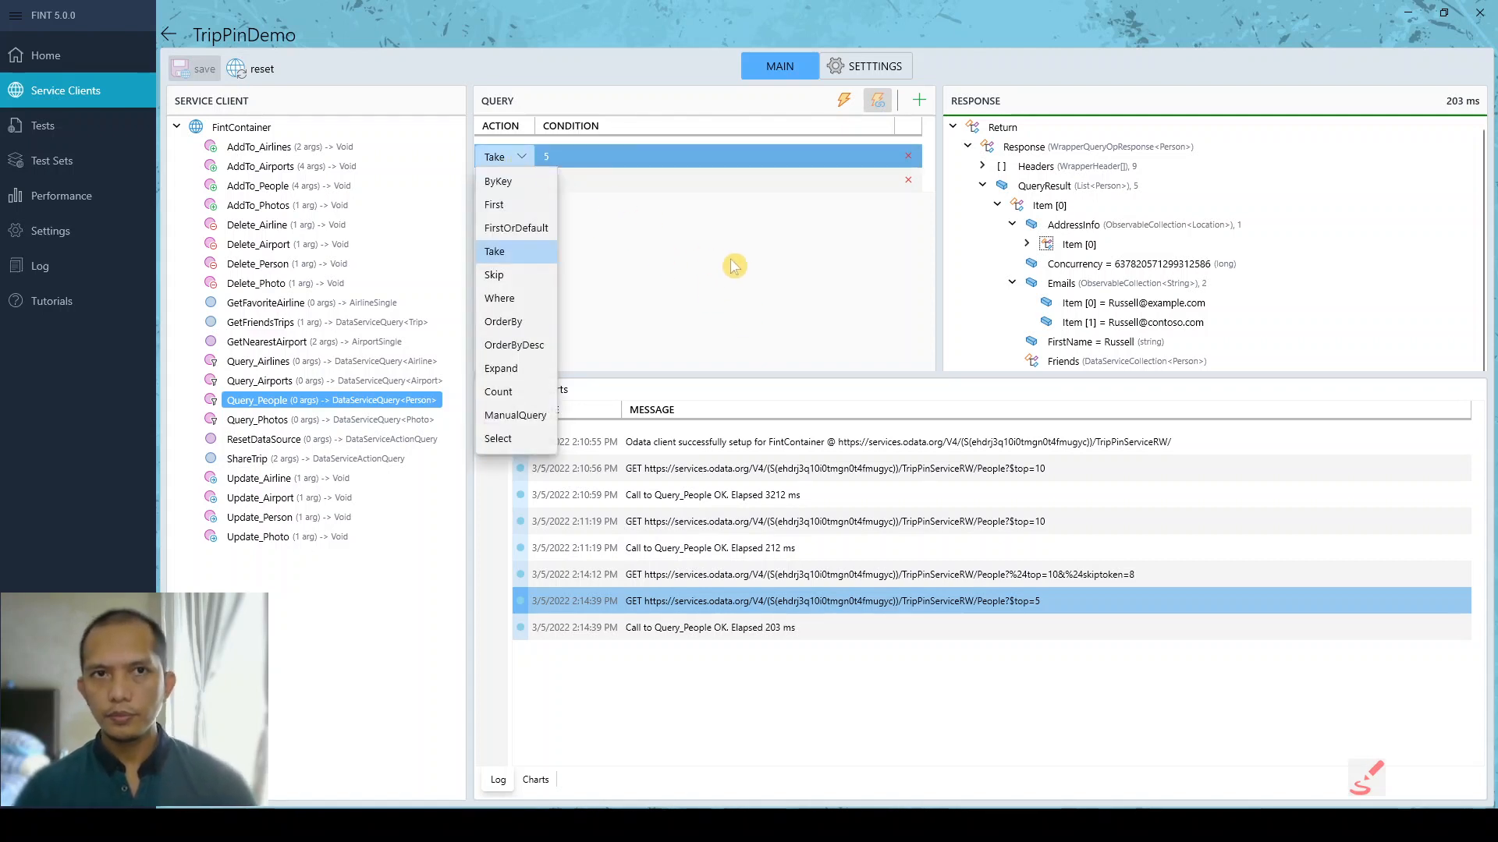
left_click(741, 320)
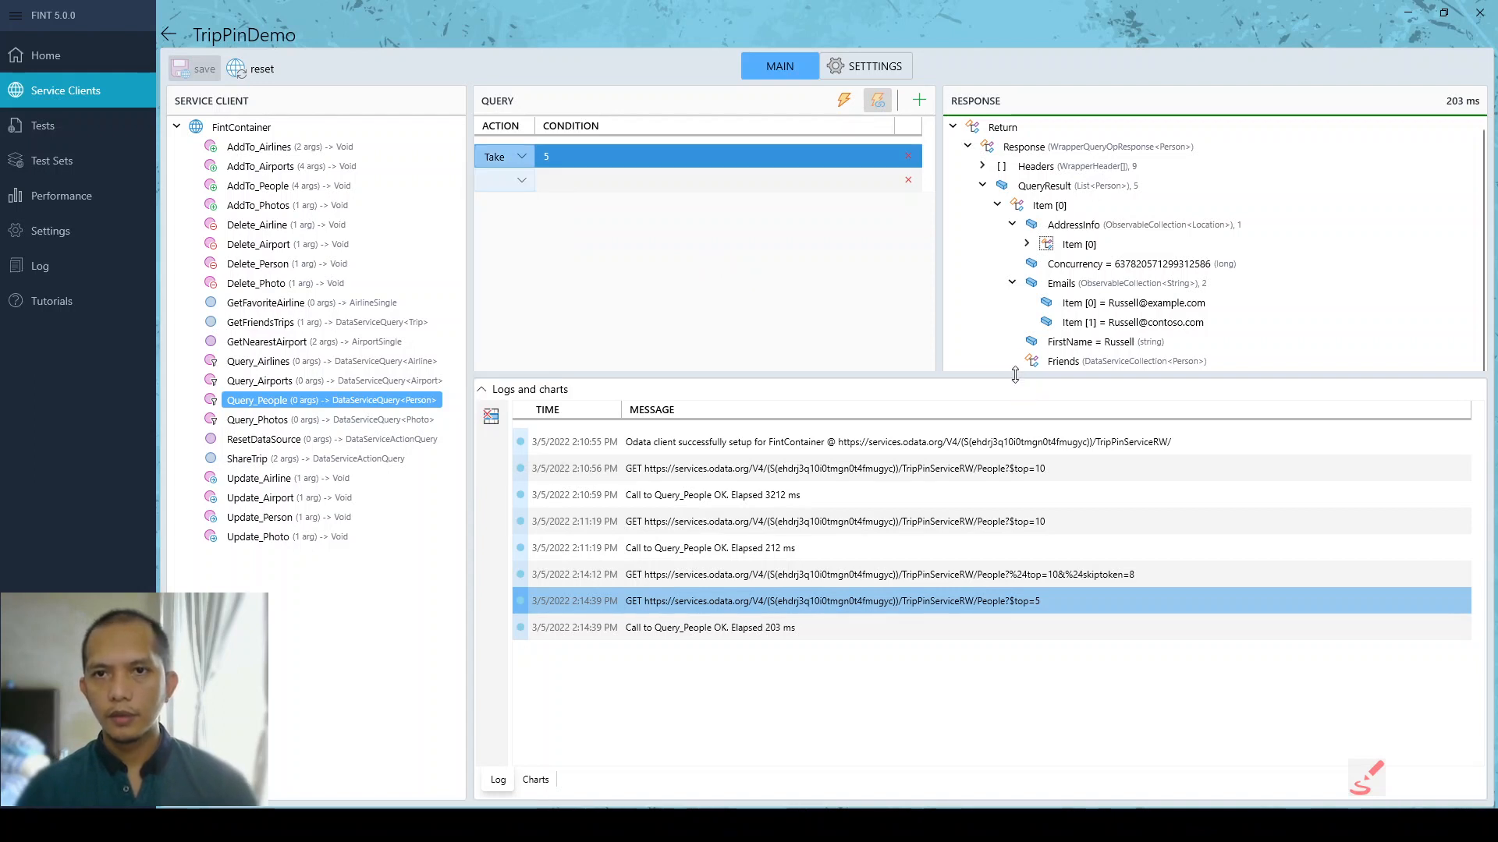
left_click_drag(1015, 375, 1003, 515)
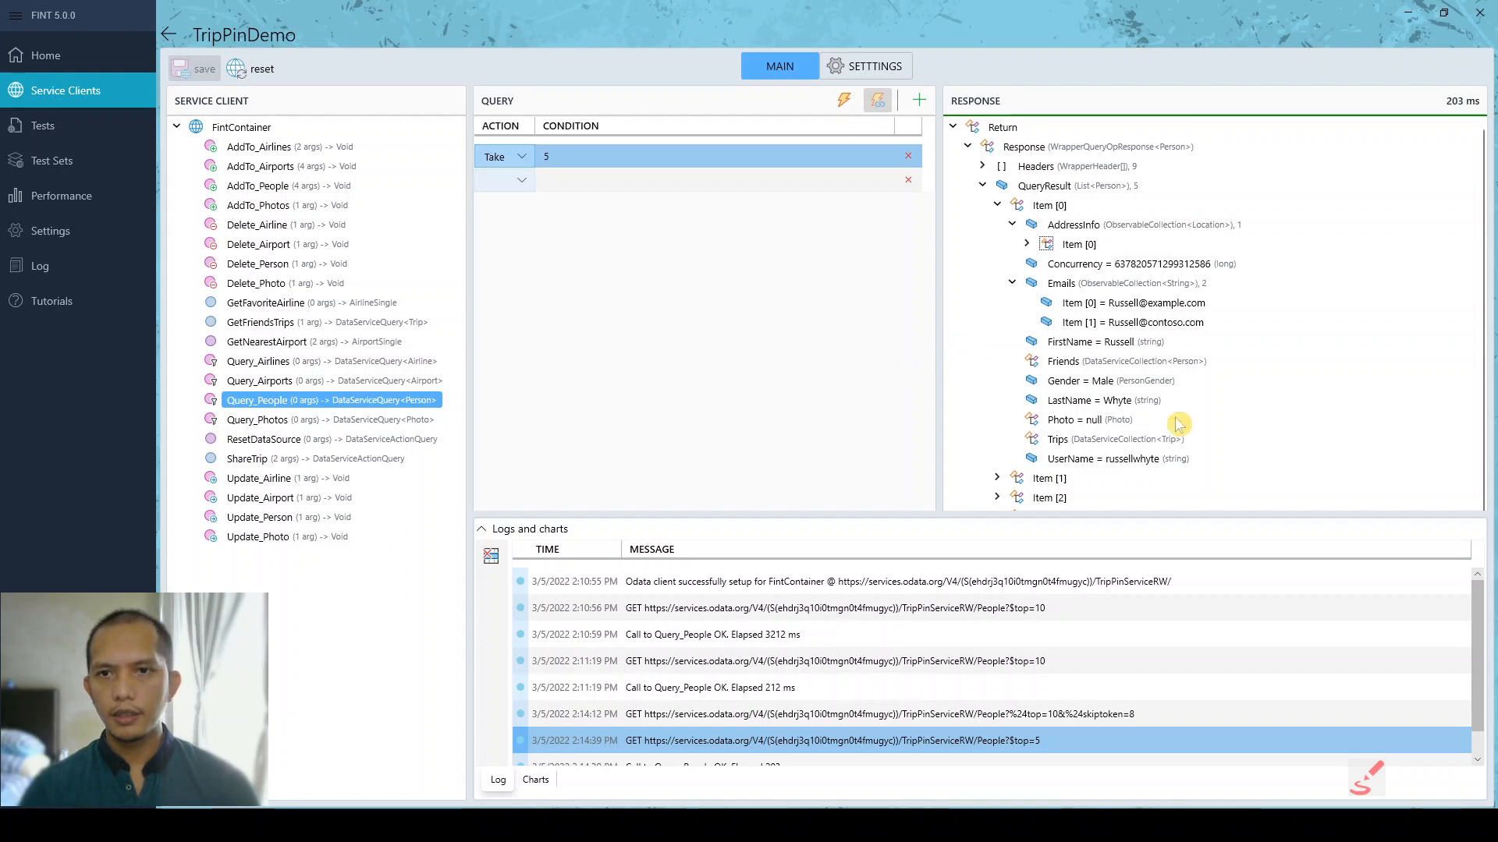
left_click(1011, 283)
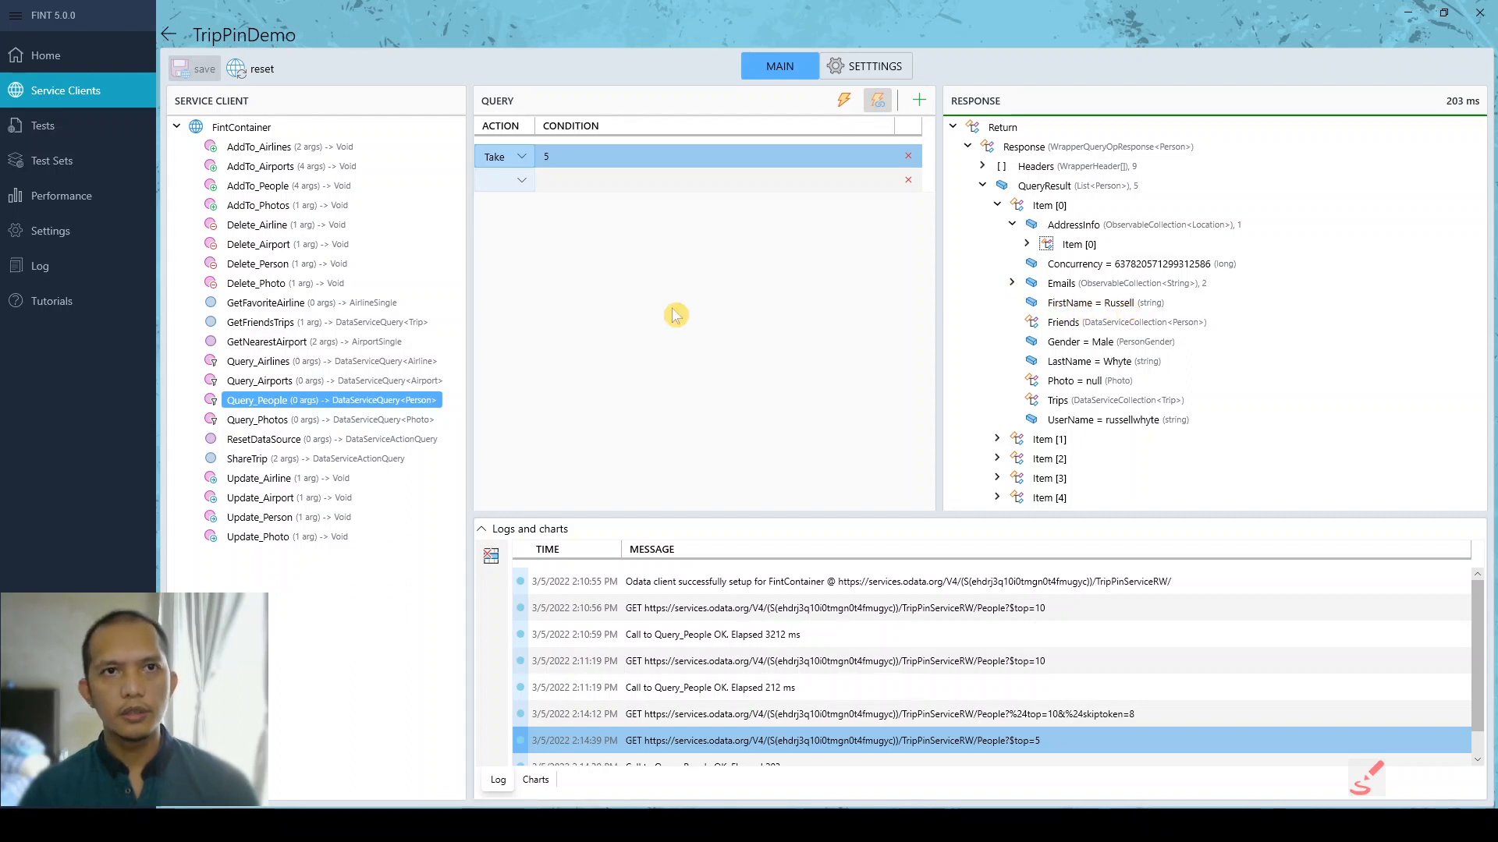
- Run the people query with a Where condition requiring FirstName == Item [0]'s first name in quotes, and check the returned FirstName value
left_click(524, 159)
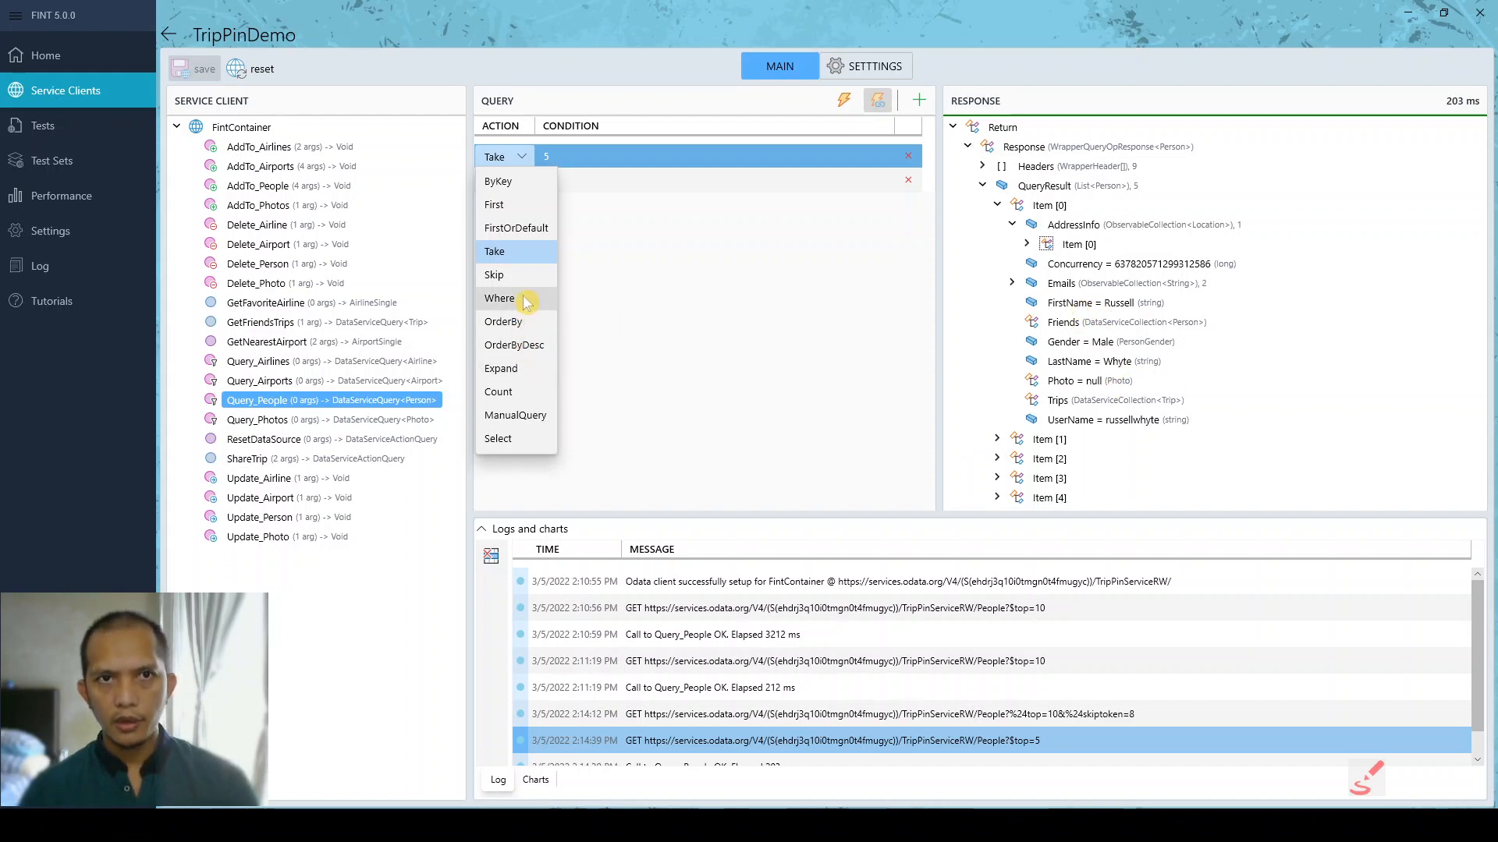
left_click(499, 298)
left_click(686, 156)
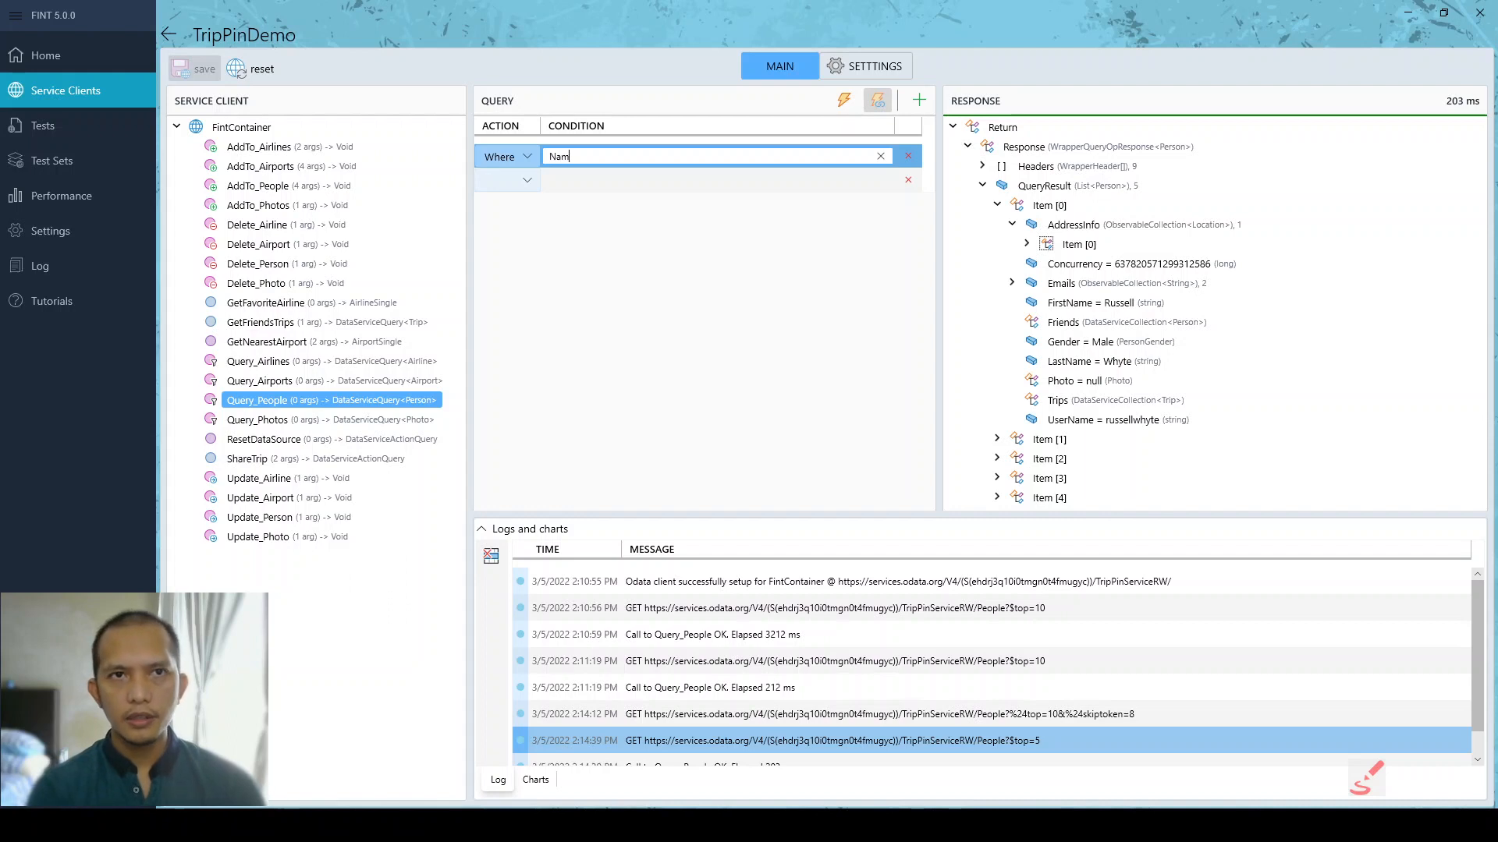
type("First")
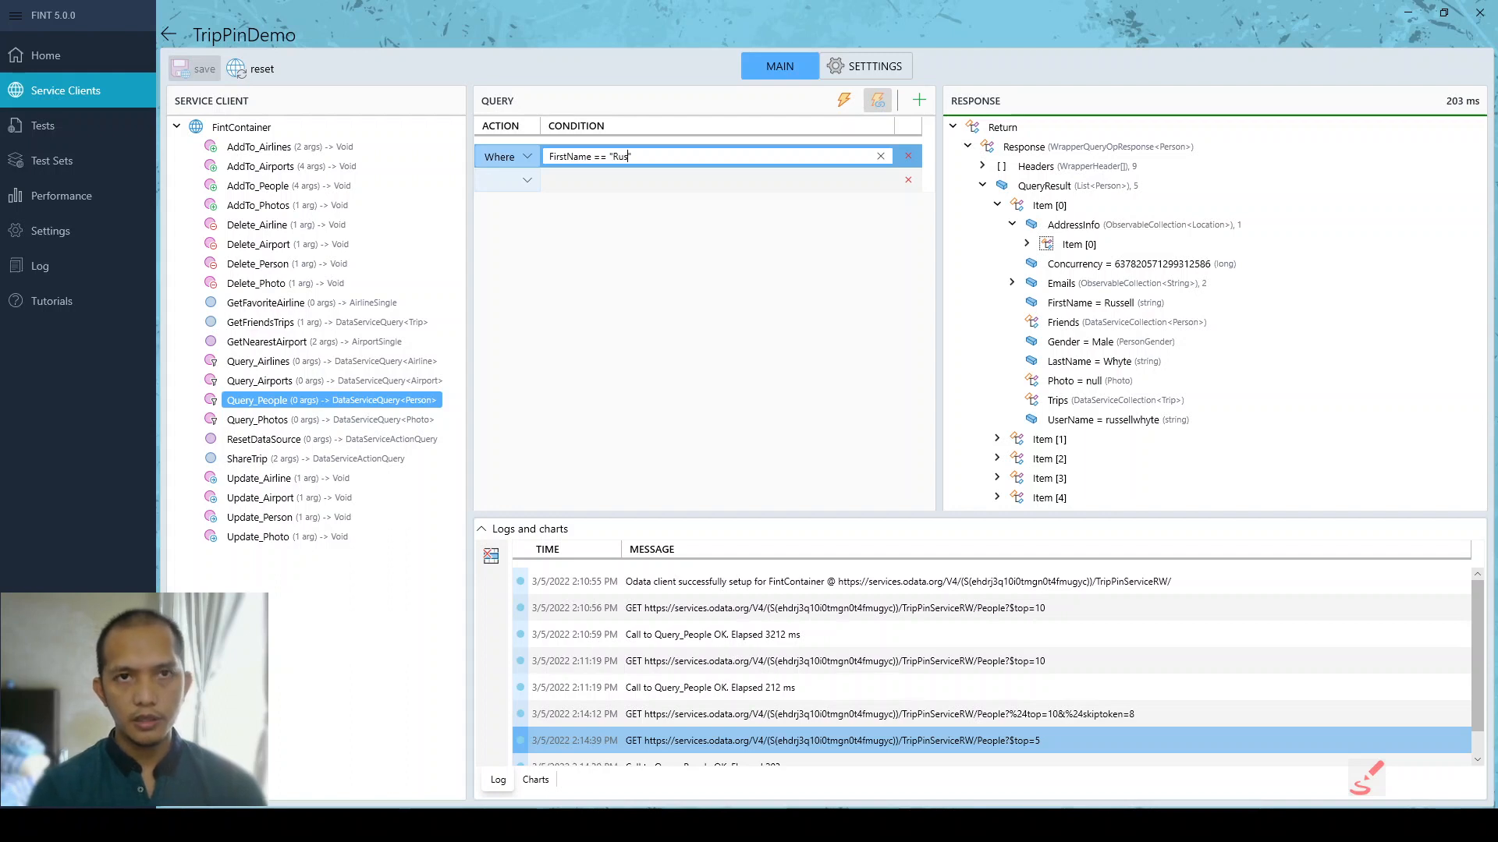
type(" \"Russell")
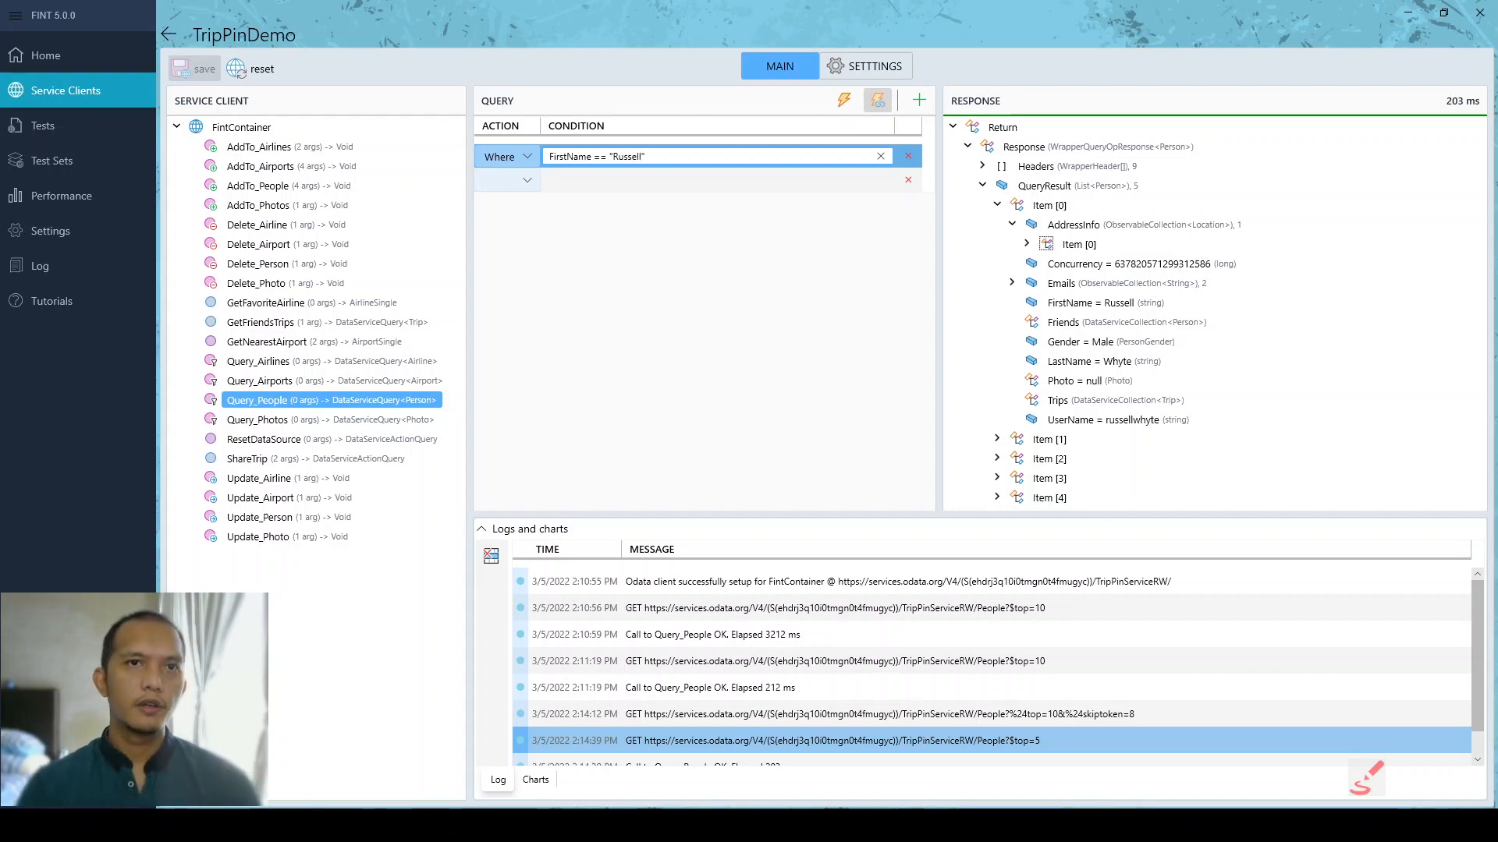
left_click(496, 190)
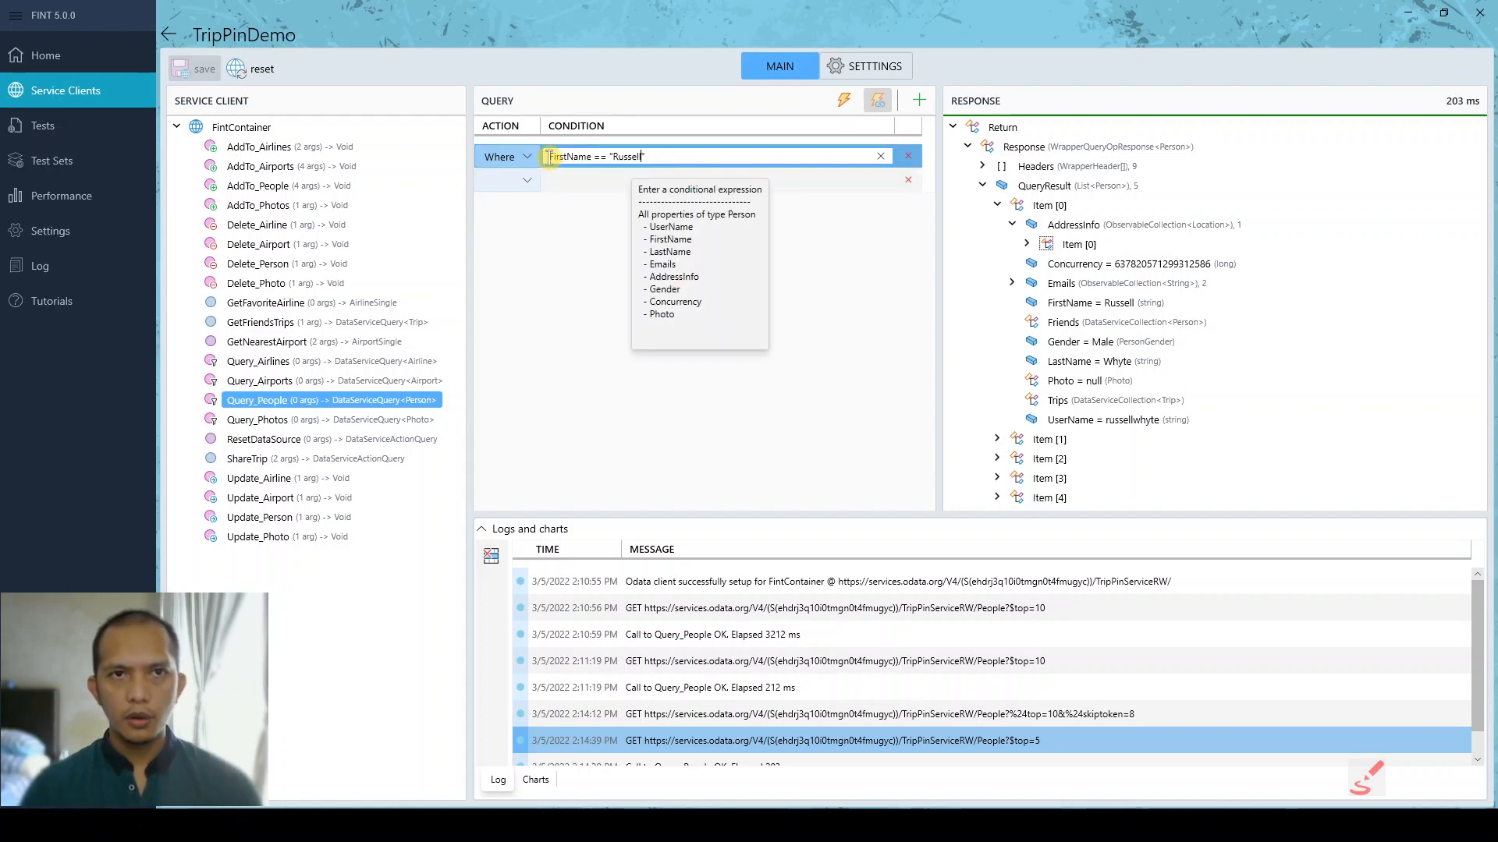
left_click(840, 109)
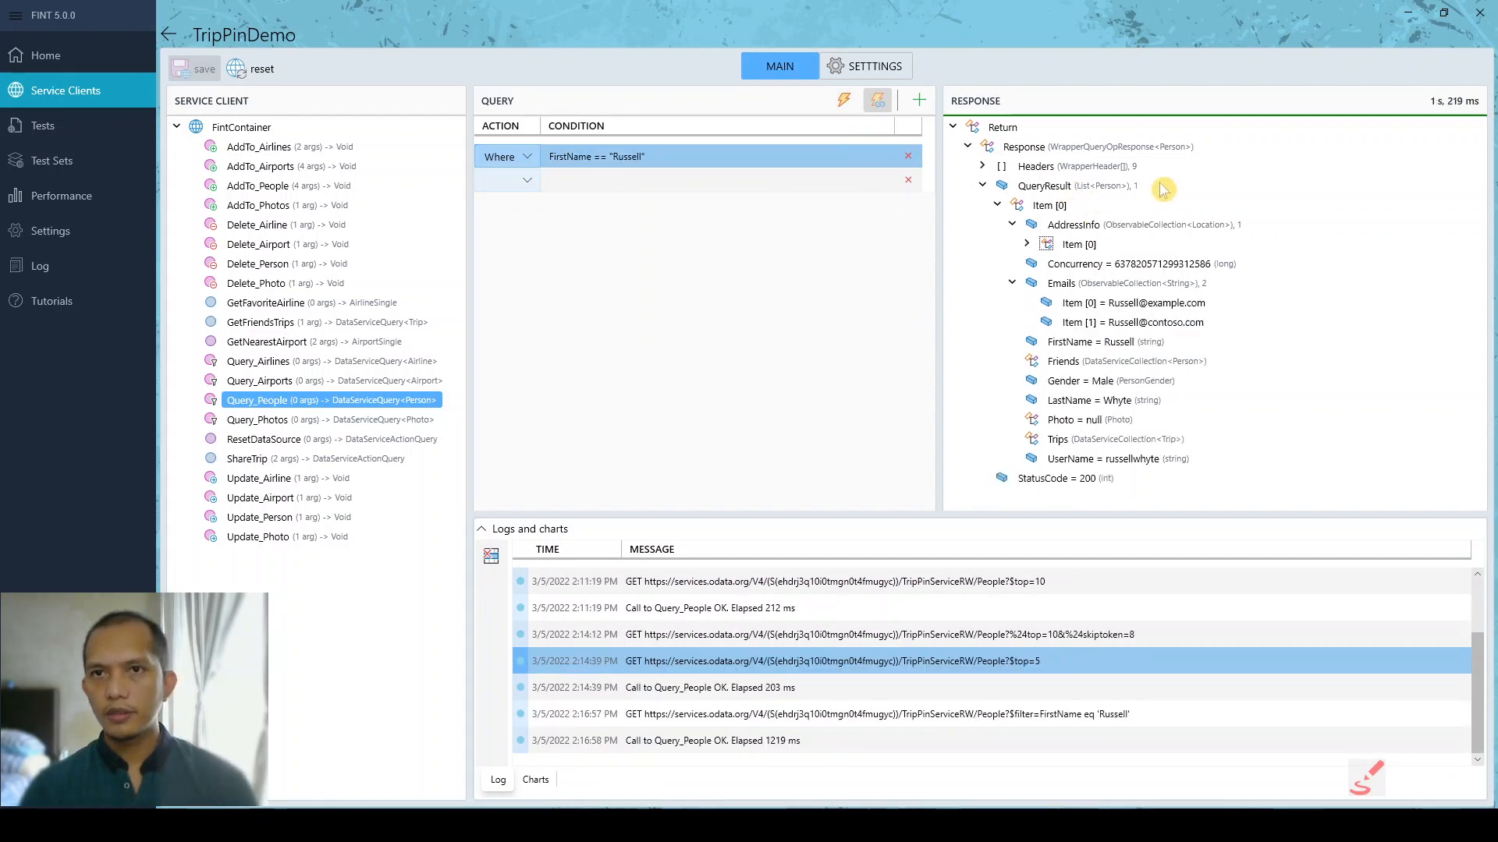
left_click(1139, 345)
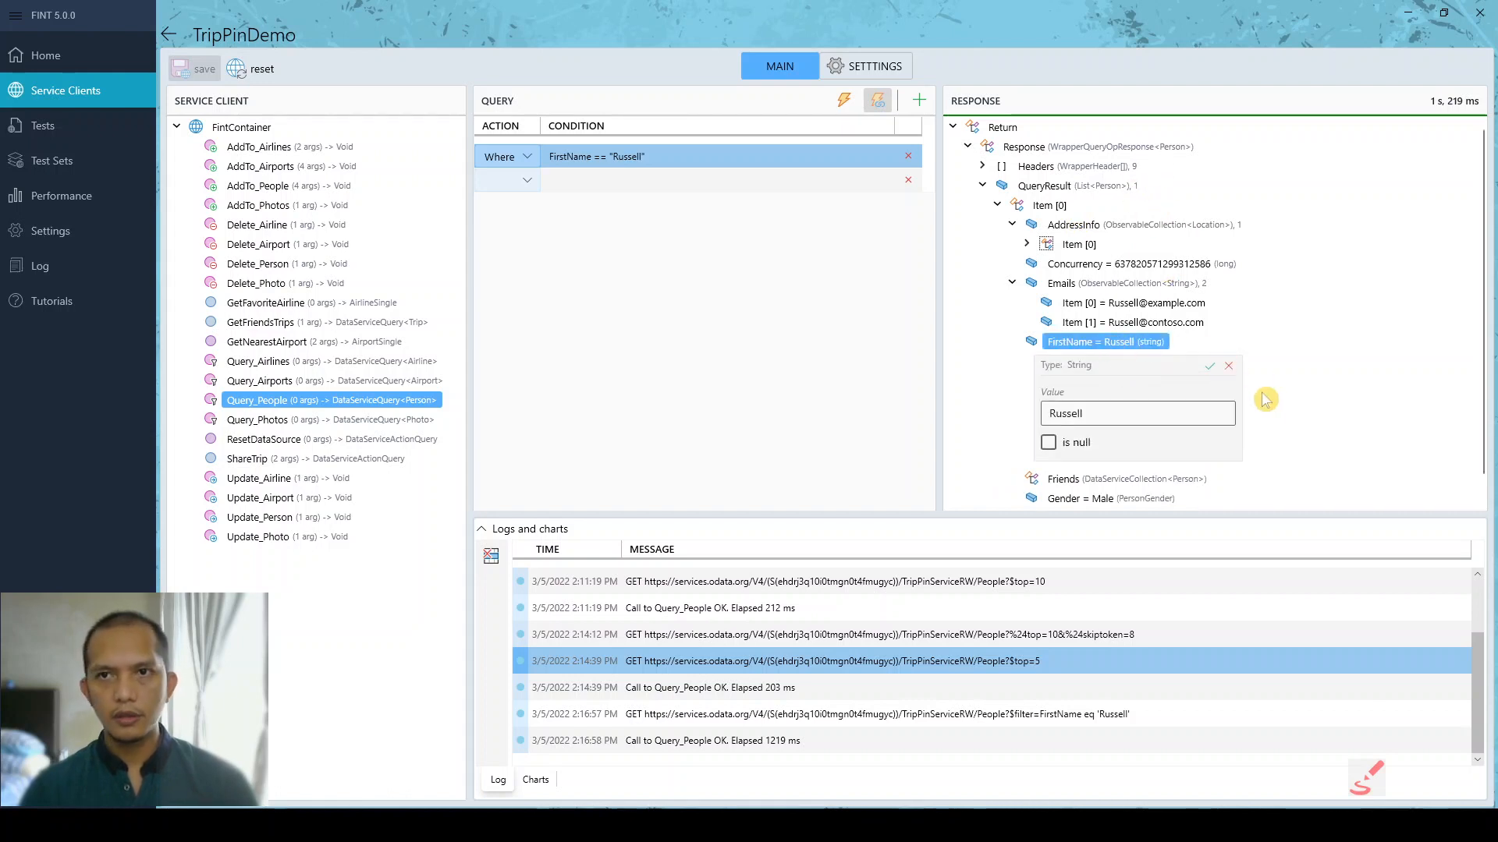
left_click(1229, 366)
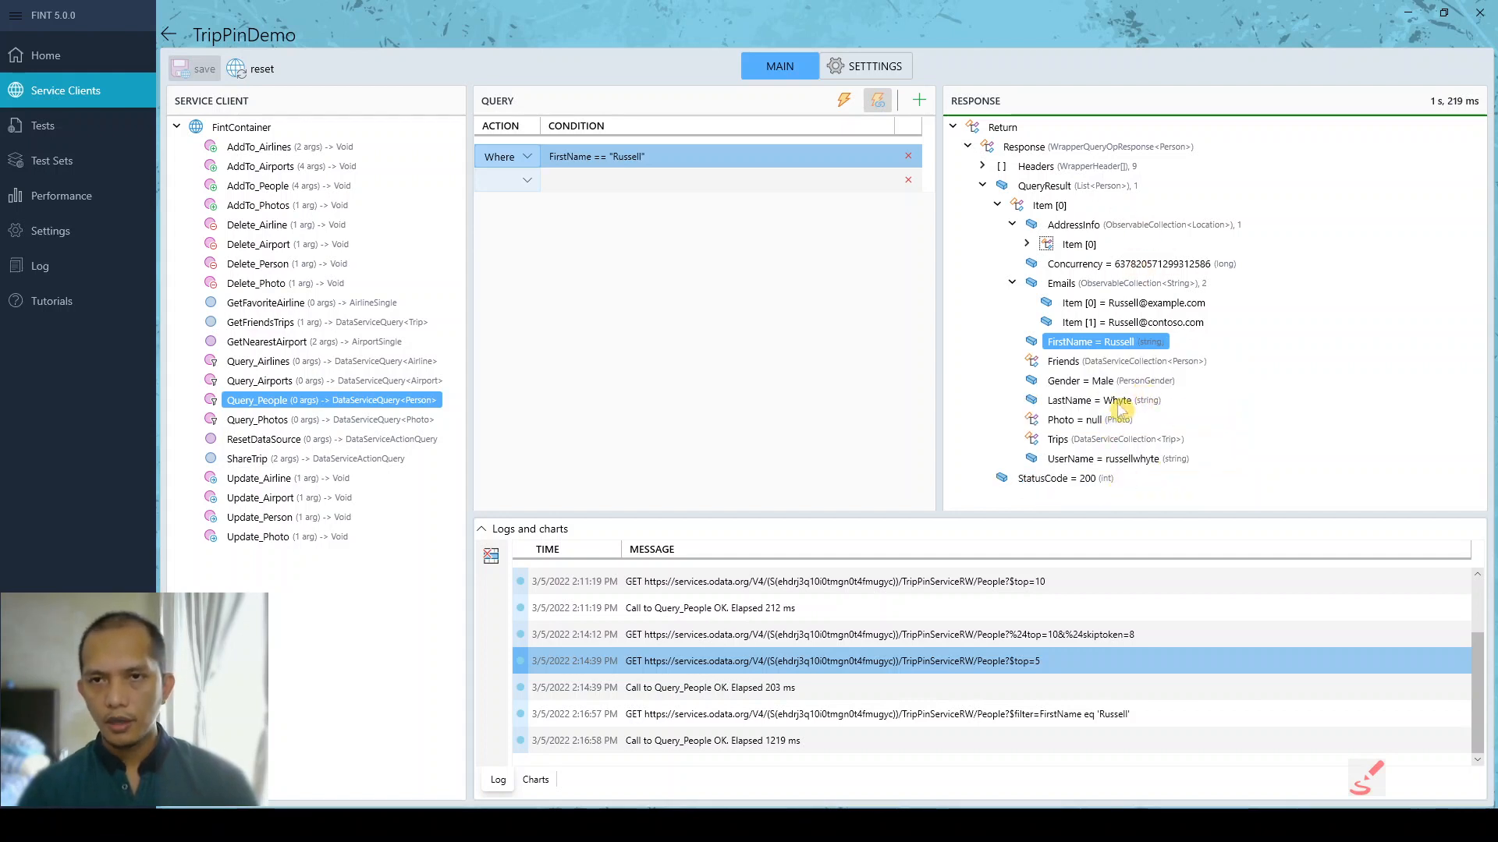
- Change the Where condition to FirstName.Contains("e") and rerun the people query
left_click(686, 160)
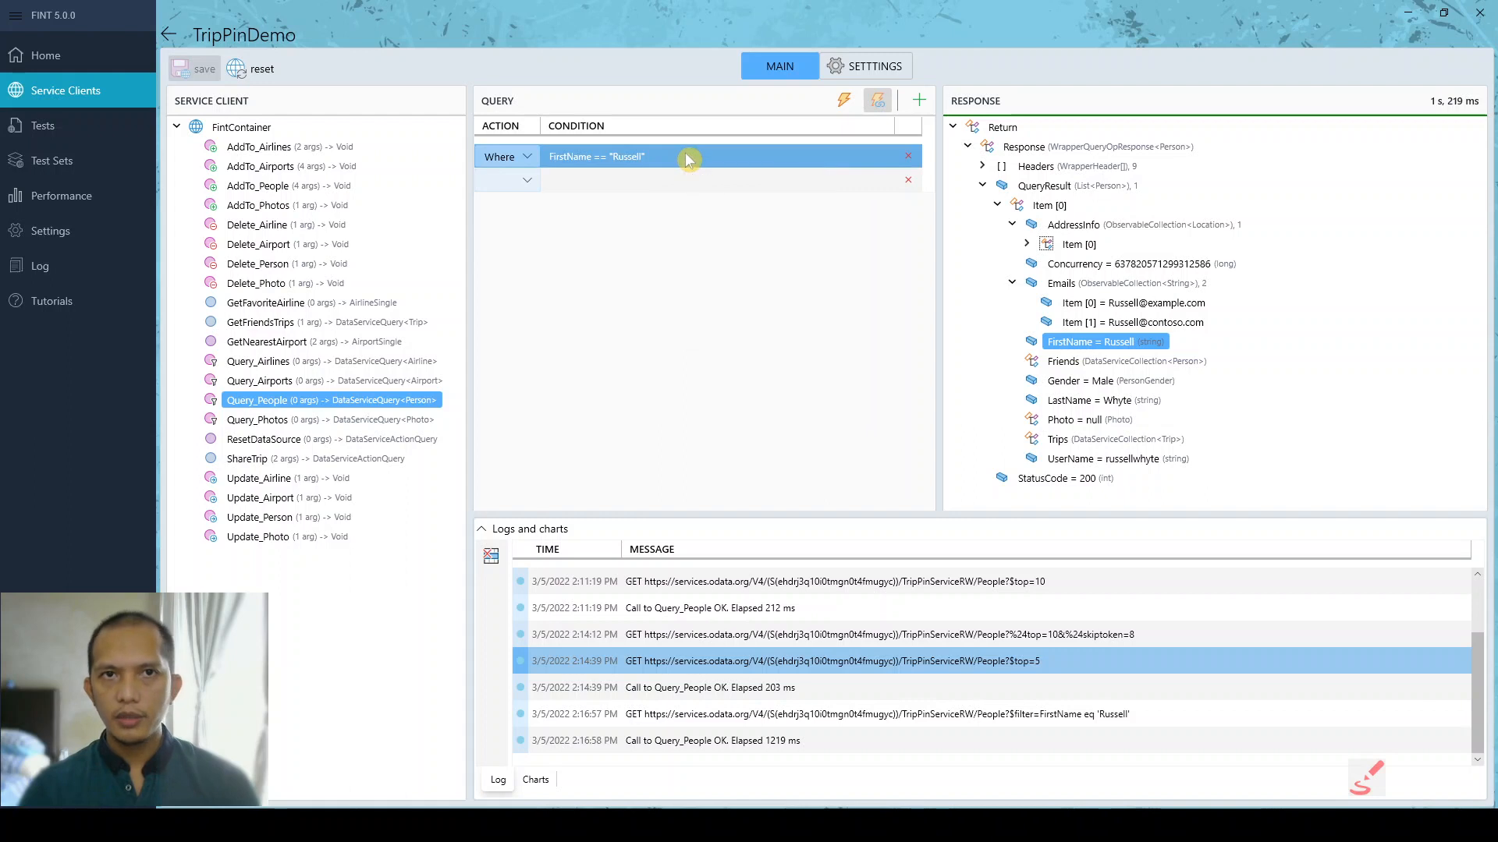
left_click(583, 163)
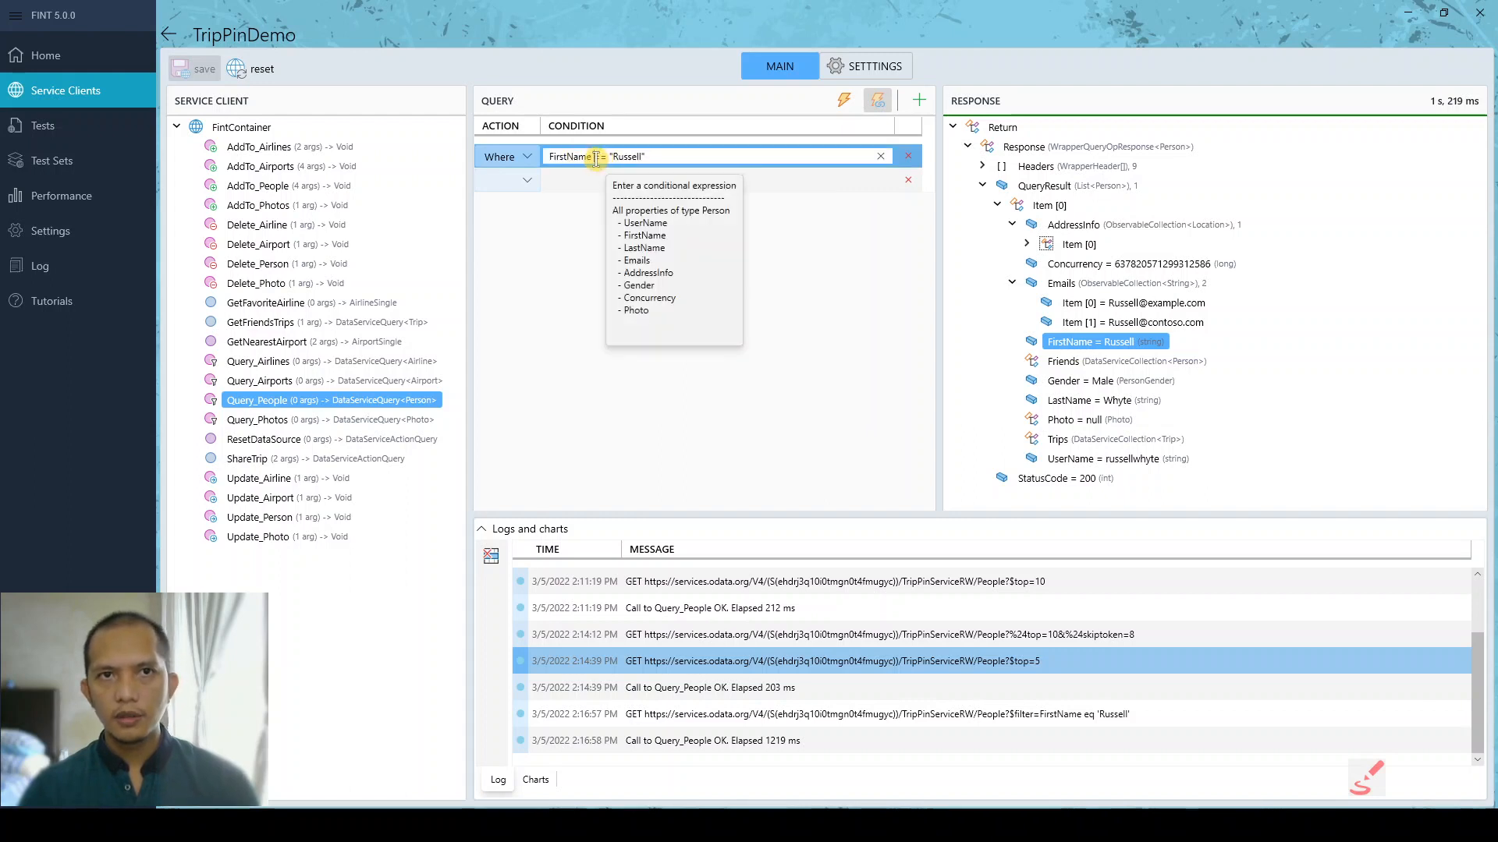
left_click_drag(595, 159, 678, 164)
key("BackSpace")
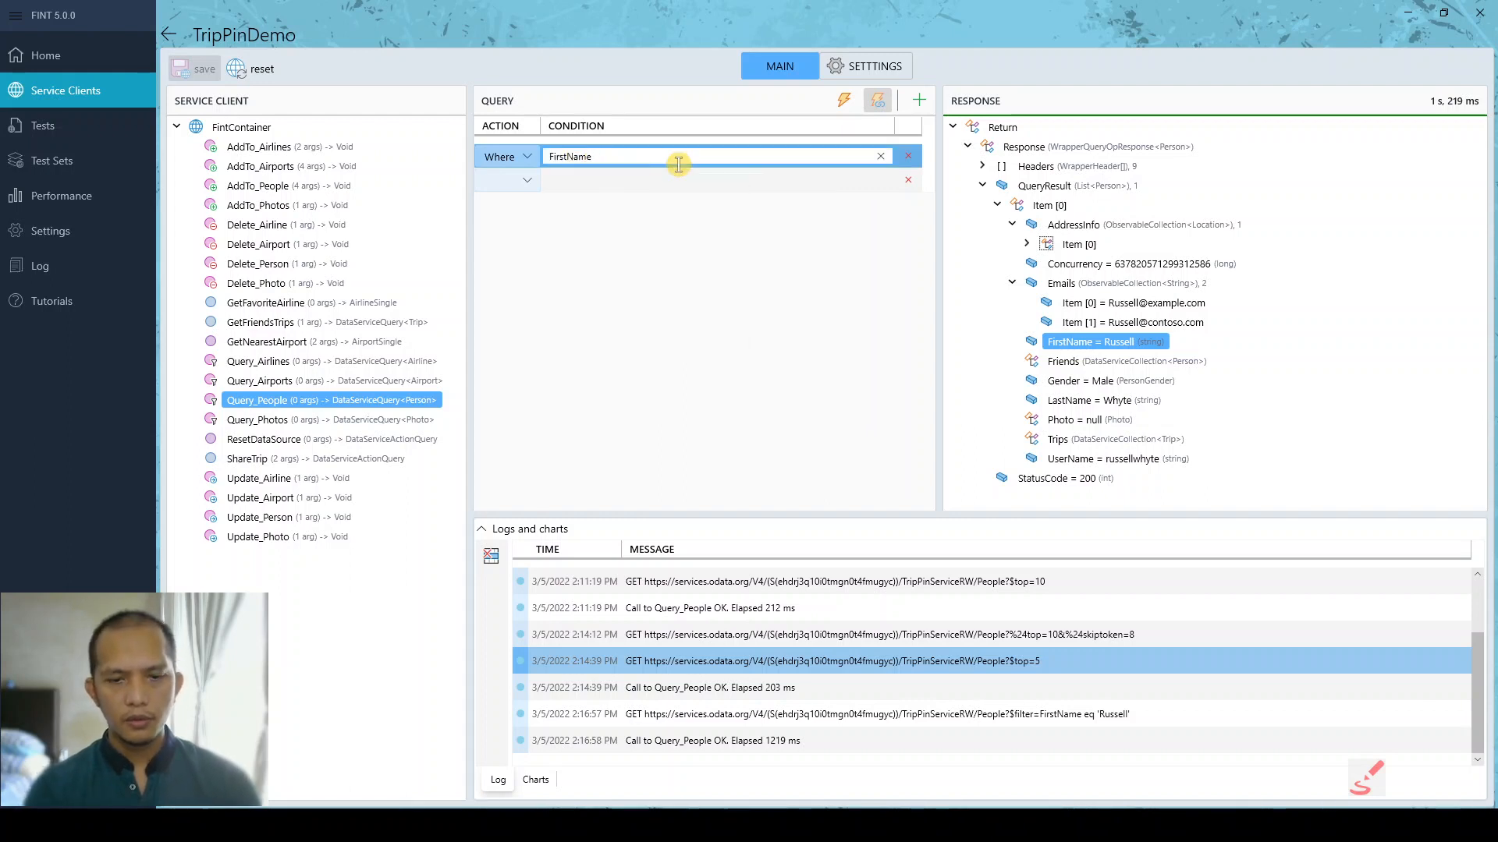
type(".Contains(")
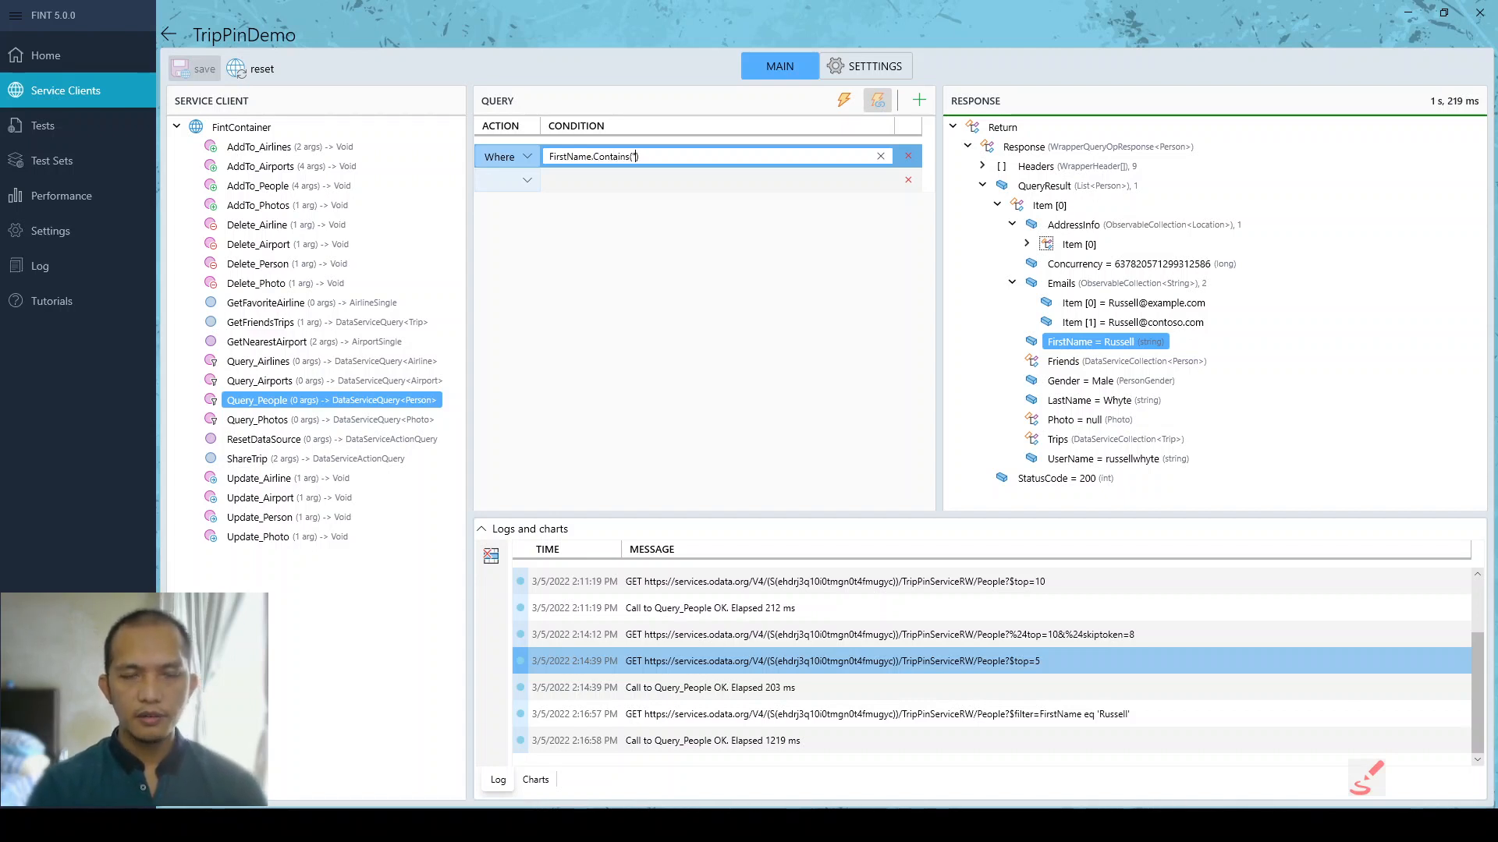
type("e")
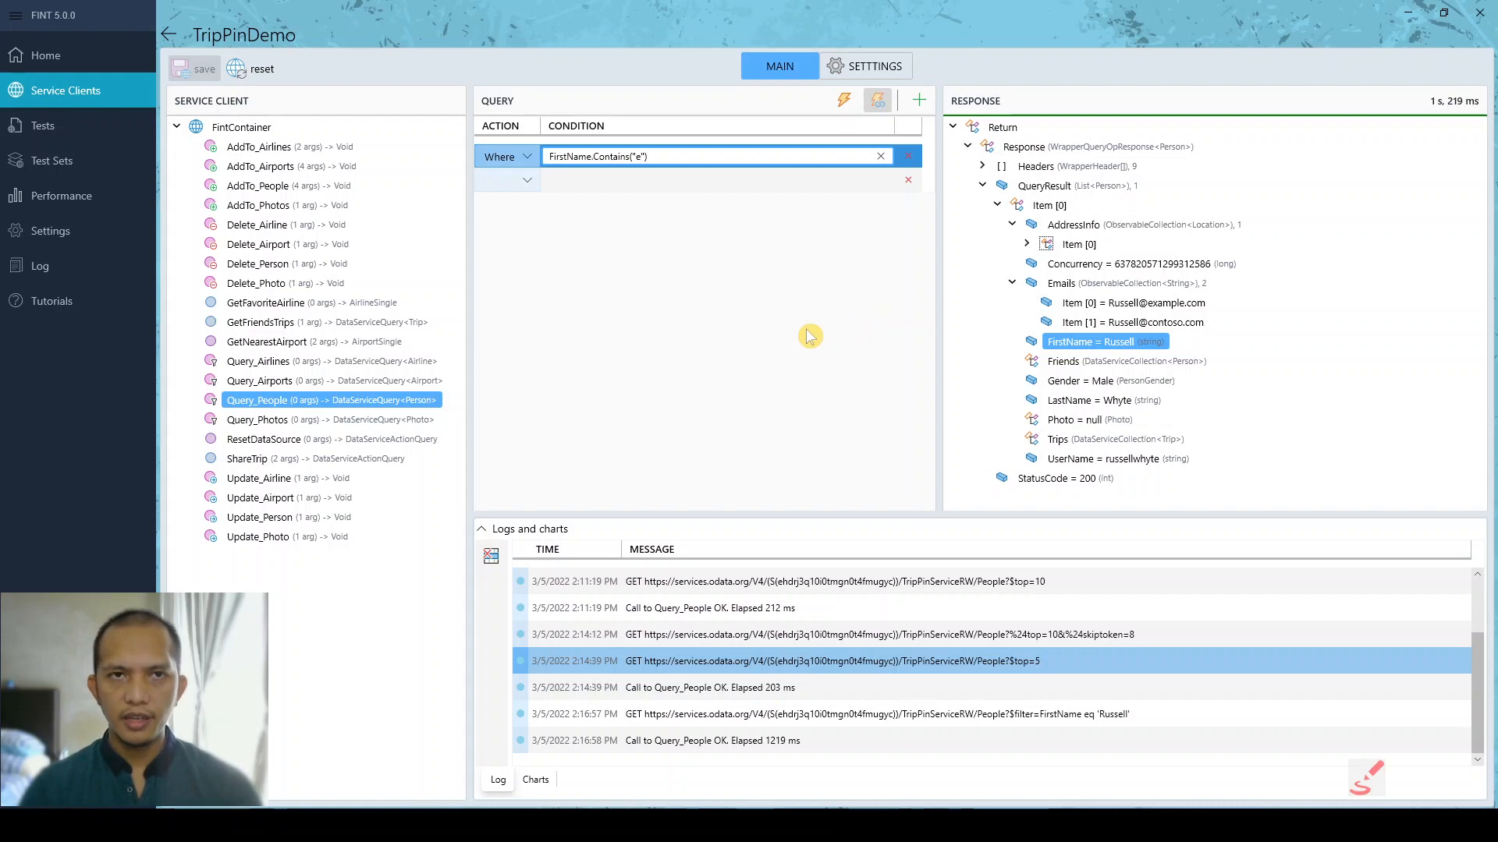
left_click(854, 105)
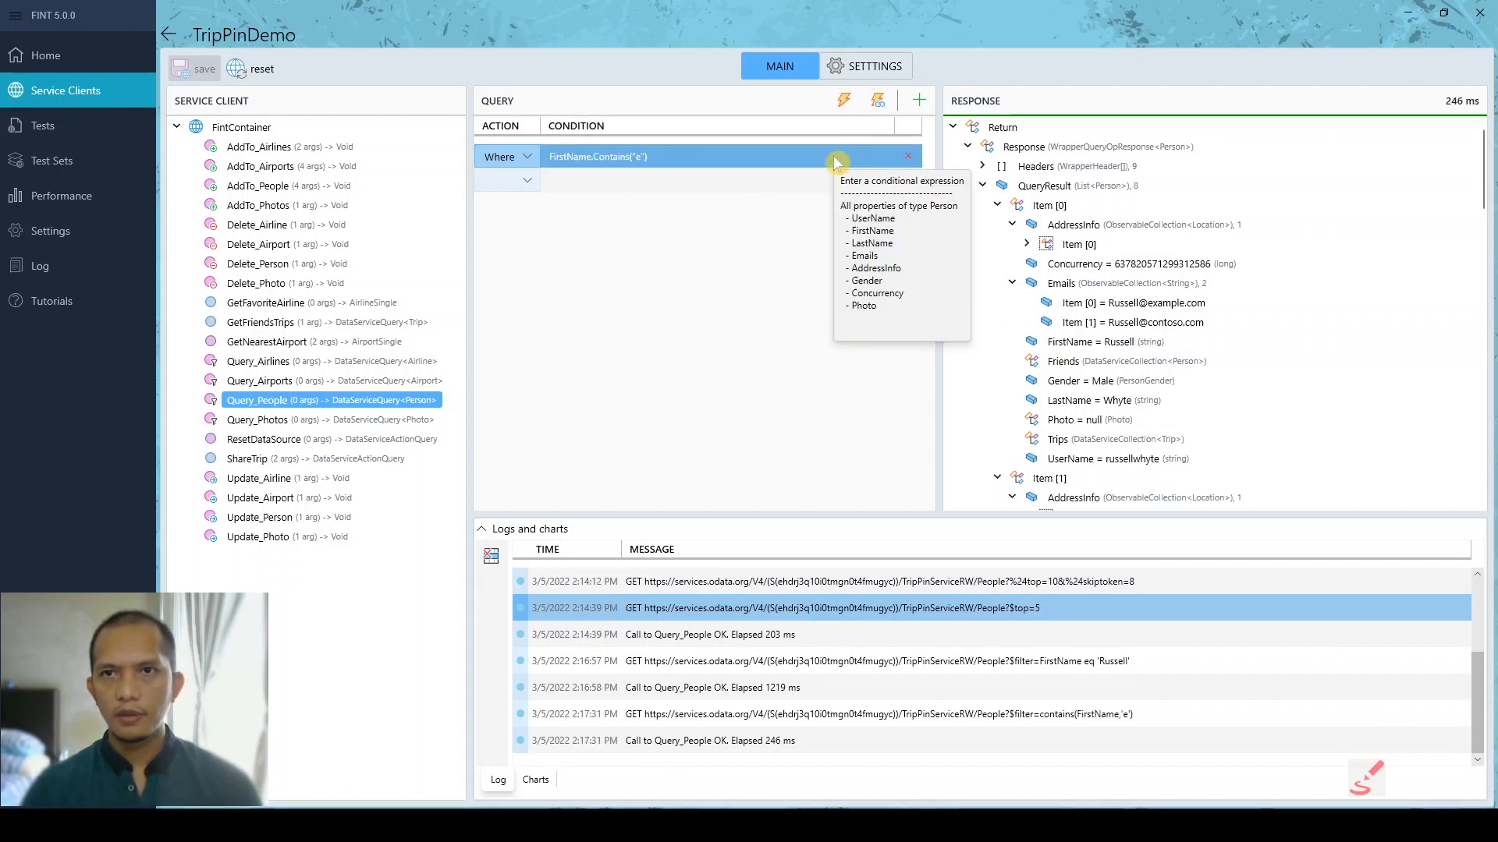
- Review the FirstName of Item [1] in the filtered result, collapsing Item [0] and Item [1]
left_click(999, 205)
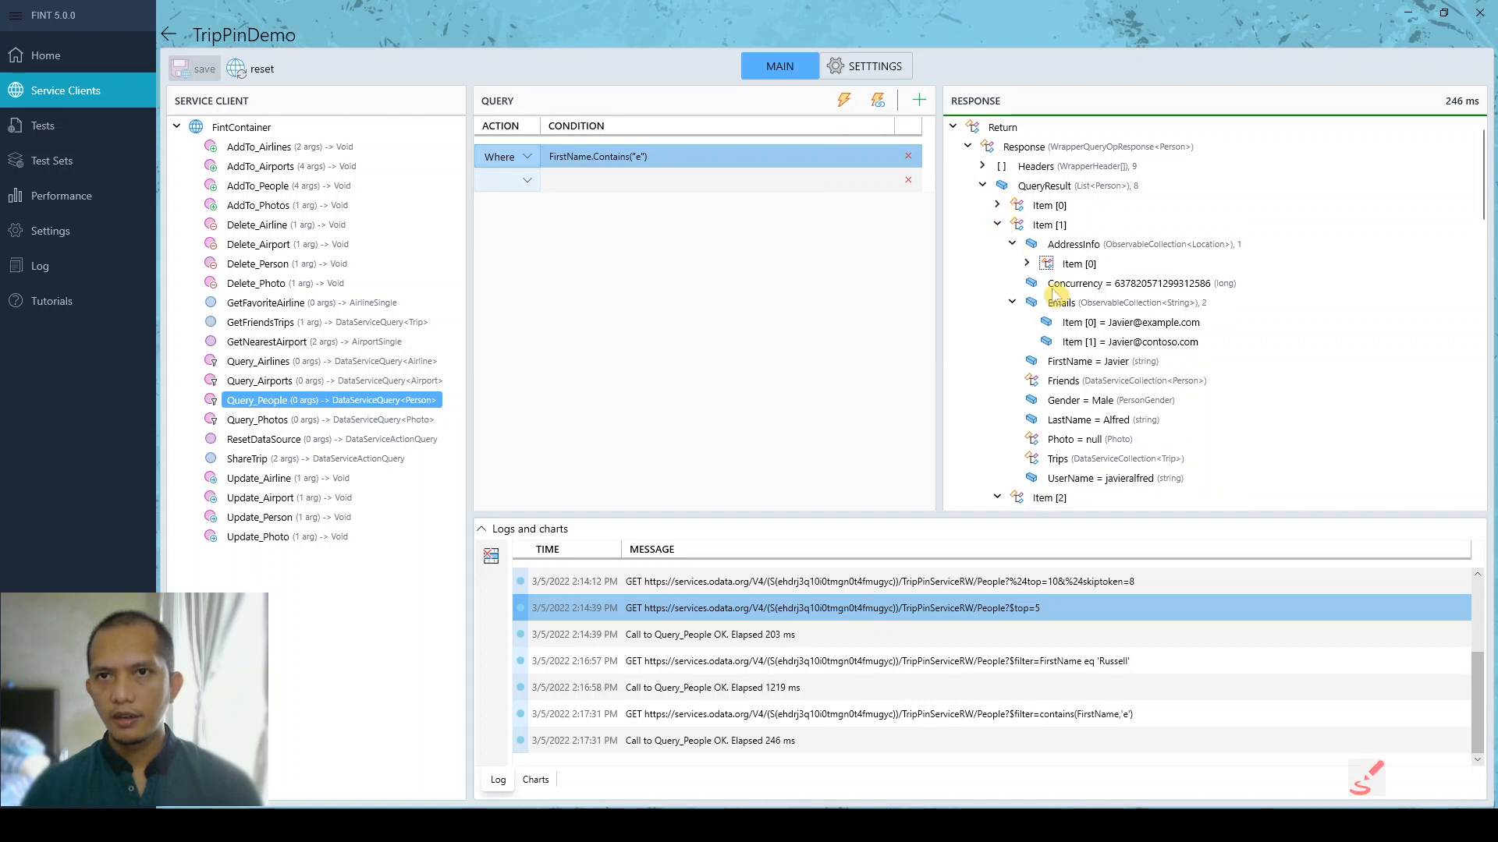
left_click(1127, 362)
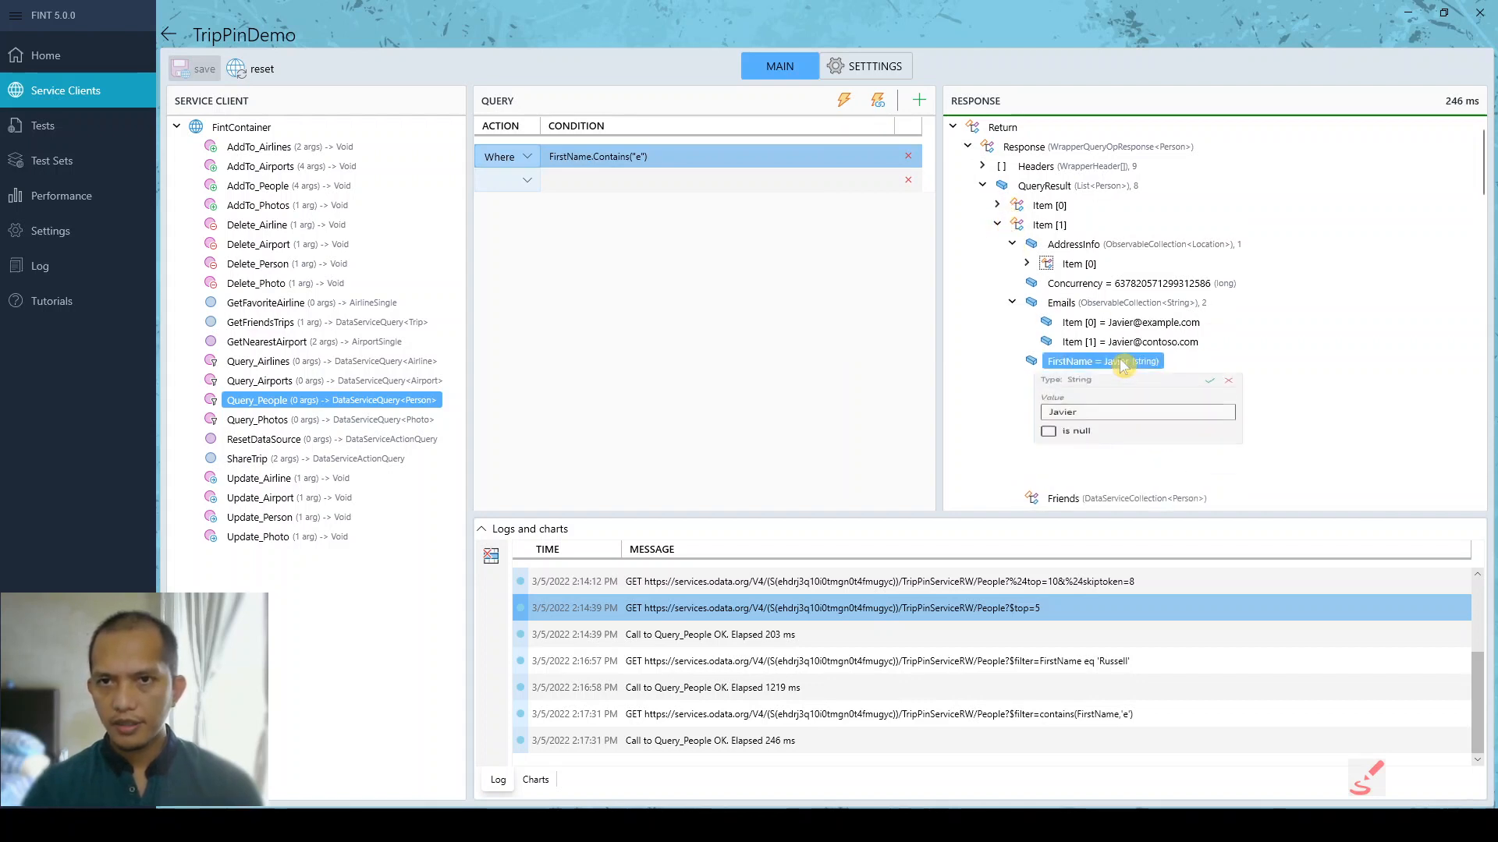
left_click(997, 226)
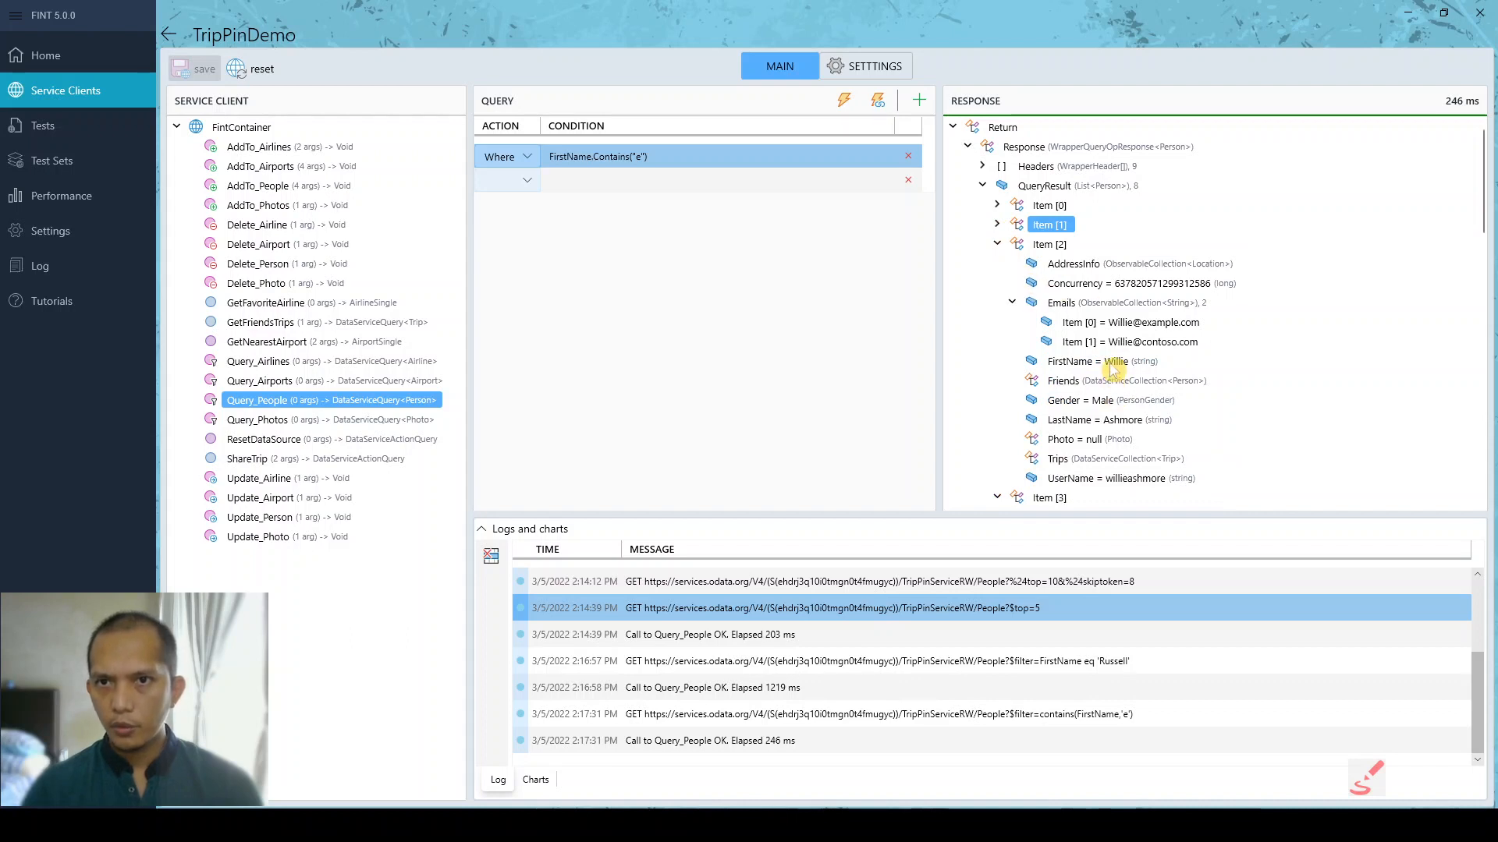
- Change the Where condition to FirstName.StartsWith("R") and rerun the people query
left_click(673, 156)
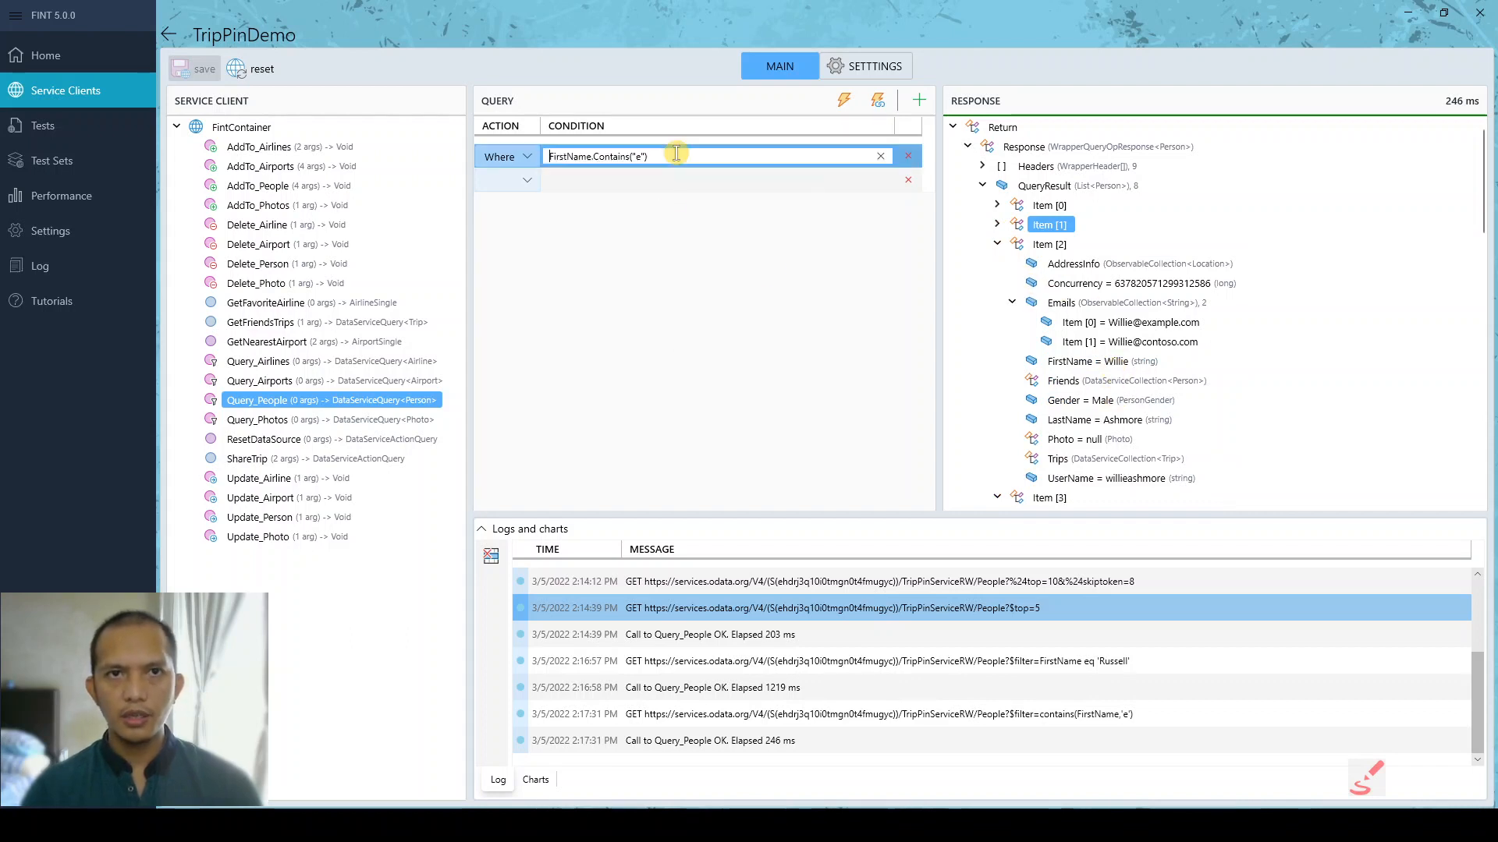
double_click(613, 157)
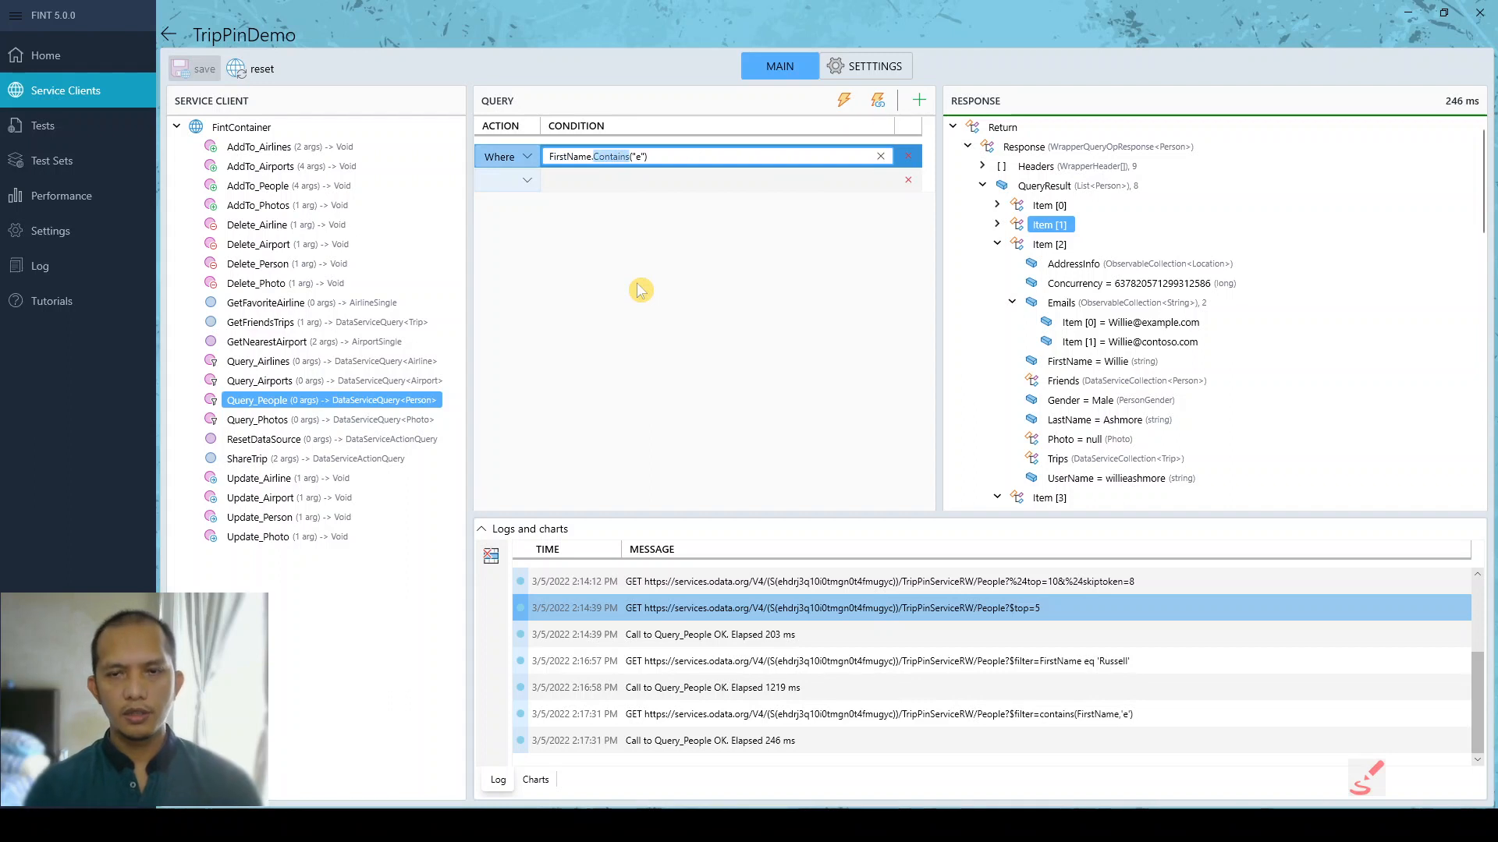
type("St")
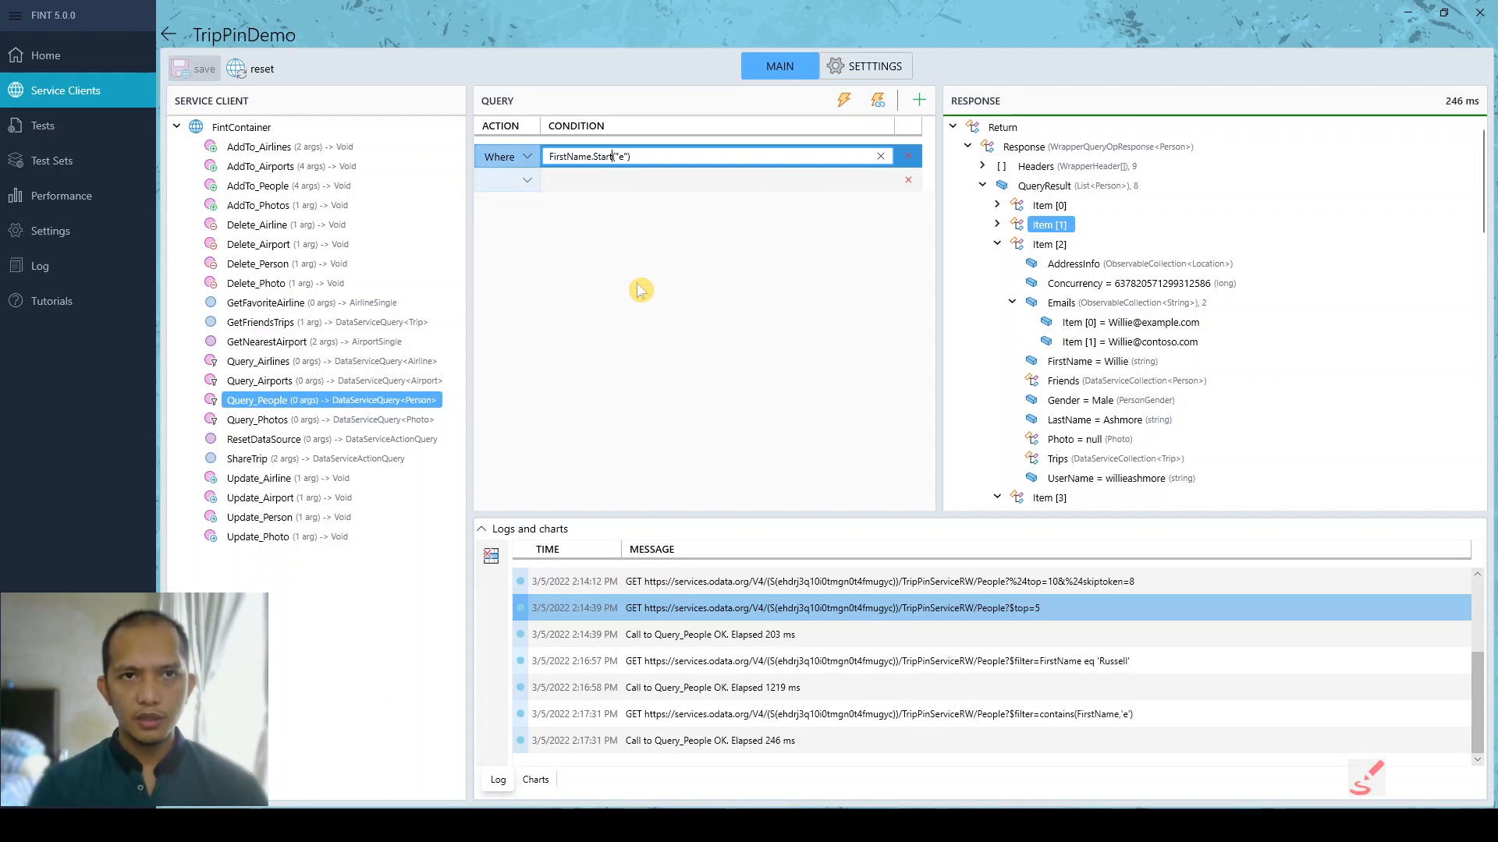
type("artsWith")
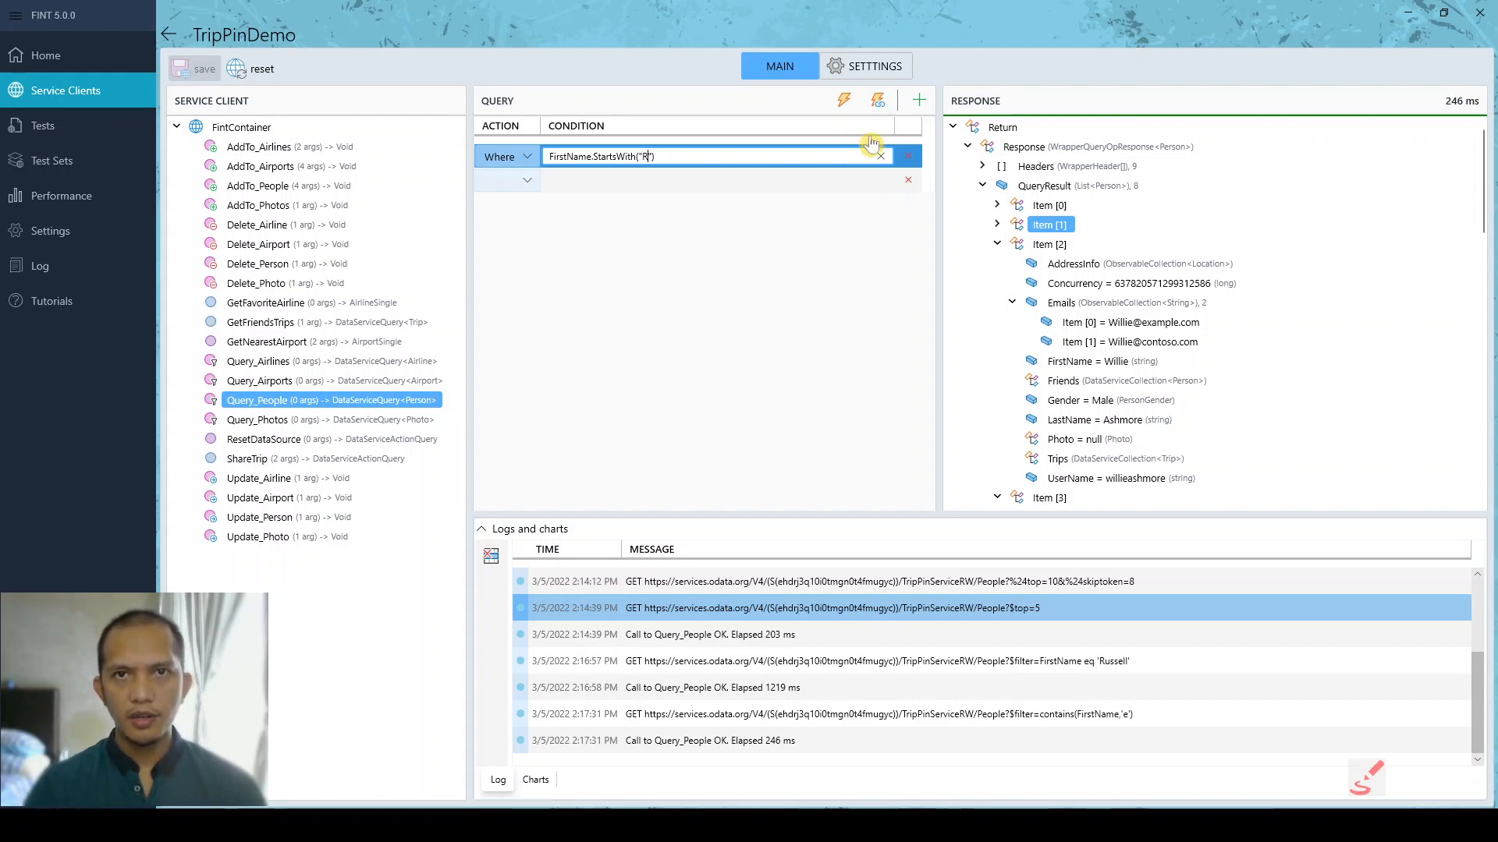
left_click(844, 105)
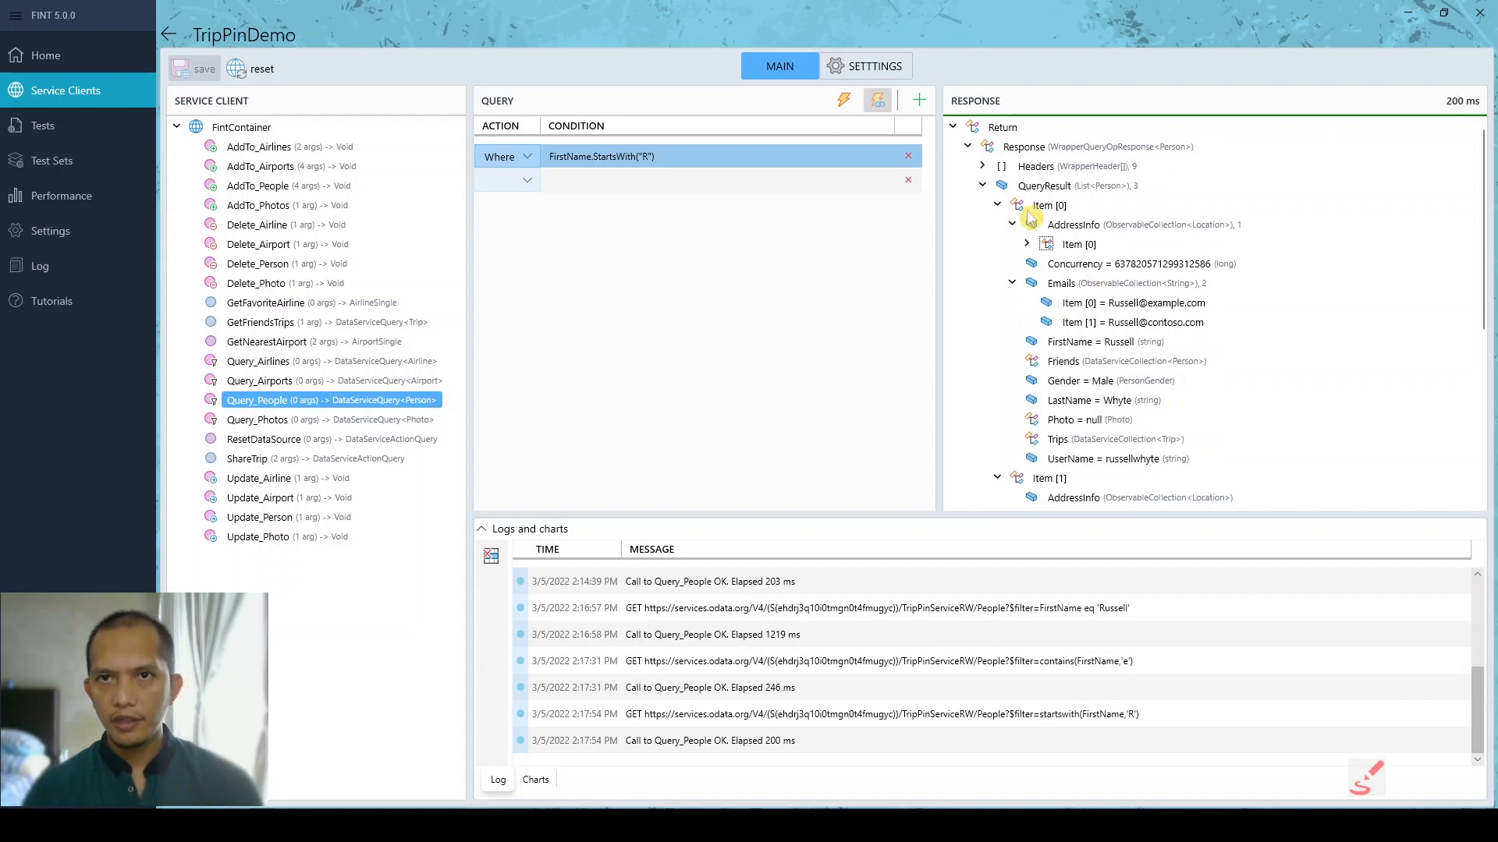
- Review the FirstName of Item [0], Item [1] and Item [2] in the filtered result, collapsing each item
left_click(998, 205)
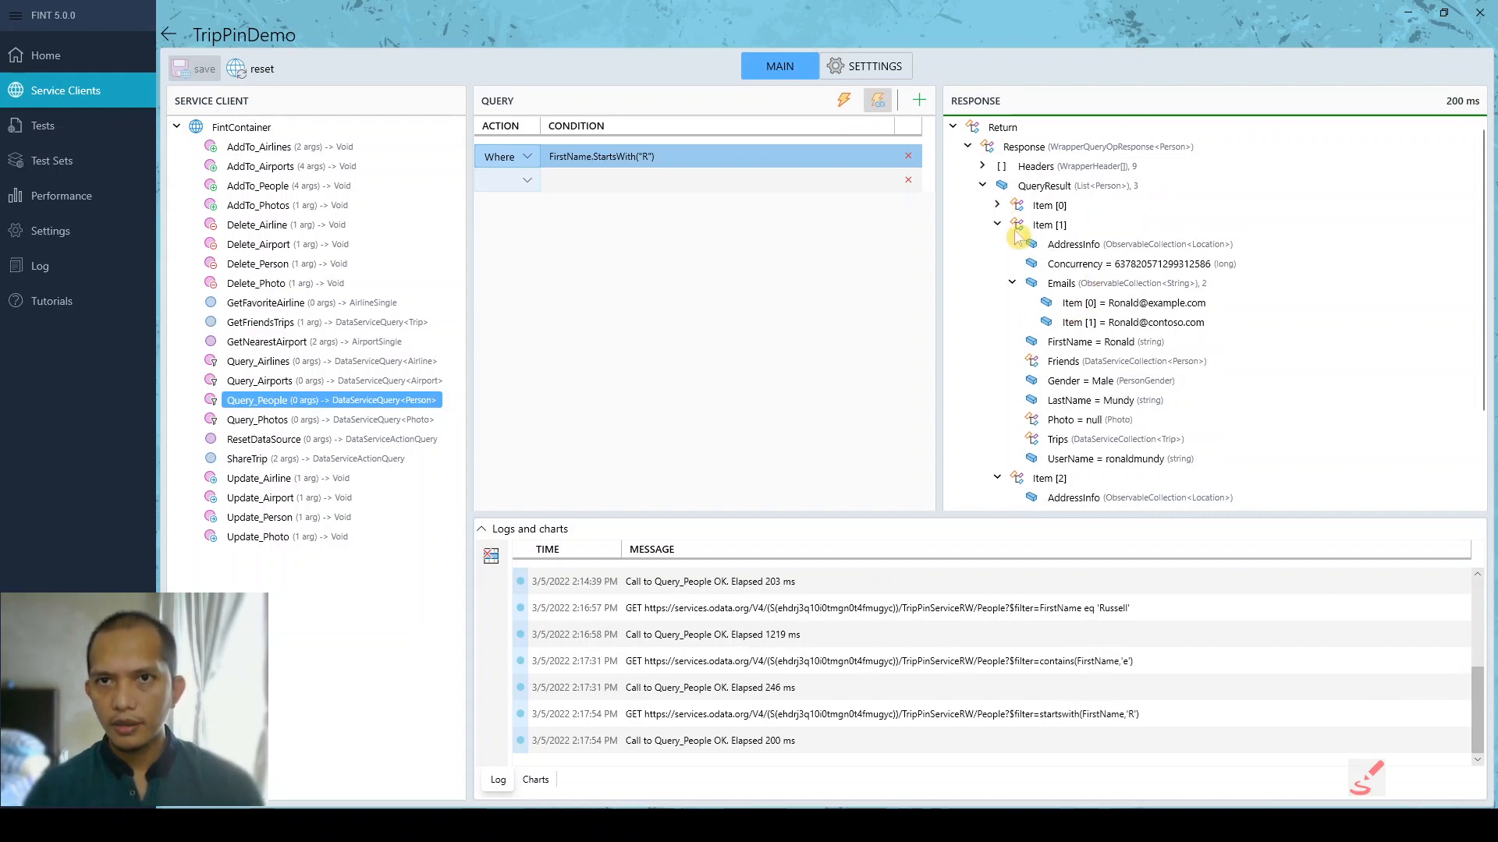
left_click(998, 205)
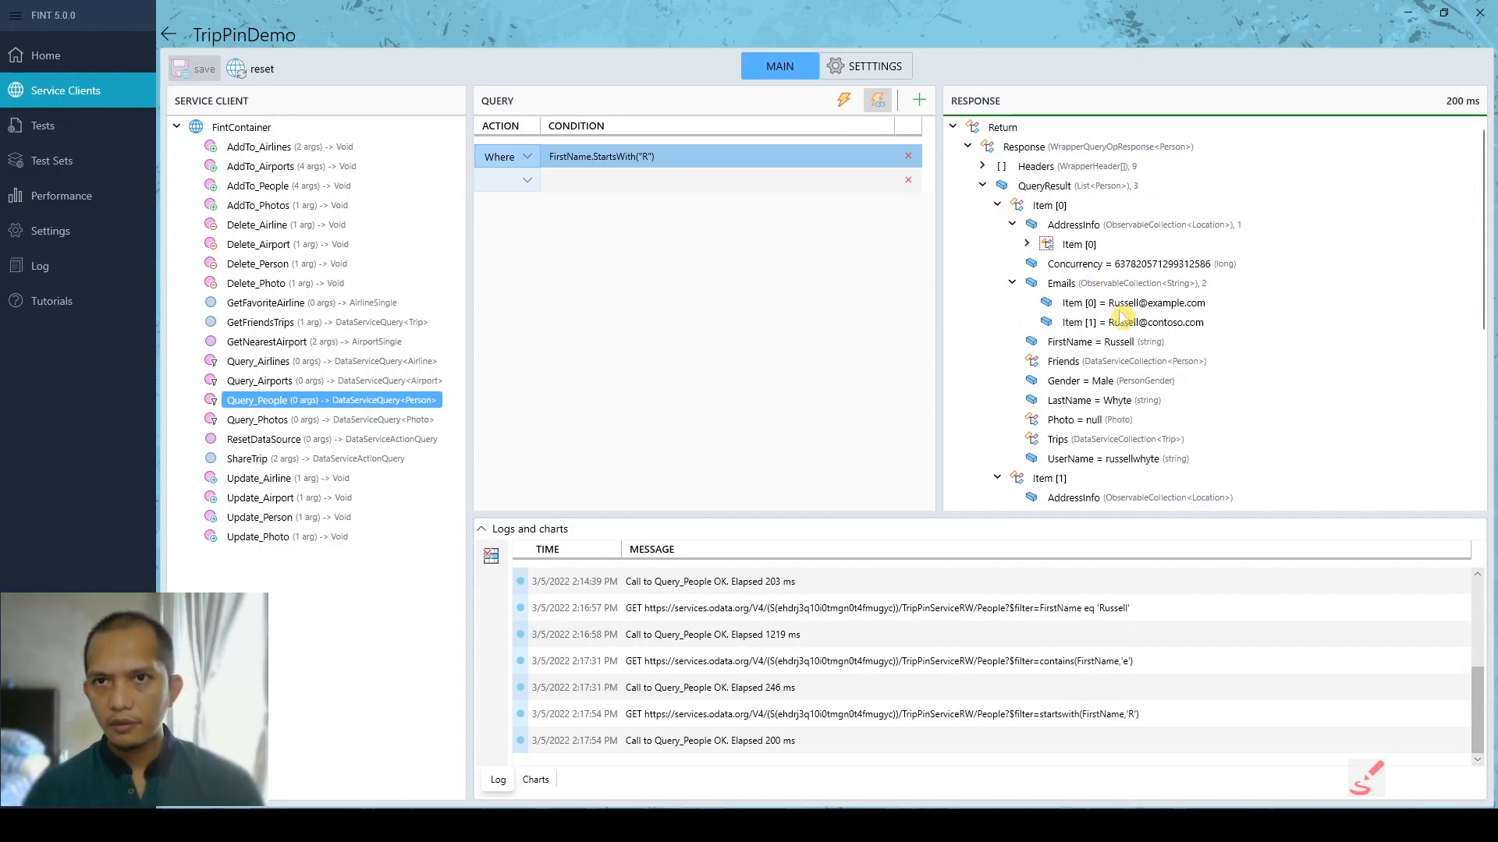
left_click(997, 205)
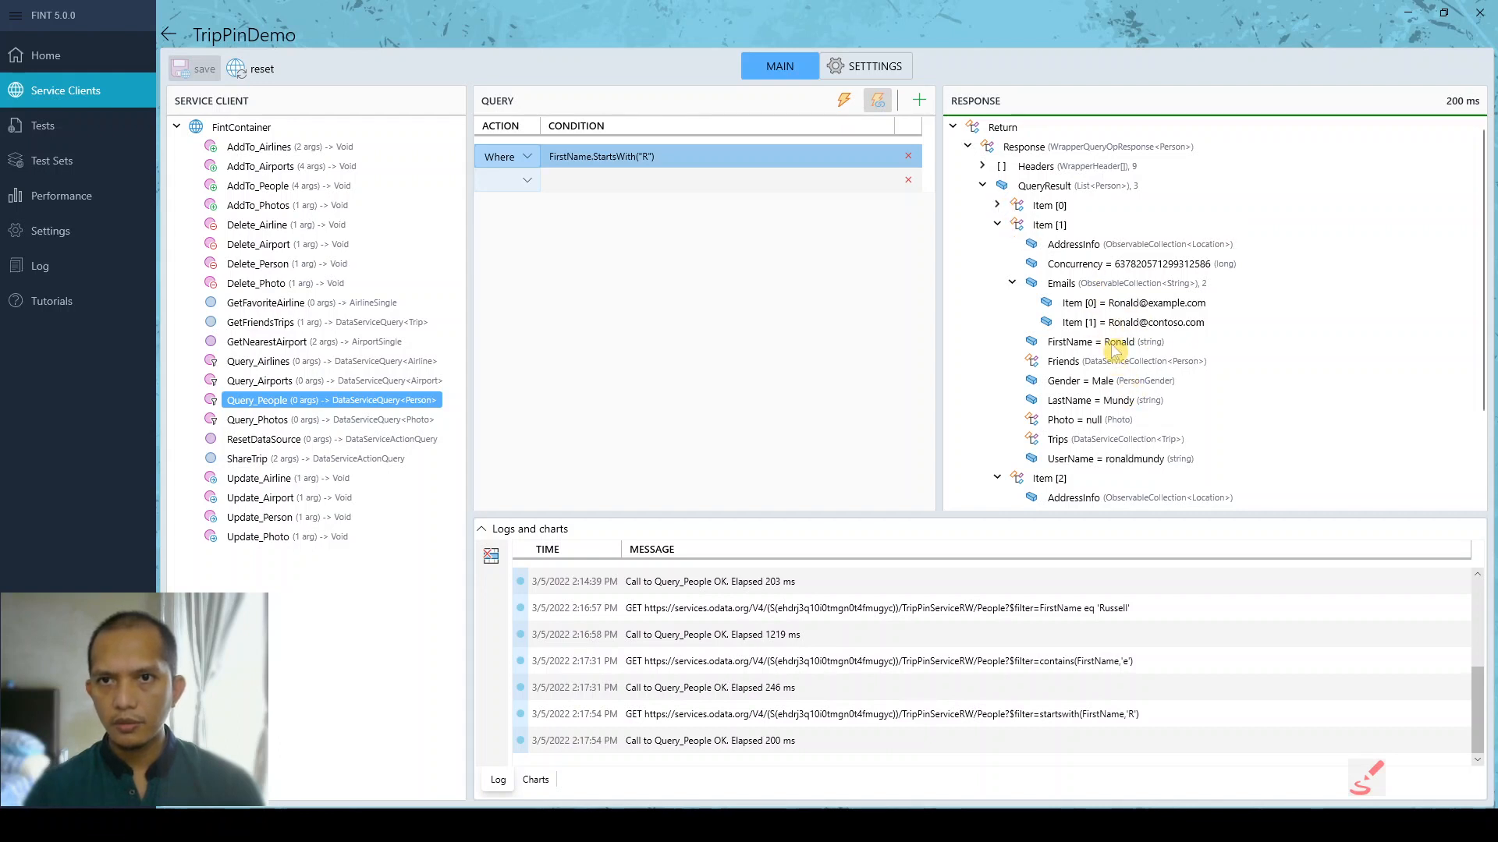
left_click(997, 225)
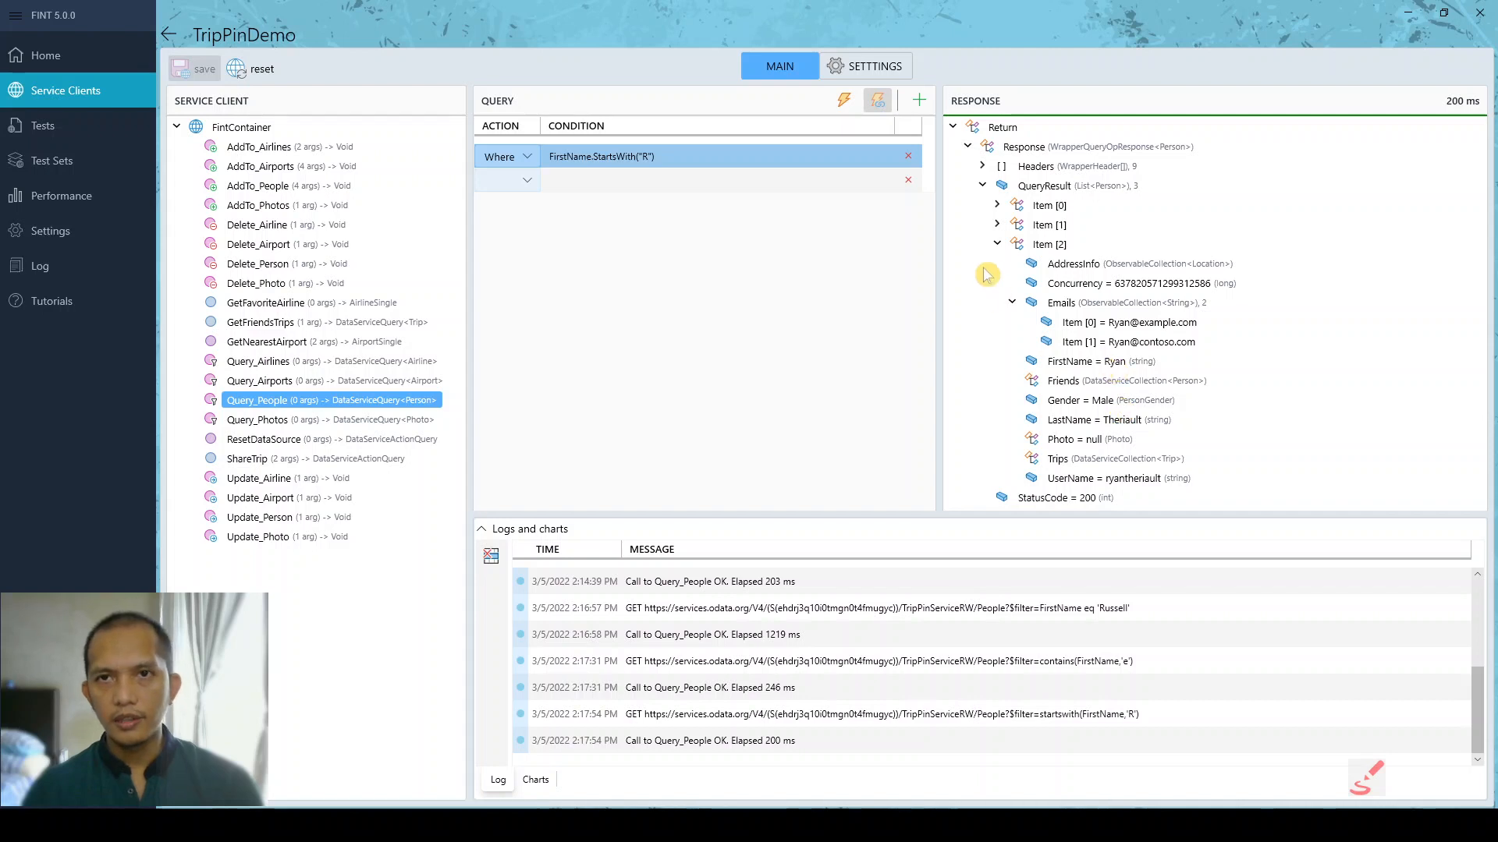
left_click(998, 244)
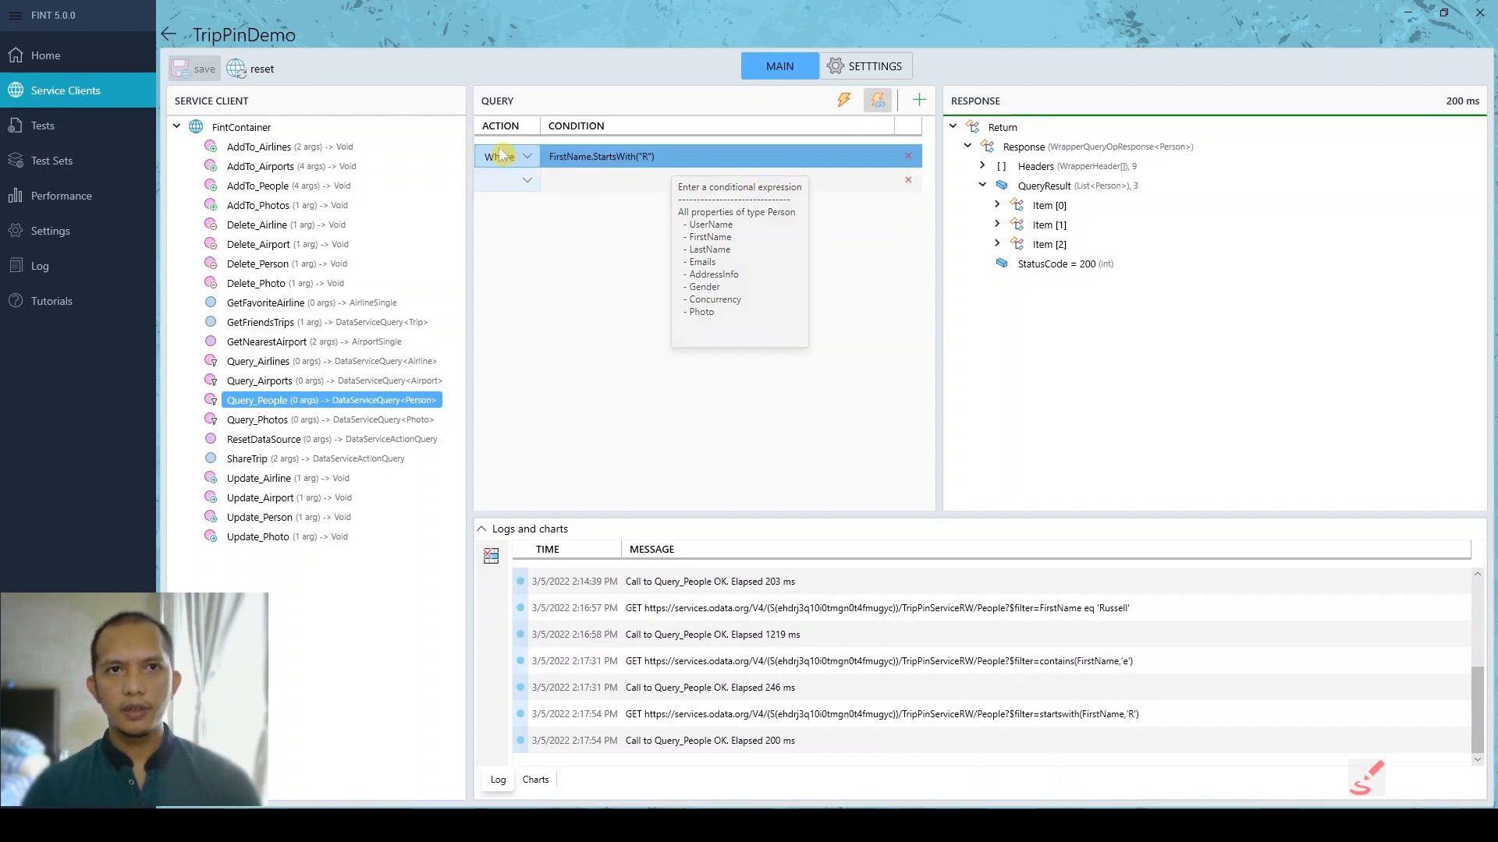
- Enlarge the log area to review more of the logged requests alongside the current Where condition
left_click(616, 180)
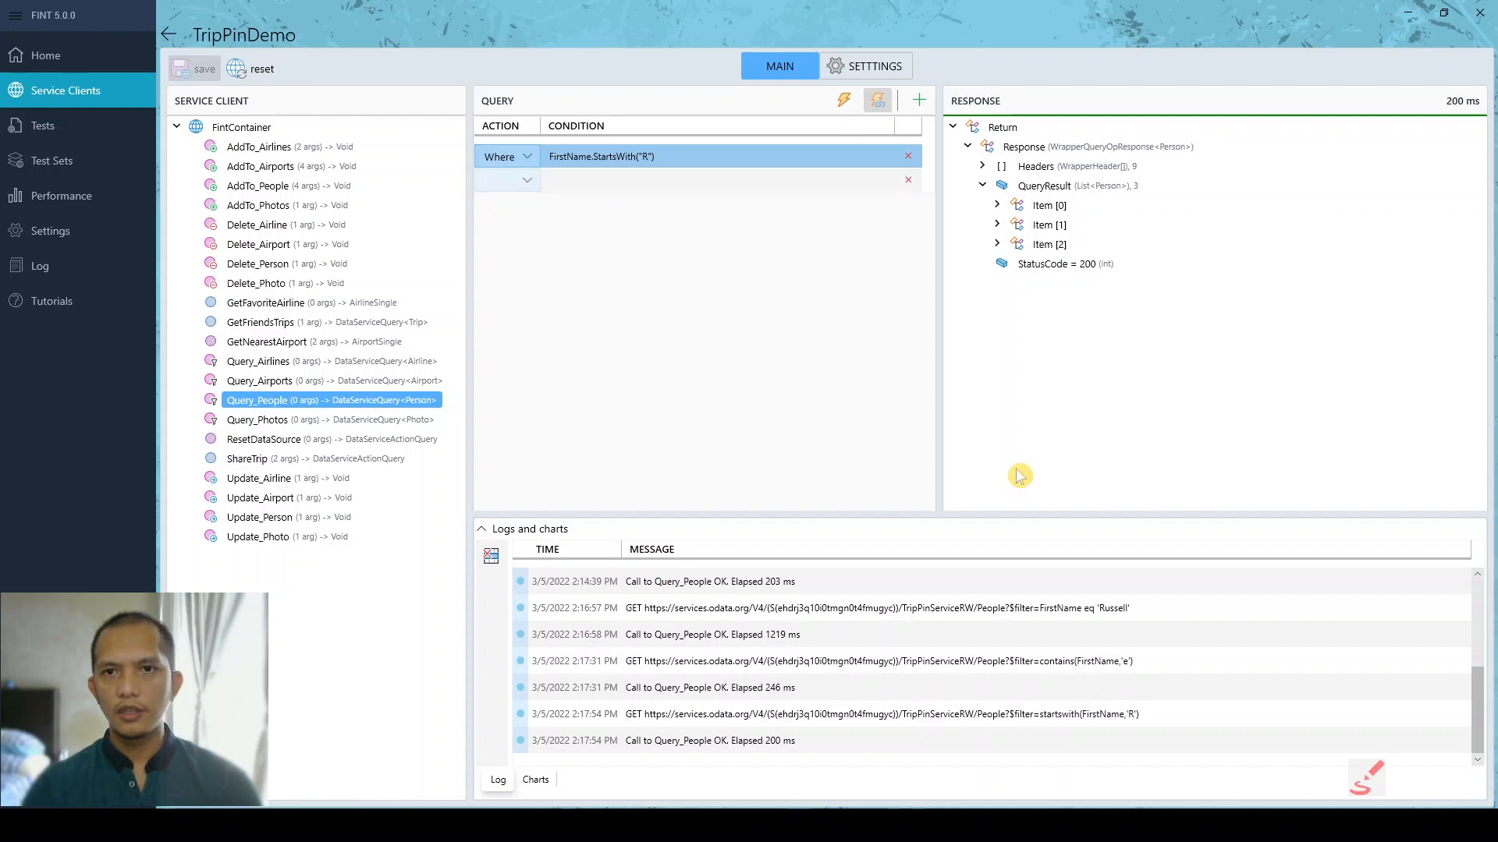
left_click_drag(968, 514, 958, 400)
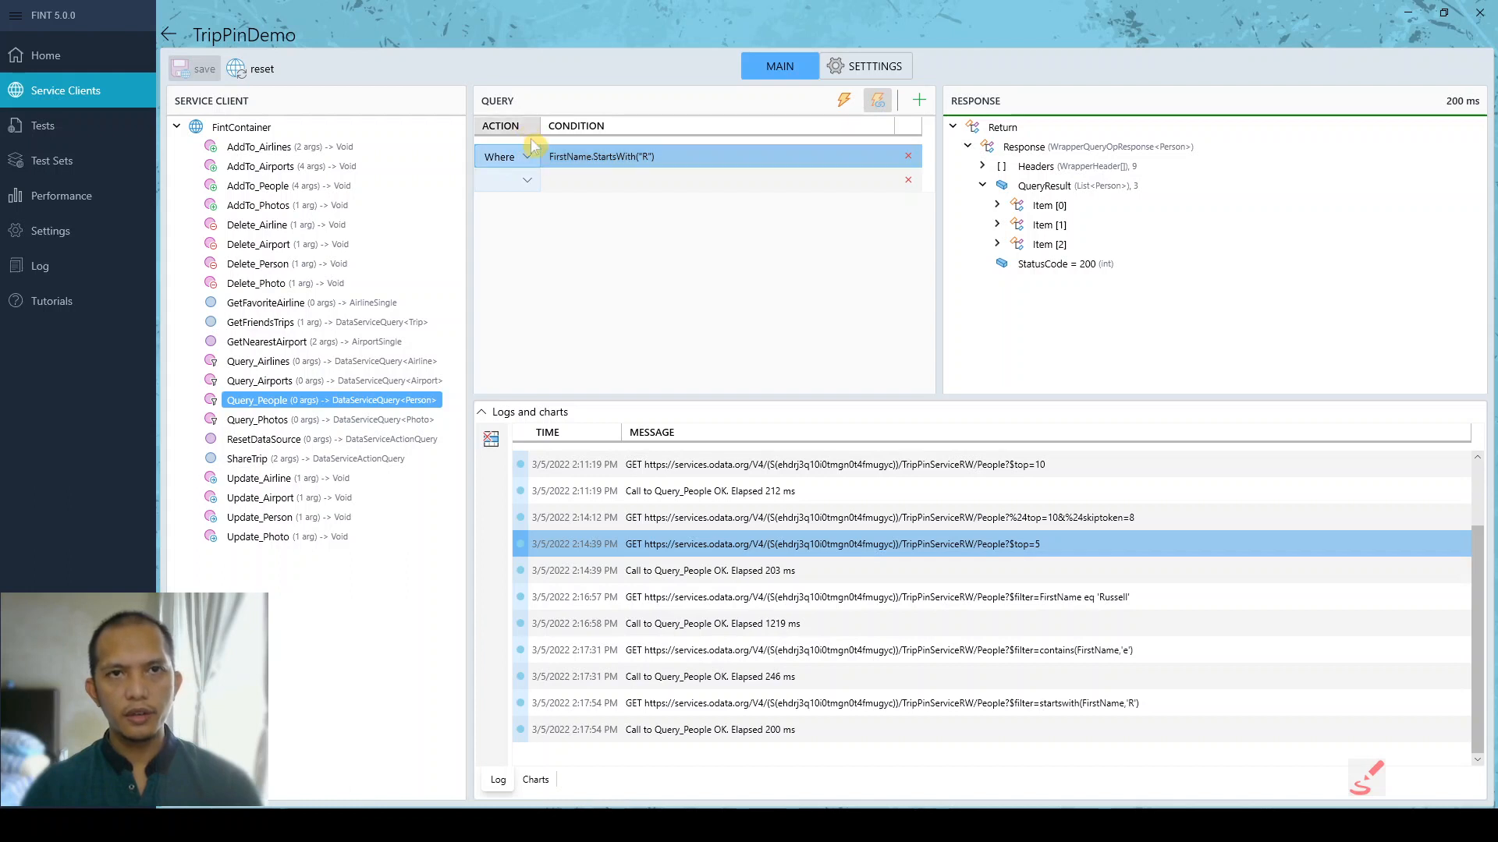
left_click(678, 161)
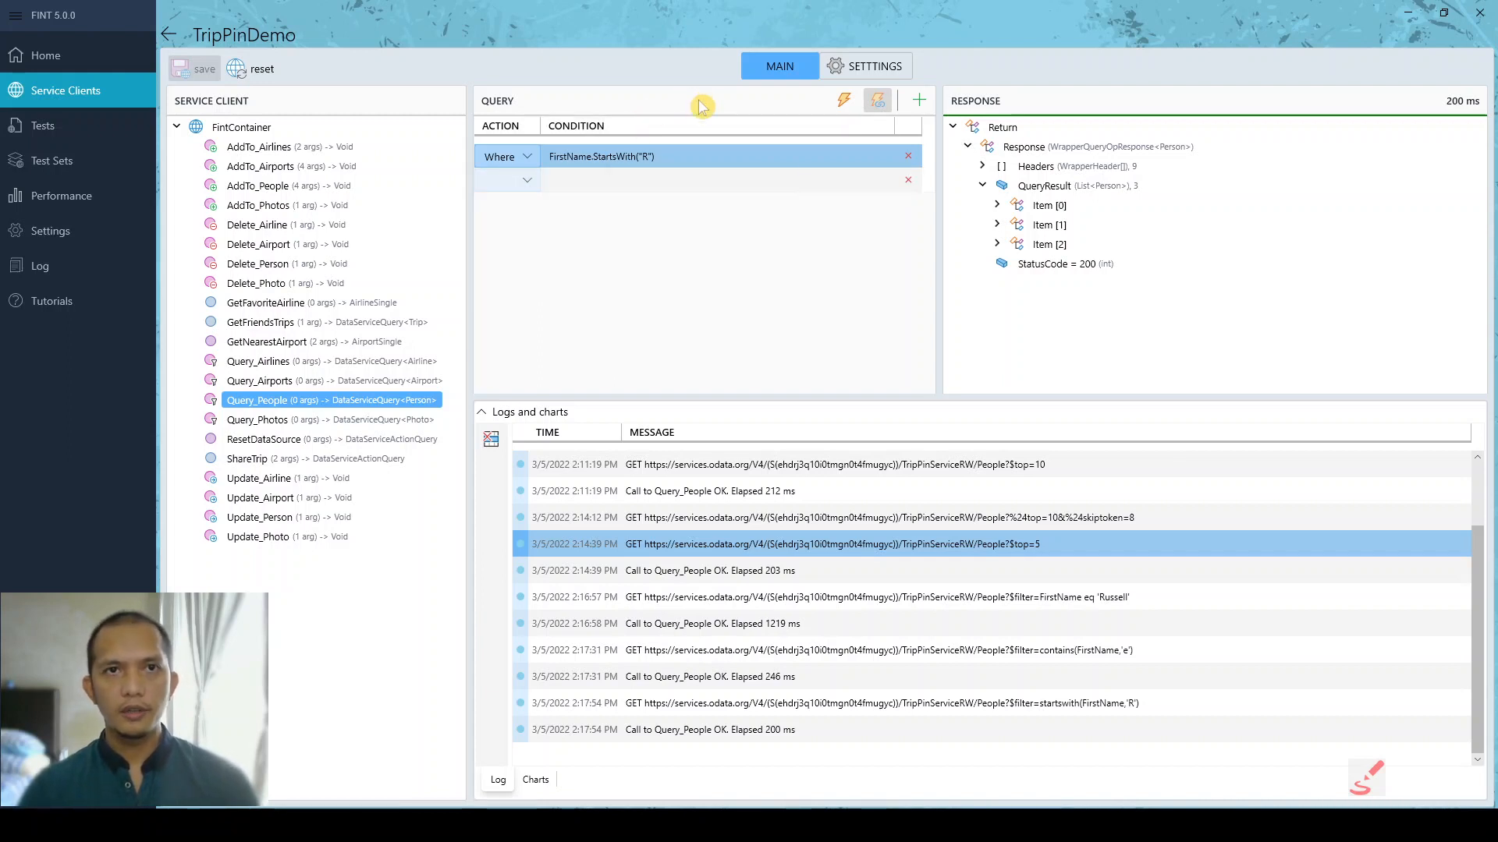
- Add a Take row of 10 below the Where condition and remove the duplicate Take row
left_click(610, 184)
left_click(607, 178)
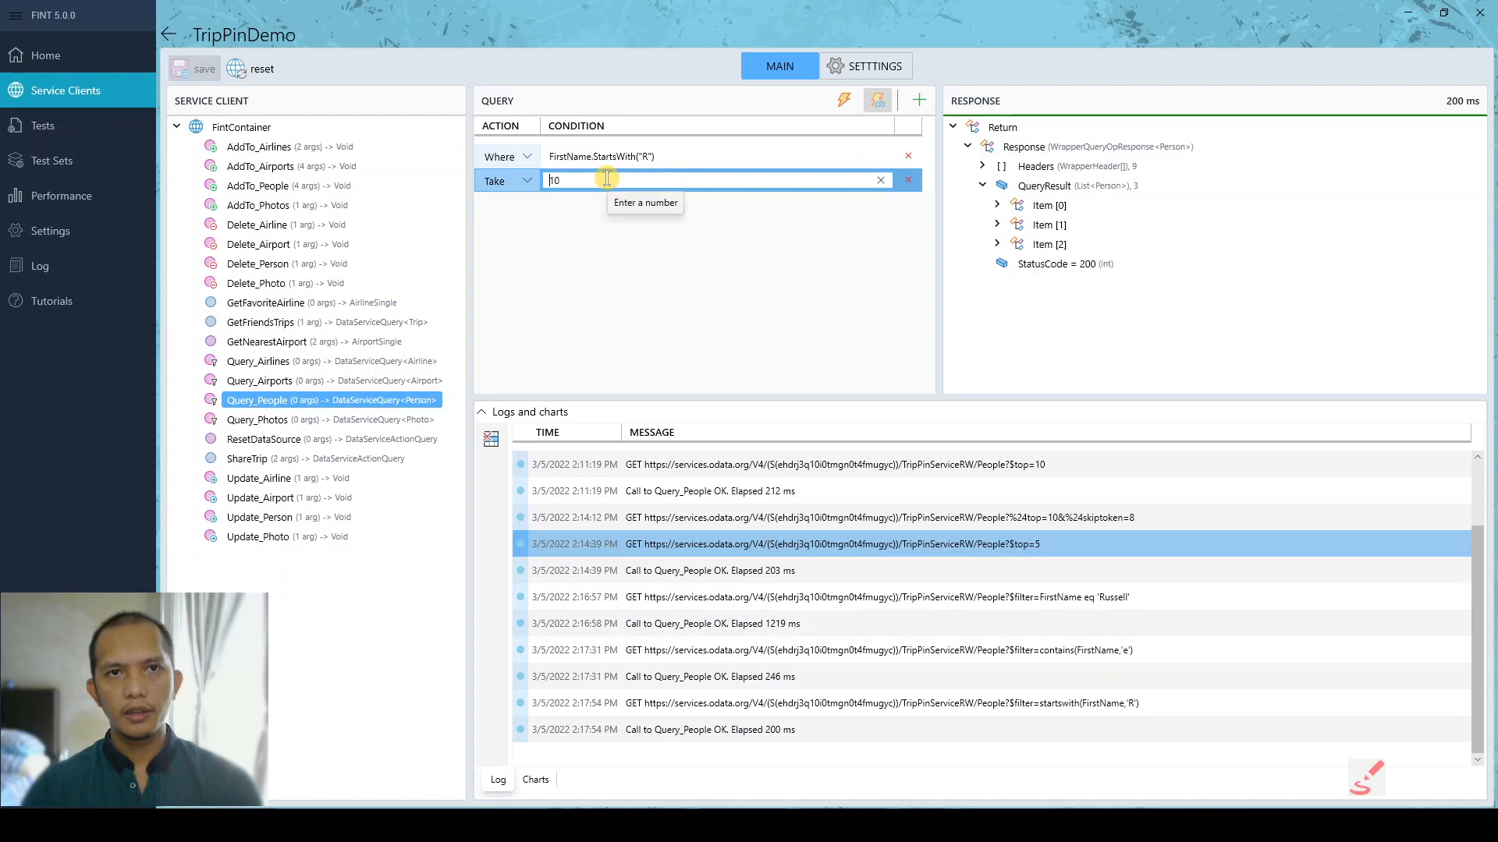
left_click(918, 100)
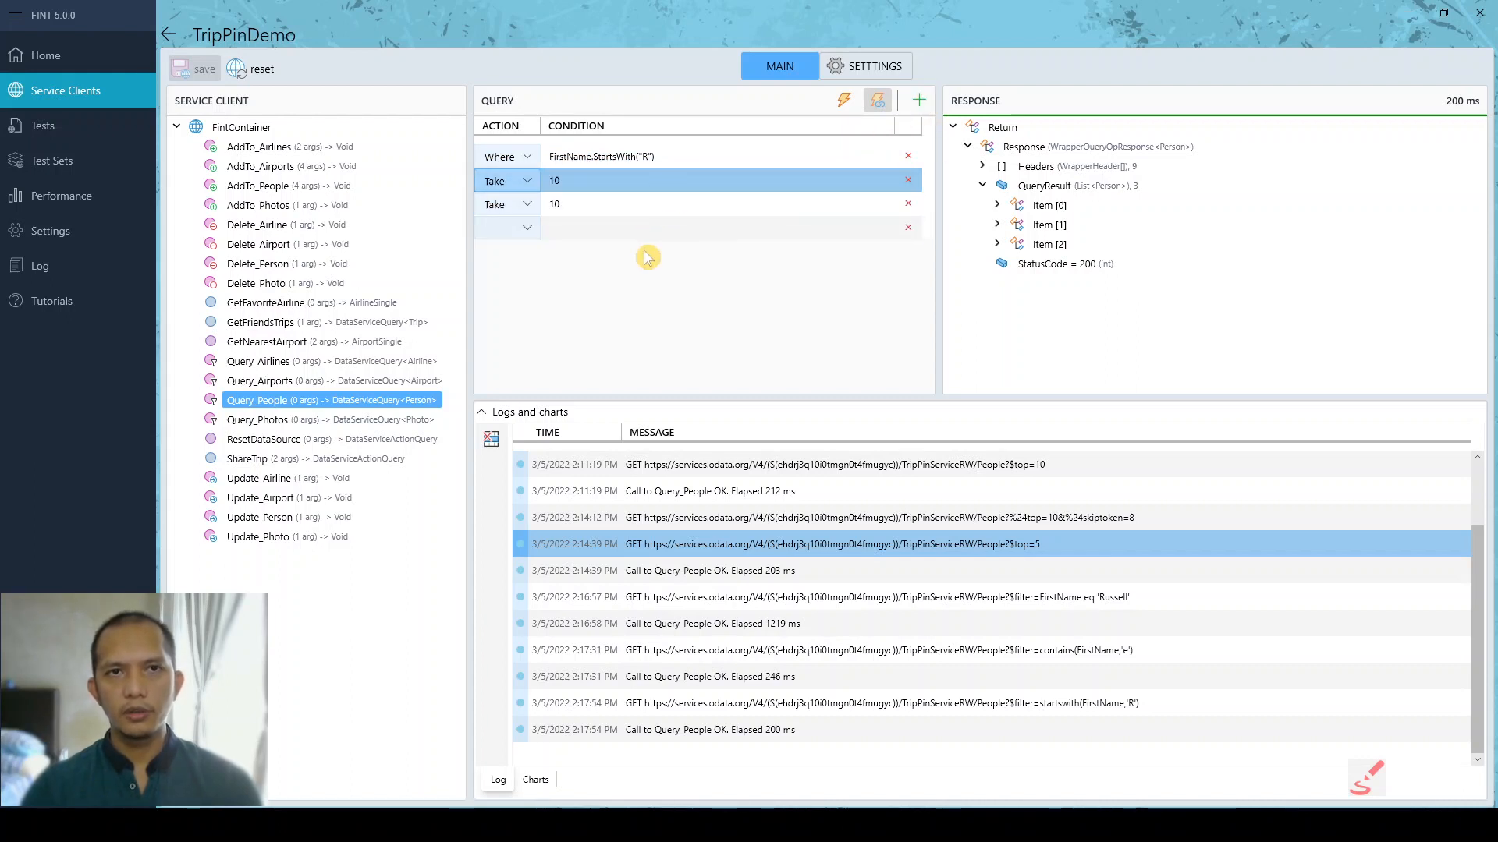
left_click(911, 205)
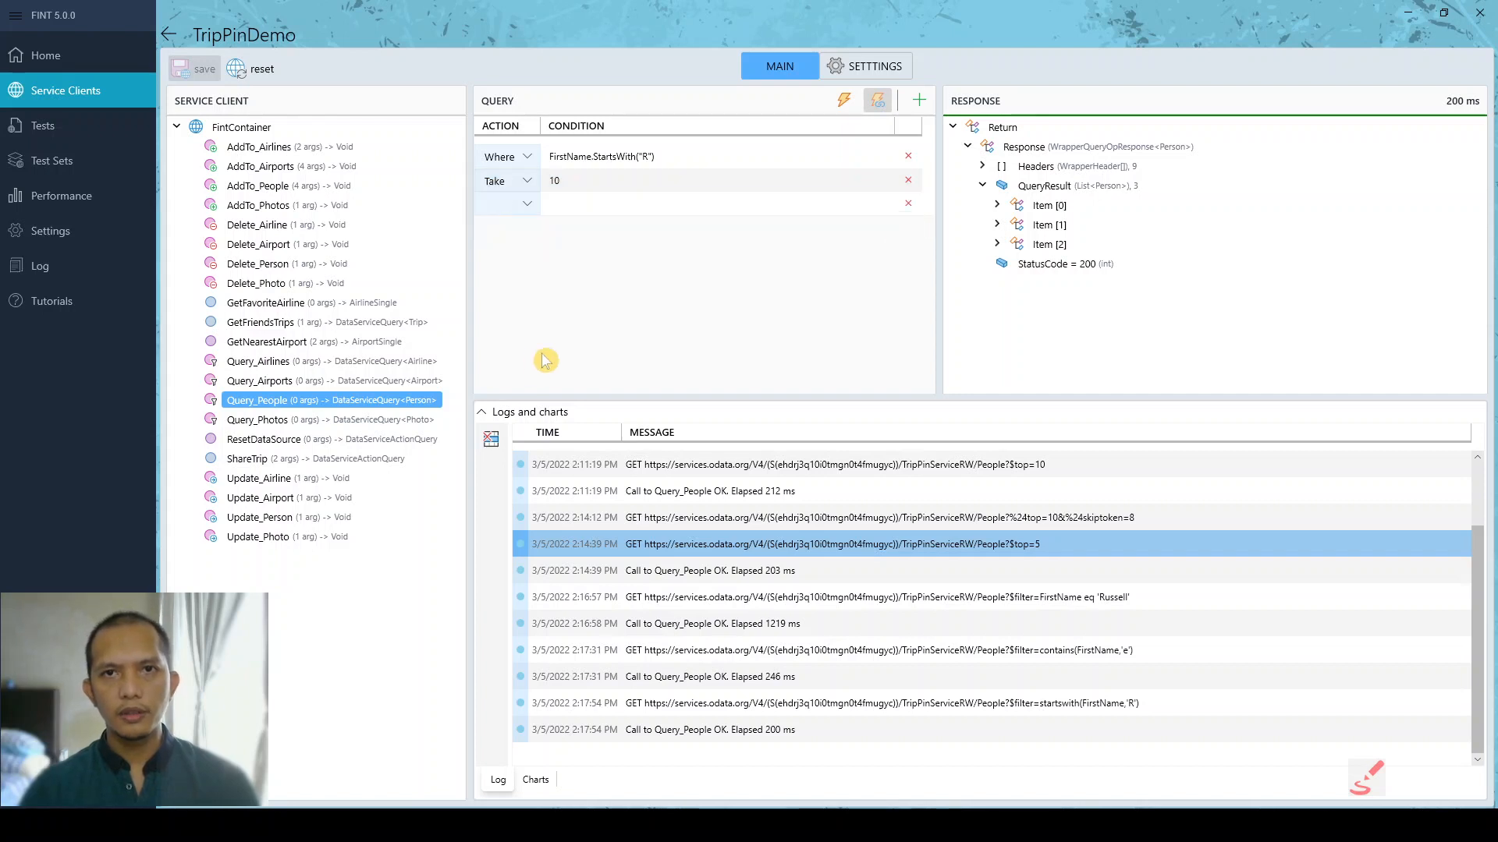
- Shrink the log area and expand Item [0] and Item [1] in the response to compare their name fields
left_click(997, 205)
left_click(595, 157)
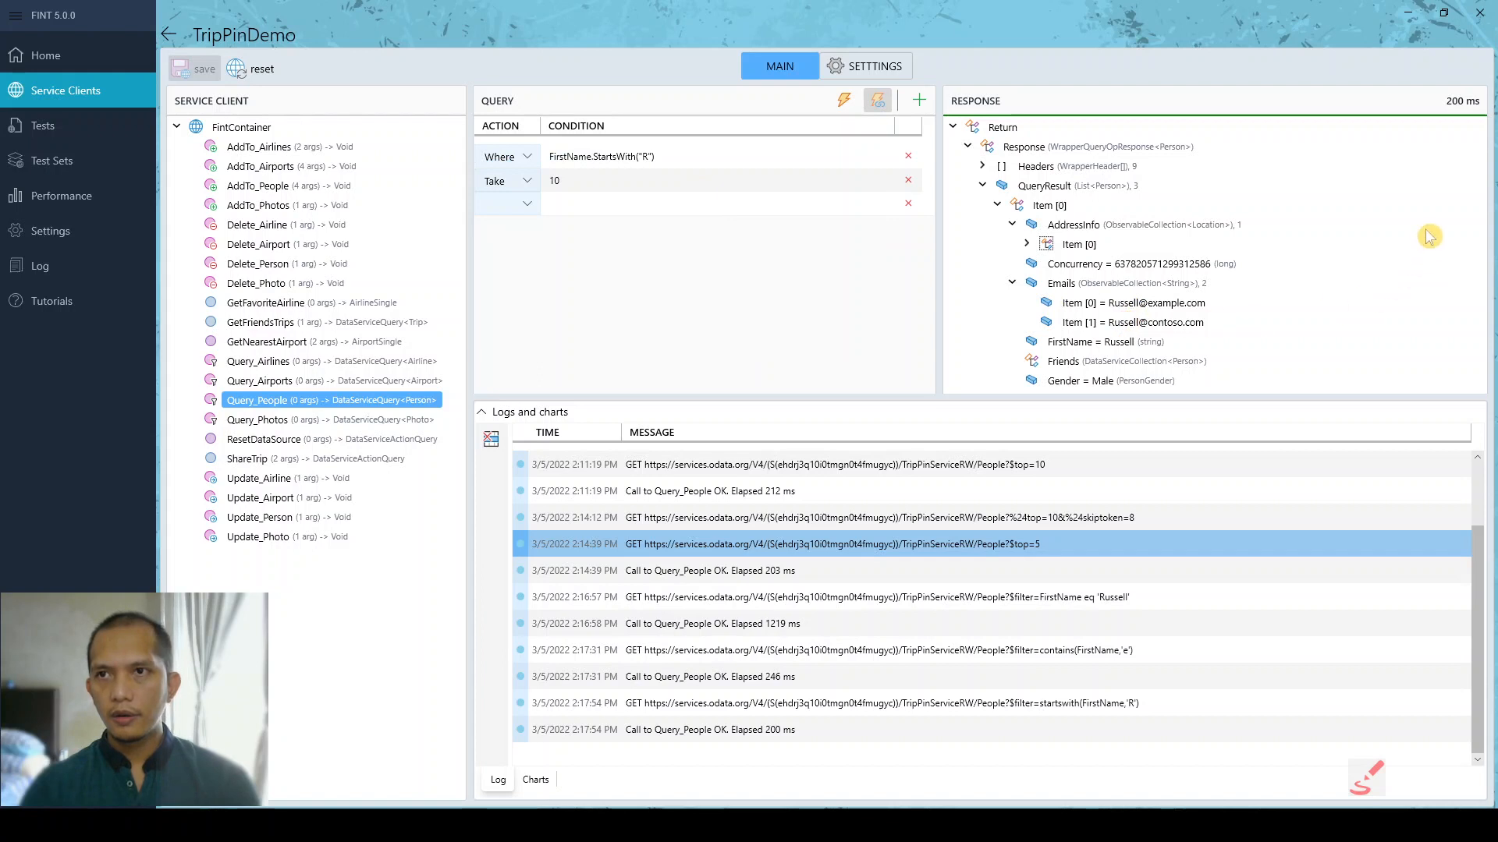
left_click_drag(859, 400, 850, 611)
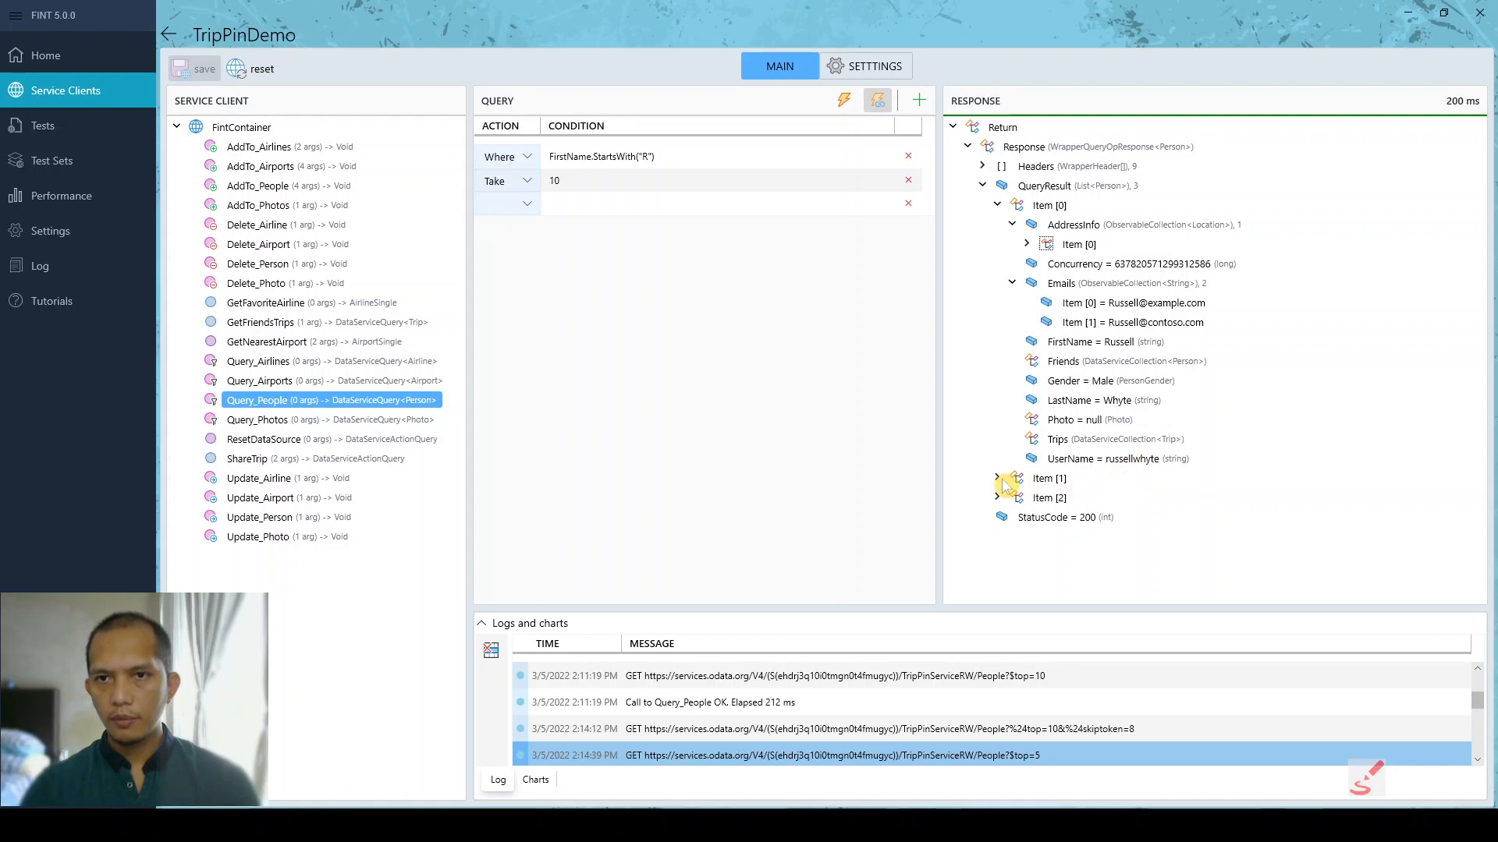
left_click(1001, 481)
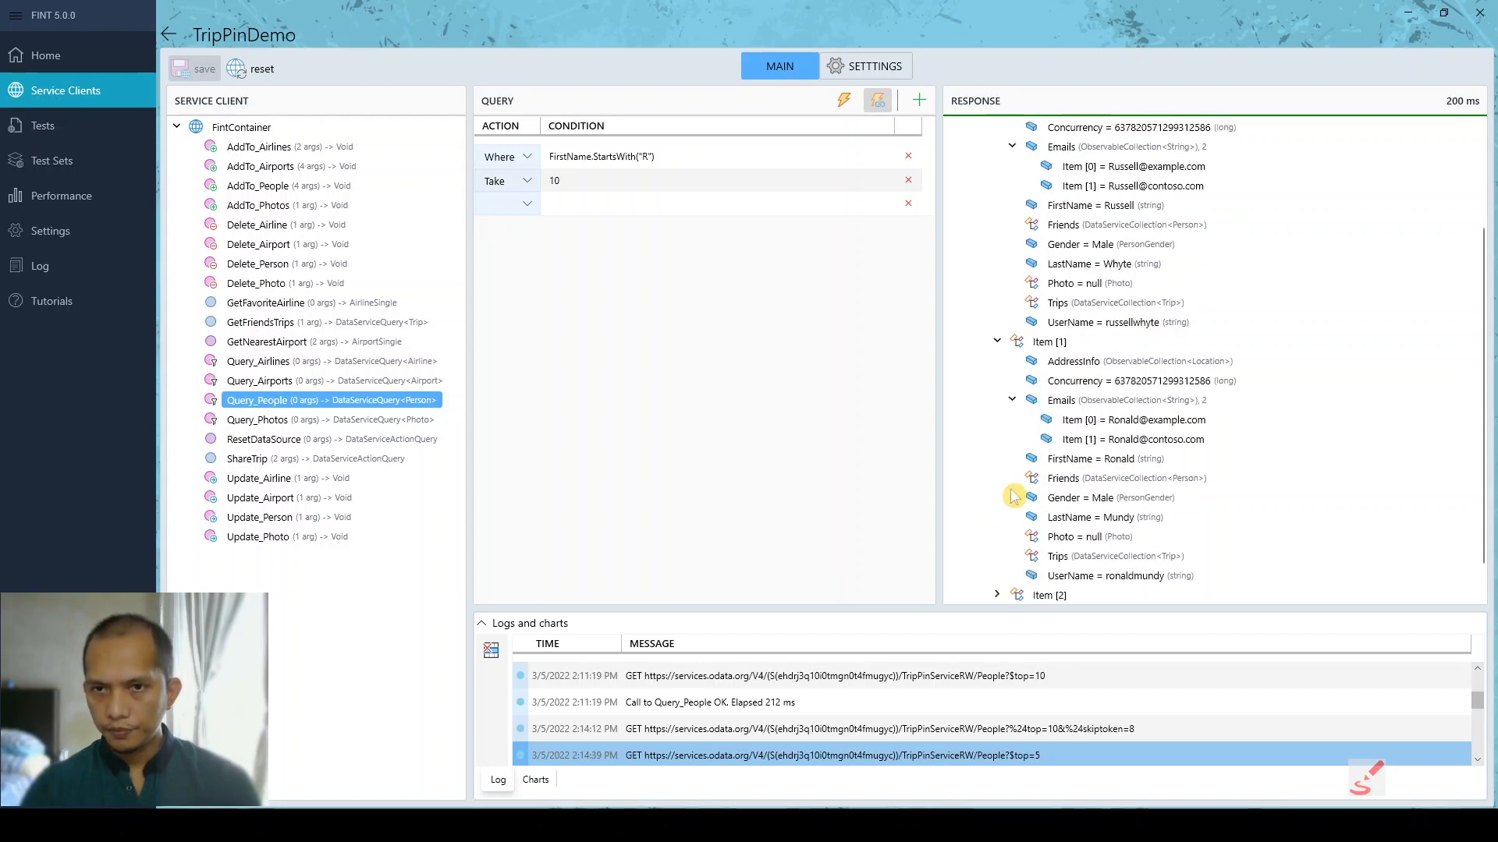
- Change the Take action to OrderBy with LastName as its condition and rerun the people query
left_click(528, 182)
left_click(523, 347)
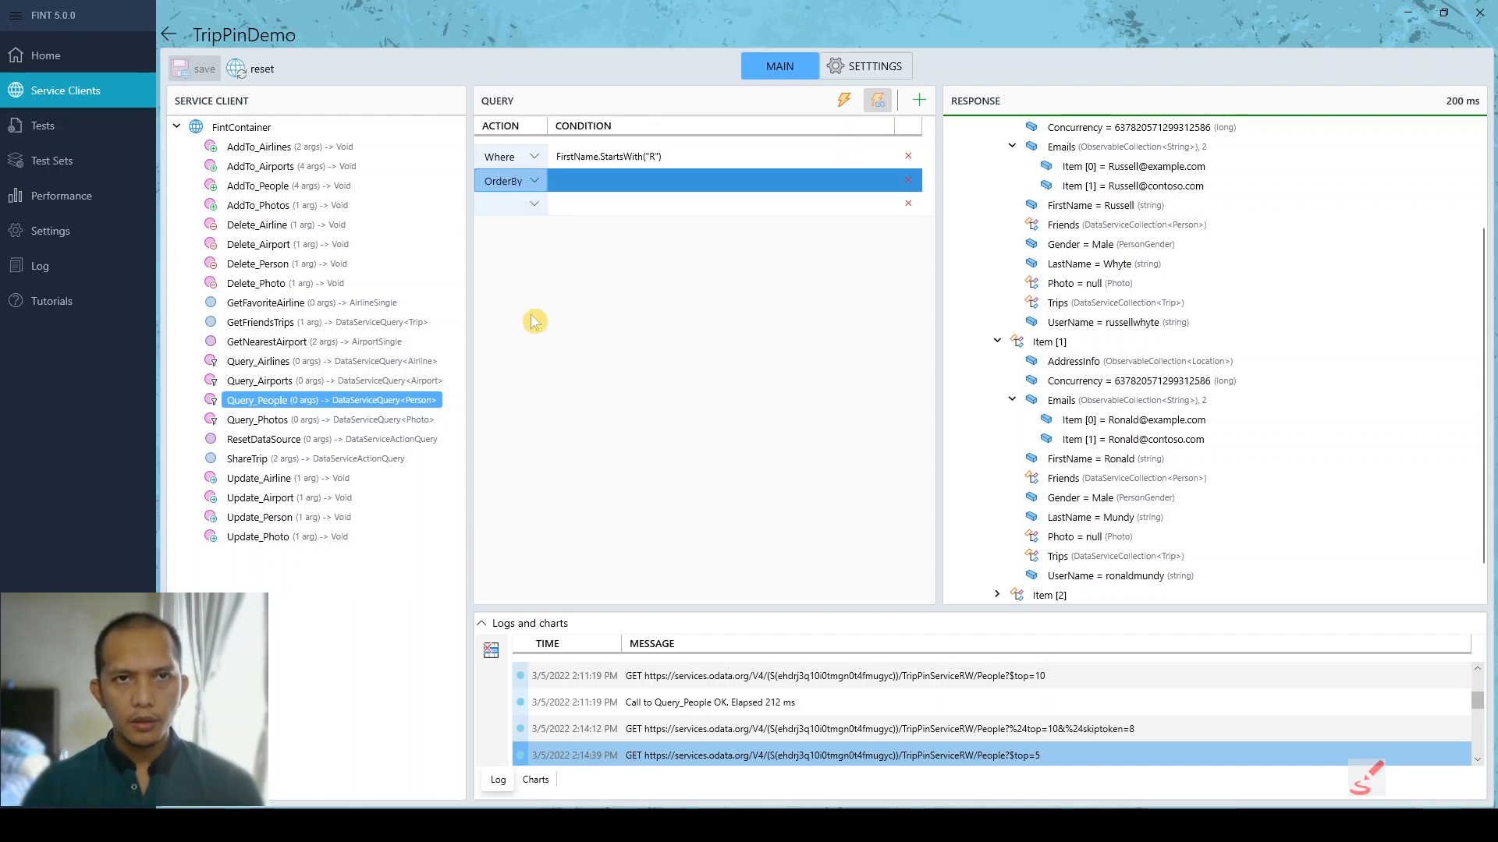
left_click(609, 180)
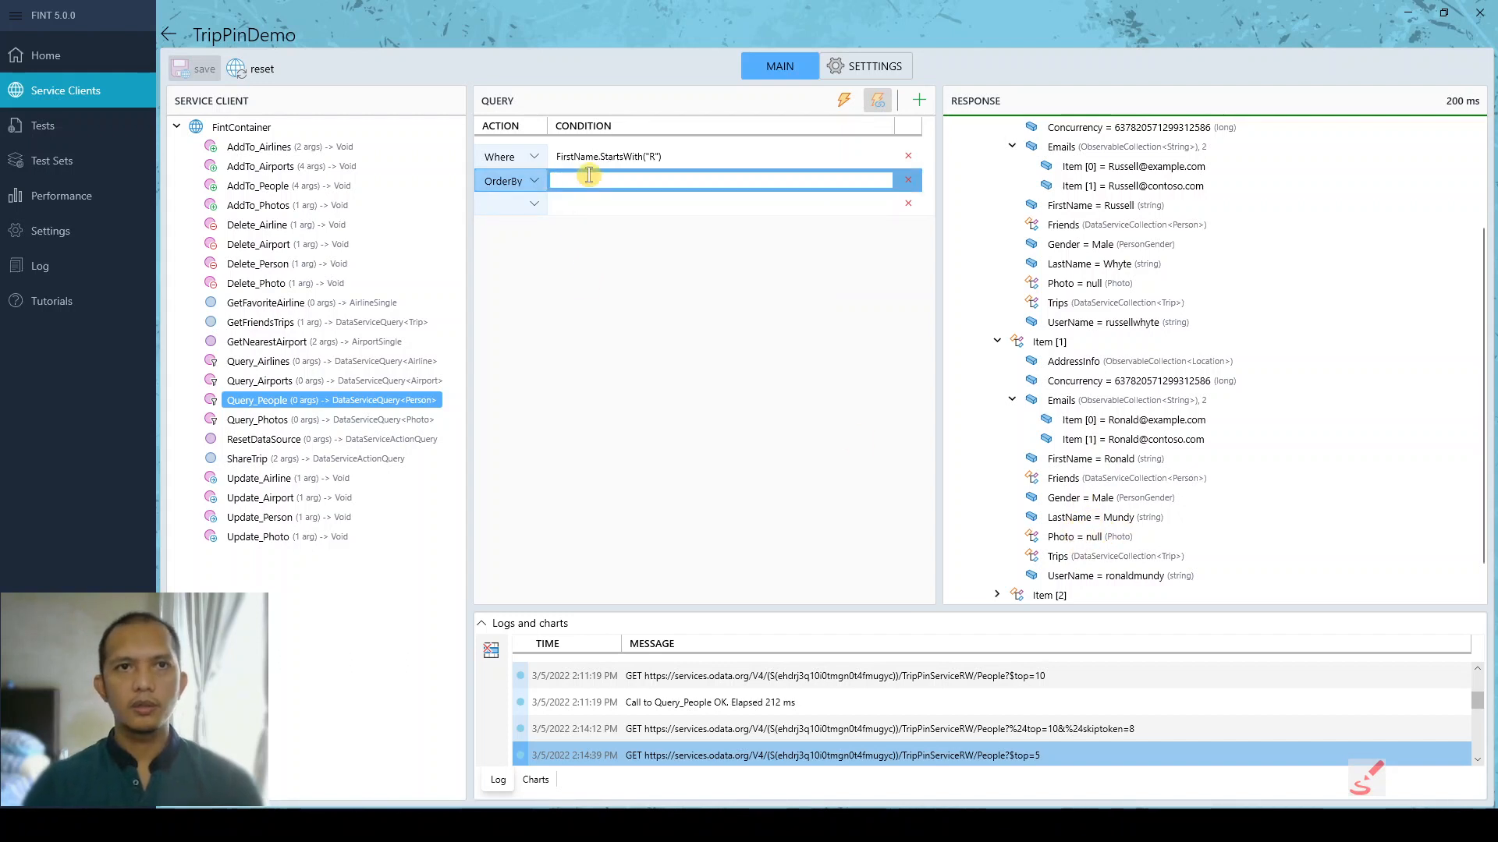
type("LastName")
key("Return")
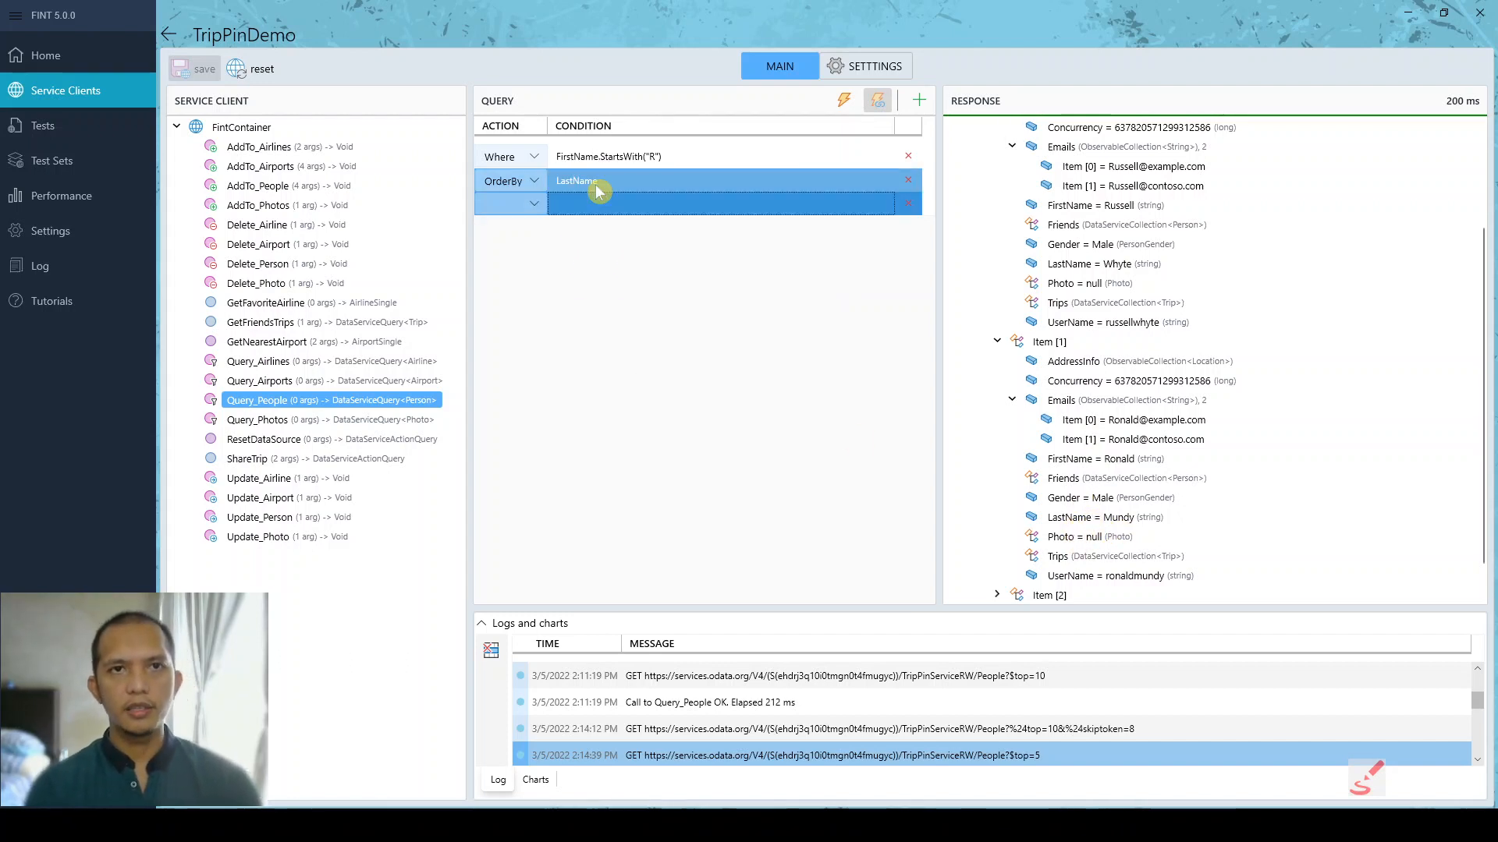
left_click(598, 187)
left_click(847, 101)
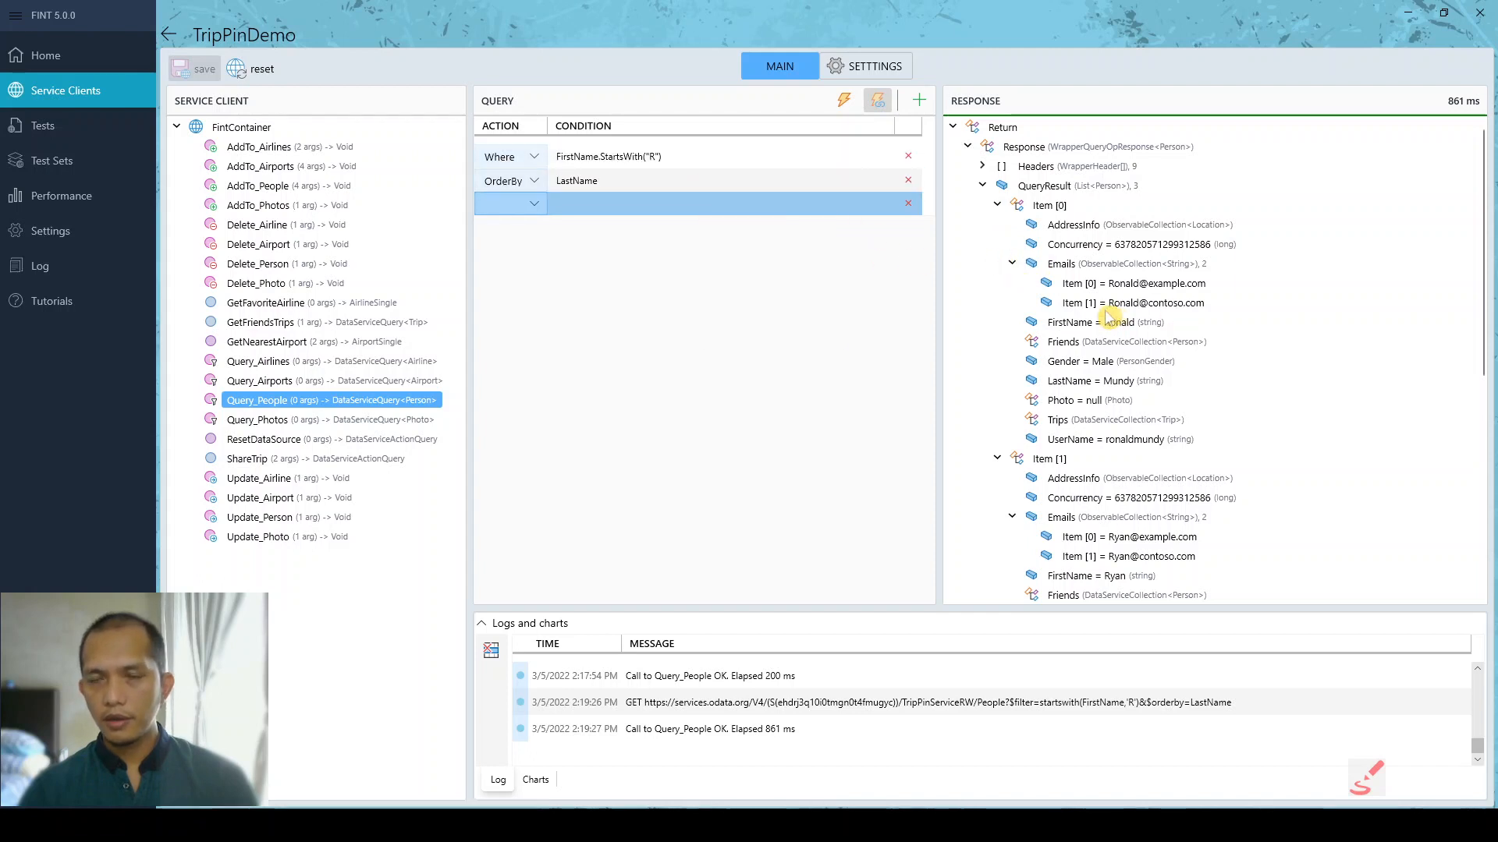
- Check the order of the LastName values across Item [0], Item [1] and Item [2] in the response
left_click(1114, 385)
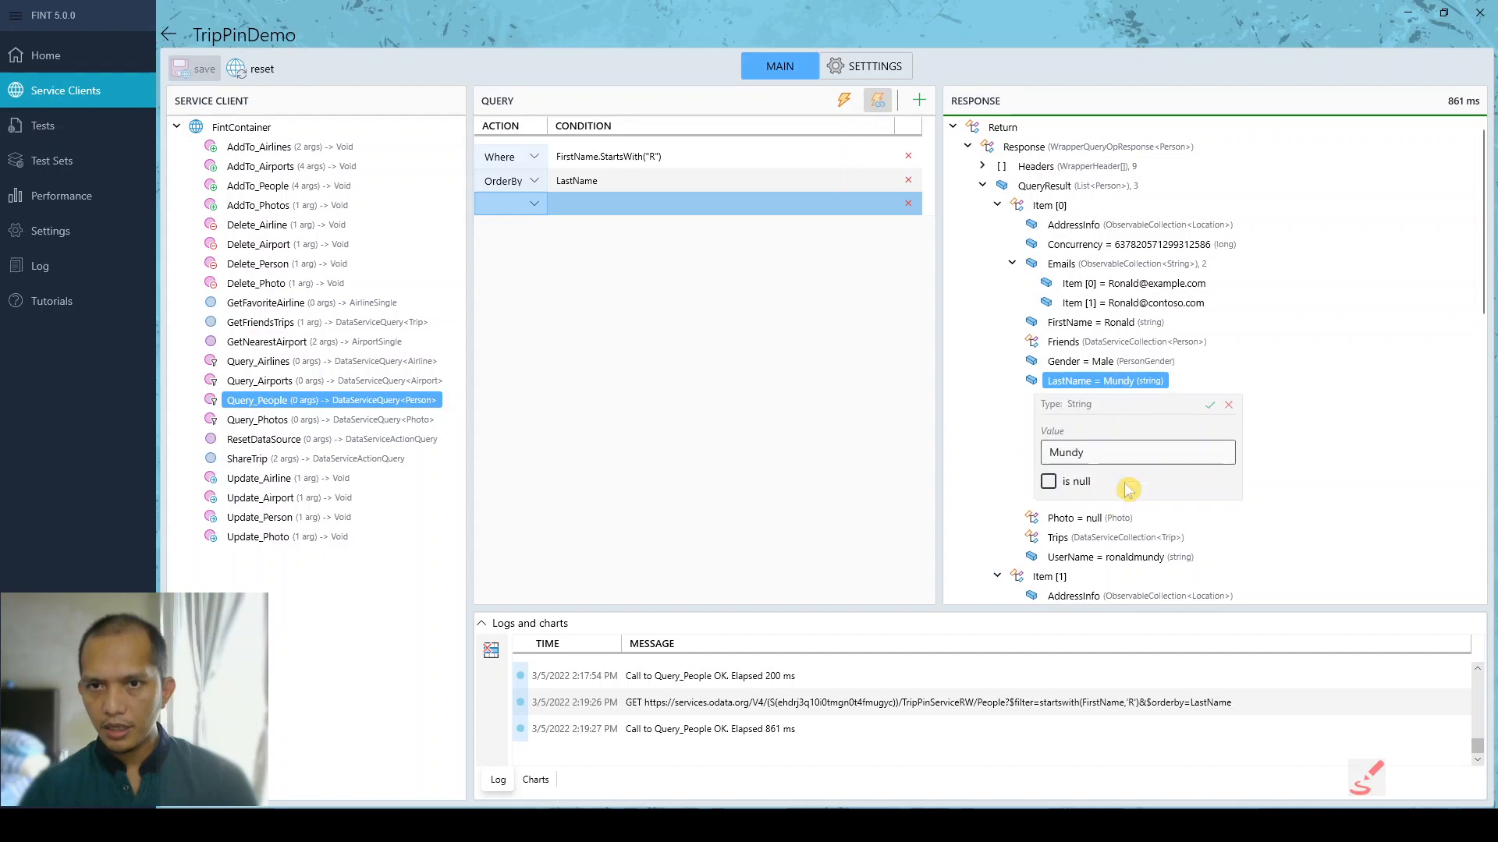
scroll(1125, 495, "down", 2)
scroll(1120, 537, "down", 2)
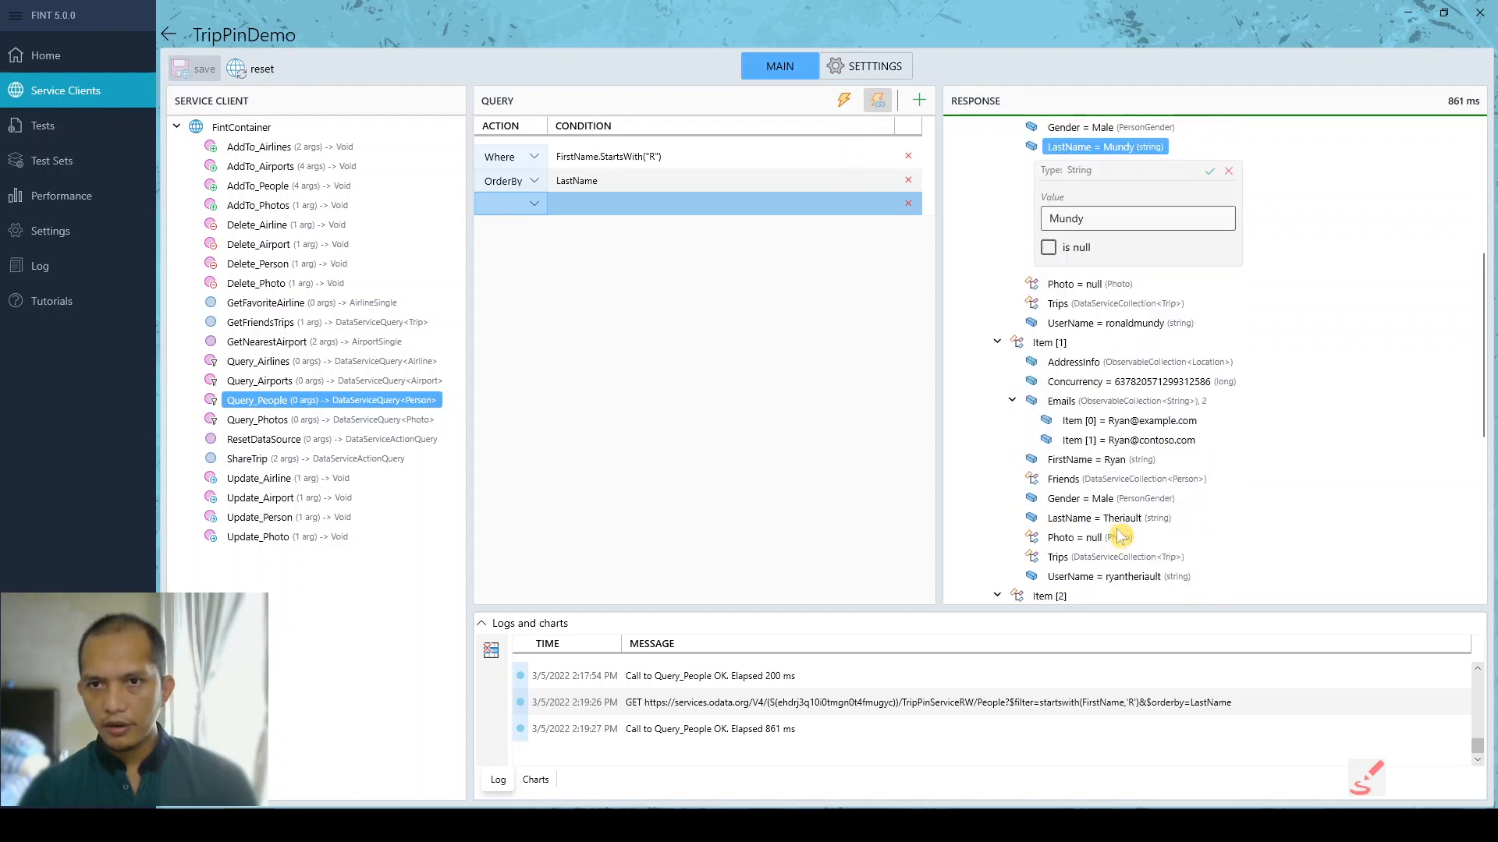
scroll(1120, 537, "down", 3)
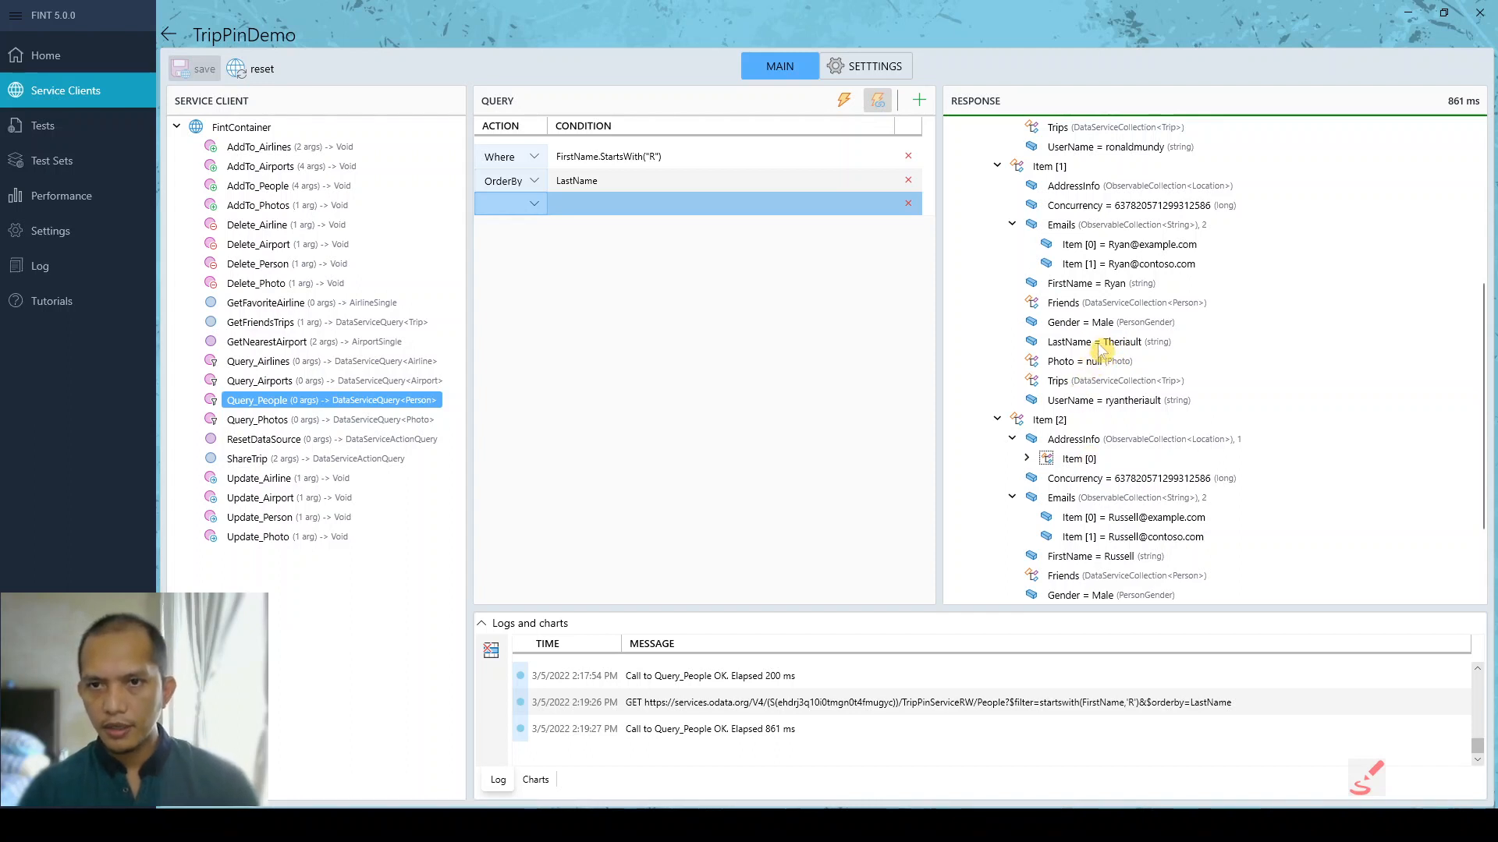
left_click(636, 186)
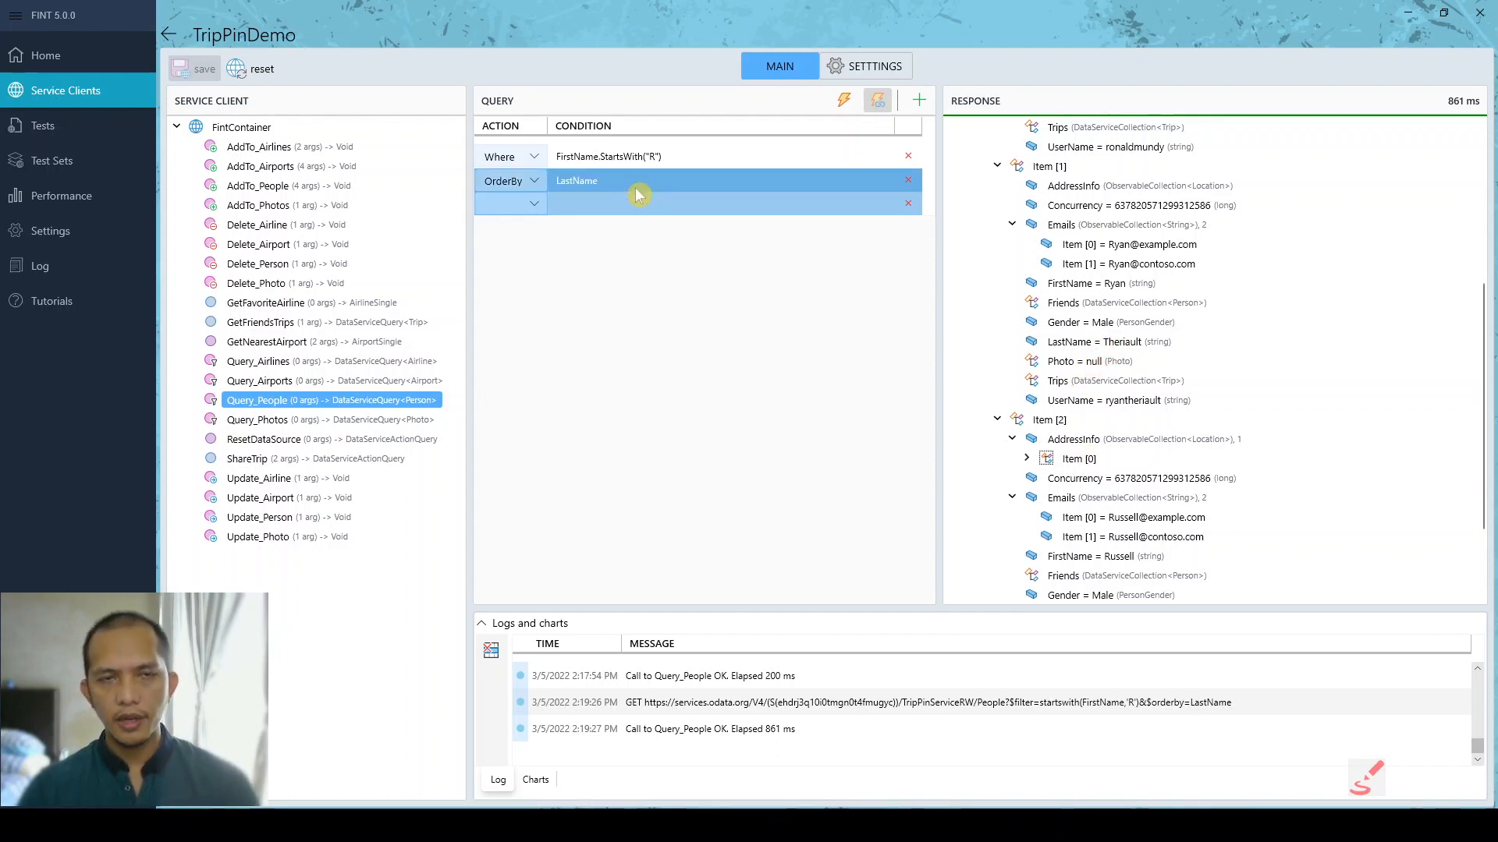
left_click(635, 201)
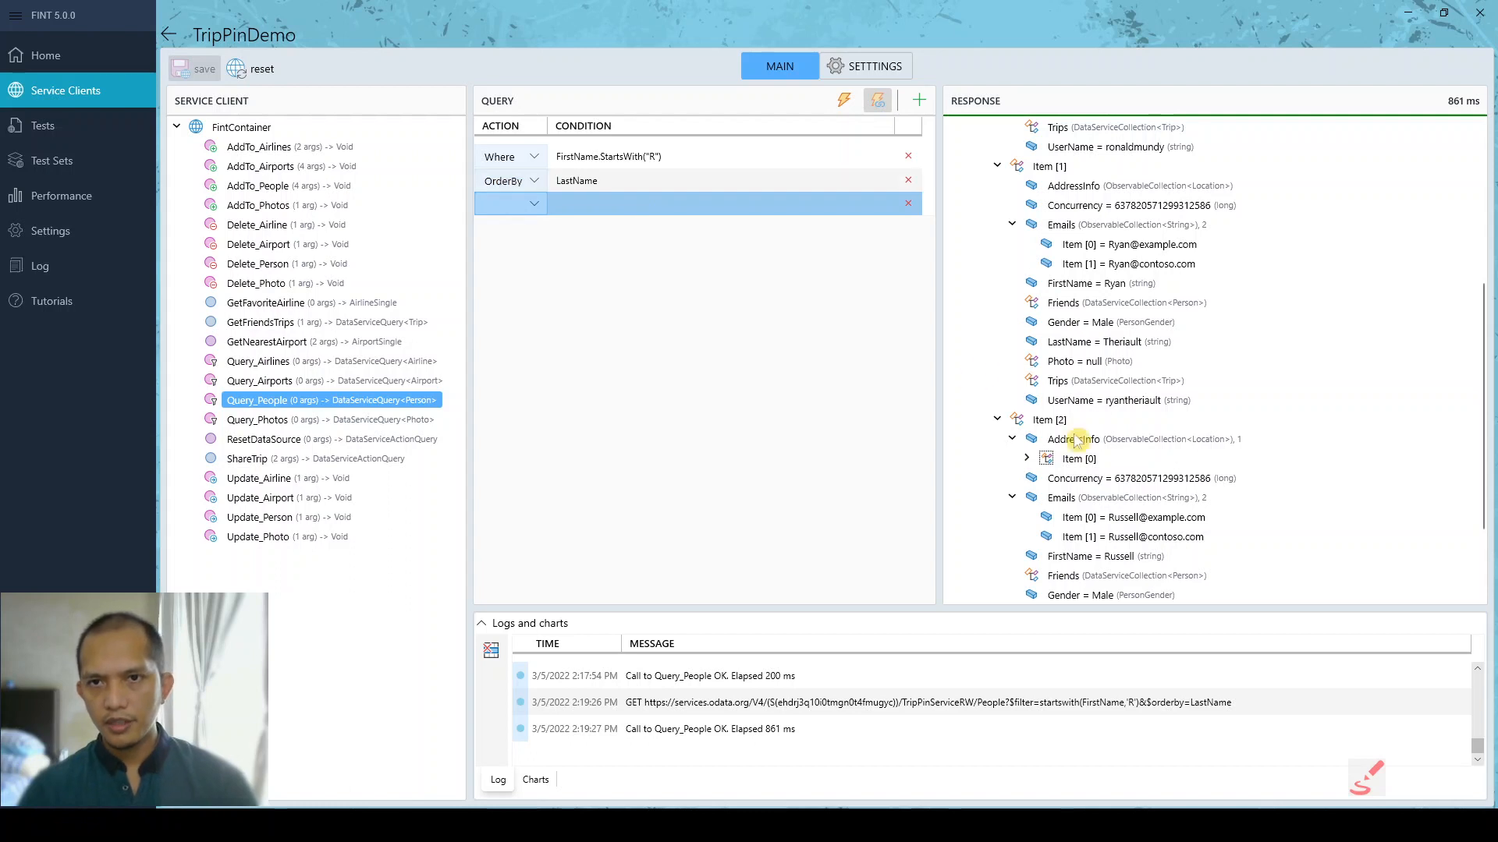
scroll(1121, 556, "down", 2)
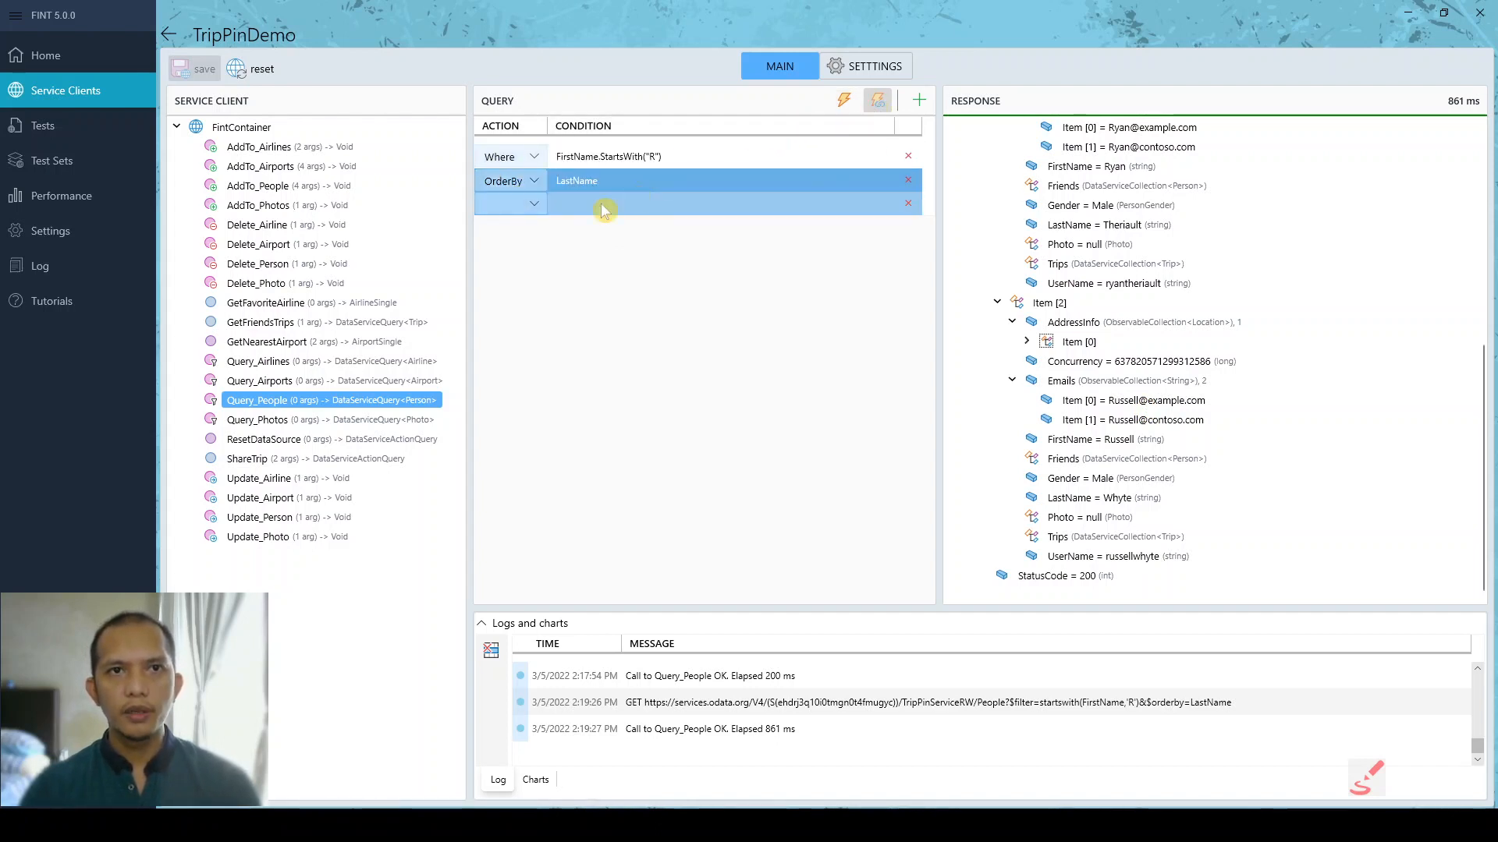
- Add a Take row below the OrderBy condition and collapse all three items in the query result
left_click(921, 102)
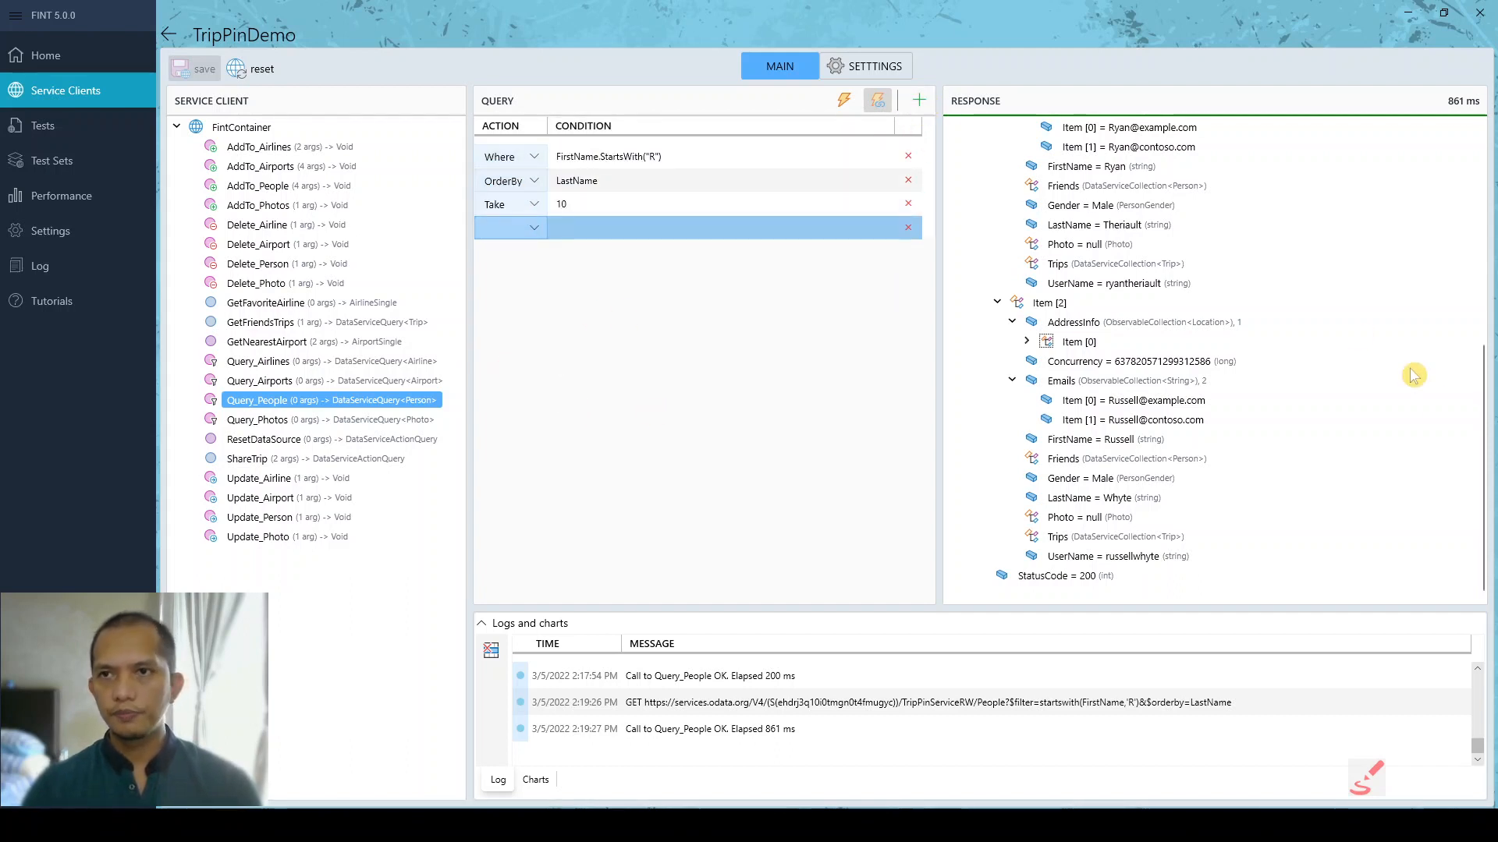
scroll(1003, 304, "up", 10)
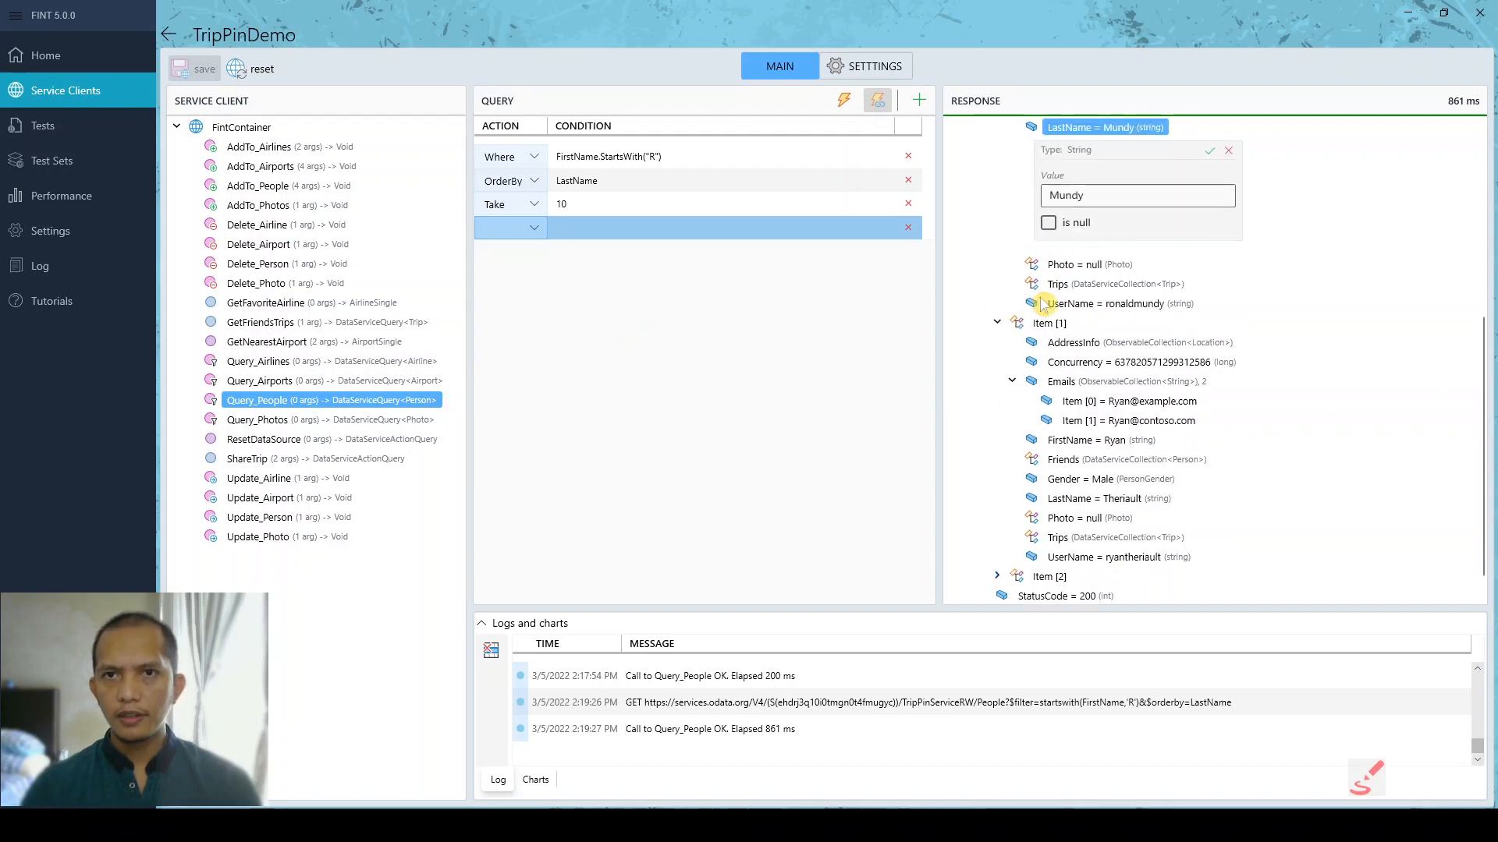
left_click(1002, 211)
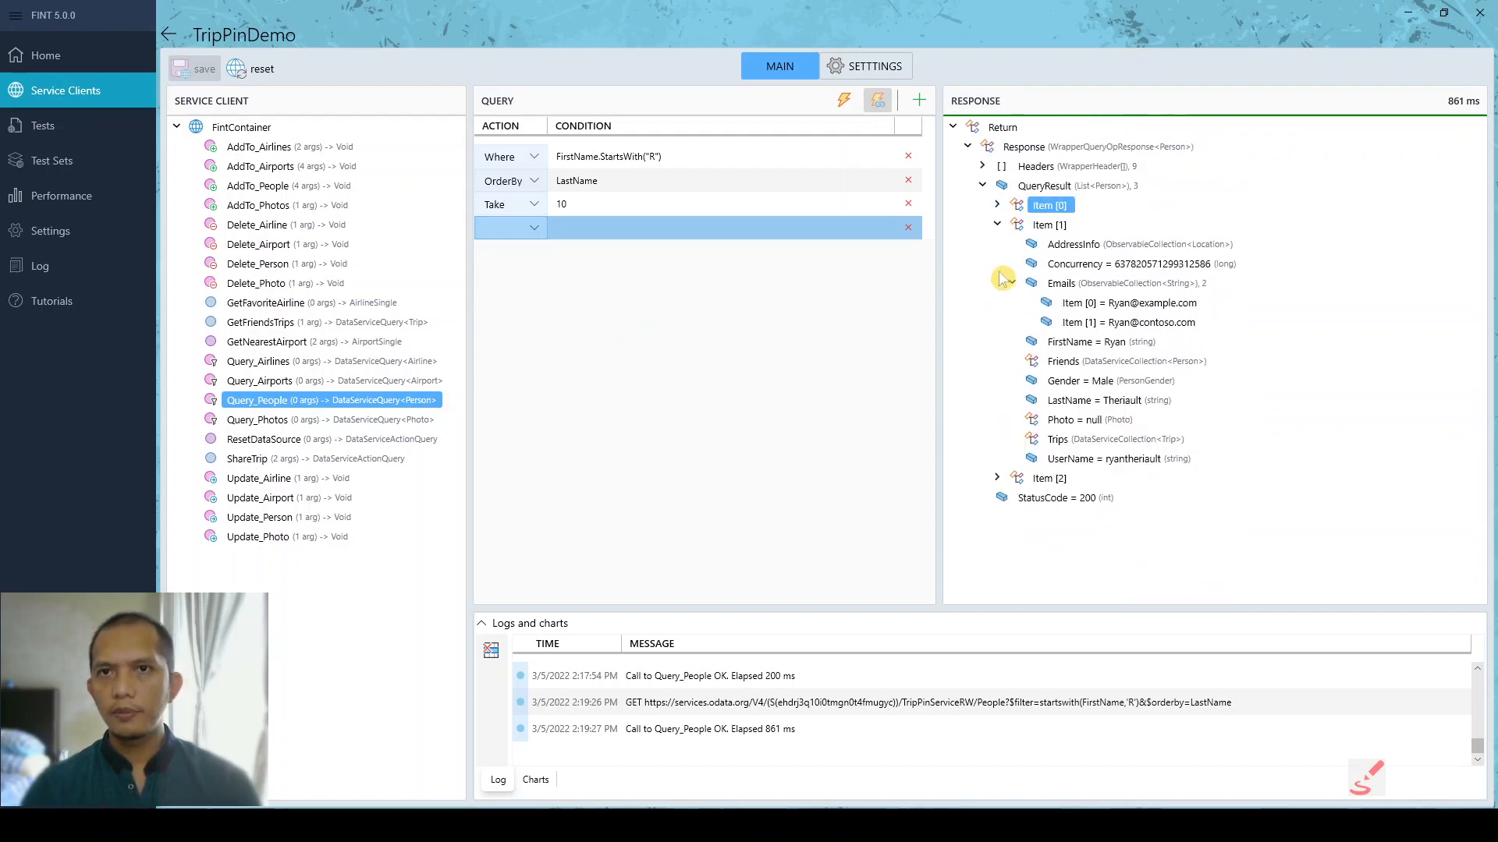
left_click(998, 206)
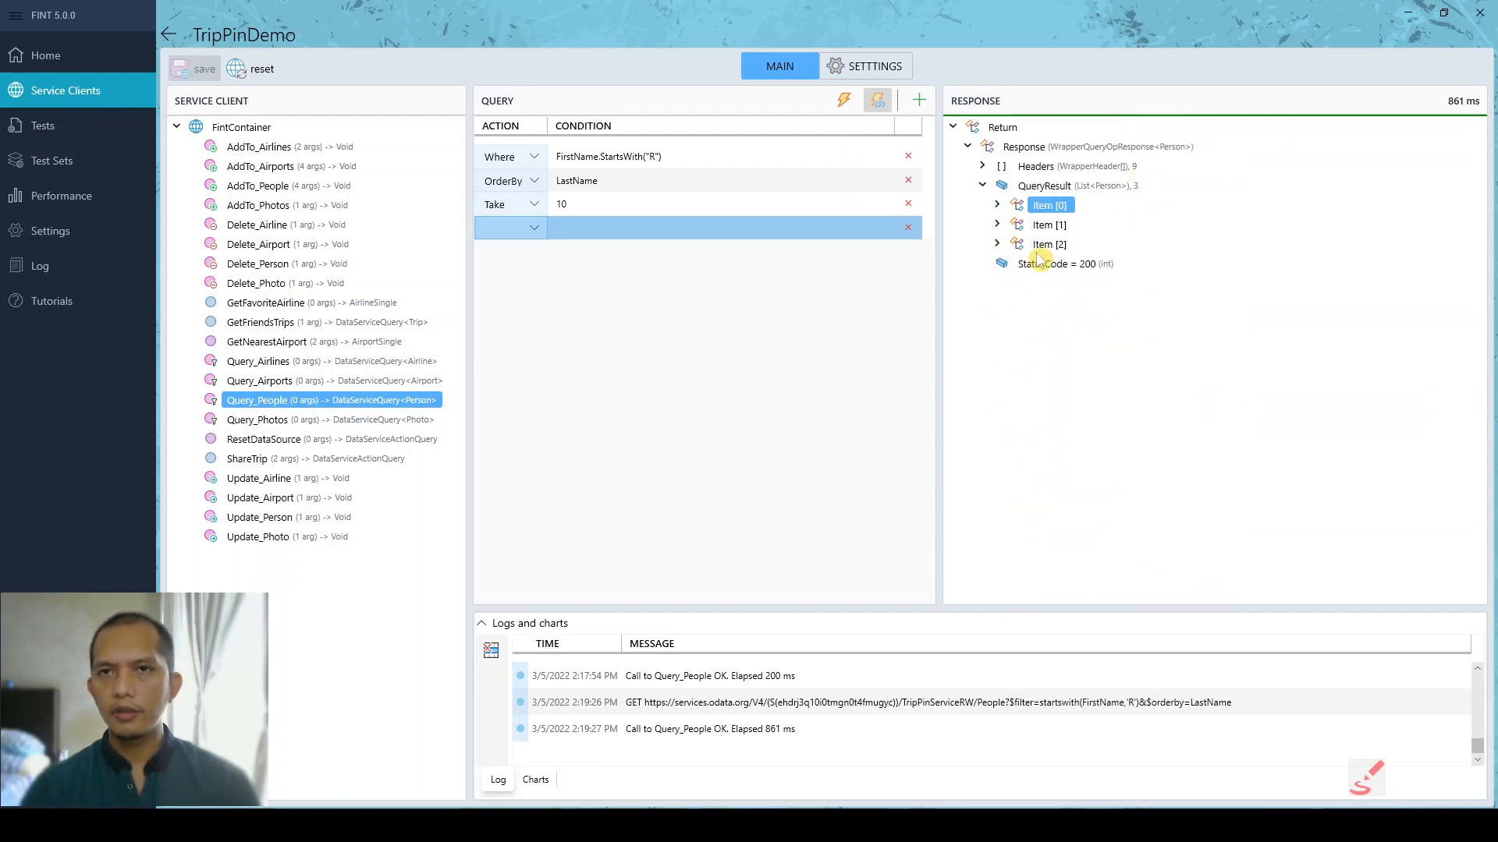
- Set the Take condition to 2, rerun the people query and review the returned items
left_click(630, 205)
left_click(627, 202)
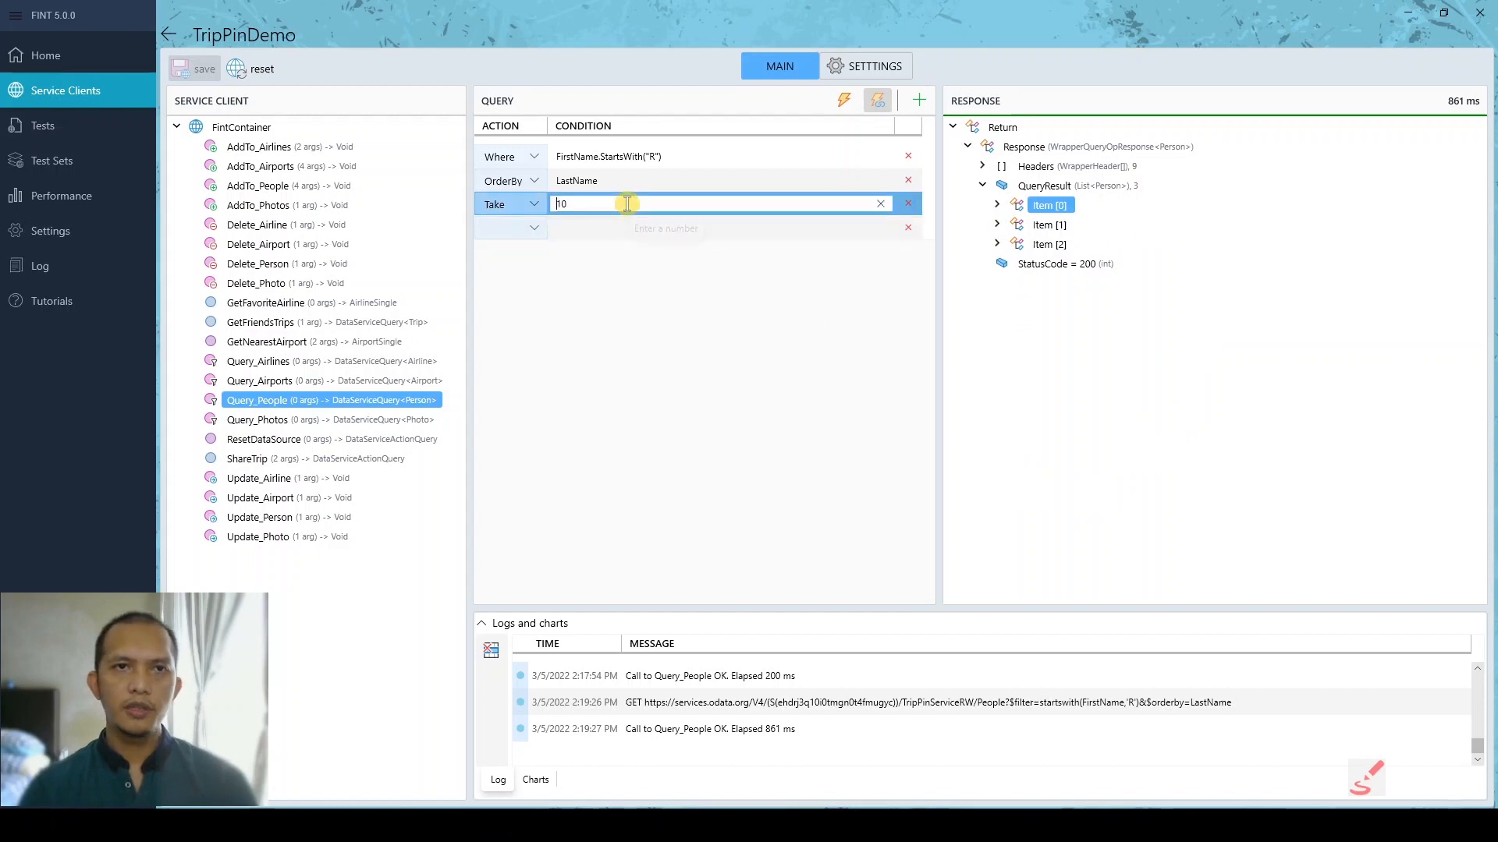
type("2")
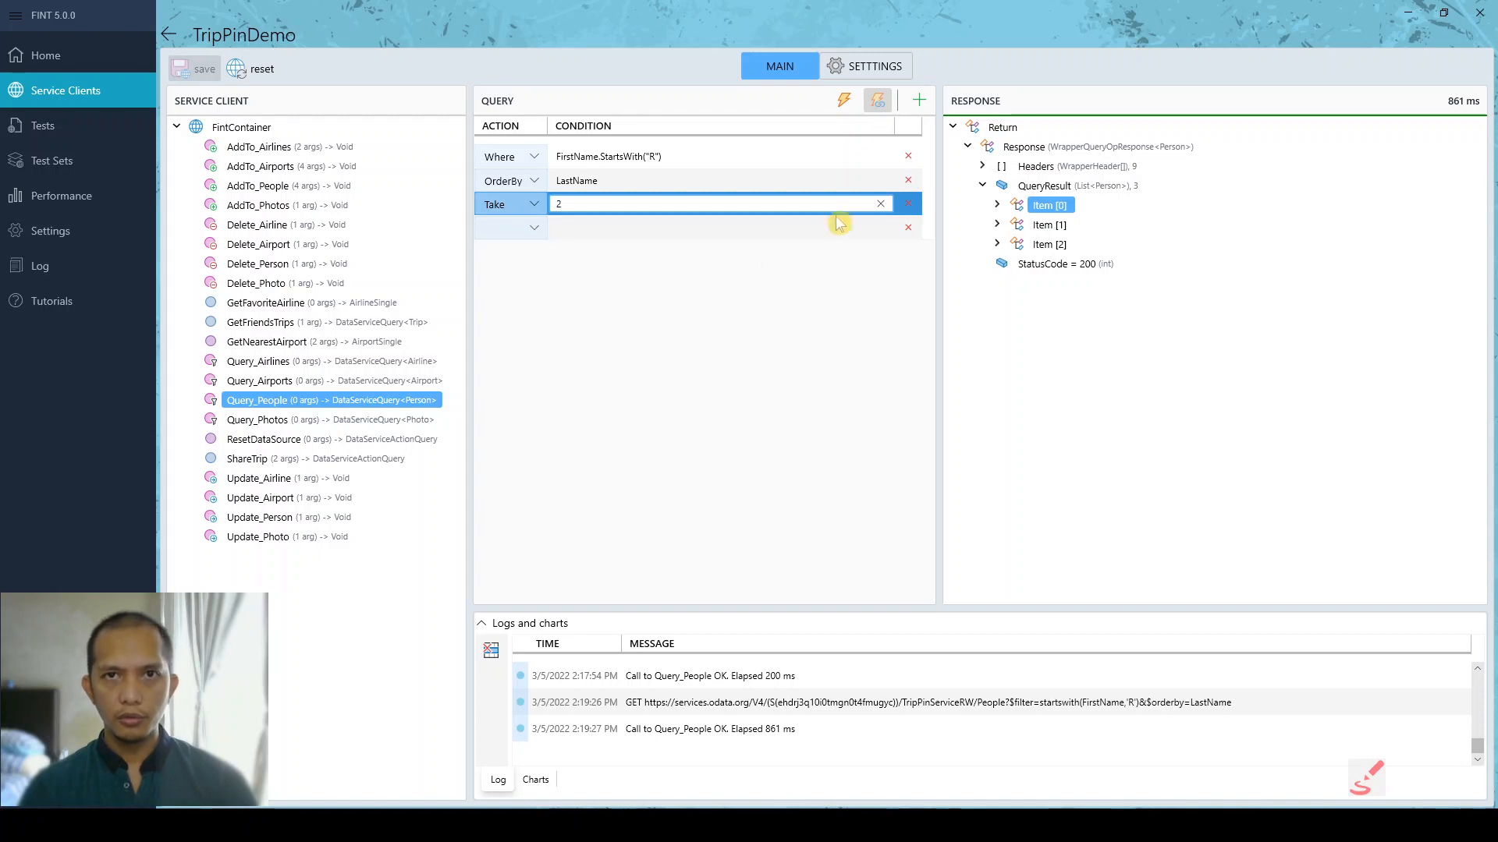
left_click(846, 100)
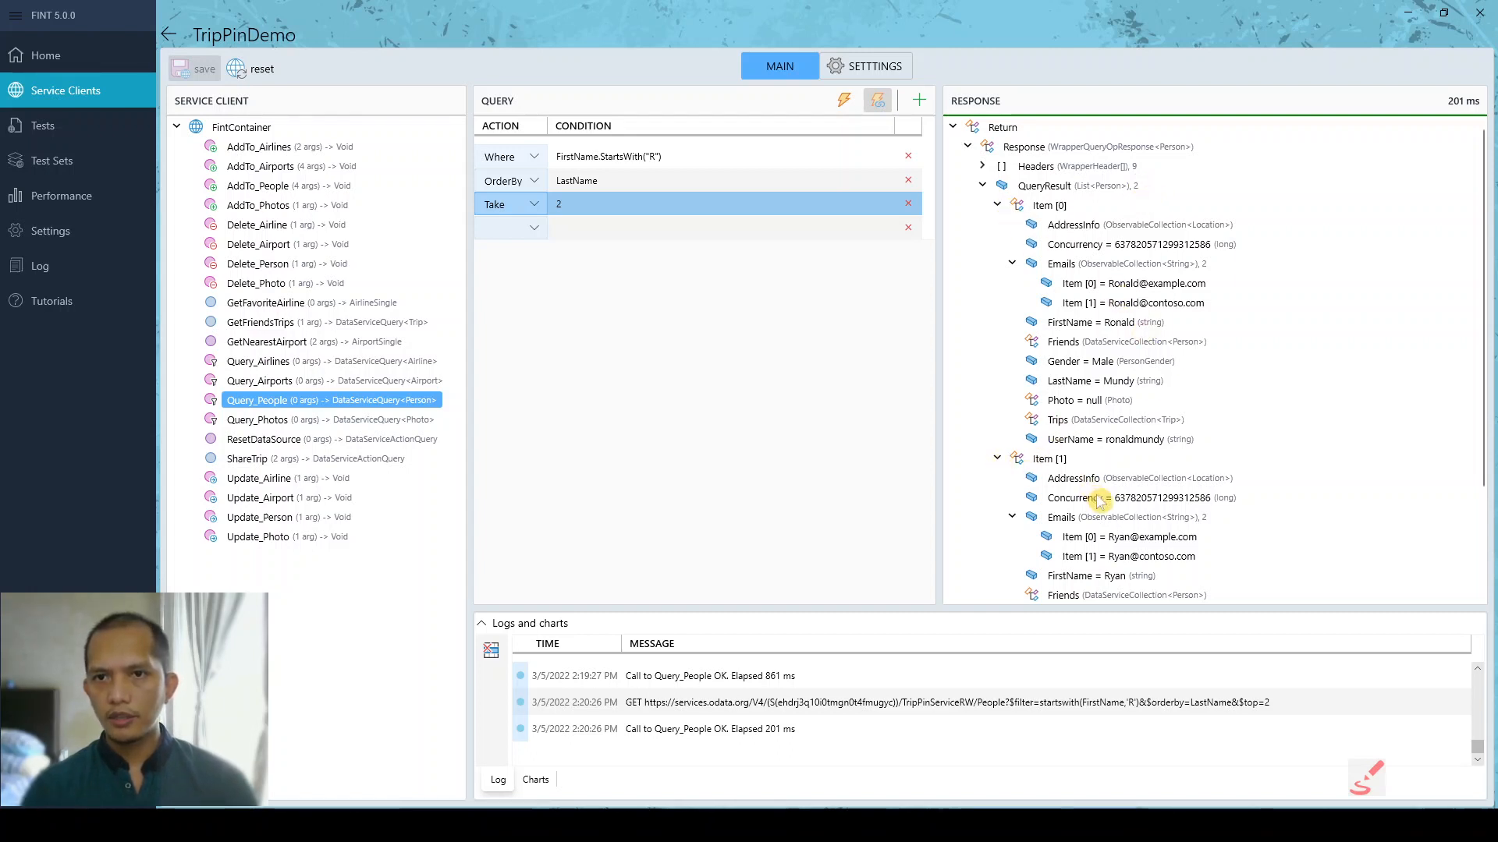
scroll(1113, 535, "down", 3)
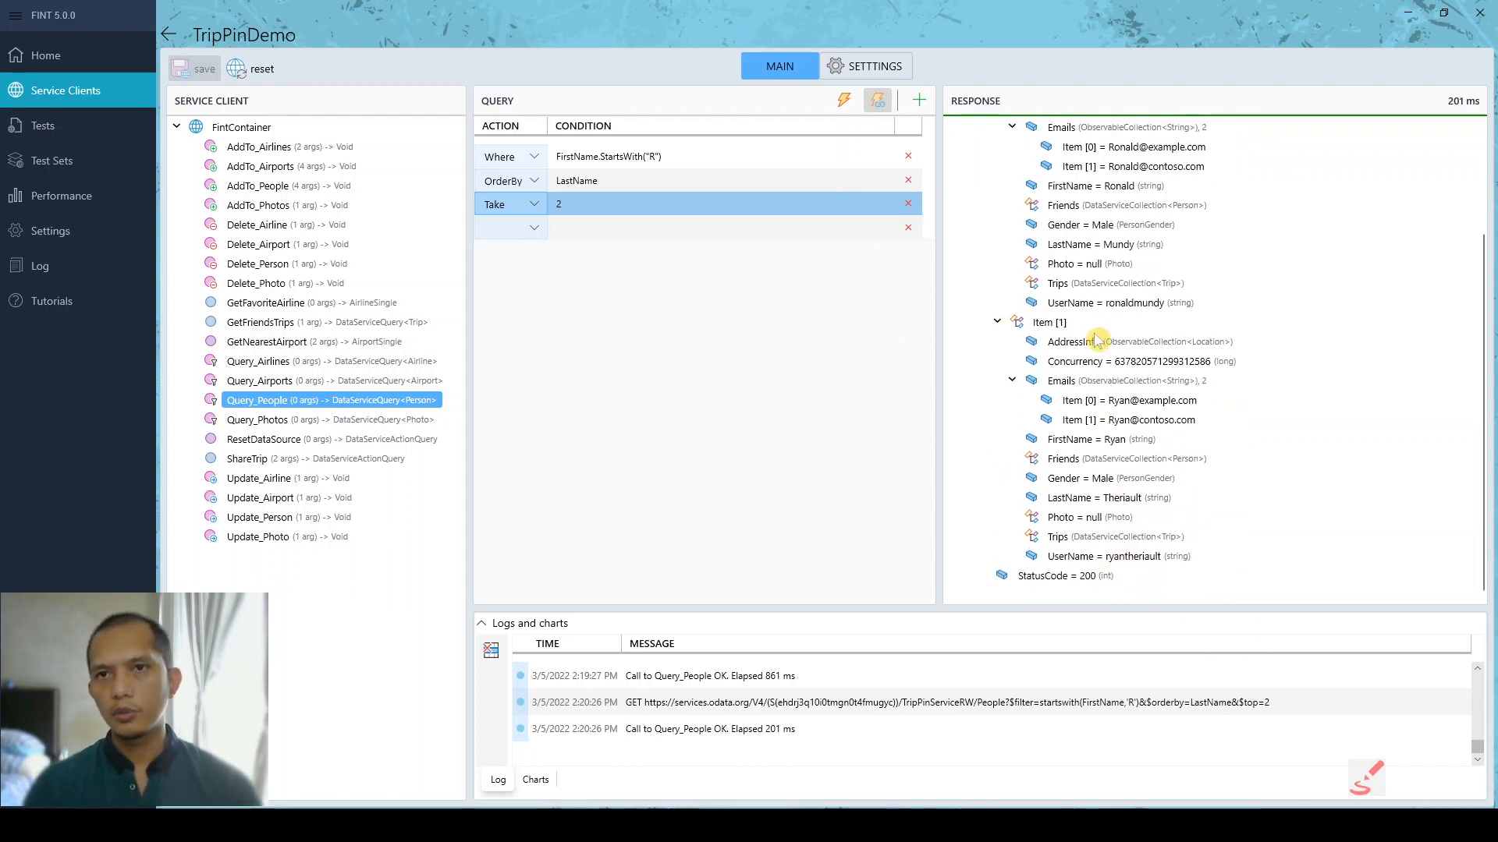
left_click(876, 233)
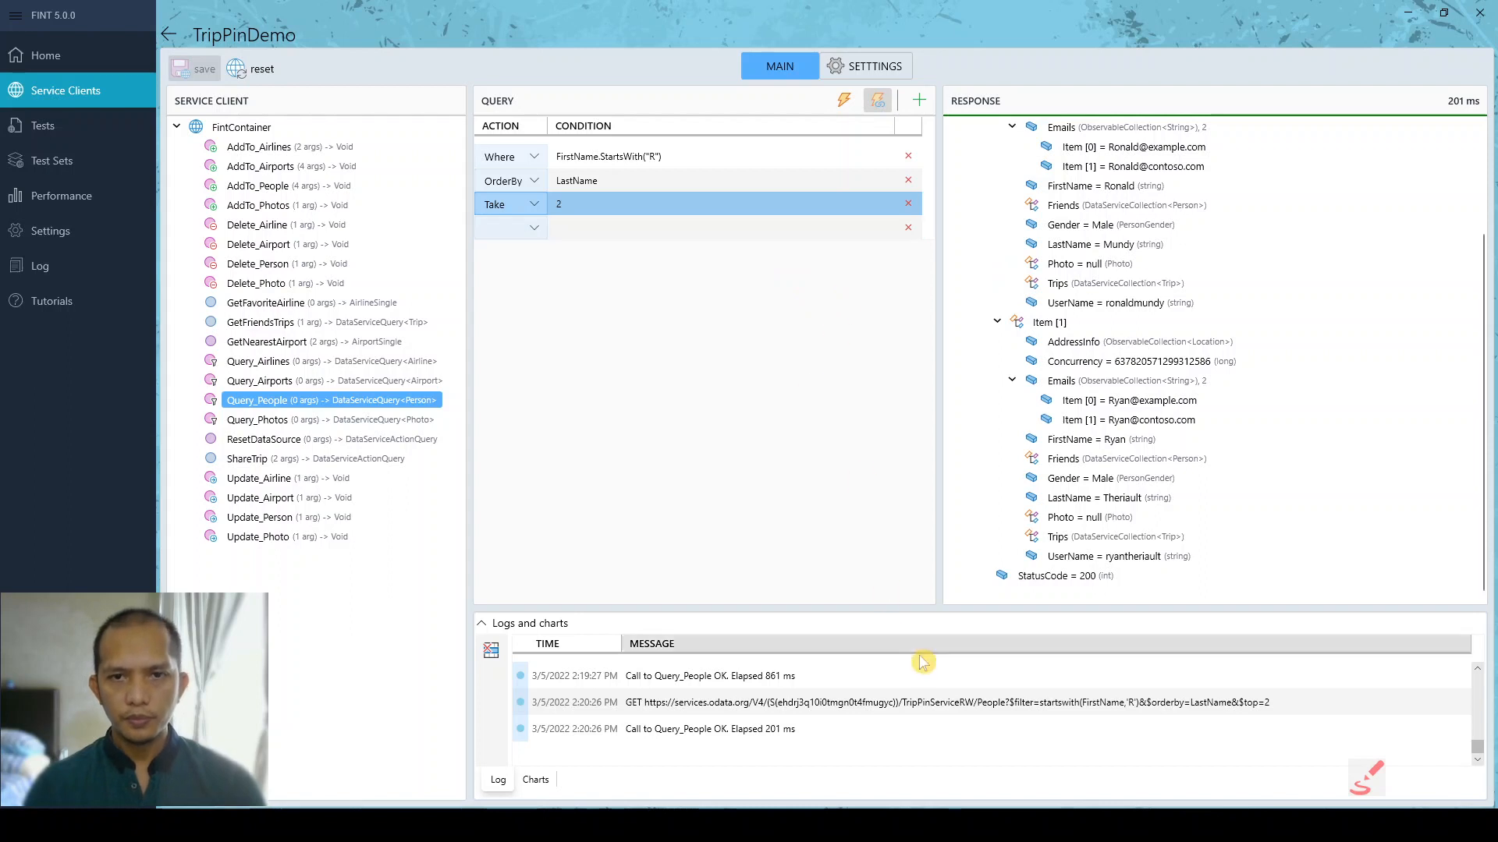
- Enlarge the log area and open the trace of the latest GET request to examine its filter, orderby and top parameters
left_click_drag(919, 609, 903, 357)
left_click(1162, 712)
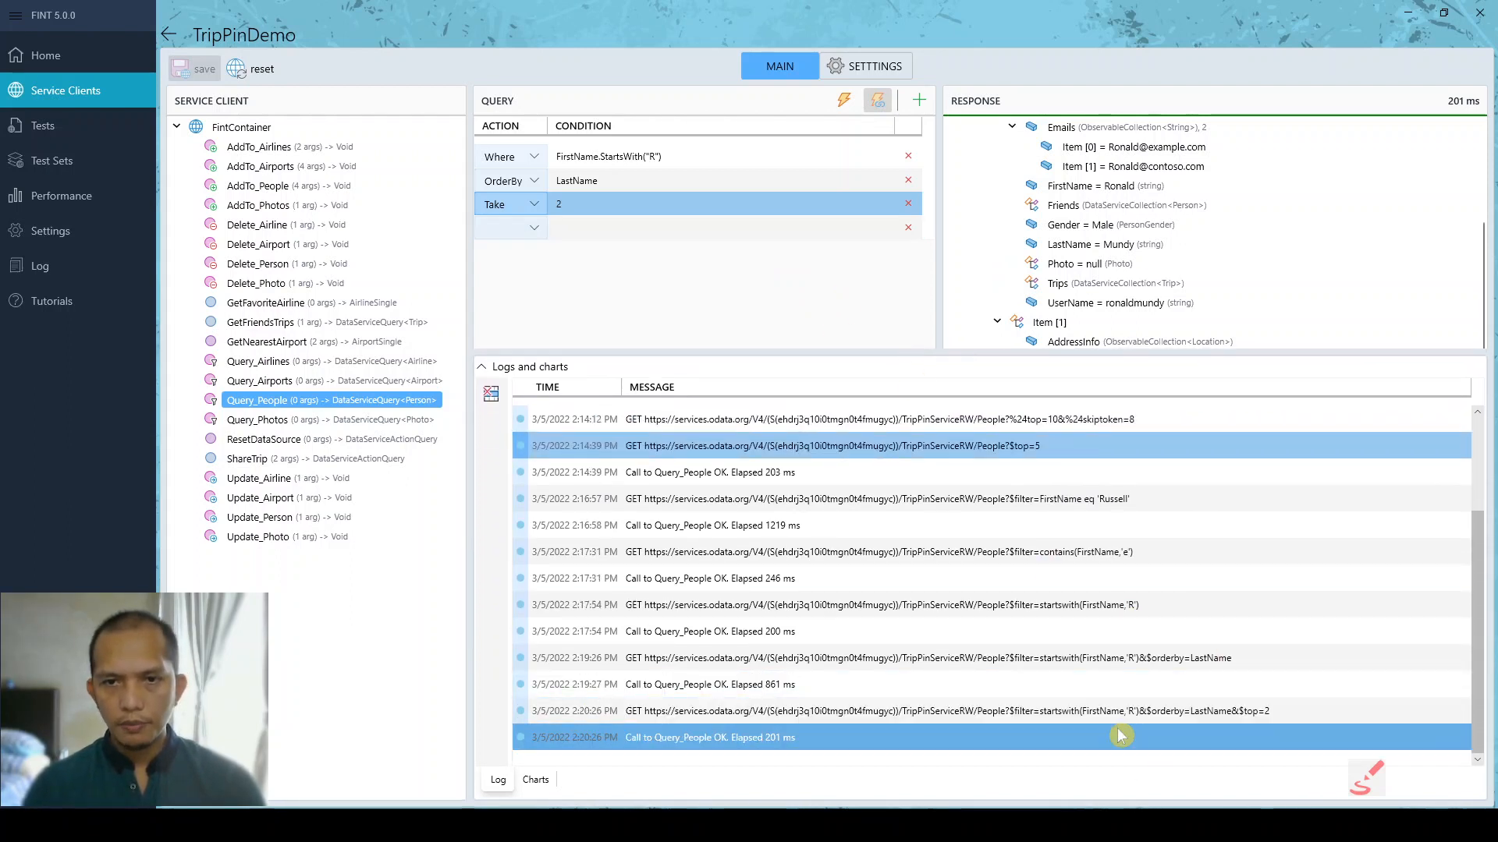
double_click(1106, 713)
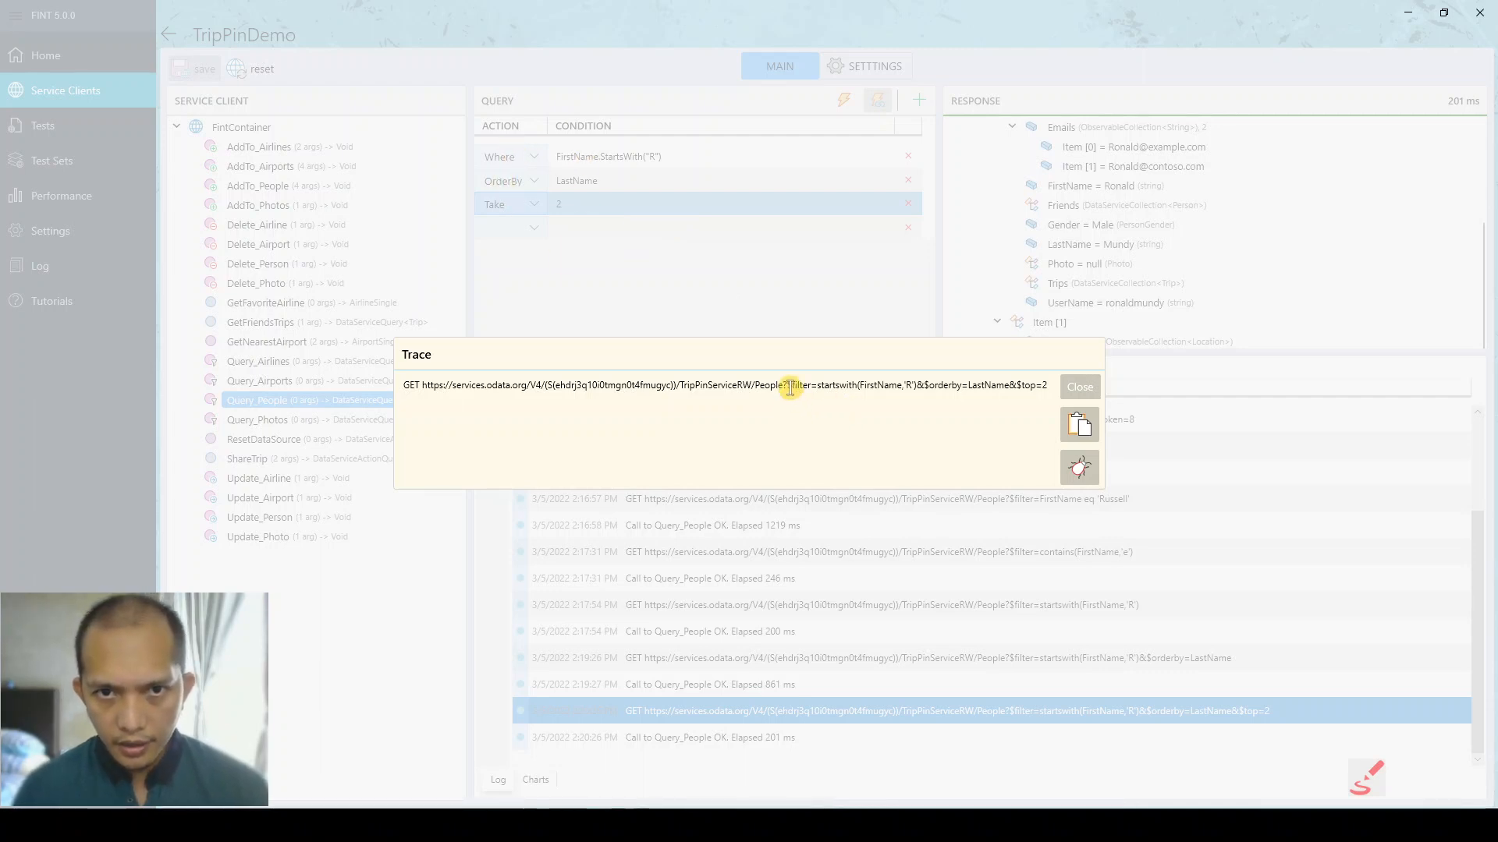
left_click_drag(787, 385, 1055, 409)
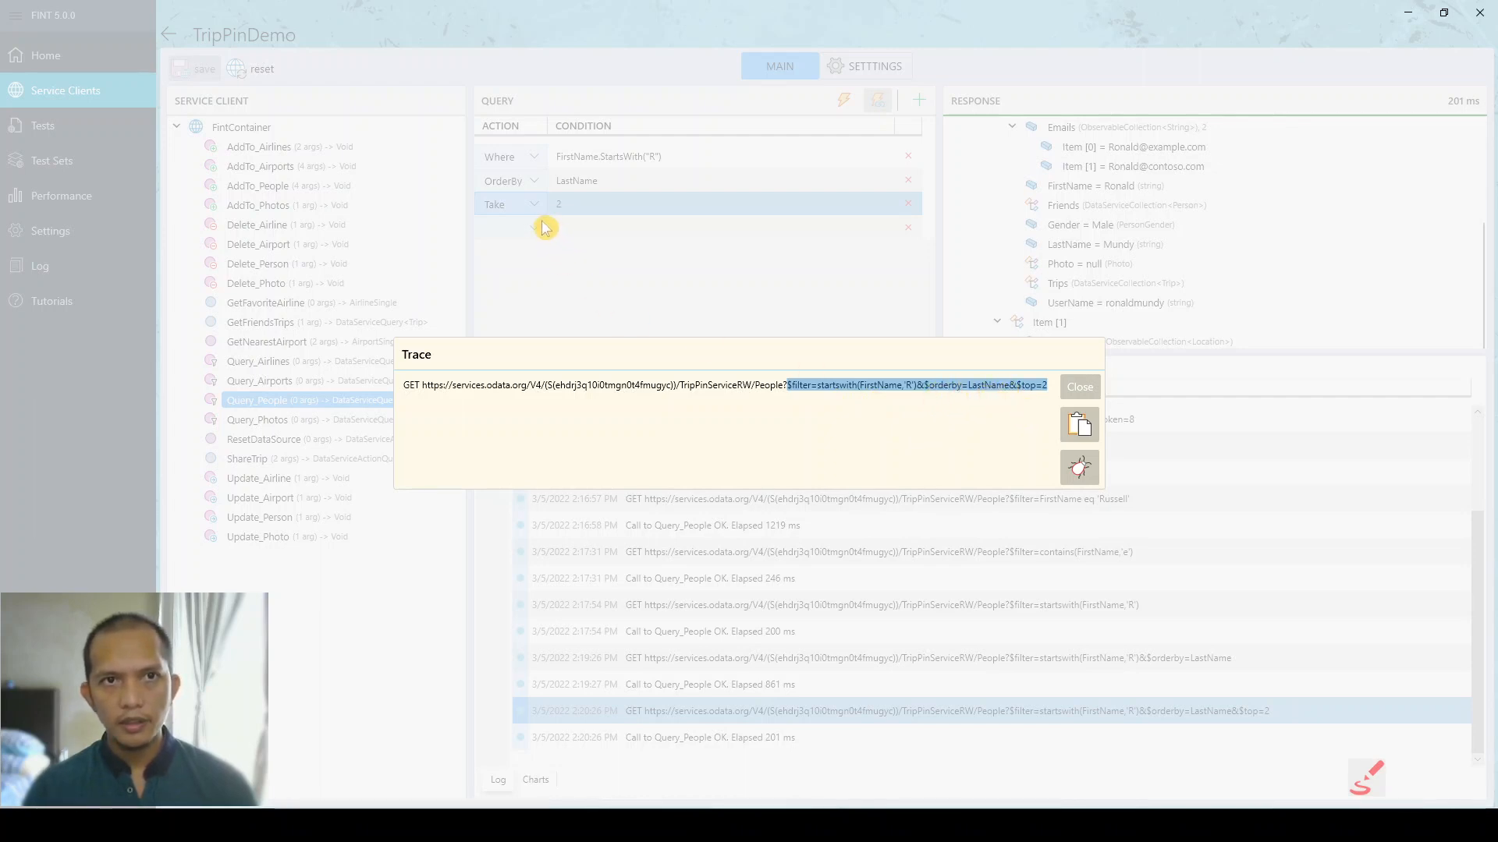
left_click(1079, 387)
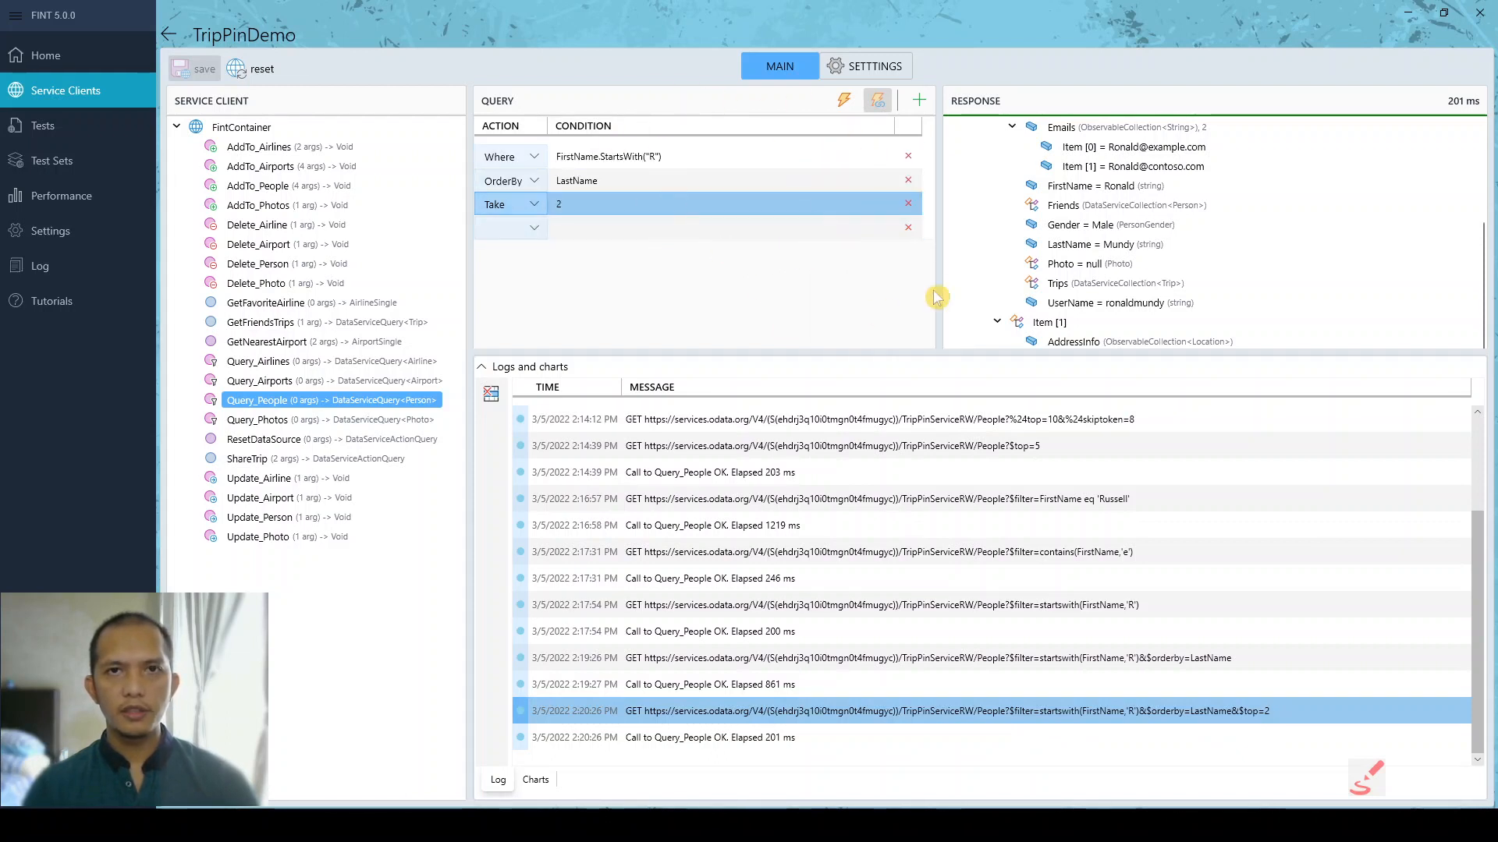
left_click(832, 187)
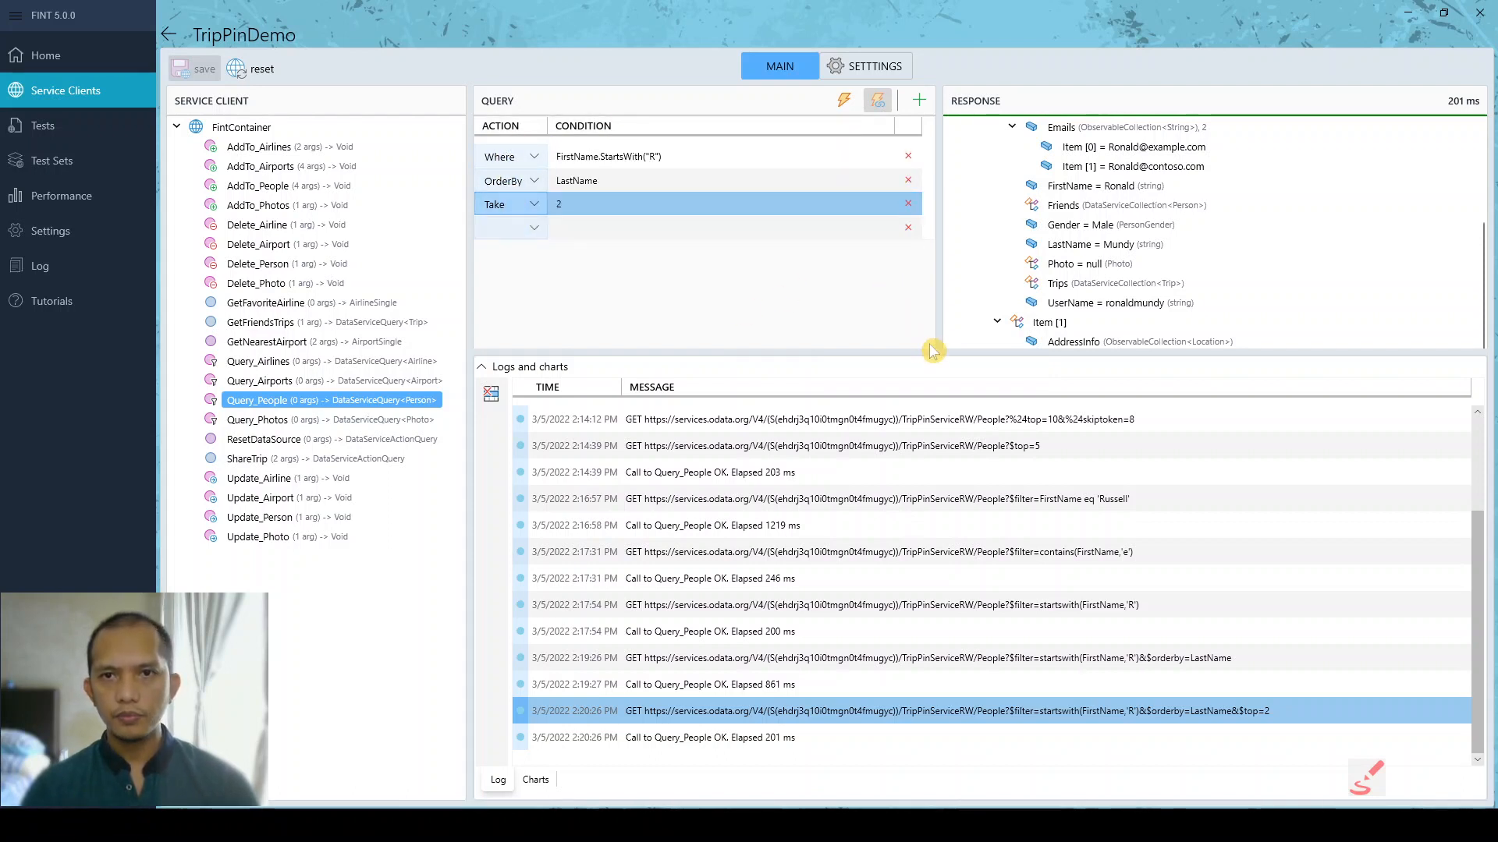
- Shrink the log area, then examine the Trips property of Item [0] in the response and collapse Item [1]
left_click_drag(942, 352, 923, 628)
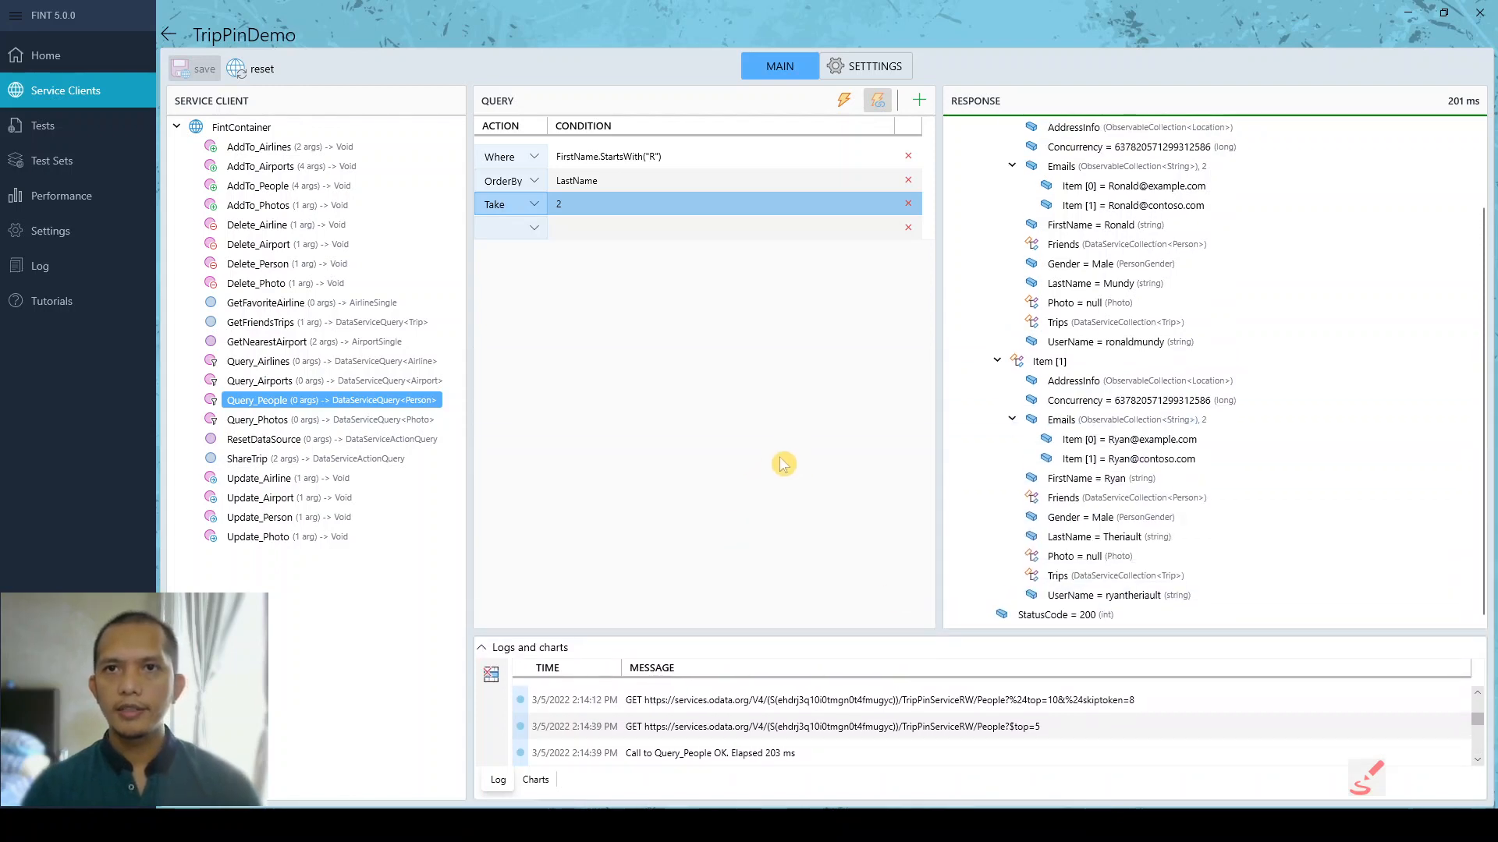
scroll(1308, 293, "up", 2)
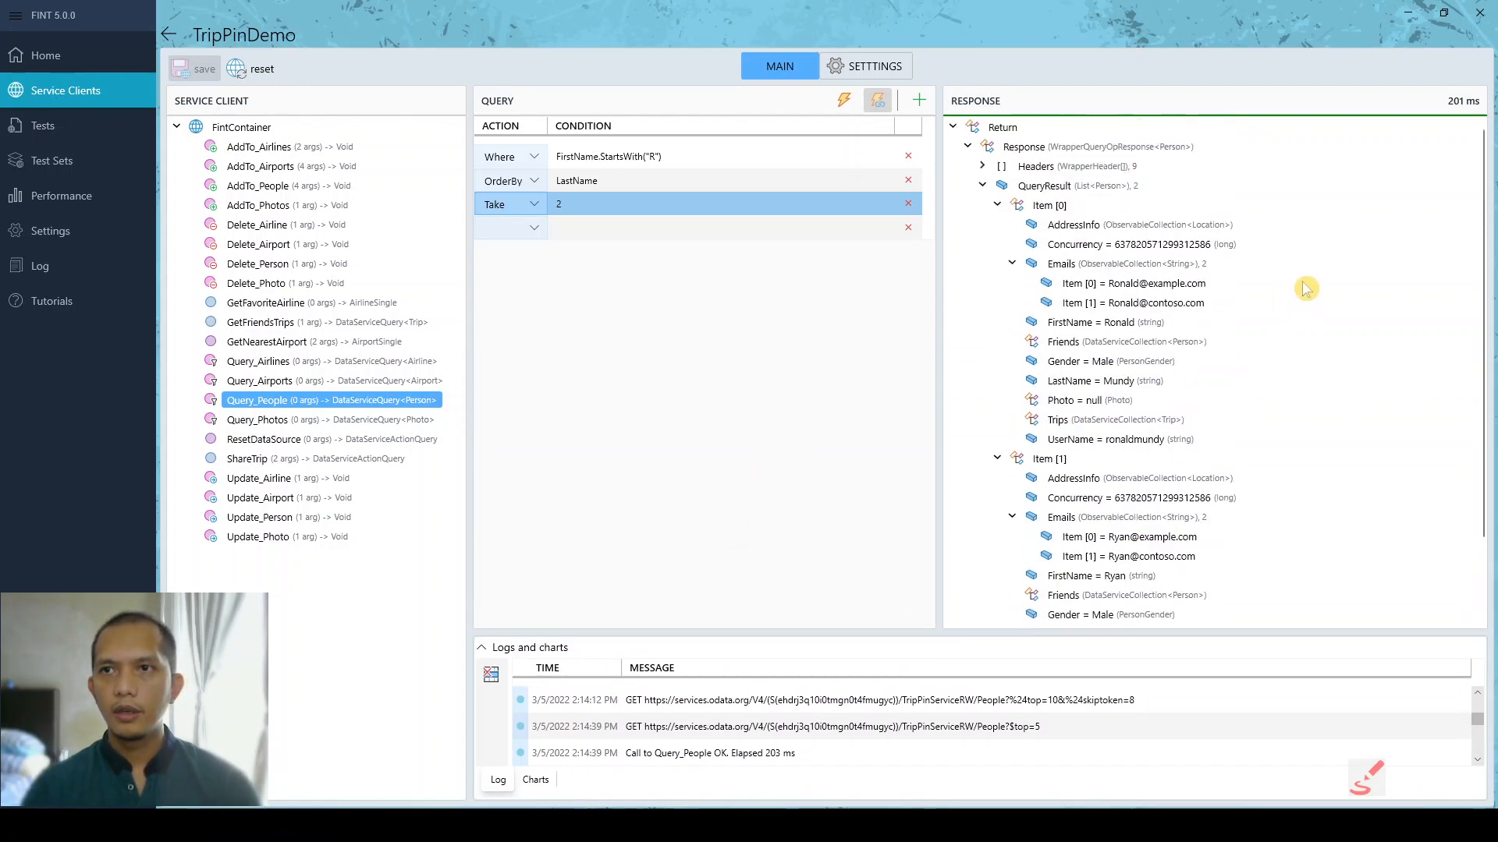
left_click(997, 206)
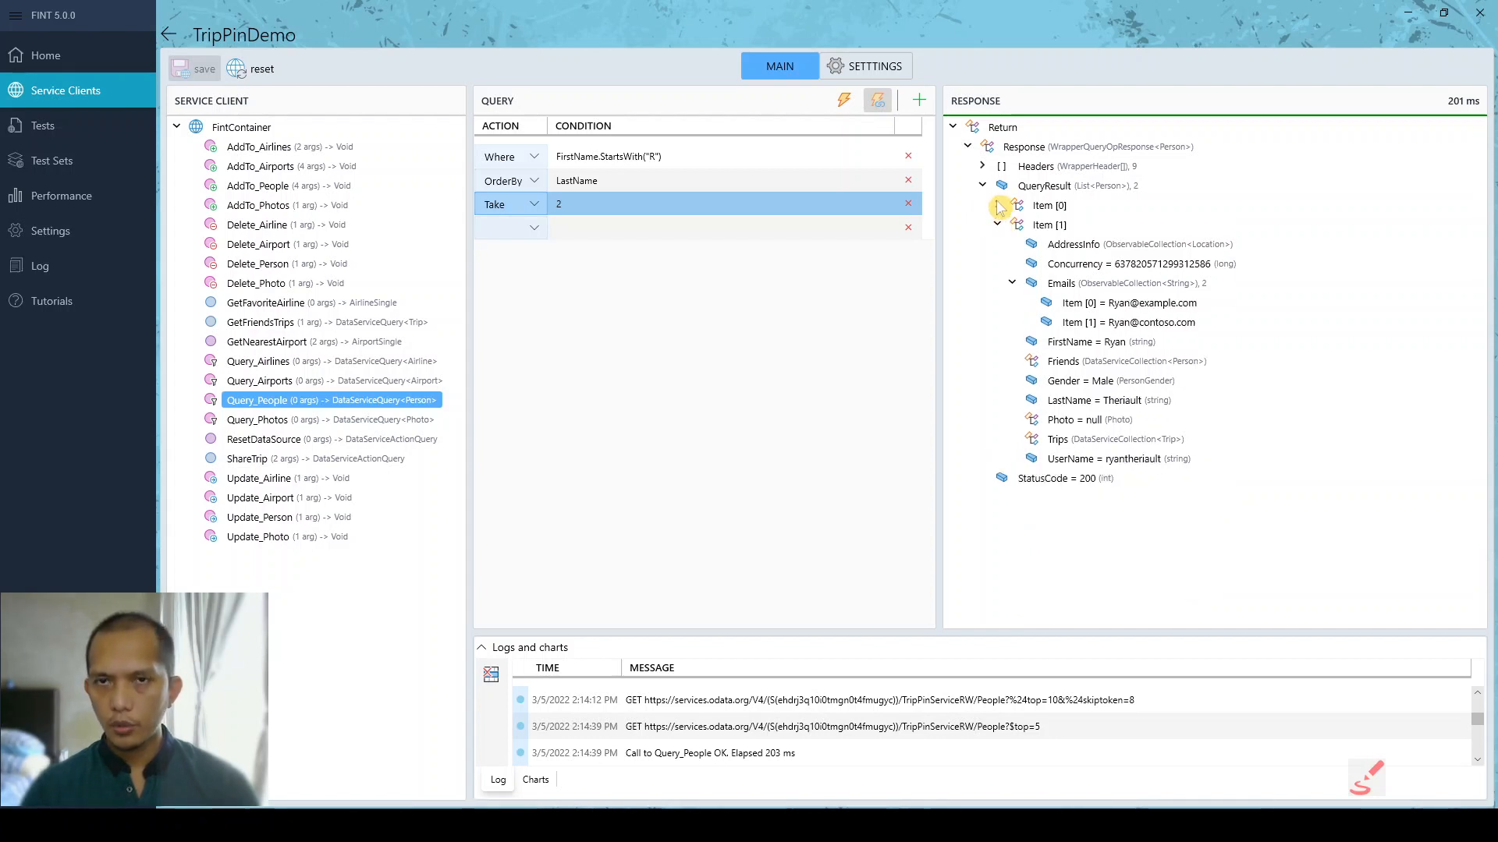
left_click(998, 206)
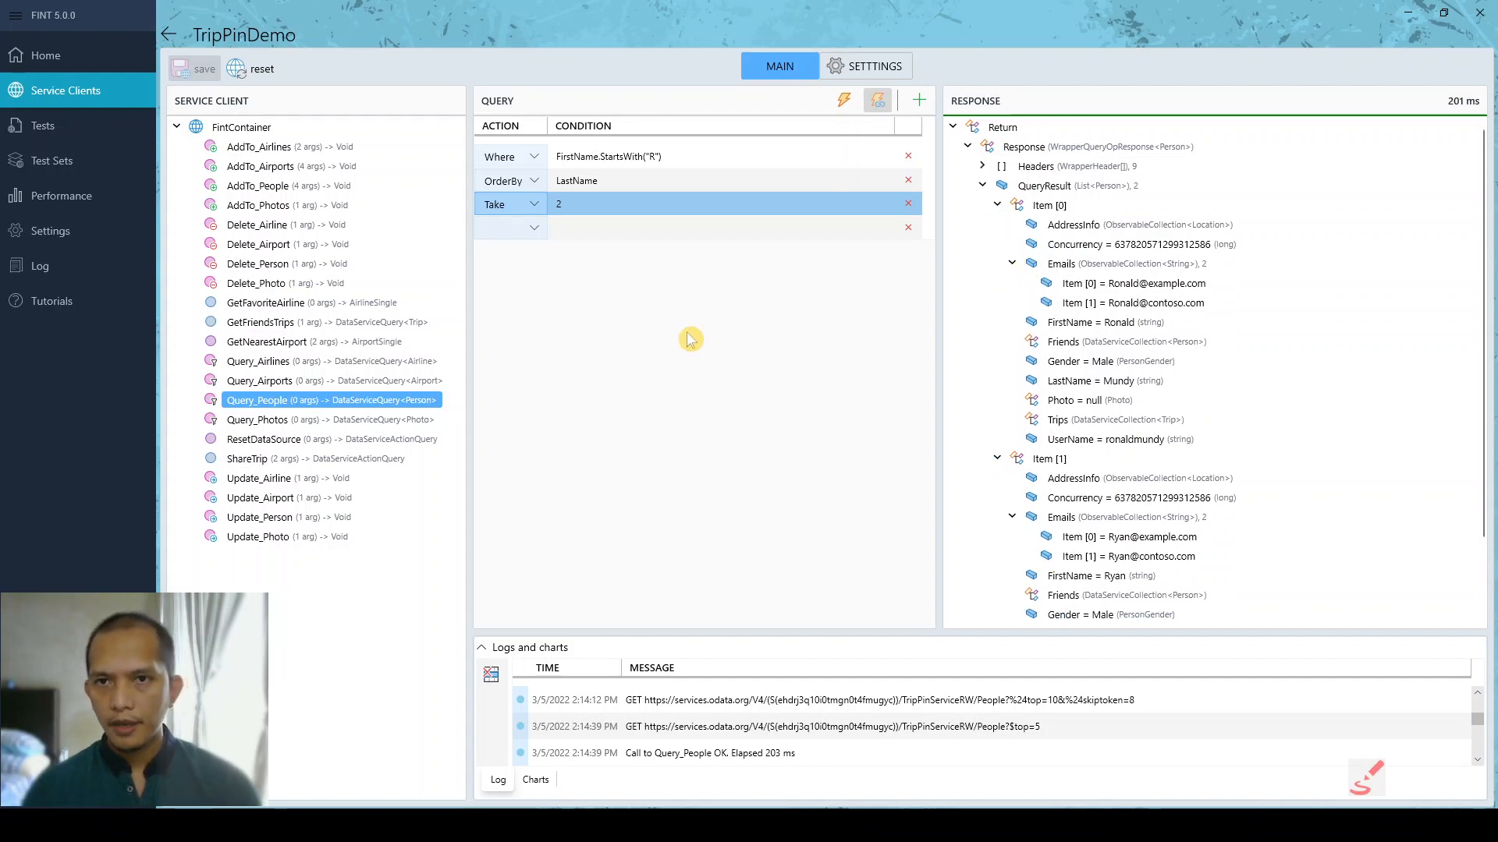
left_click(1059, 422)
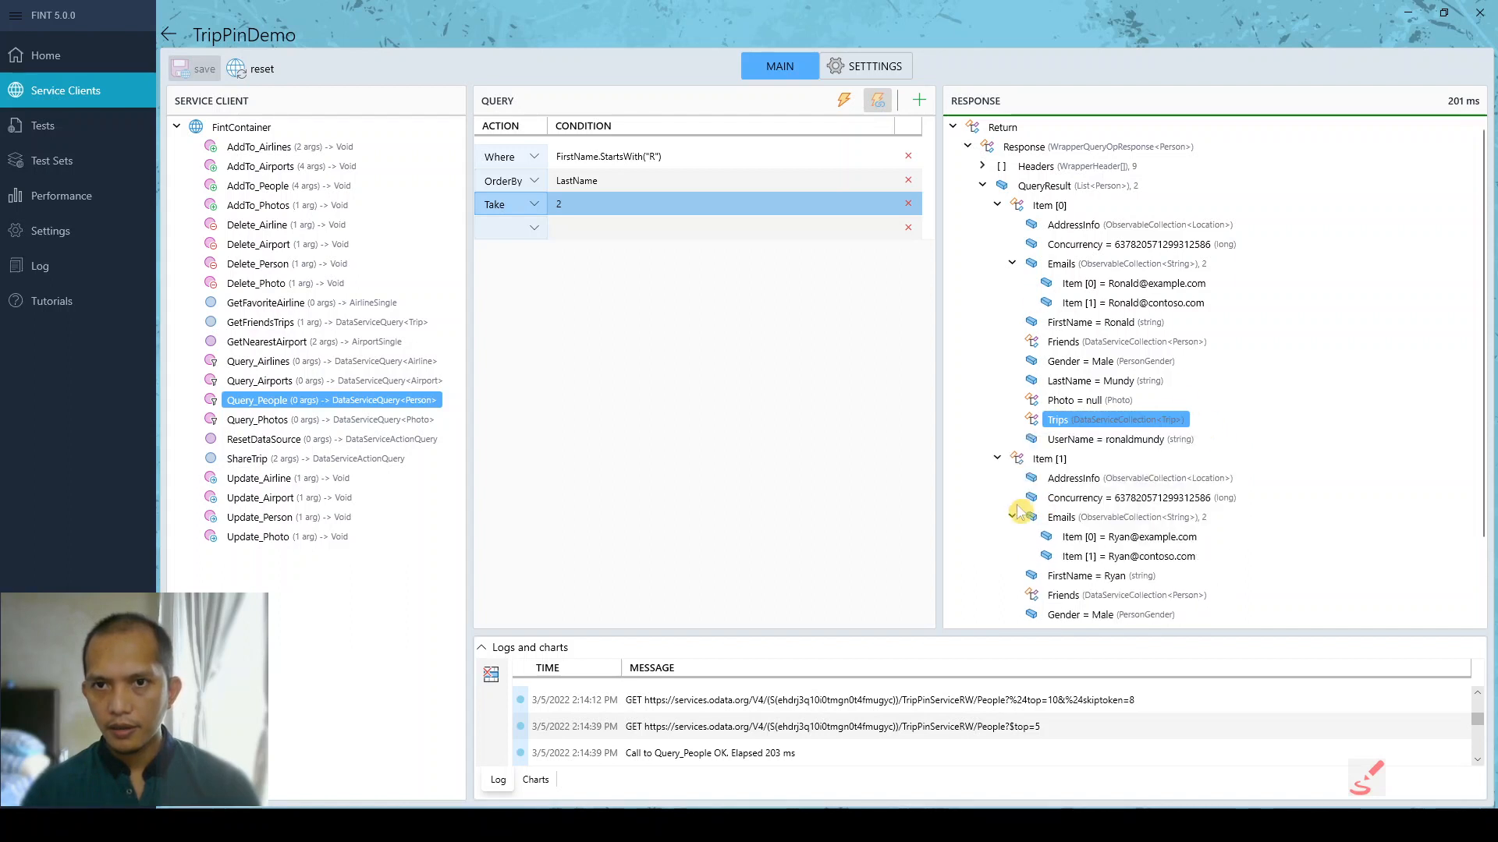
left_click(997, 459)
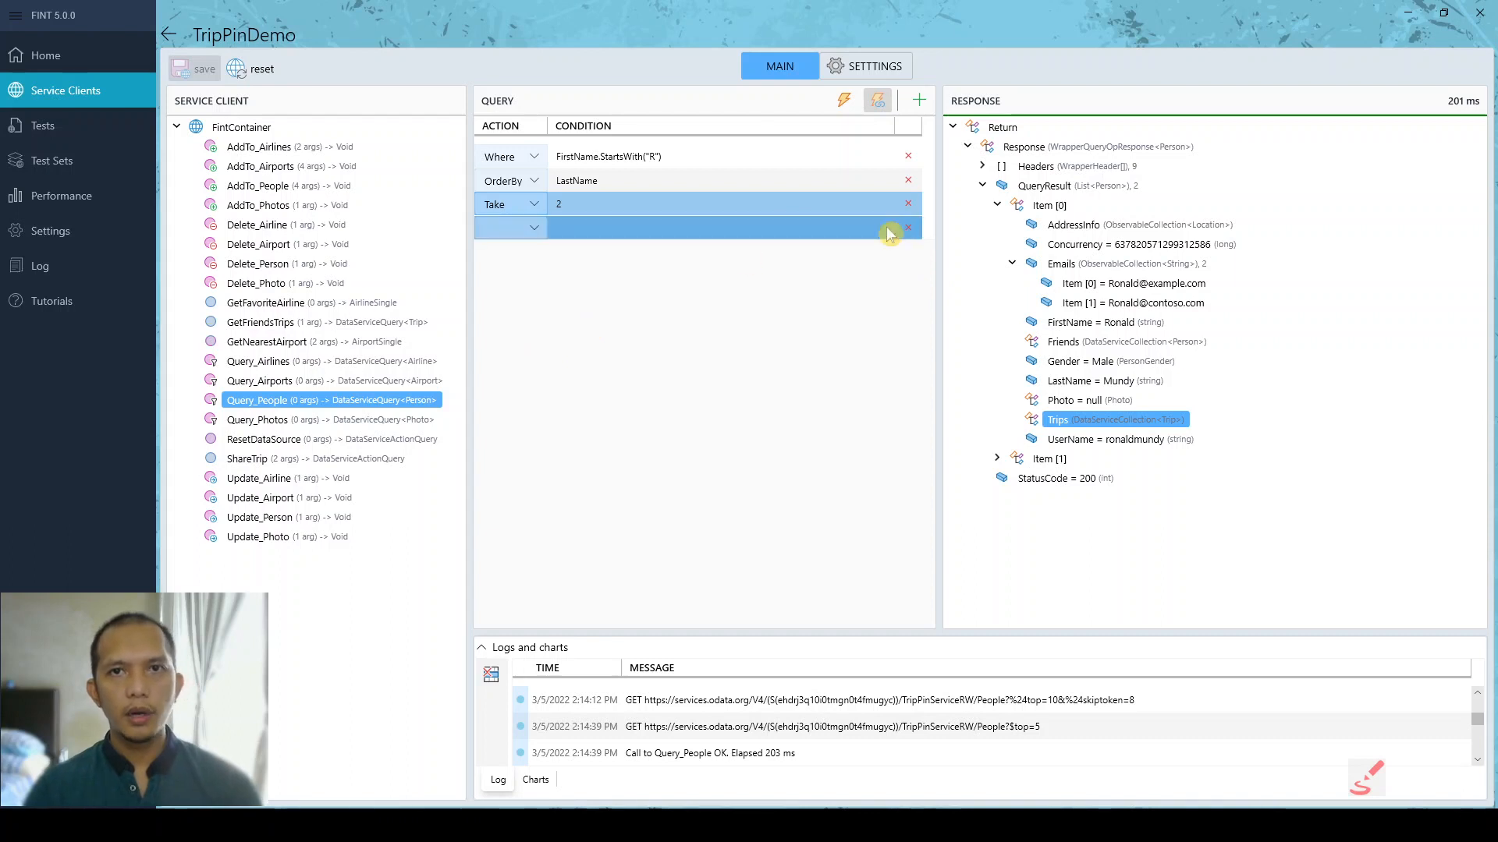
- Change the Take action to Expand with Trips as its condition and rerun the people query
left_click(535, 205)
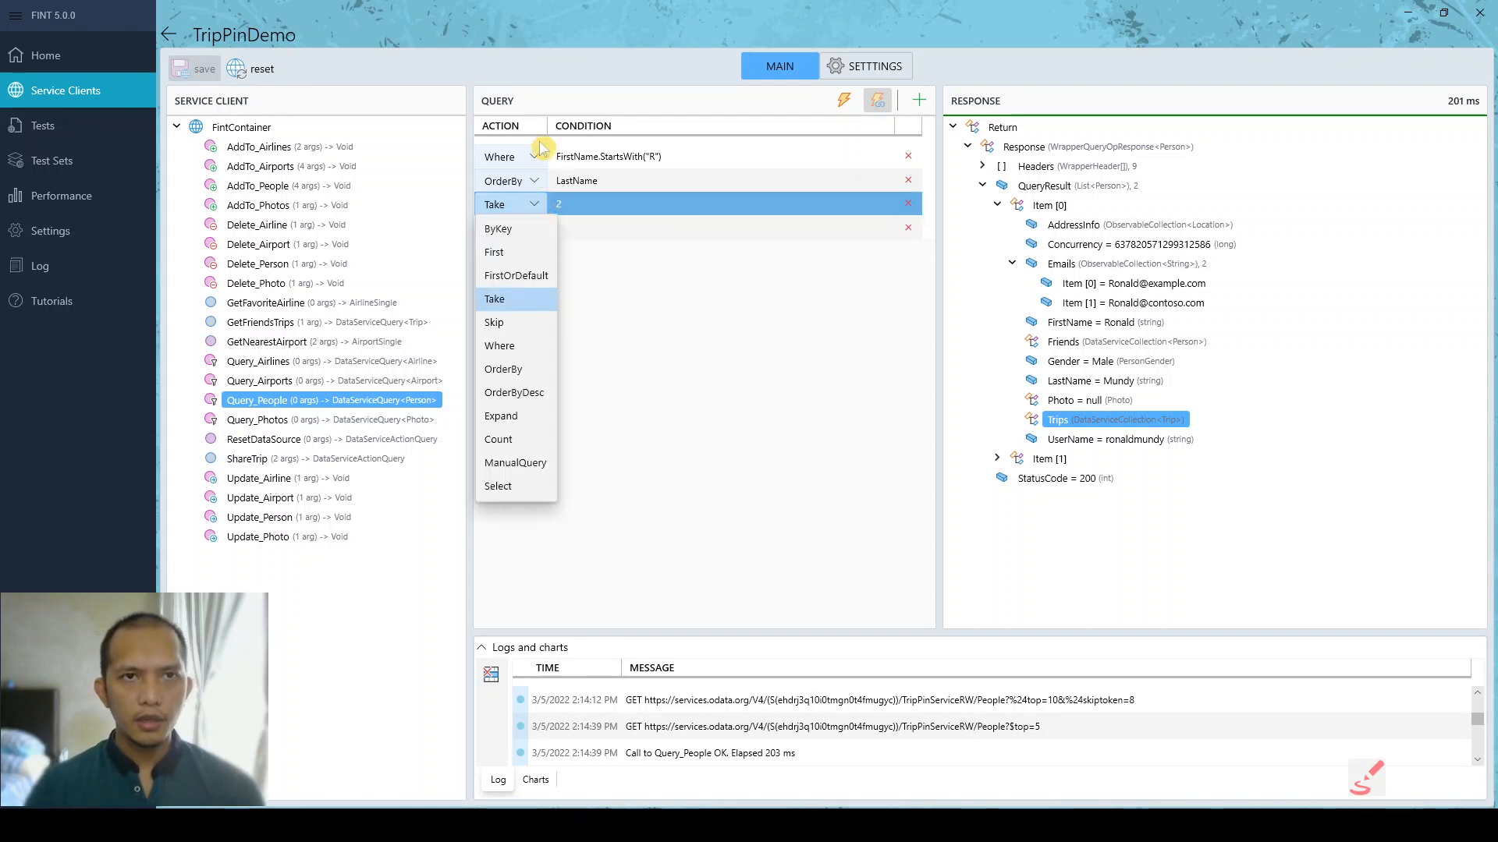
left_click(527, 419)
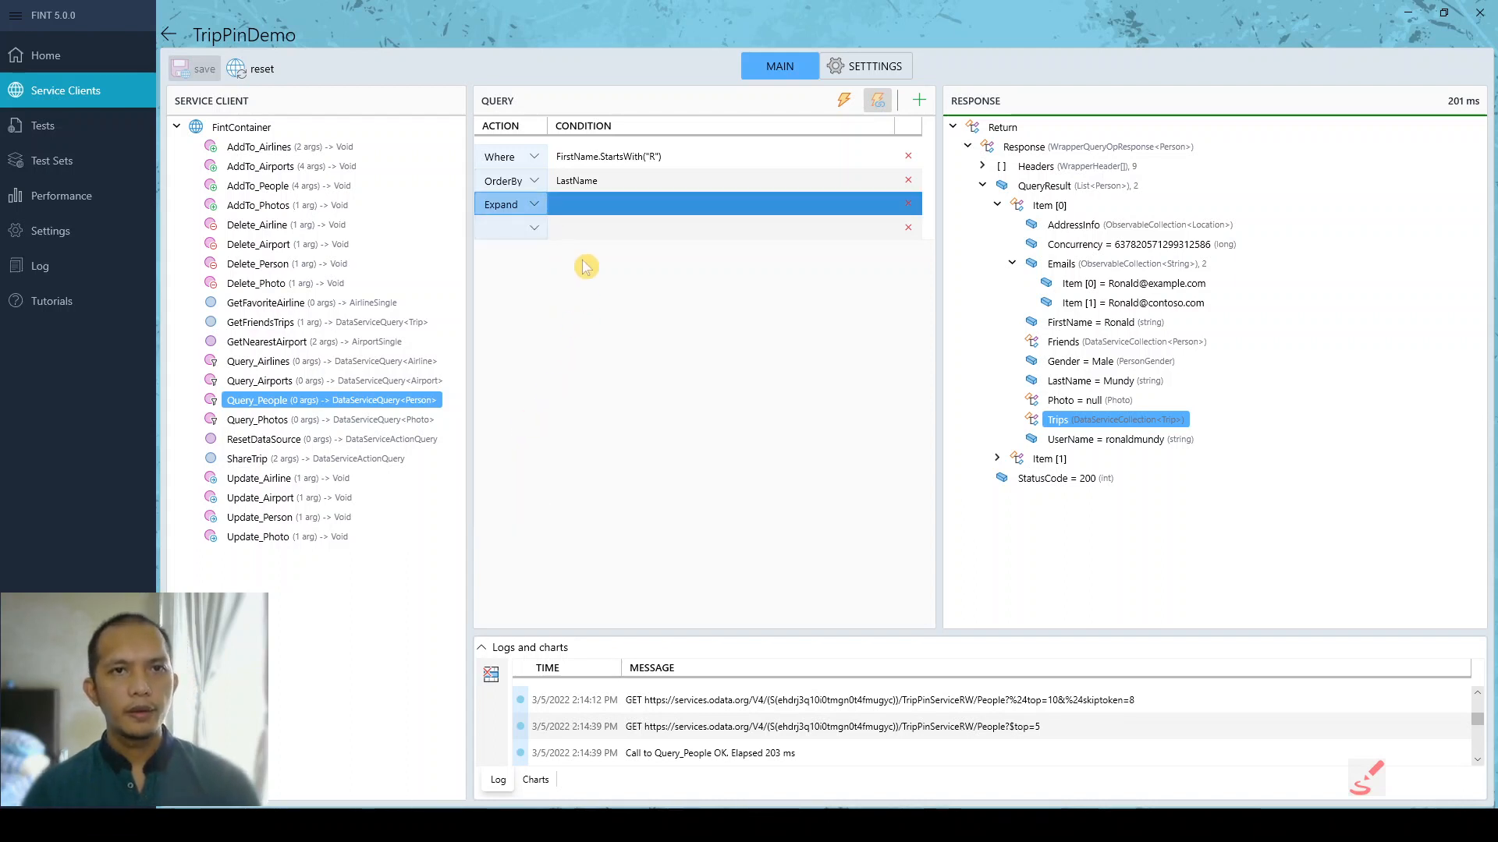
mouse_move(591, 206)
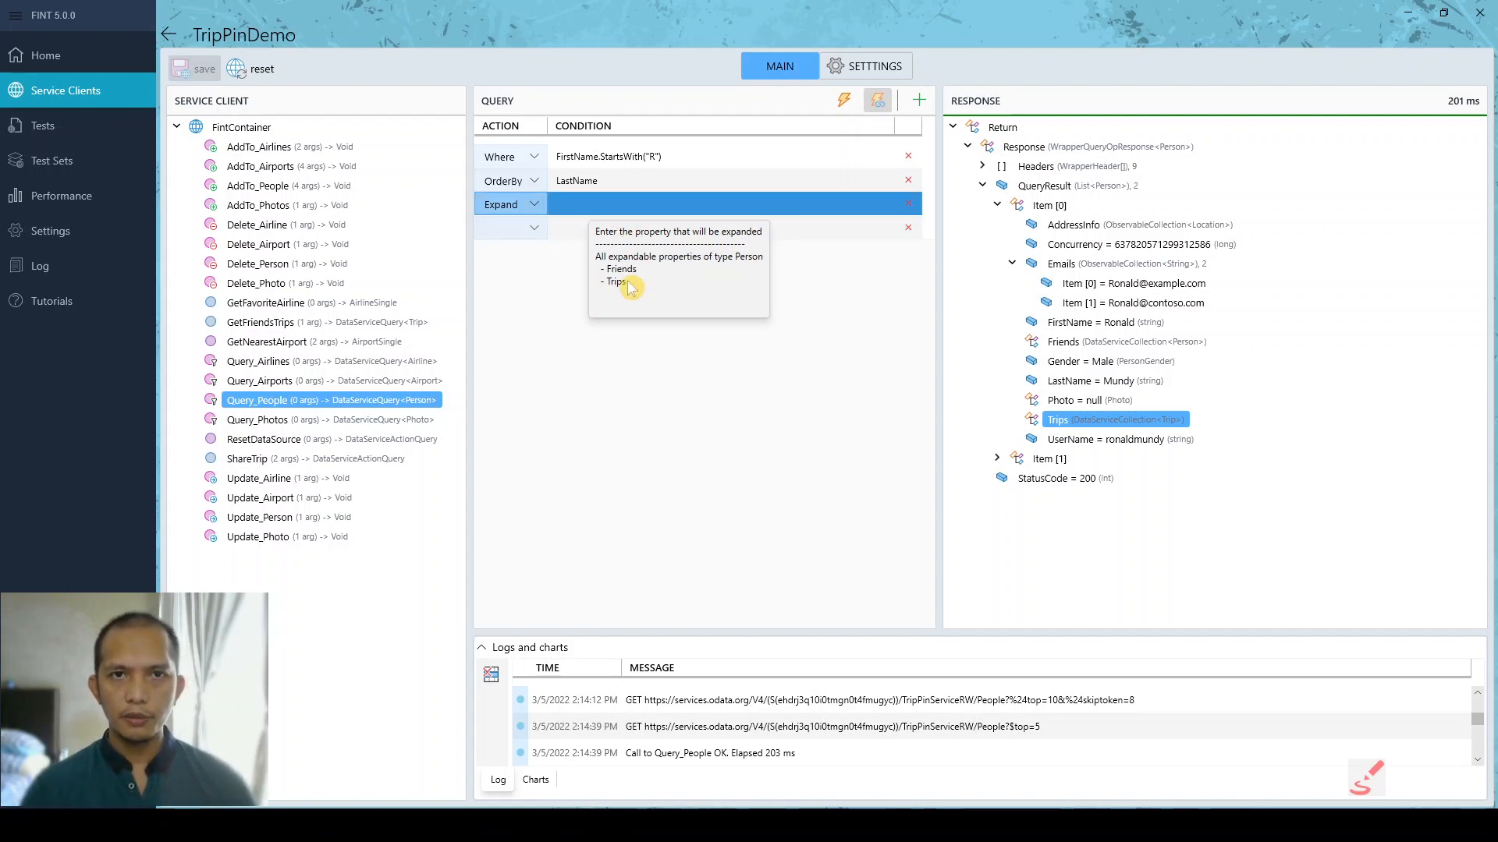
left_click(583, 206)
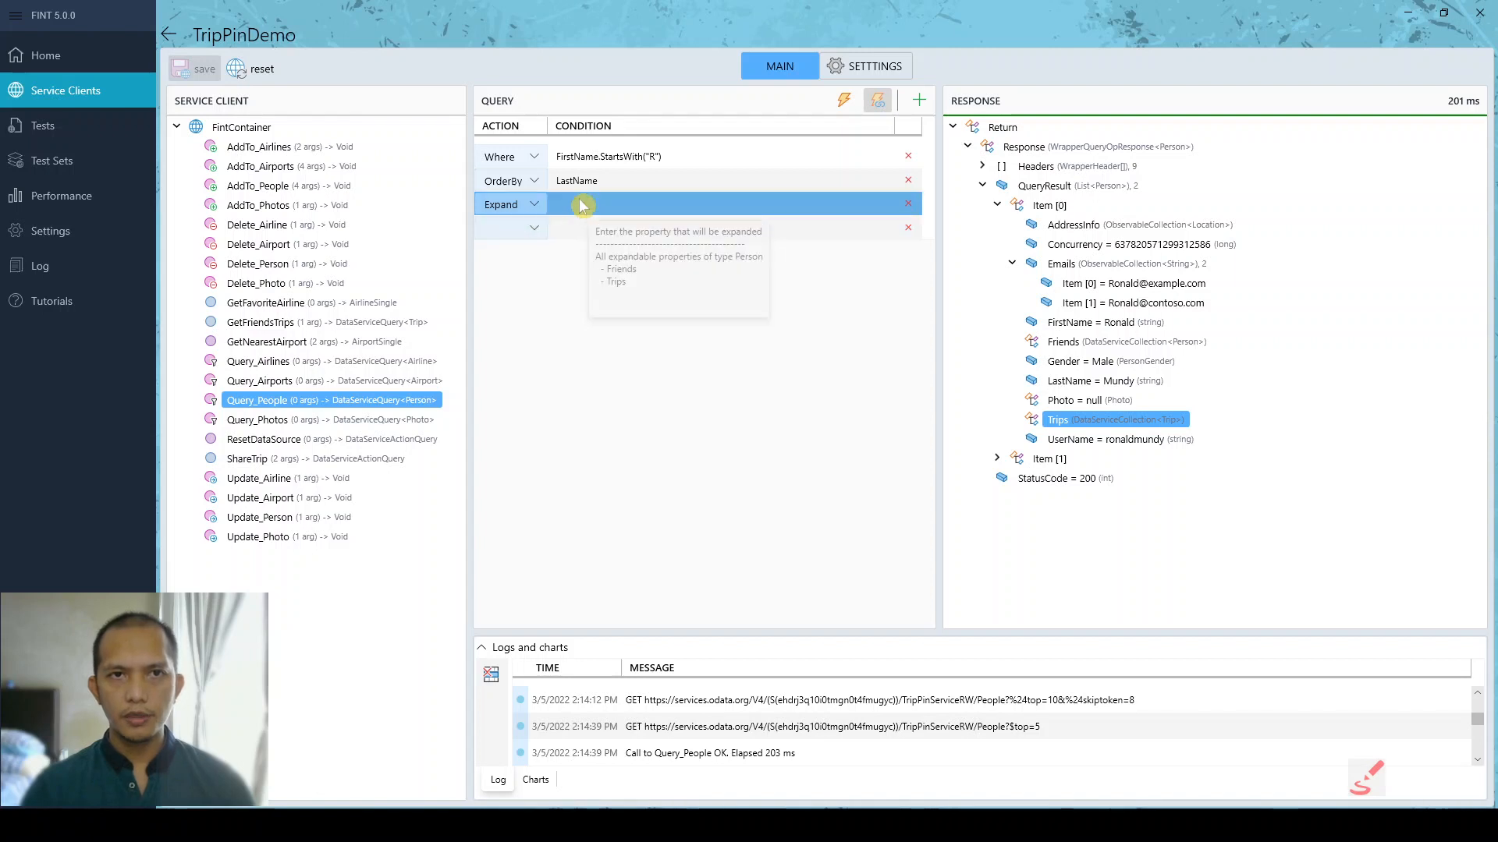
left_click(579, 204)
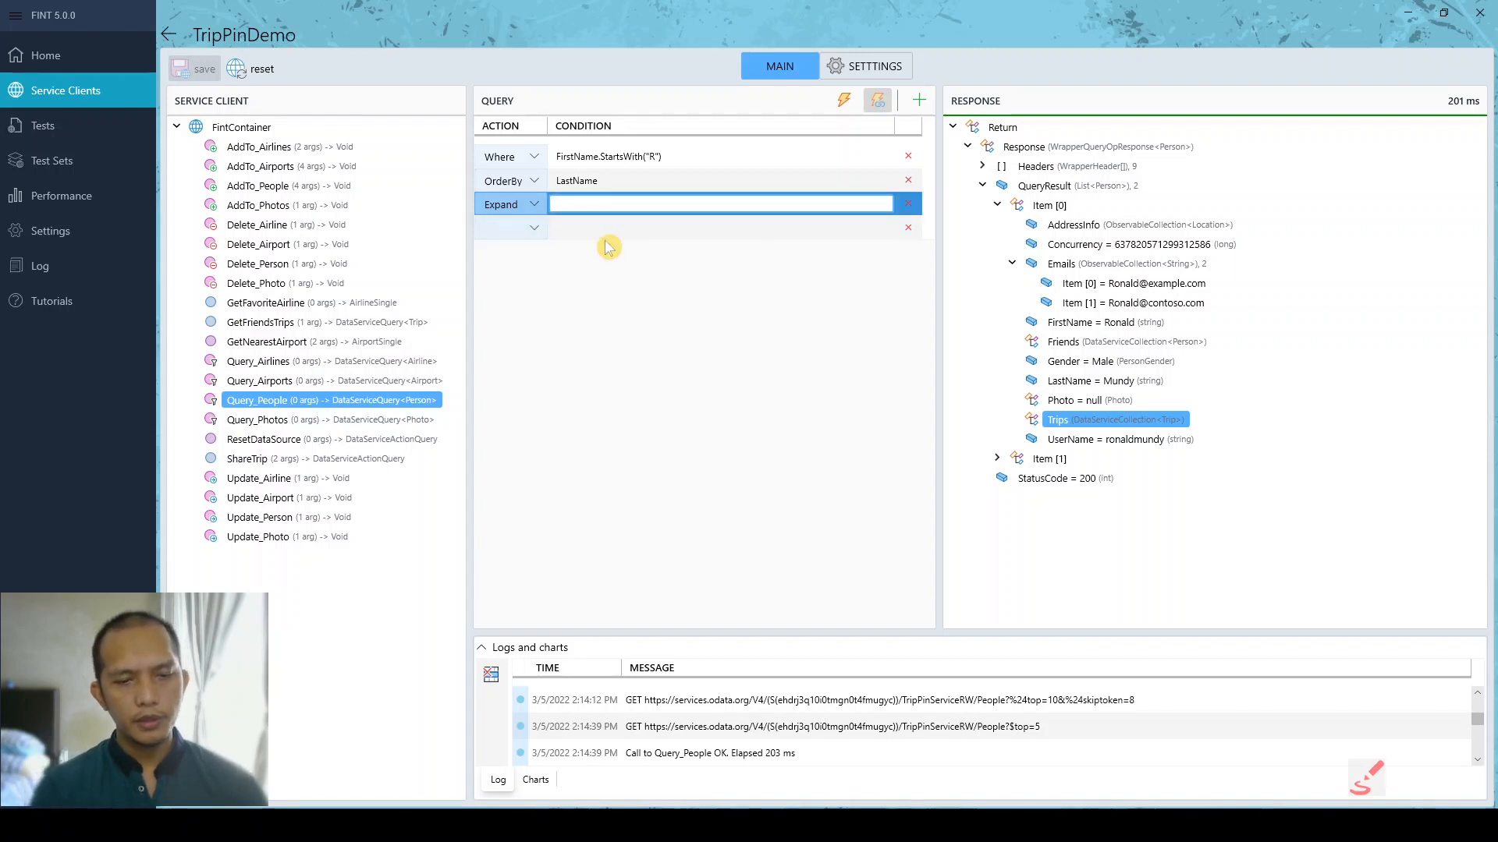
type("Trips")
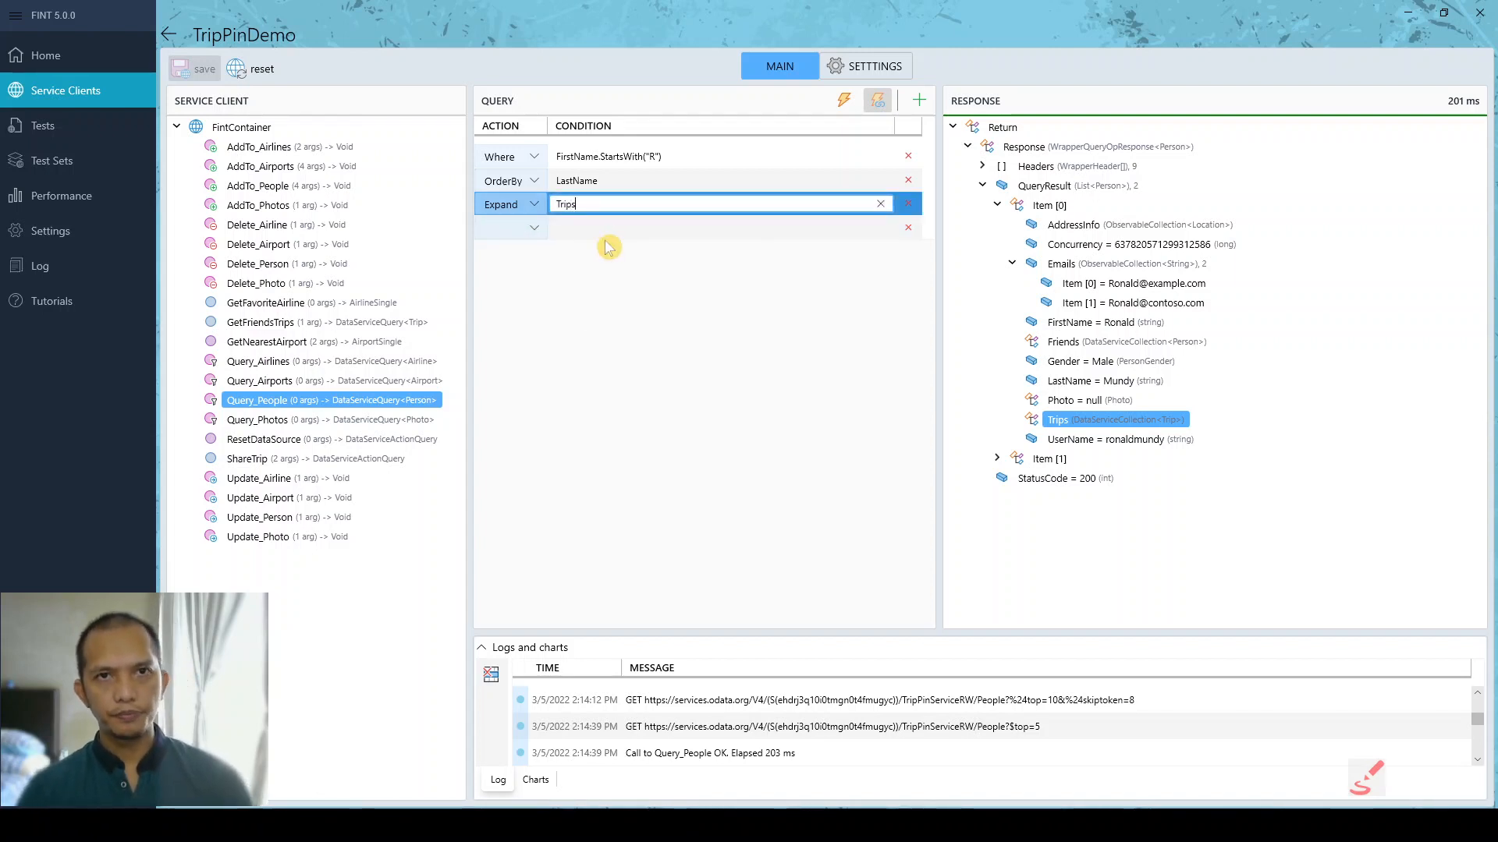
left_click(845, 102)
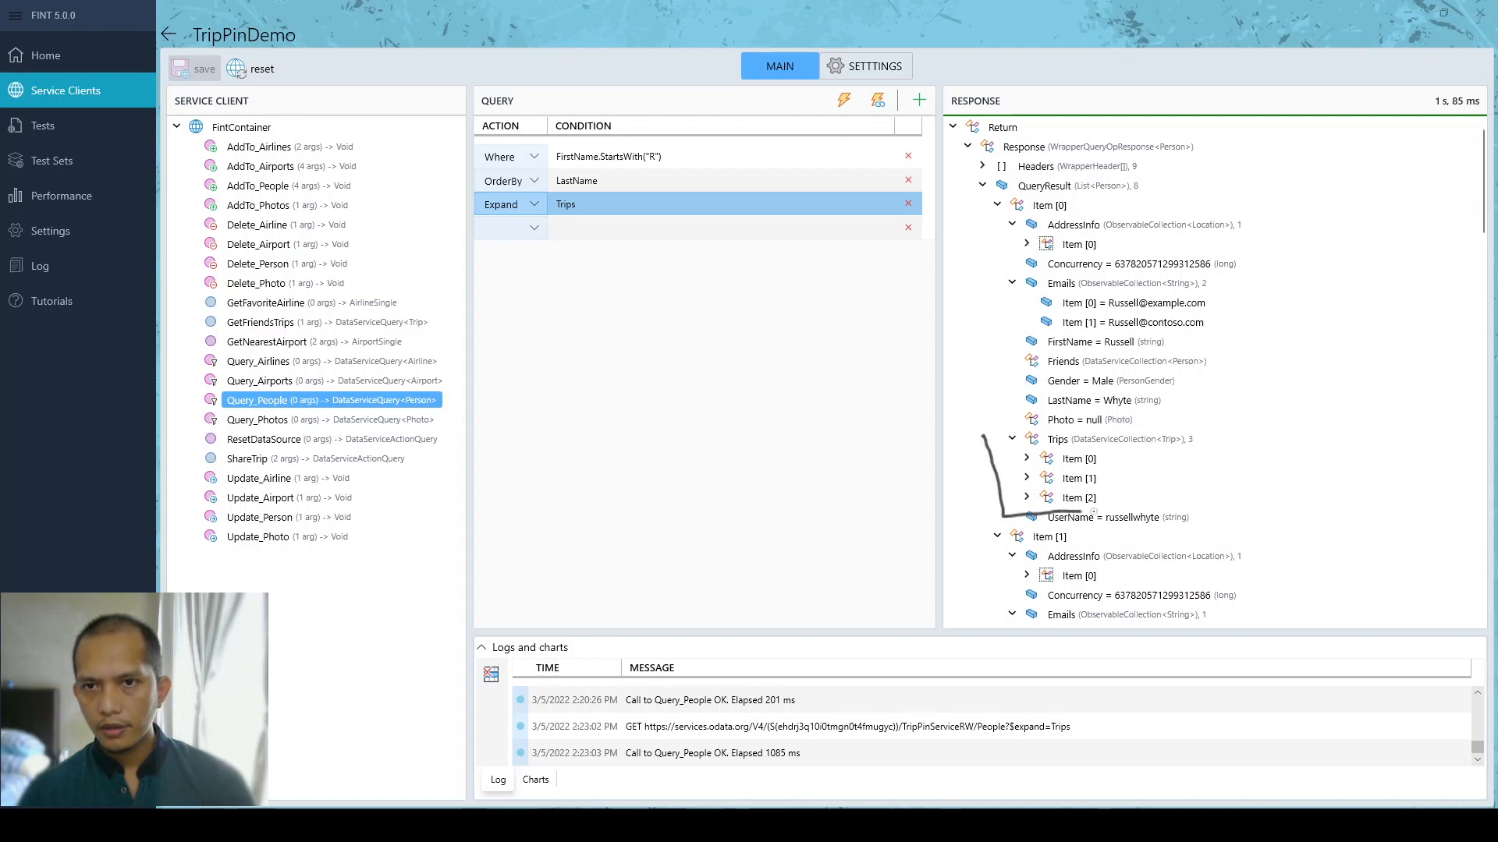
- Inspect the expanded Trips collection of the first person, opening and collapsing its Item [0] and Item [1]
mouse_move(1092, 511)
left_mouse_down()
mouse_move(1248, 505)
mouse_move(1242, 448)
left_mouse_up()
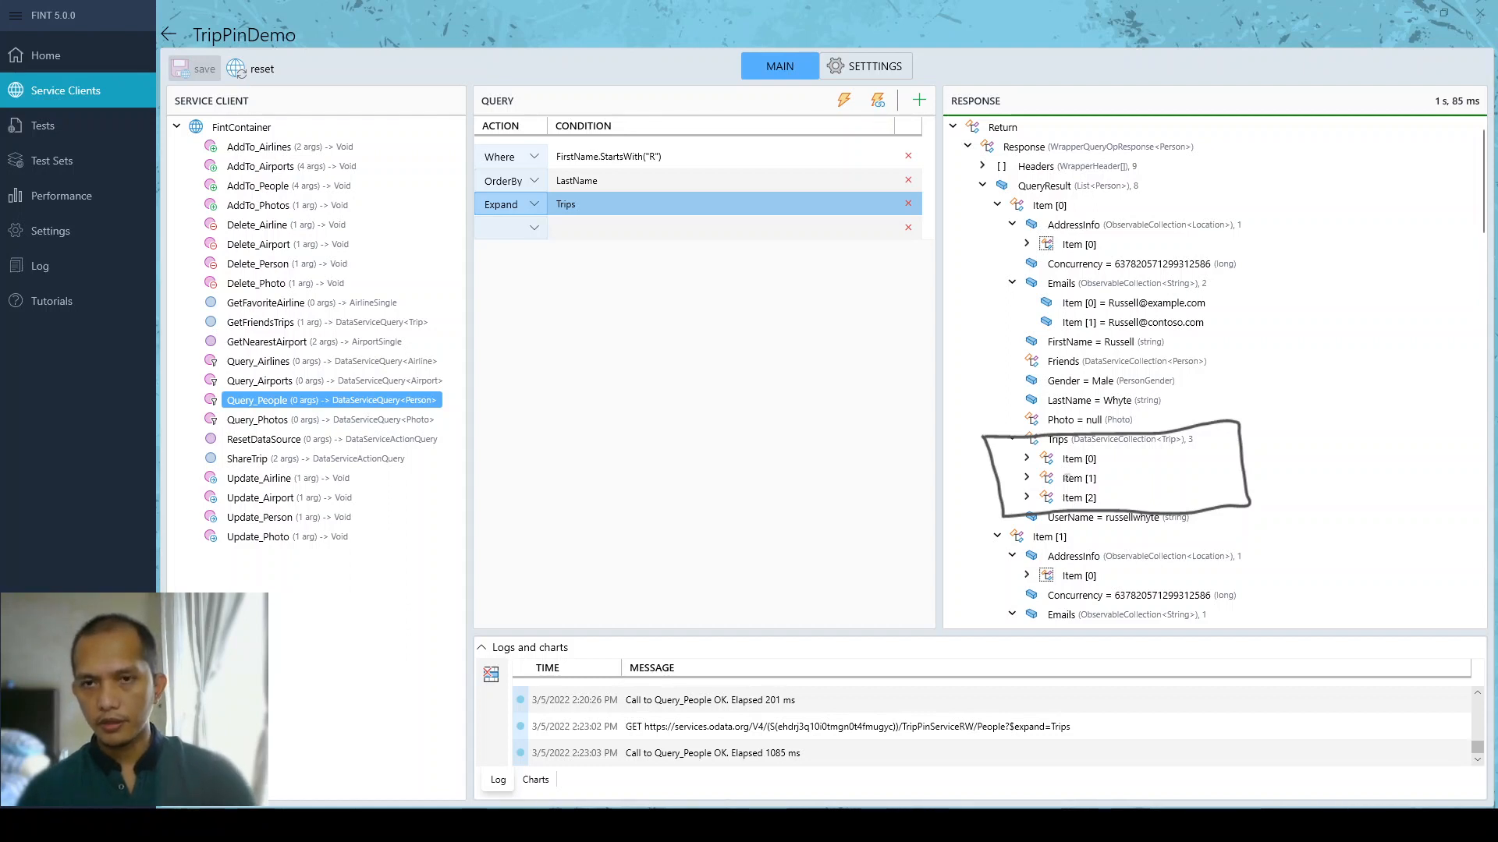
key("Escape")
left_click(1027, 459)
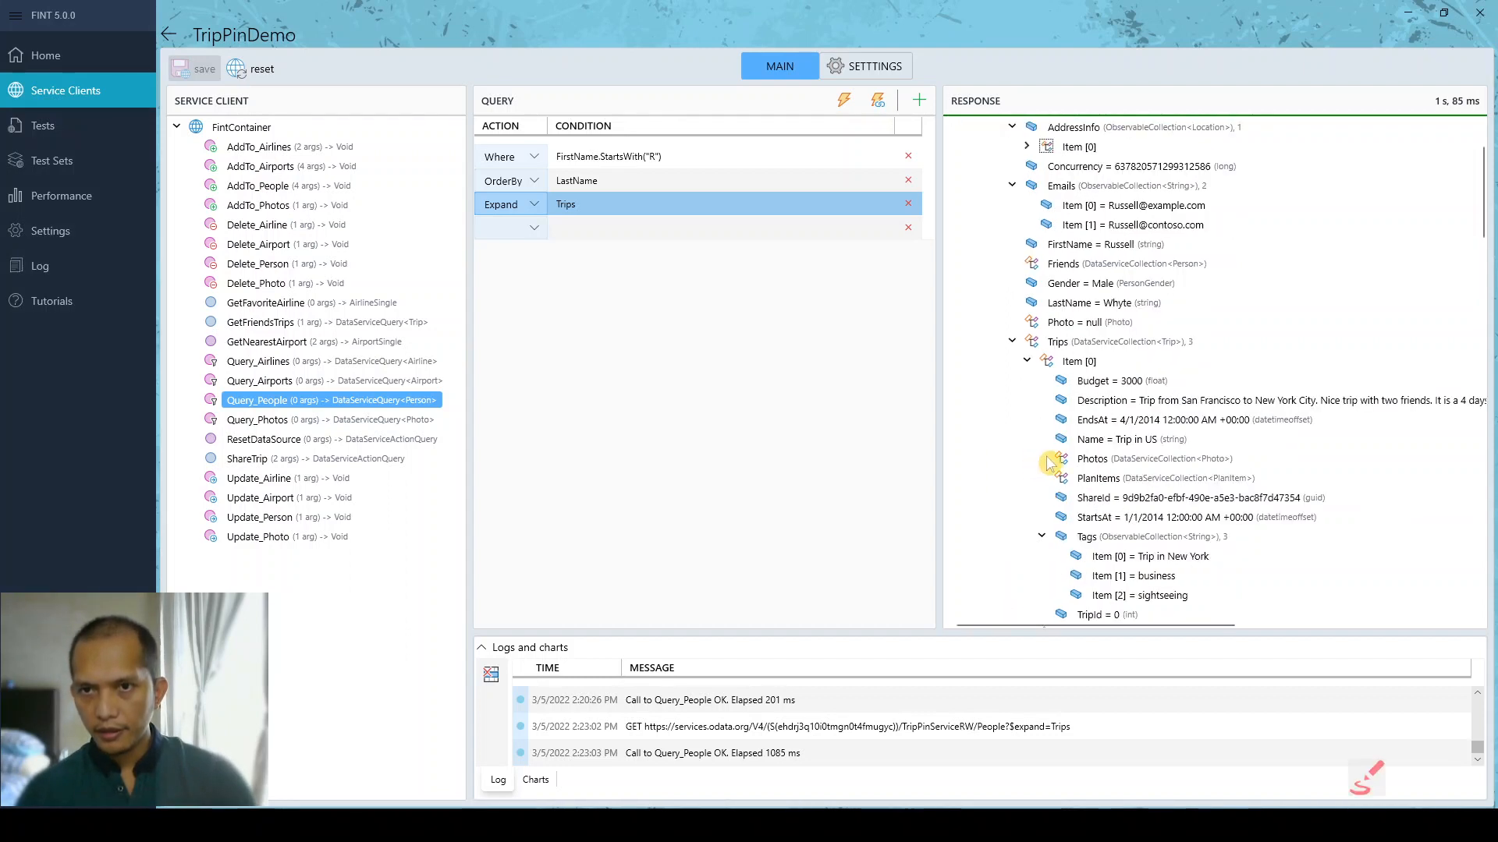
scroll(1104, 370, "down", 1)
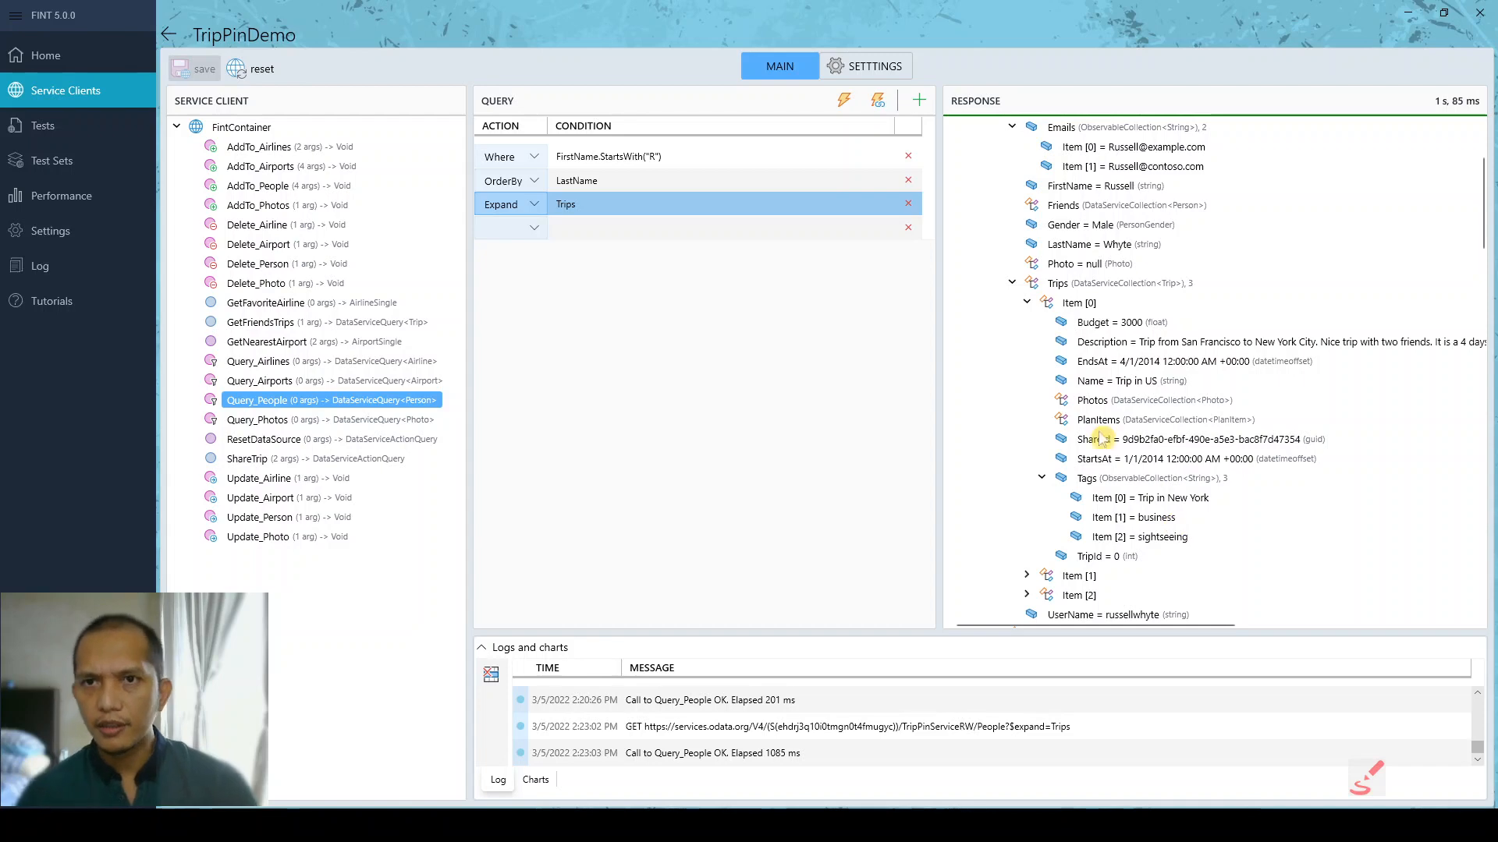
left_click(1026, 302)
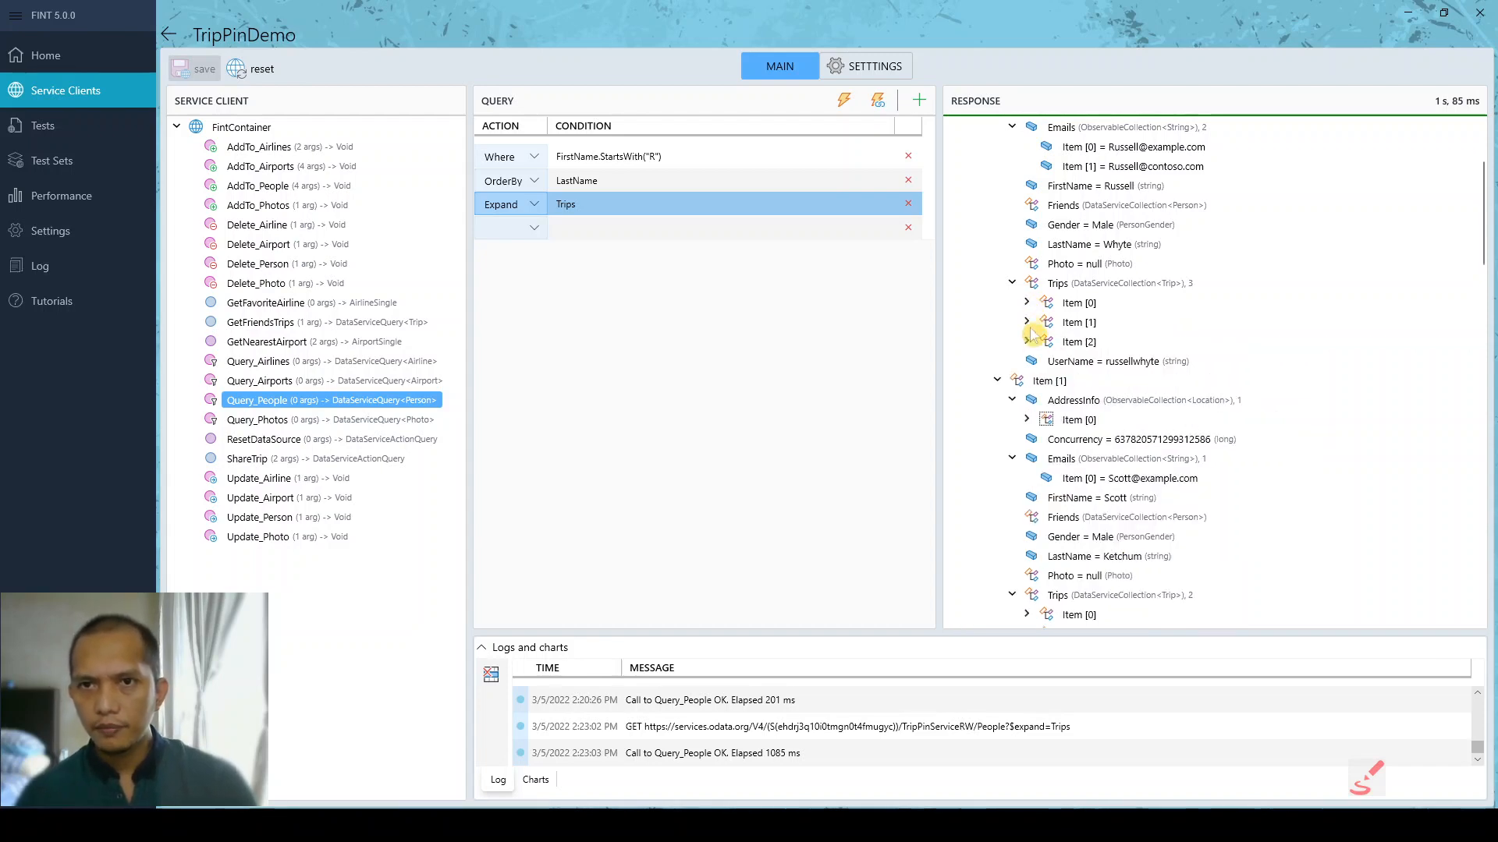
left_click(1027, 323)
left_click(1028, 323)
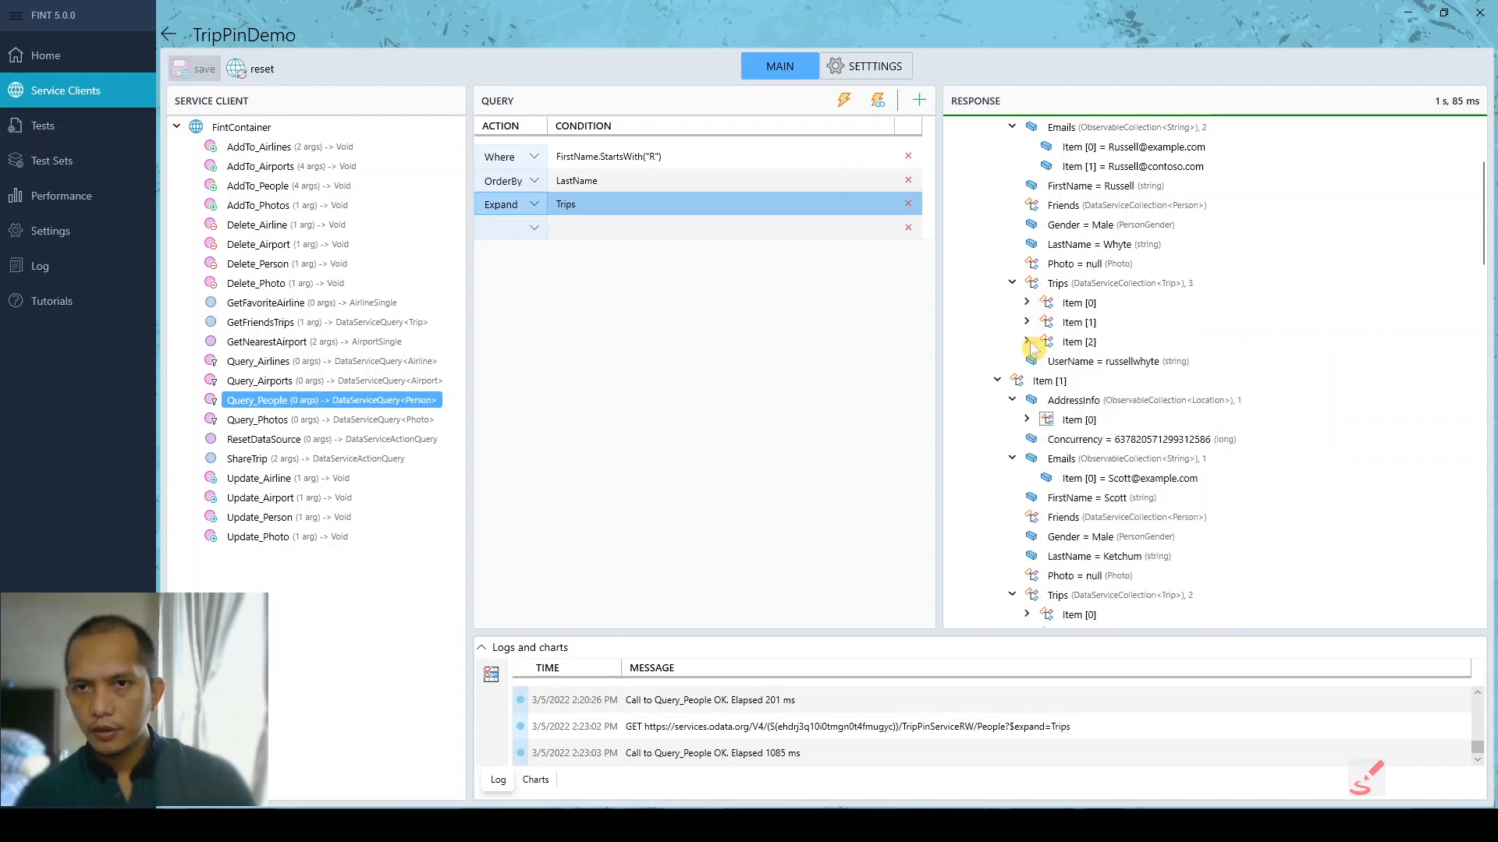
- Expand the trip under person Item [2] in the response and examine its details
scroll(1030, 348, "down", 5)
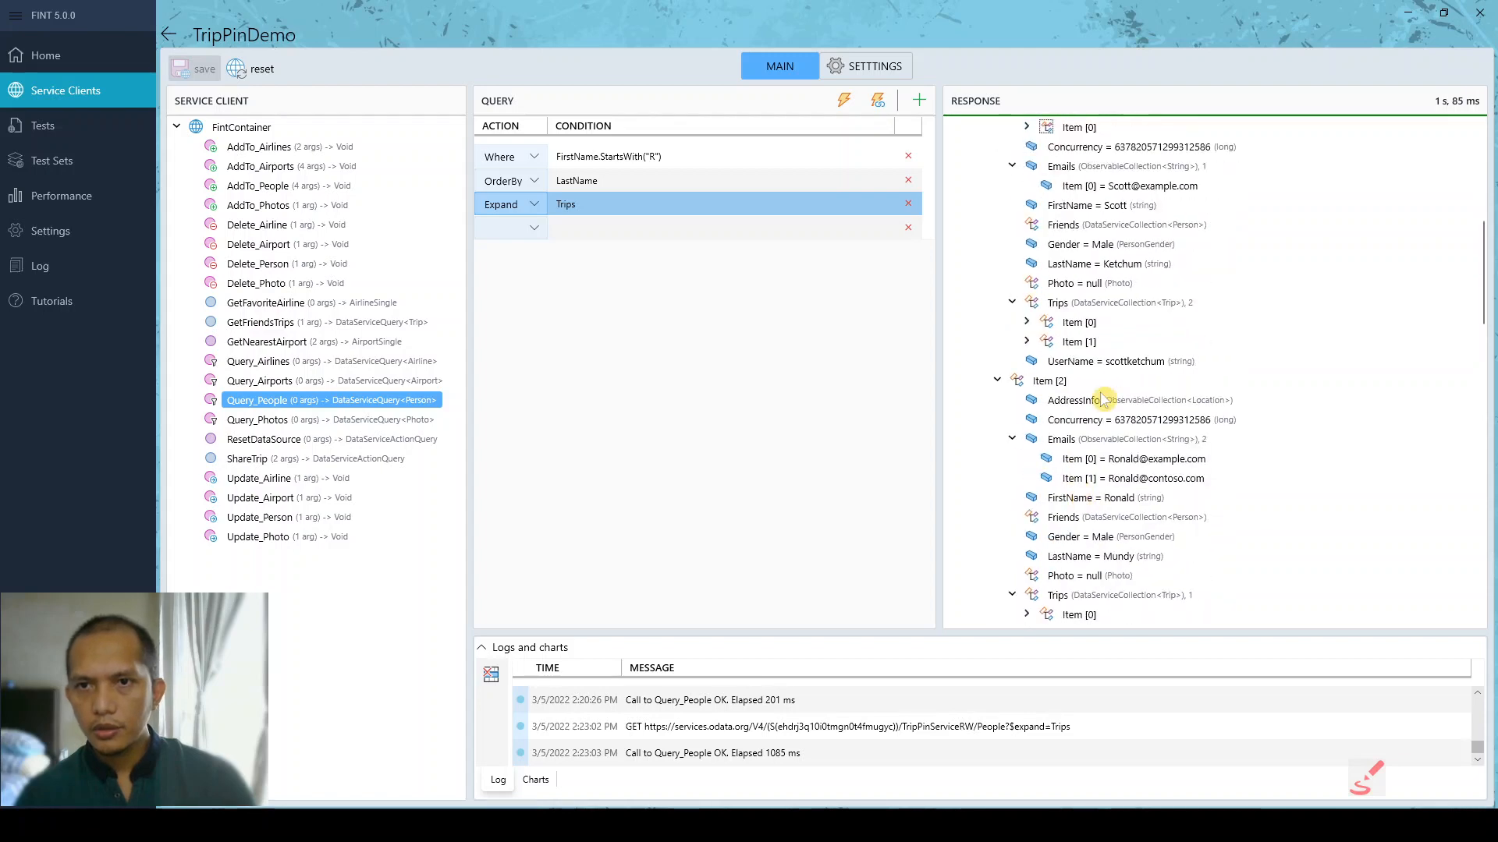
left_click(1052, 384)
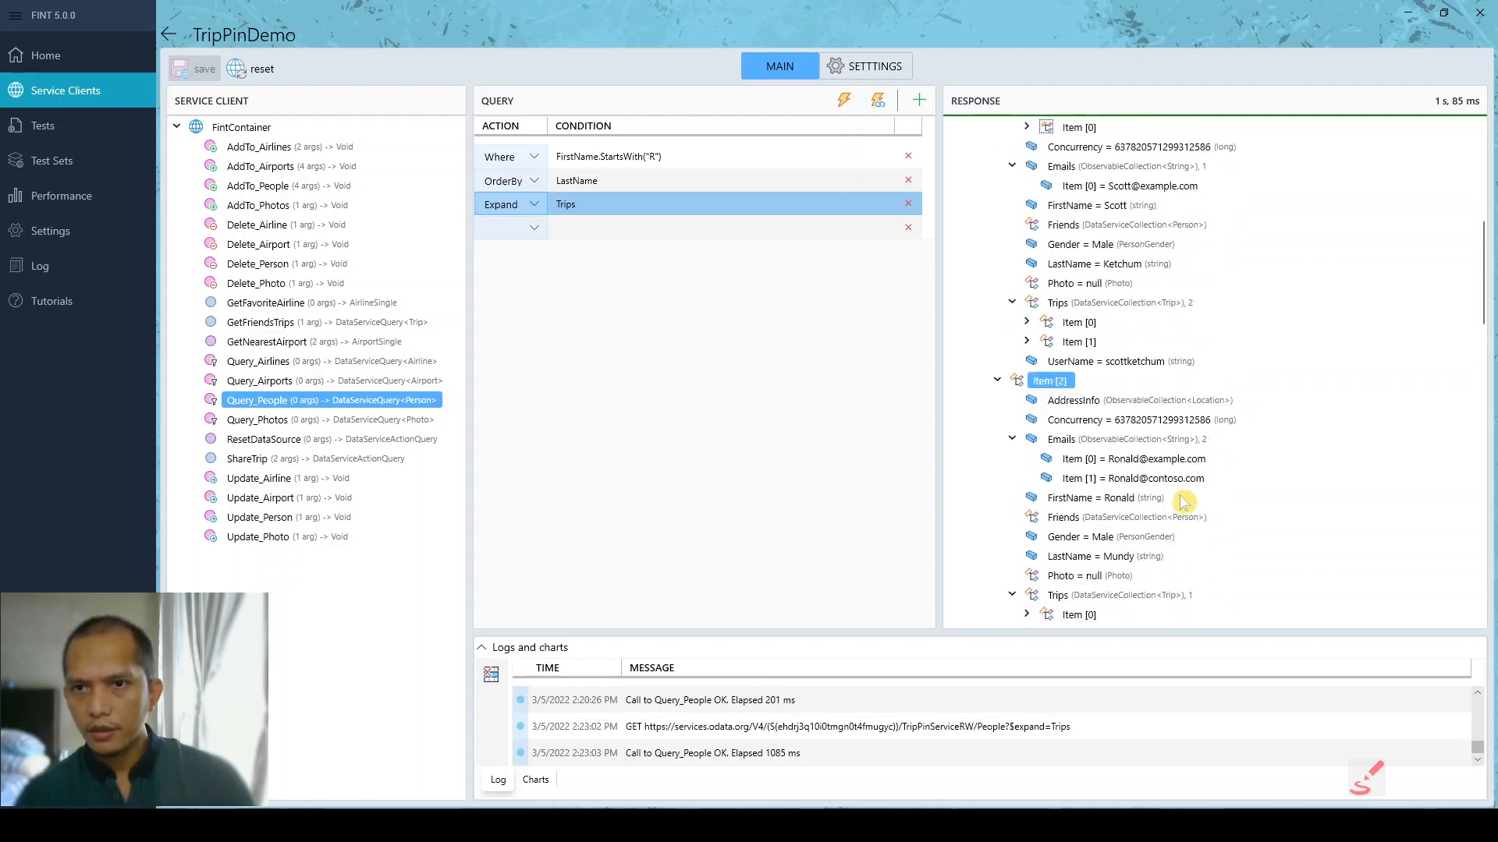
scroll(1127, 538, "down", 2)
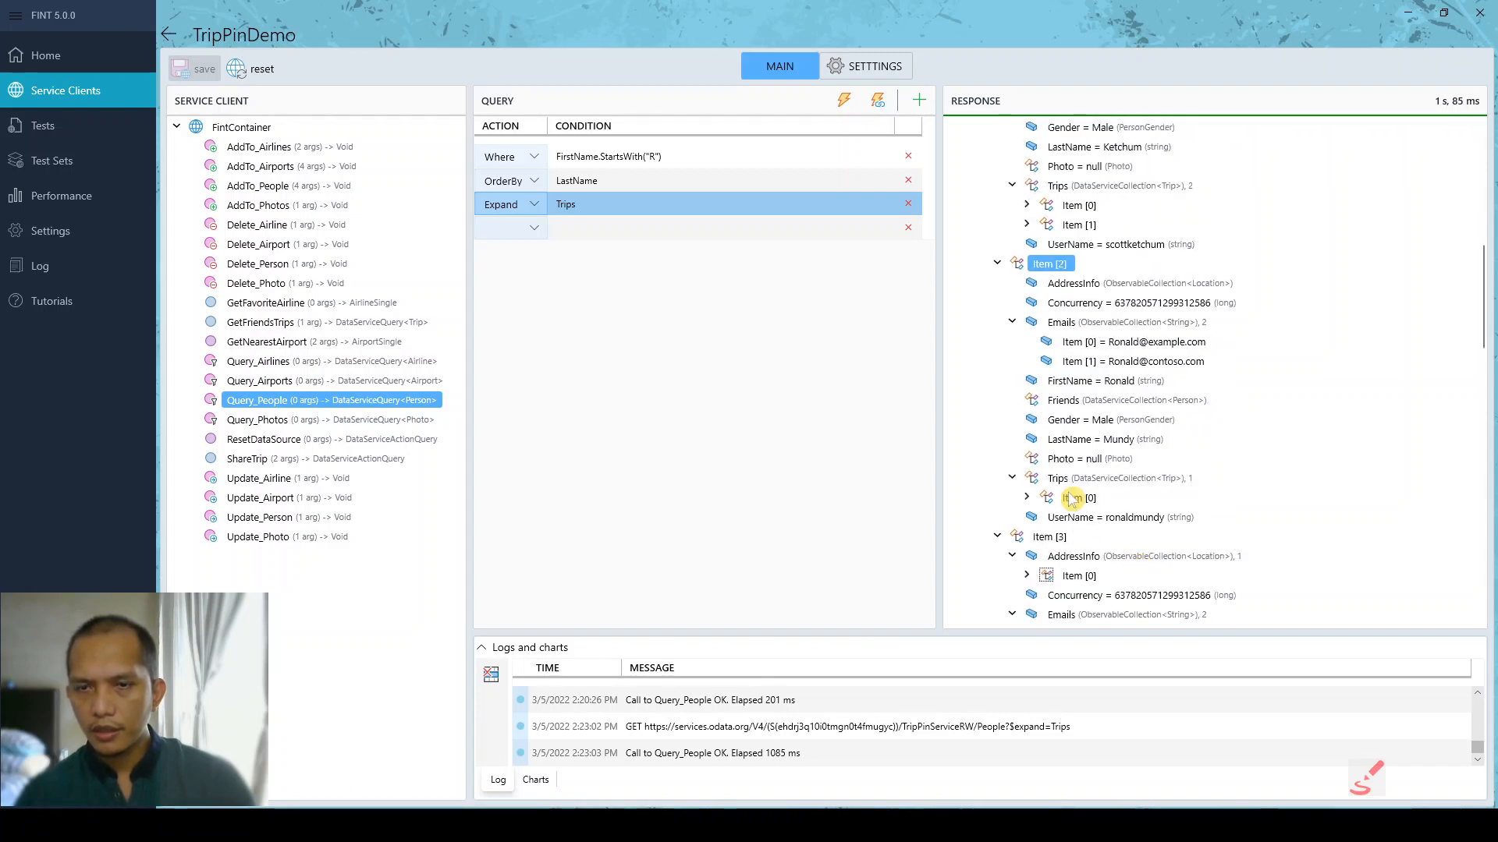
left_click(1028, 498)
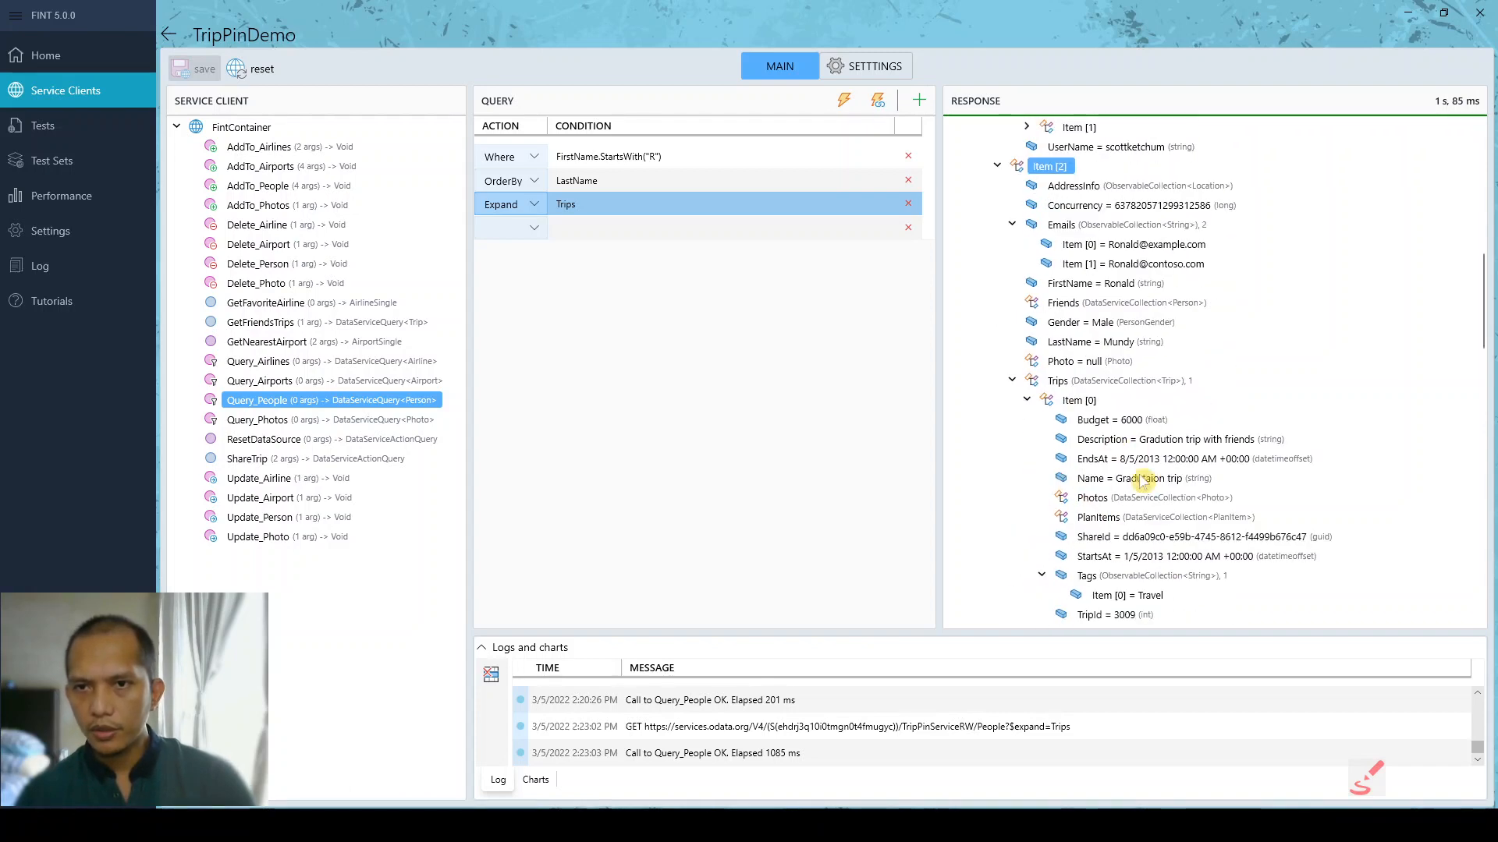
scroll(1155, 523, "down", 3)
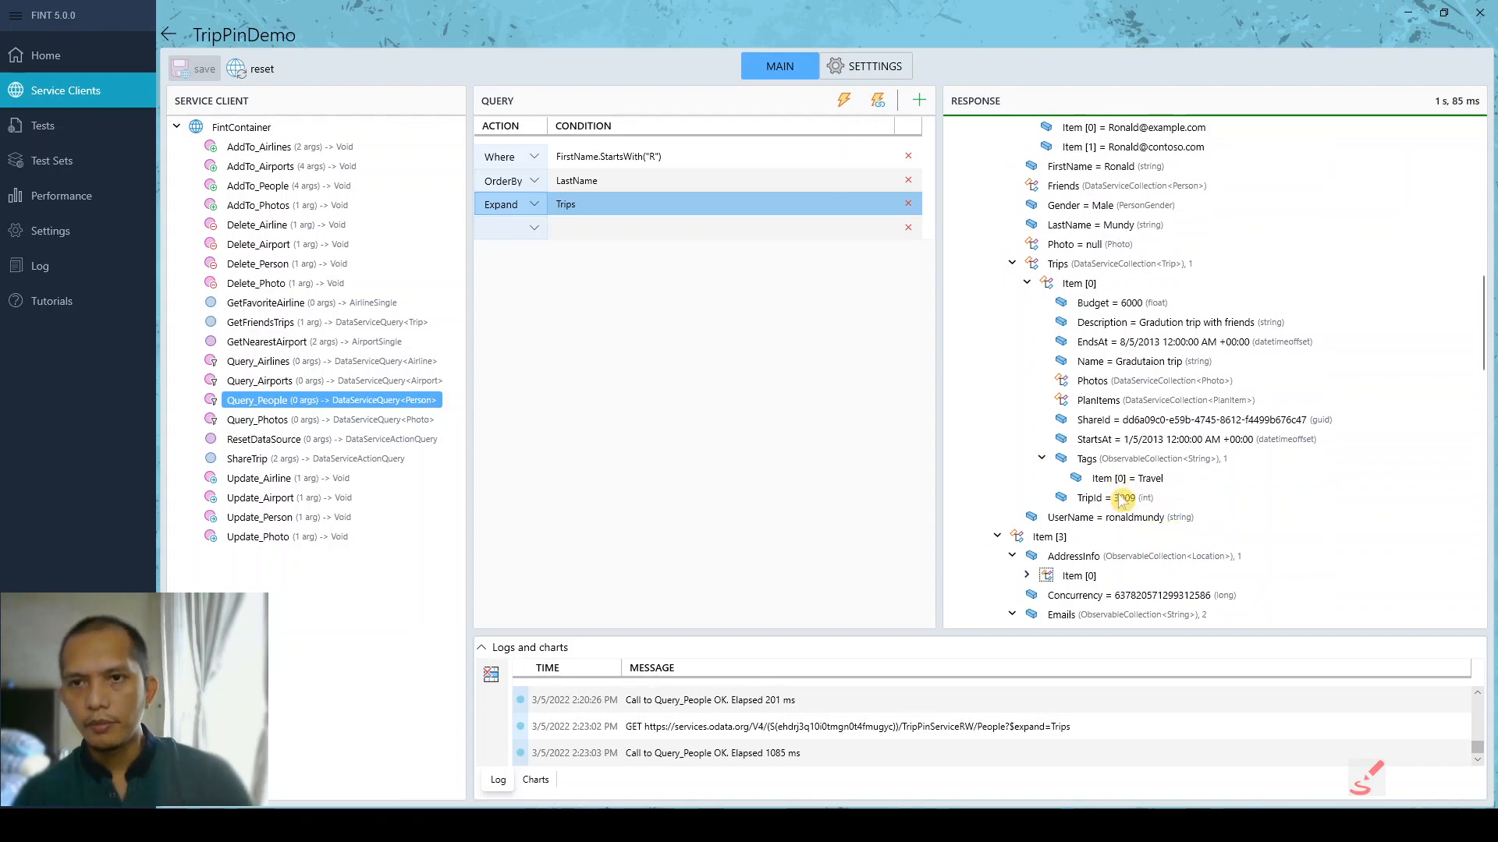
scroll(1145, 495, "up", 4)
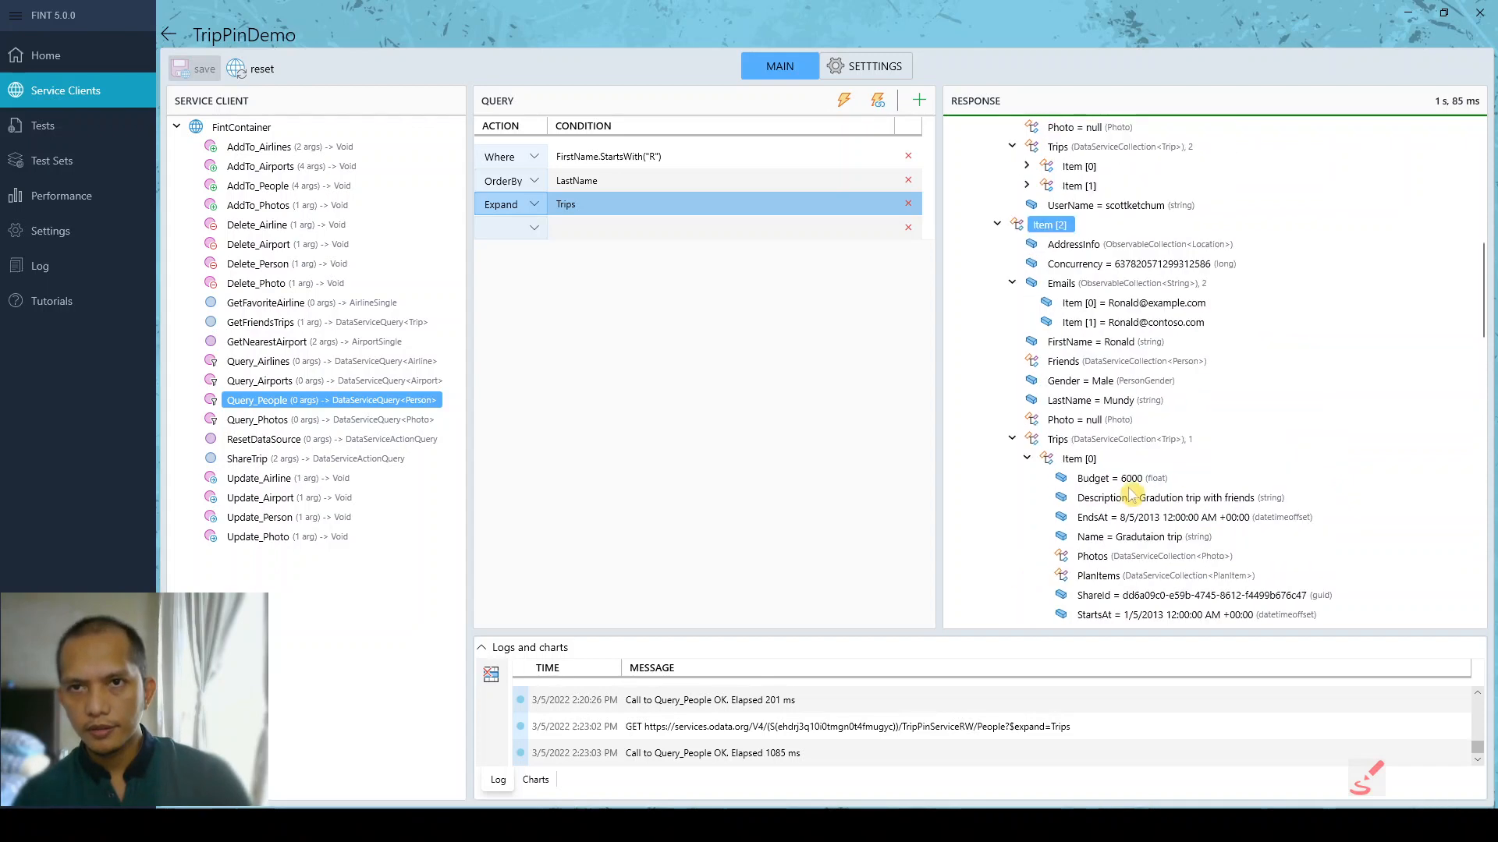
left_click(996, 283)
scroll(983, 303, "up", 10)
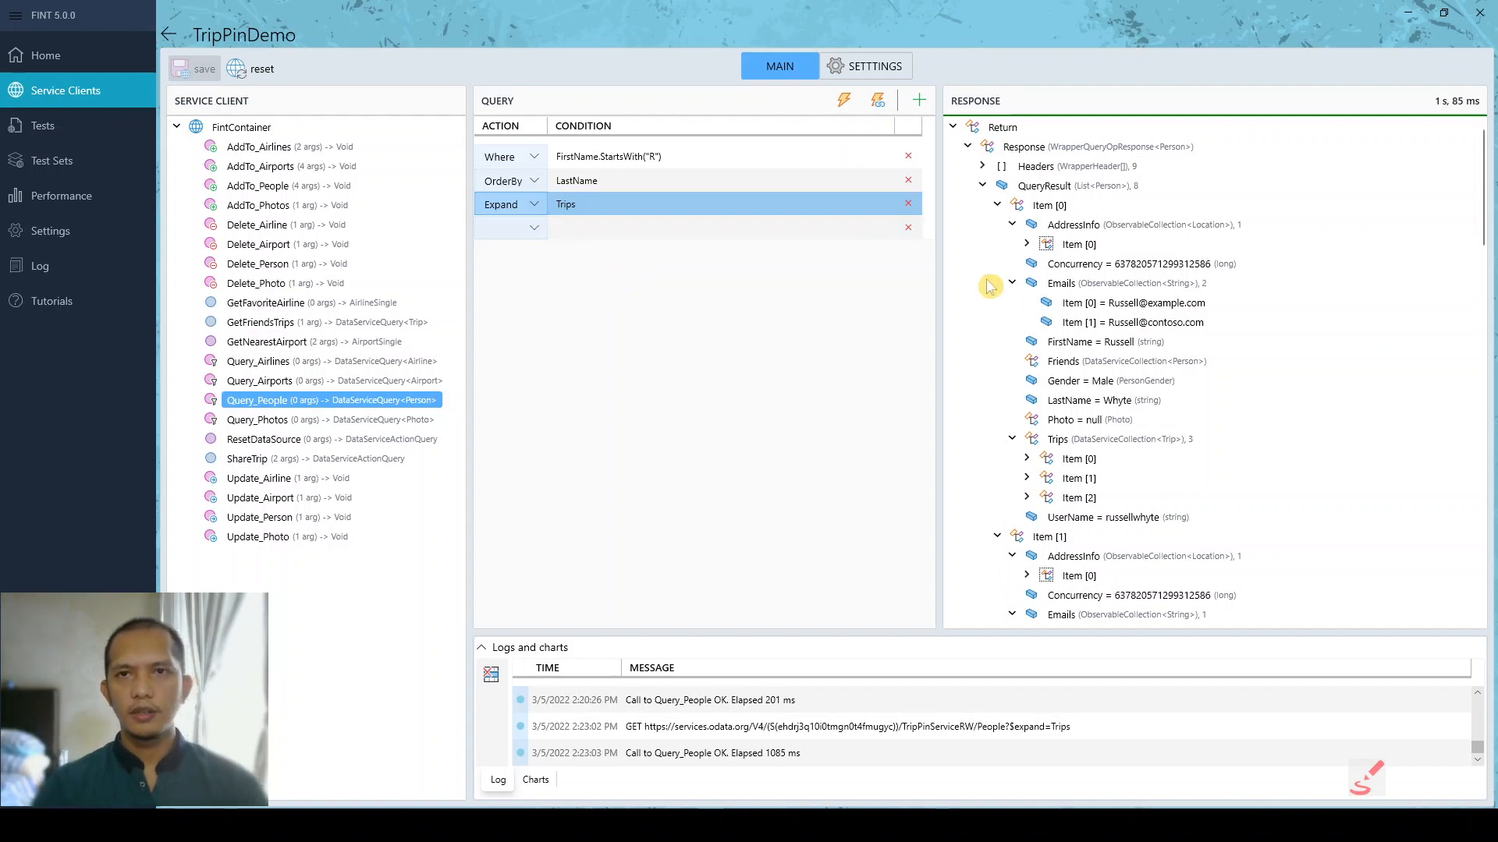
- Expand trip Item [0] of the first person in the response and examine its PlanItems property in a temporarily widened response area
mouse_move(645, 209)
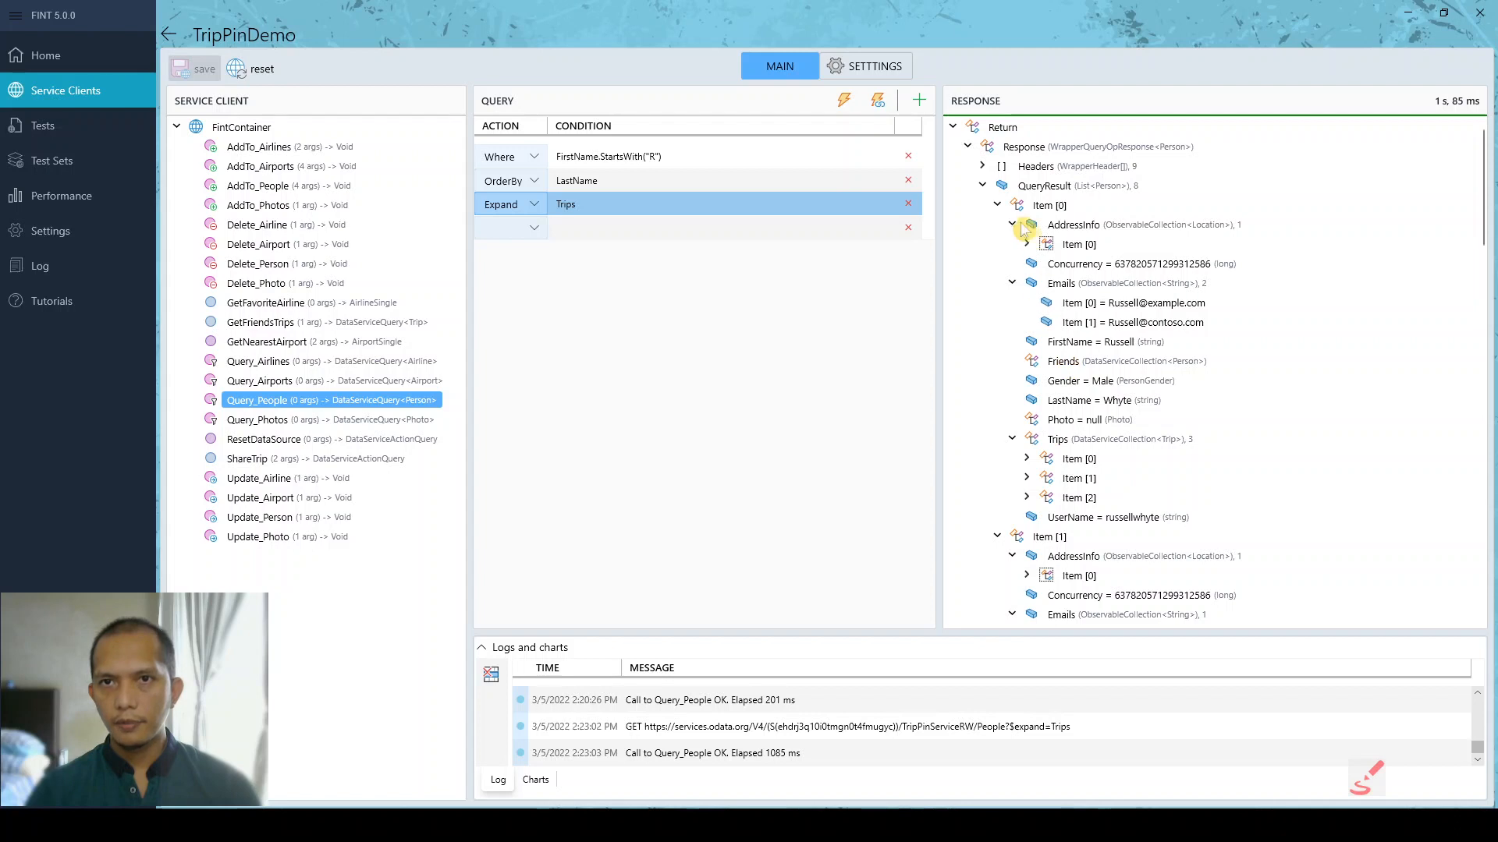
left_click(1028, 459)
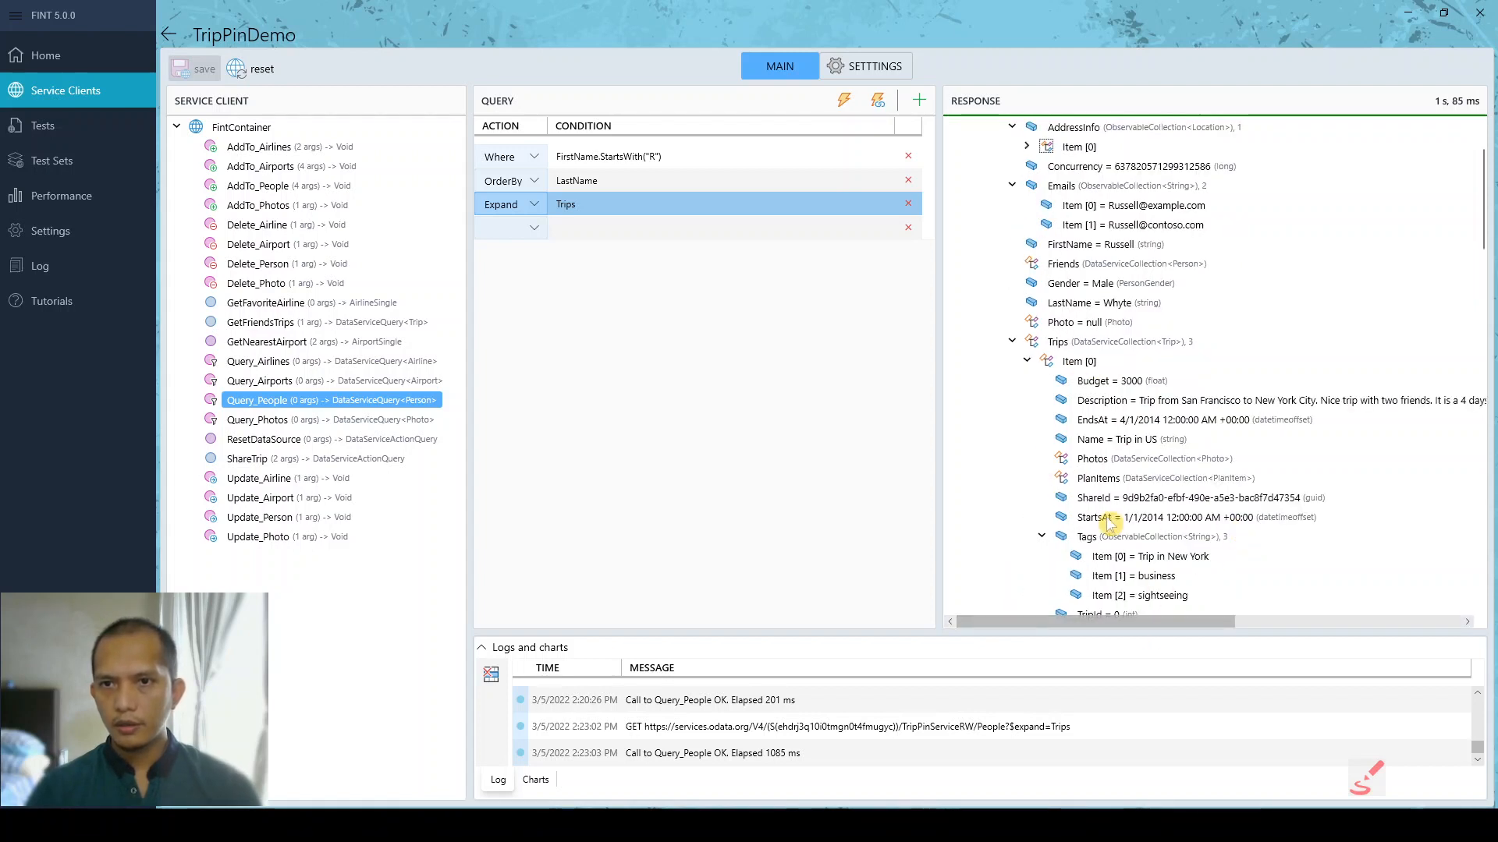
scroll(1045, 375, "down", 2)
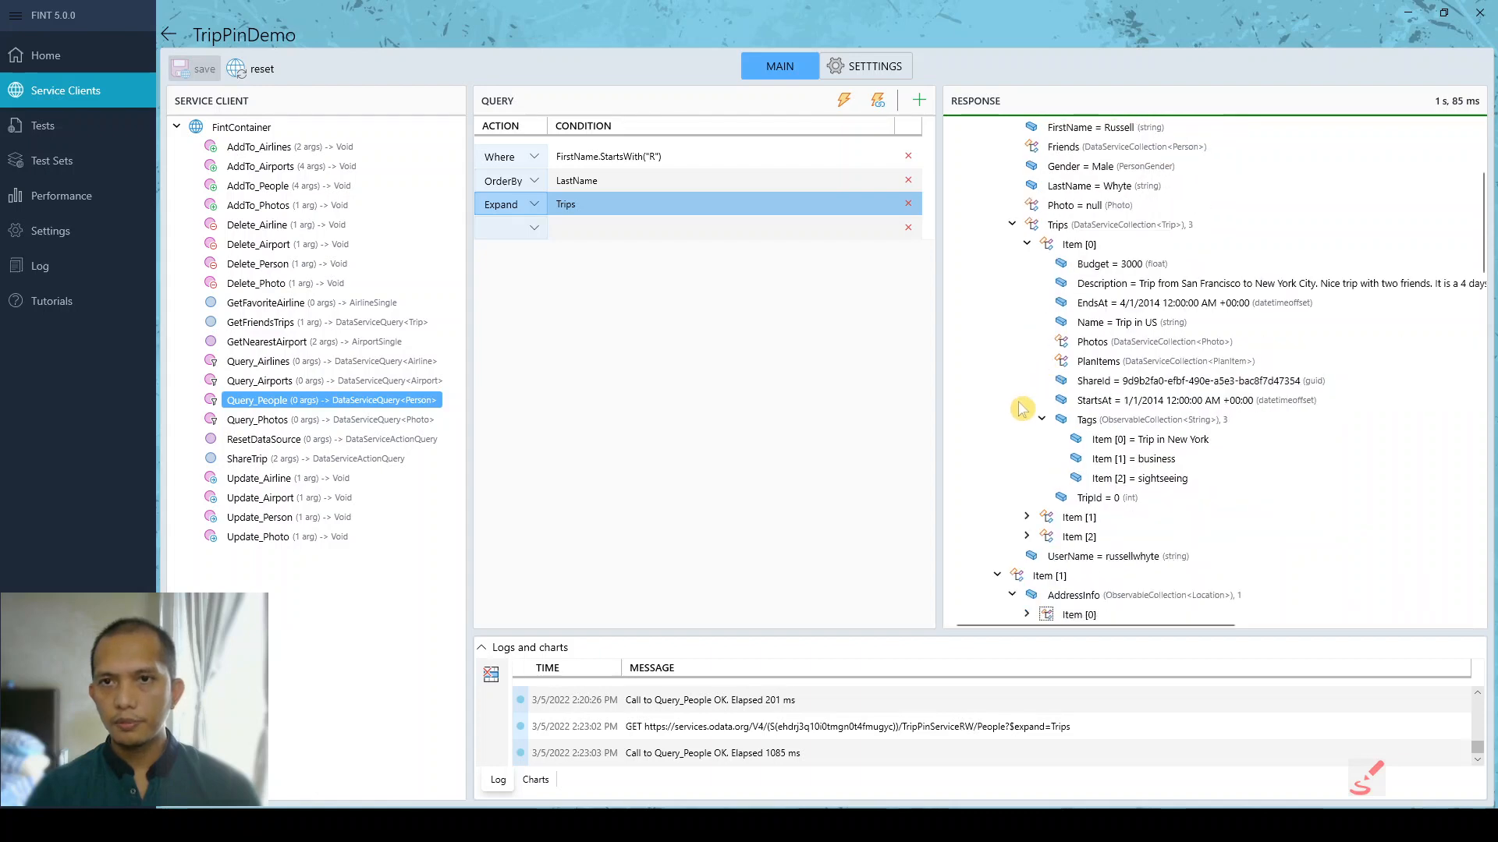
left_click_drag(937, 357, 749, 361)
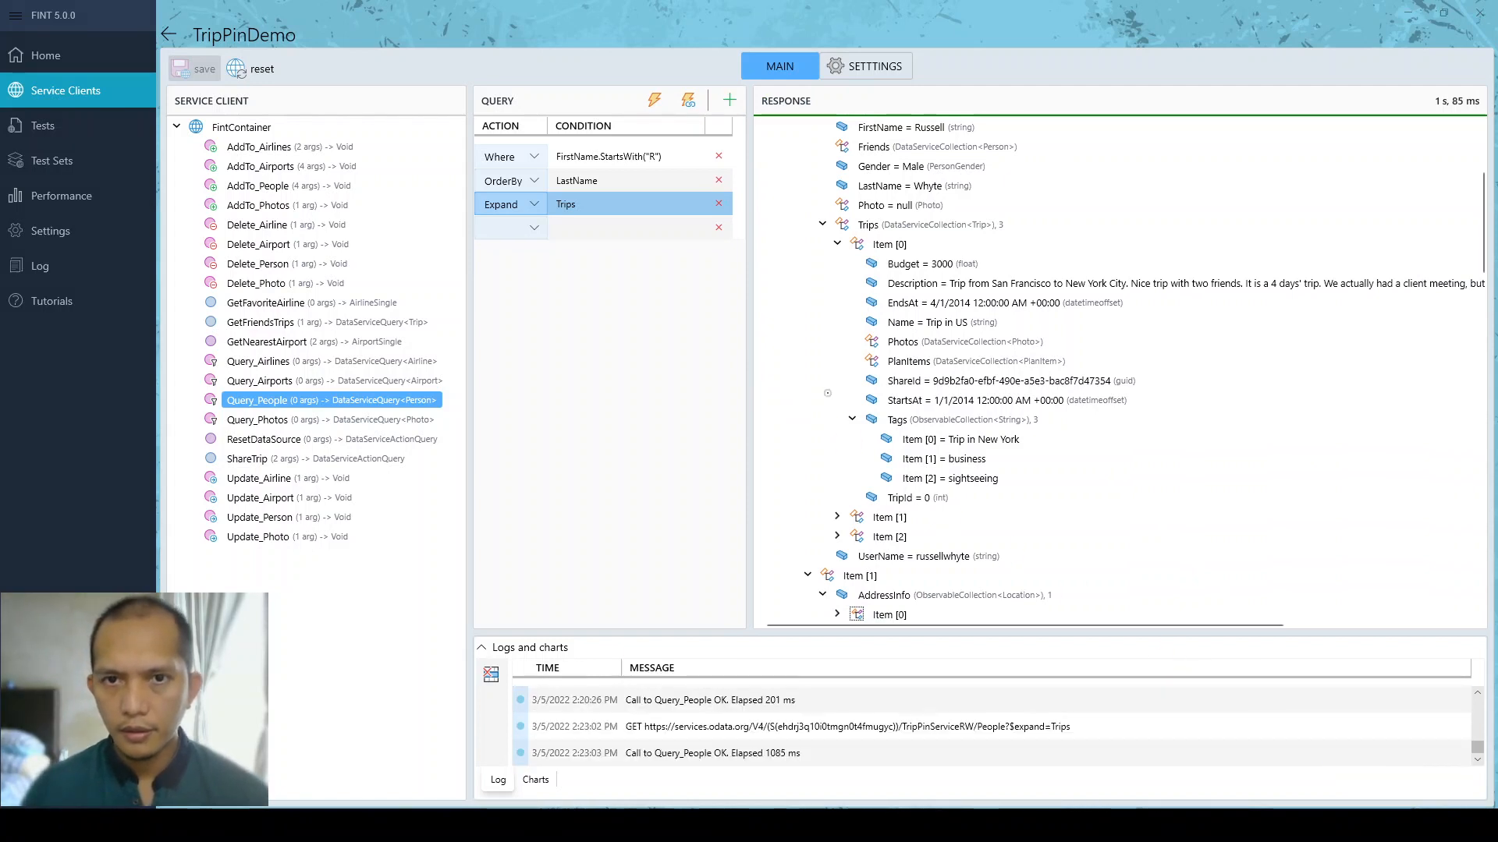
mouse_move(838, 351)
left_mouse_down()
mouse_move(1058, 344)
mouse_move(936, 386)
mouse_move(839, 373)
left_mouse_up()
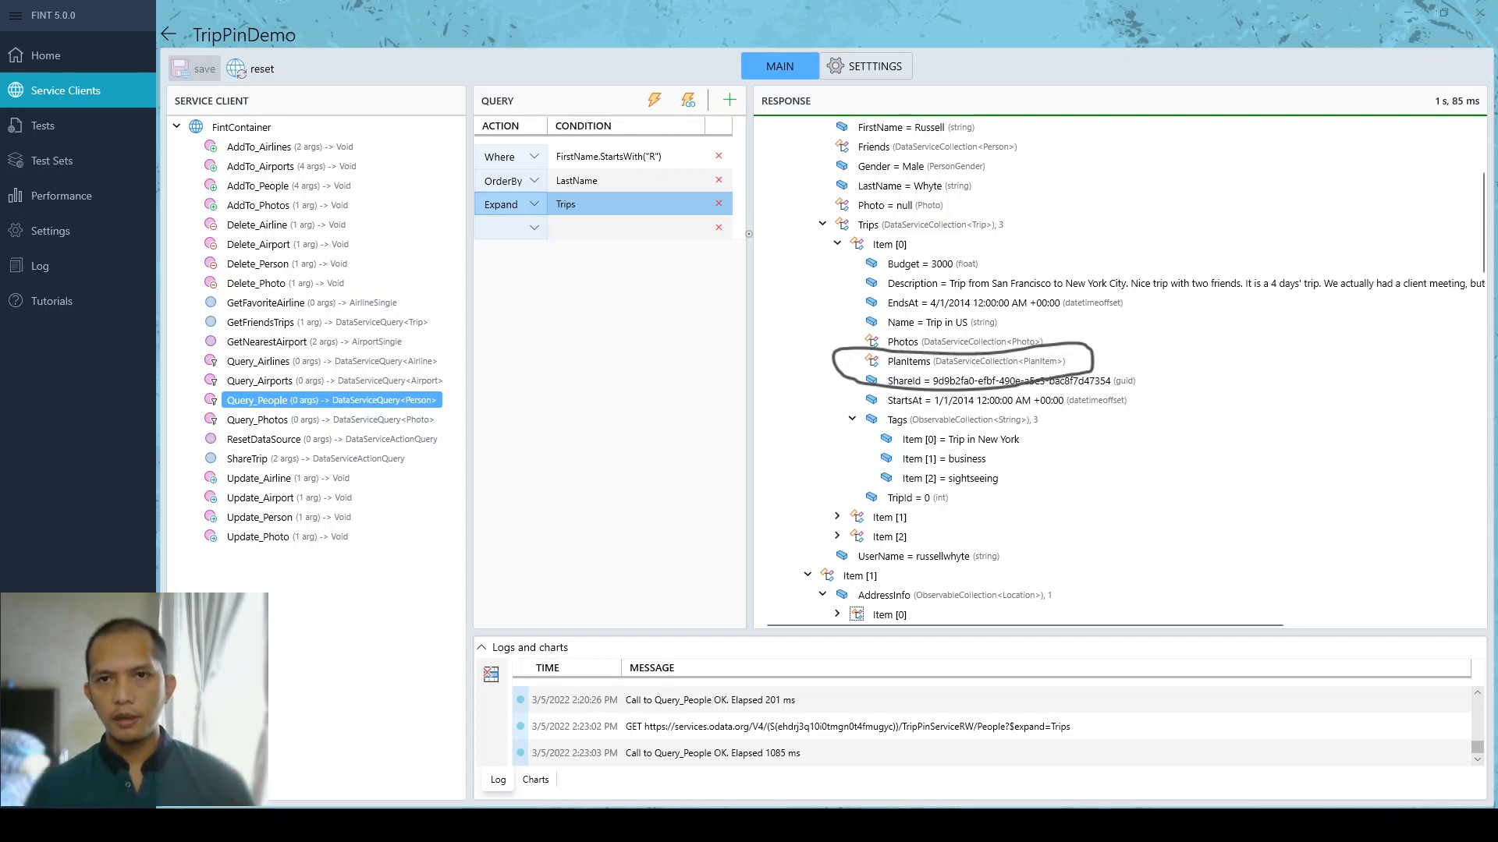
key("Escape")
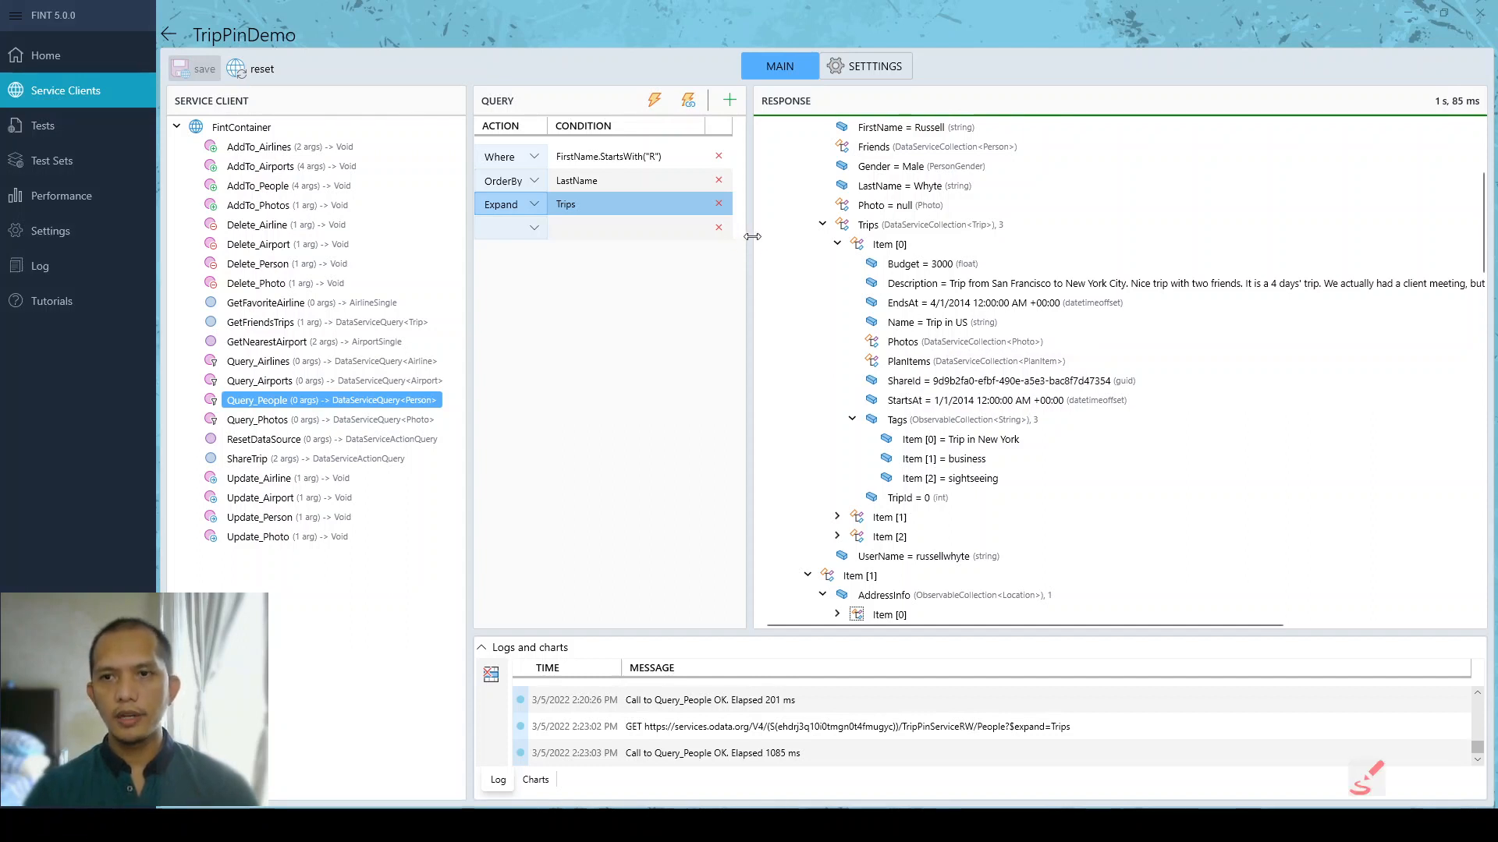
left_click_drag(749, 243, 964, 270)
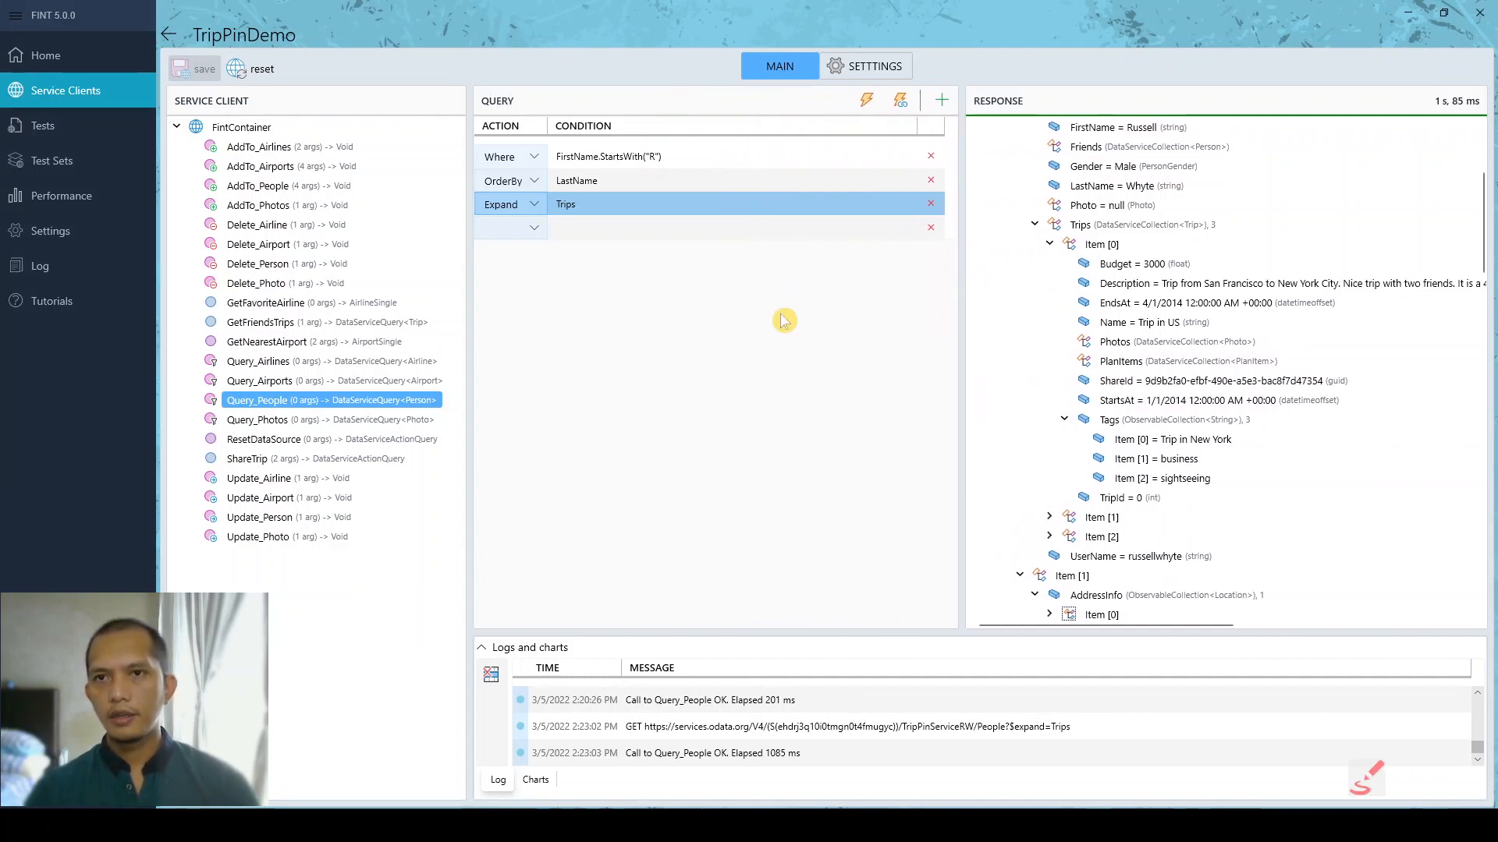
- Try to run the people query with the Expand condition Trips/PlanItems and check the response
left_click(570, 233)
left_click(597, 201)
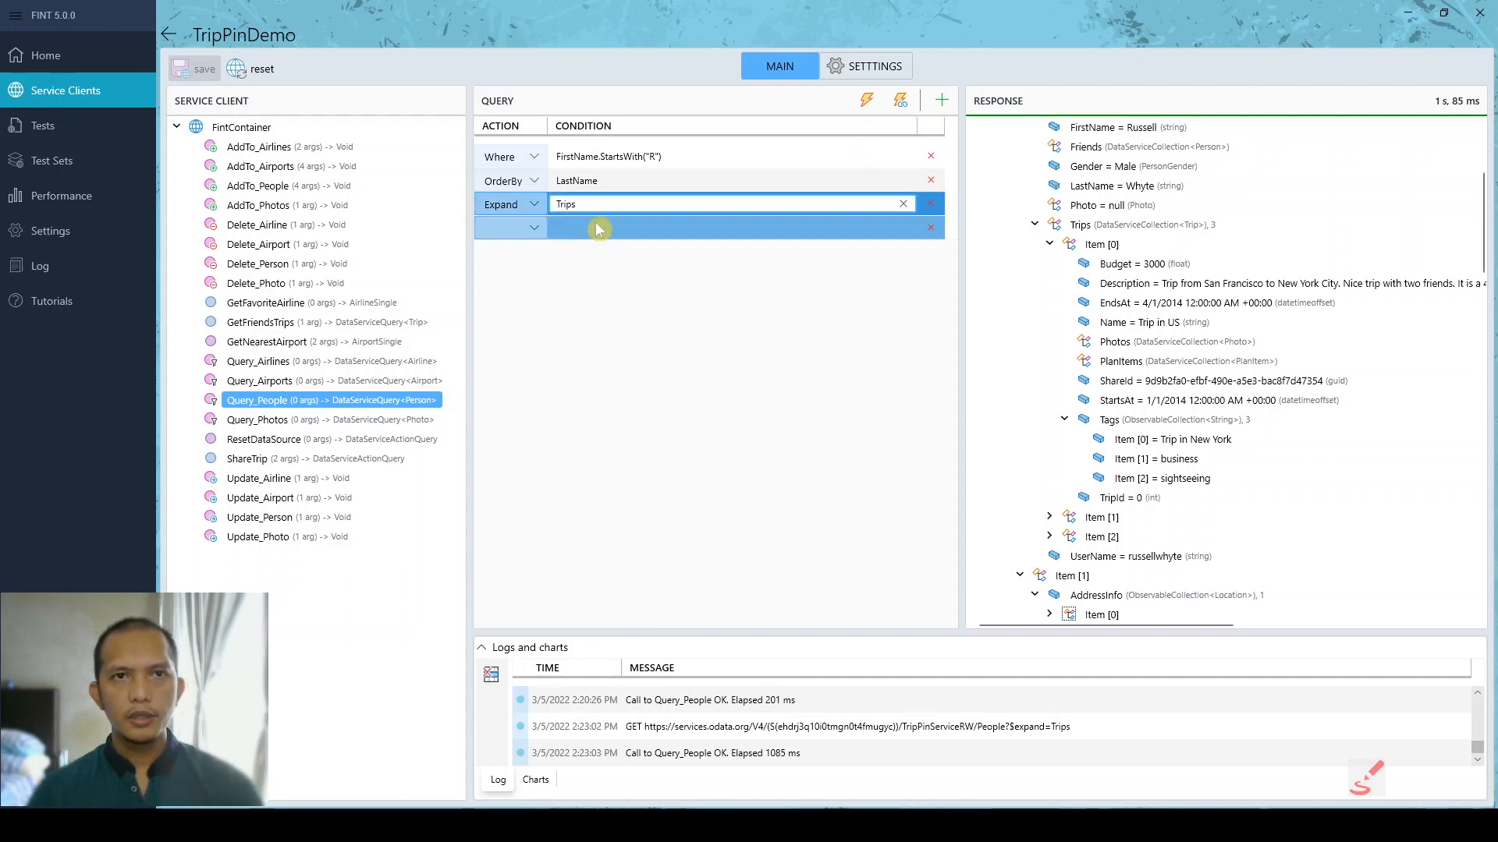
mouse_move(596, 209)
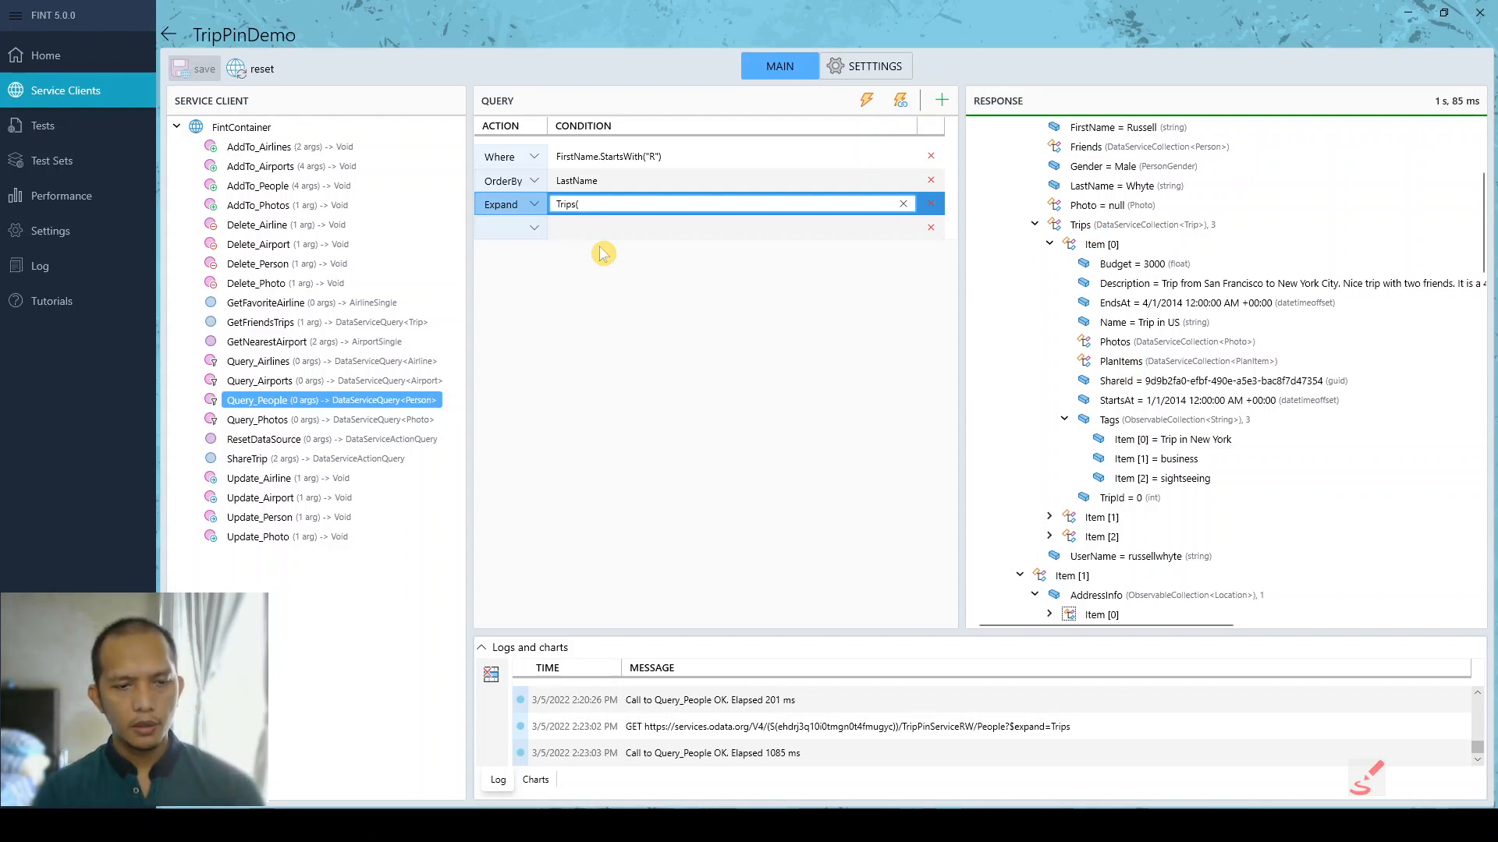
type("$expand")
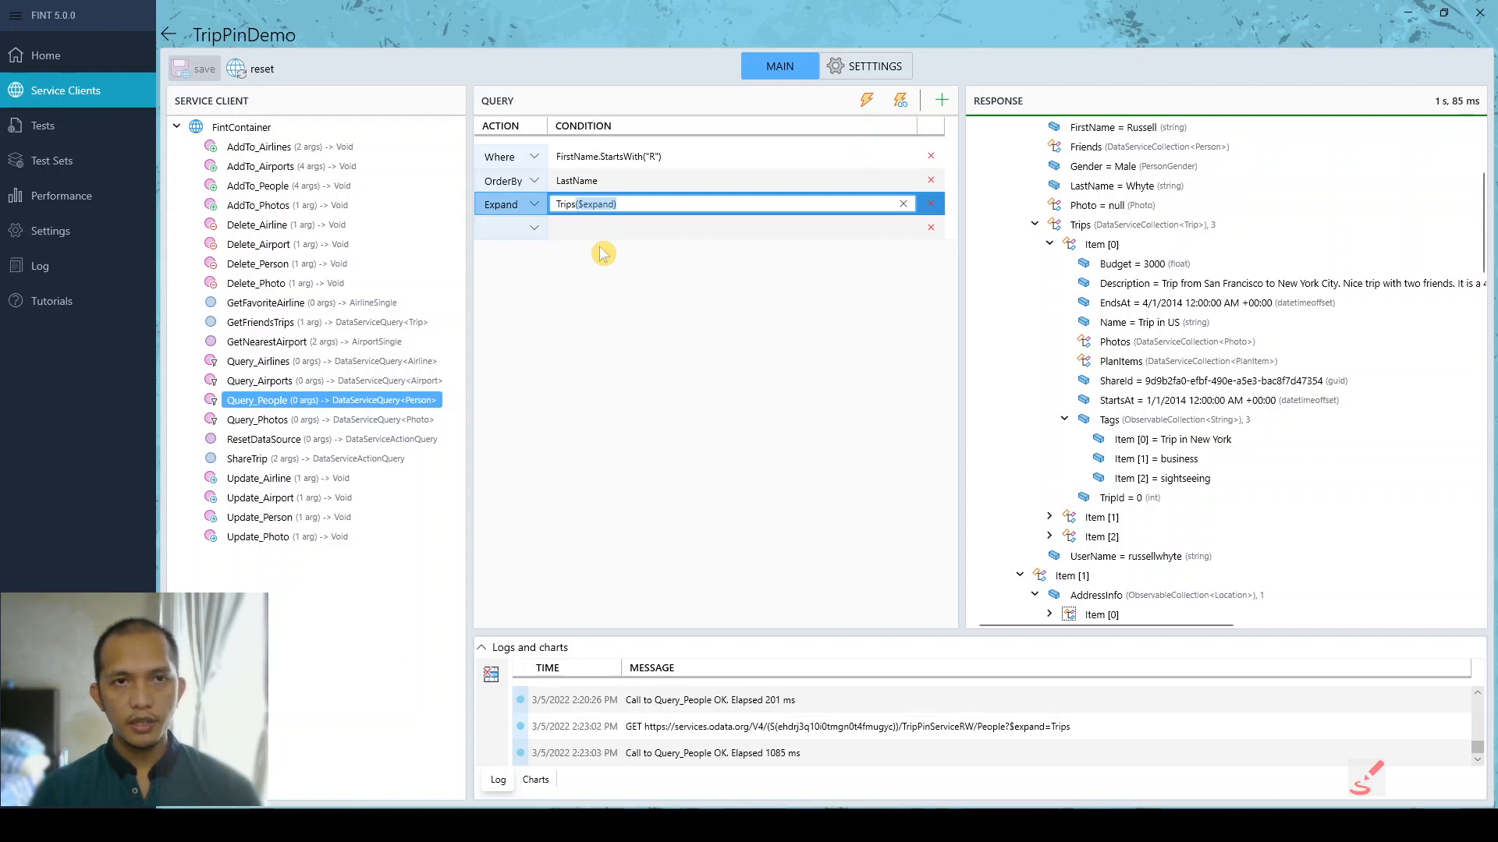
key("BackSpace")
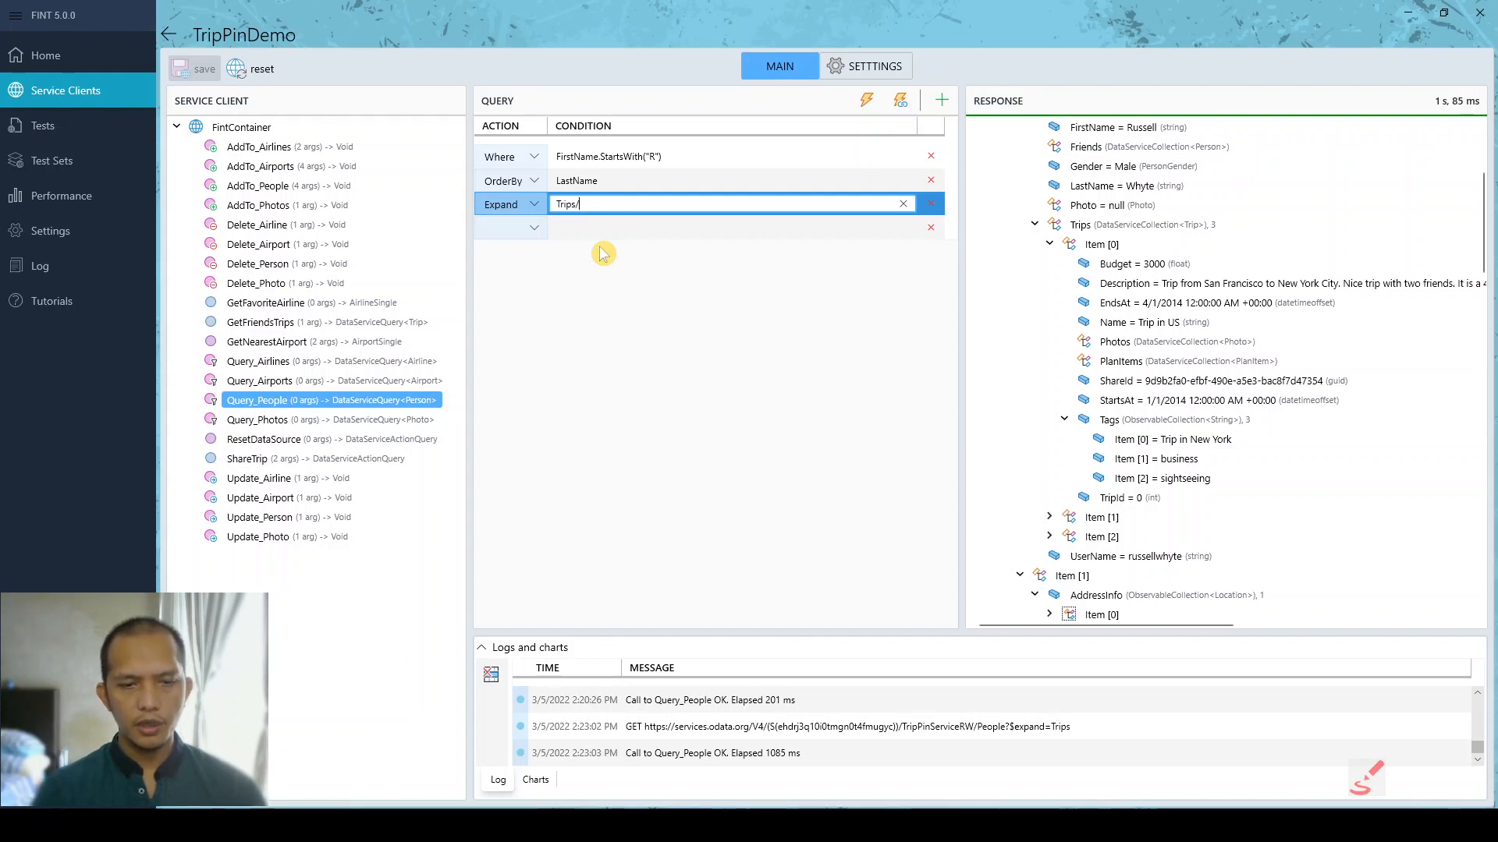
type("/PlanItems")
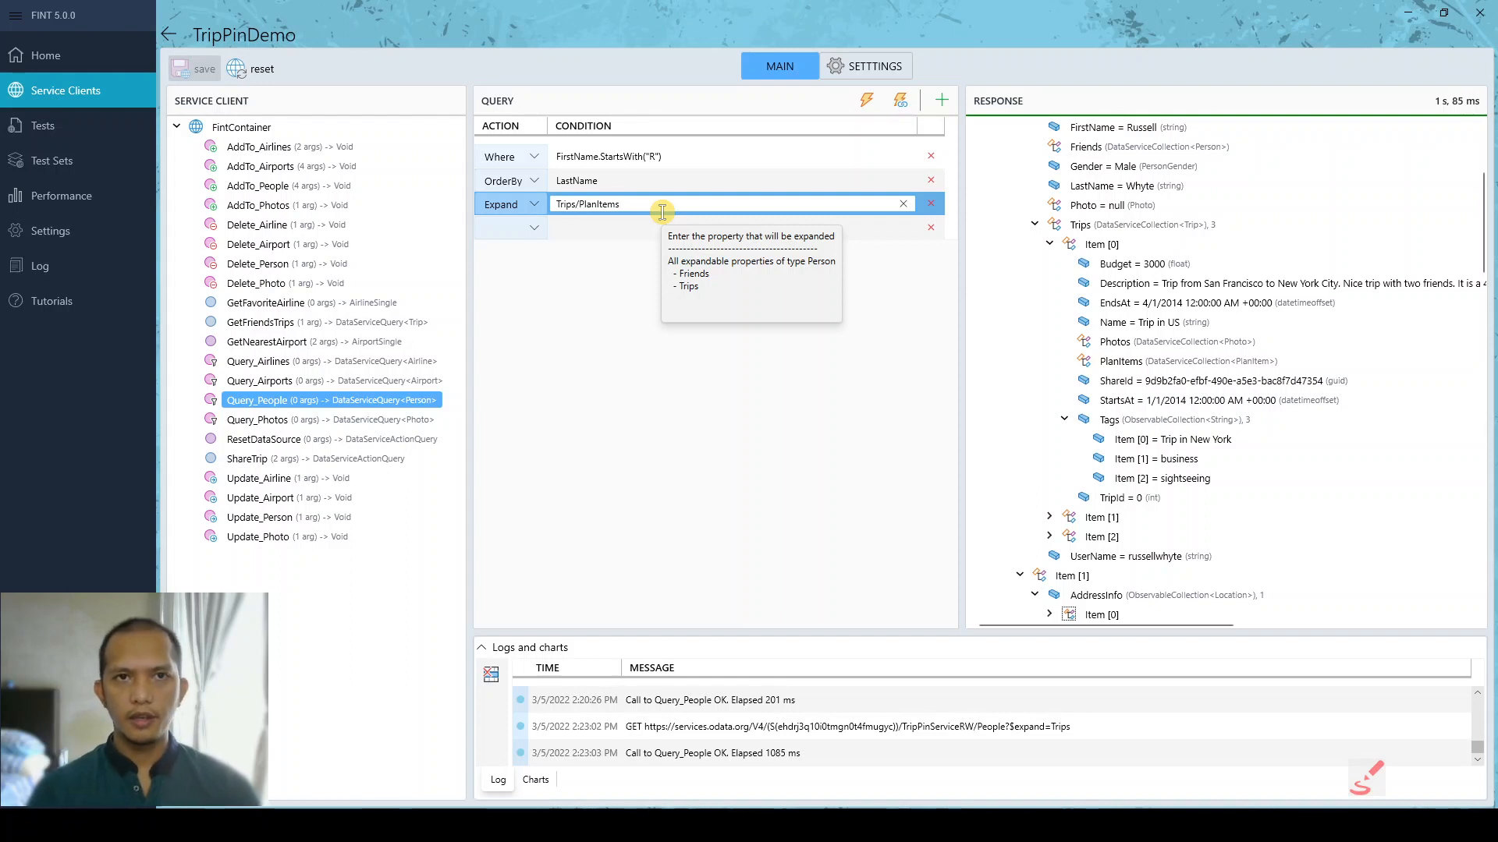
left_click(866, 99)
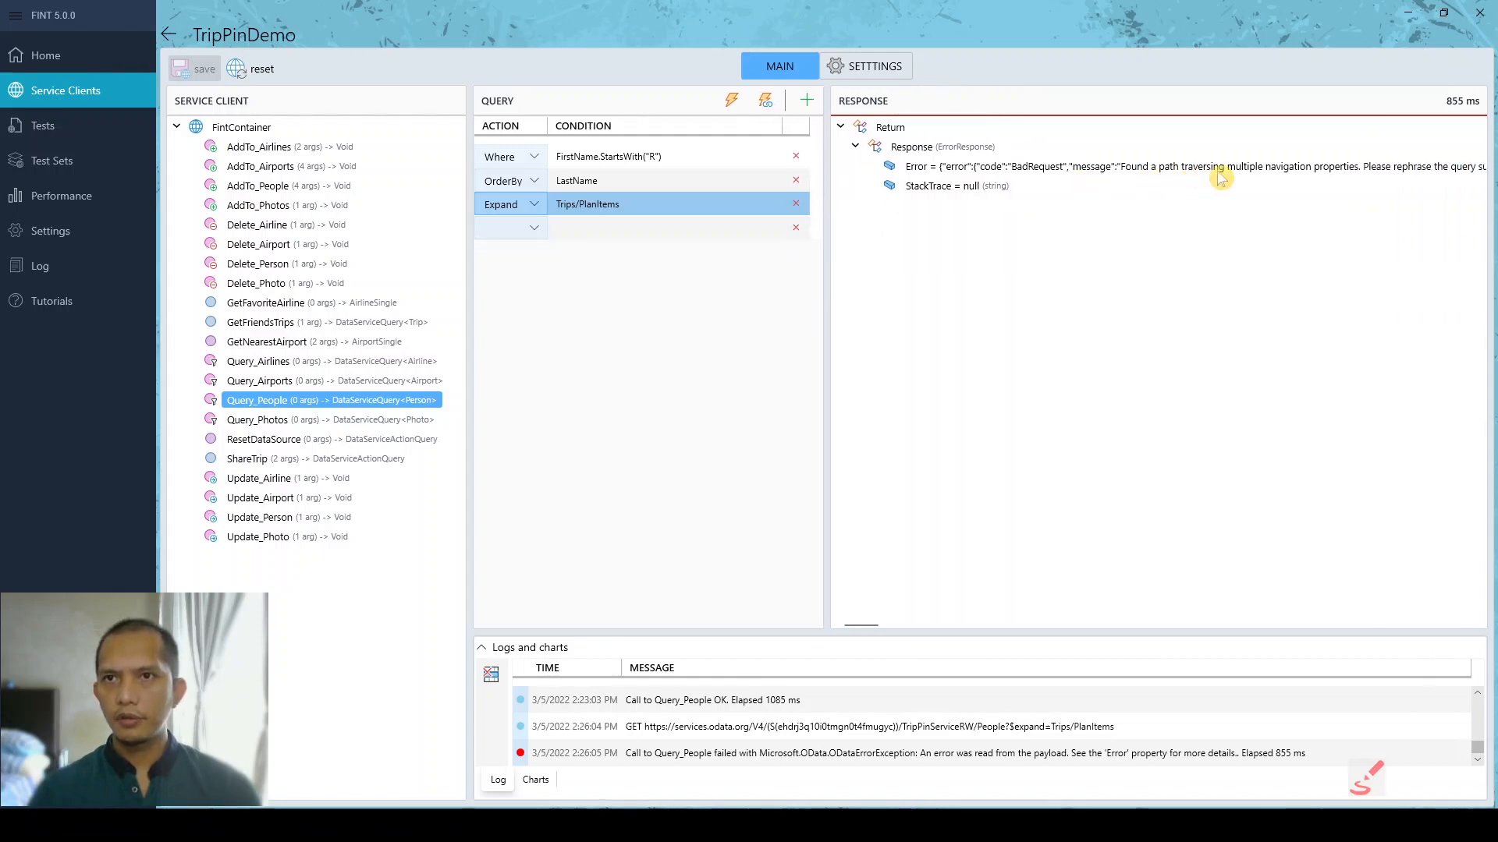
left_click_drag(829, 195, 977, 198)
- Set the Expand condition to Trips($expand=PlanItems) and rerun the people query
left_click(673, 199)
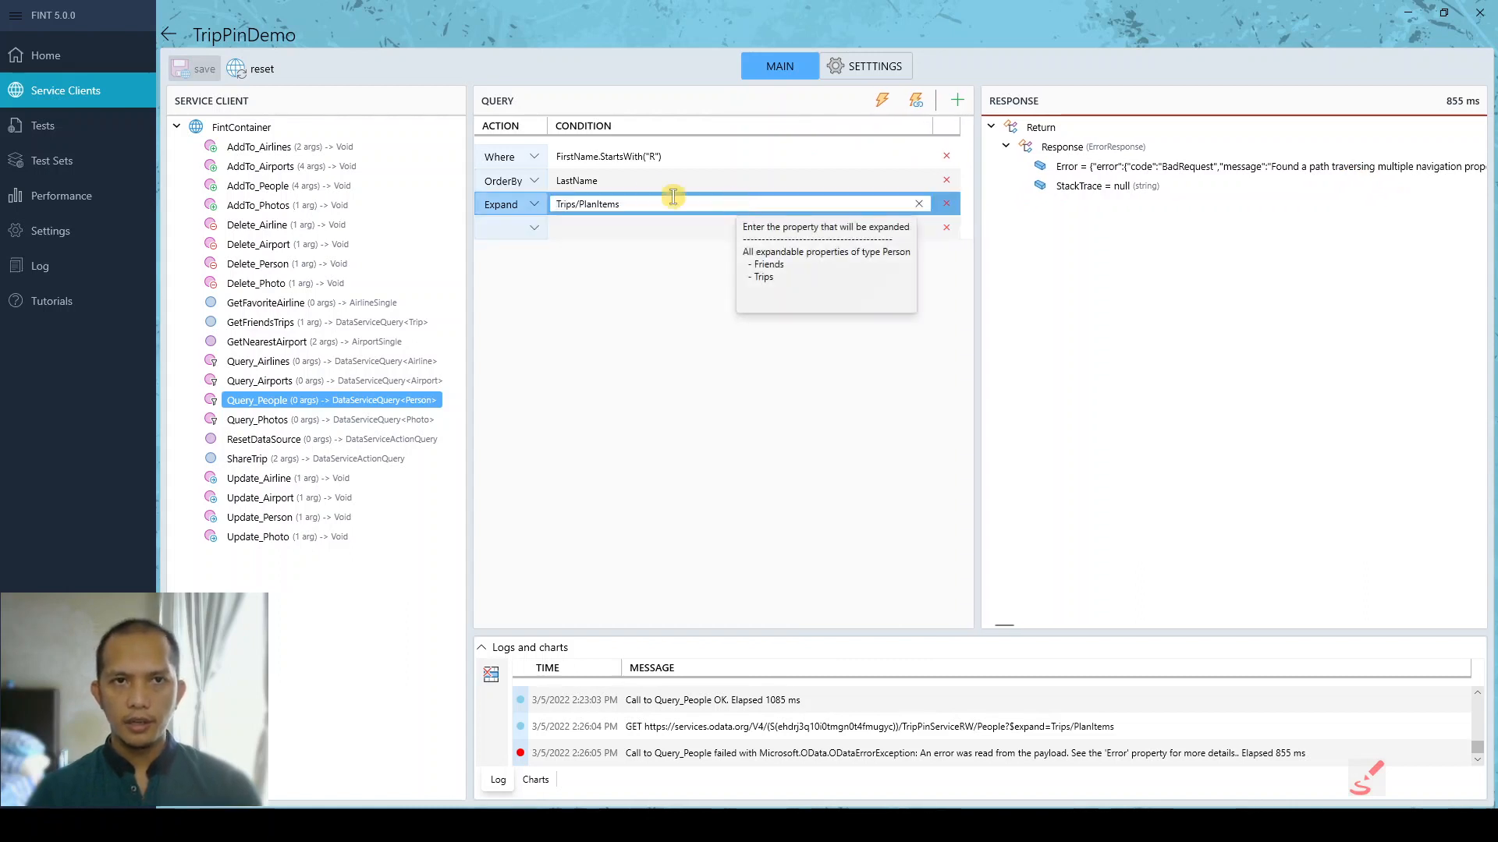
double_click(601, 204)
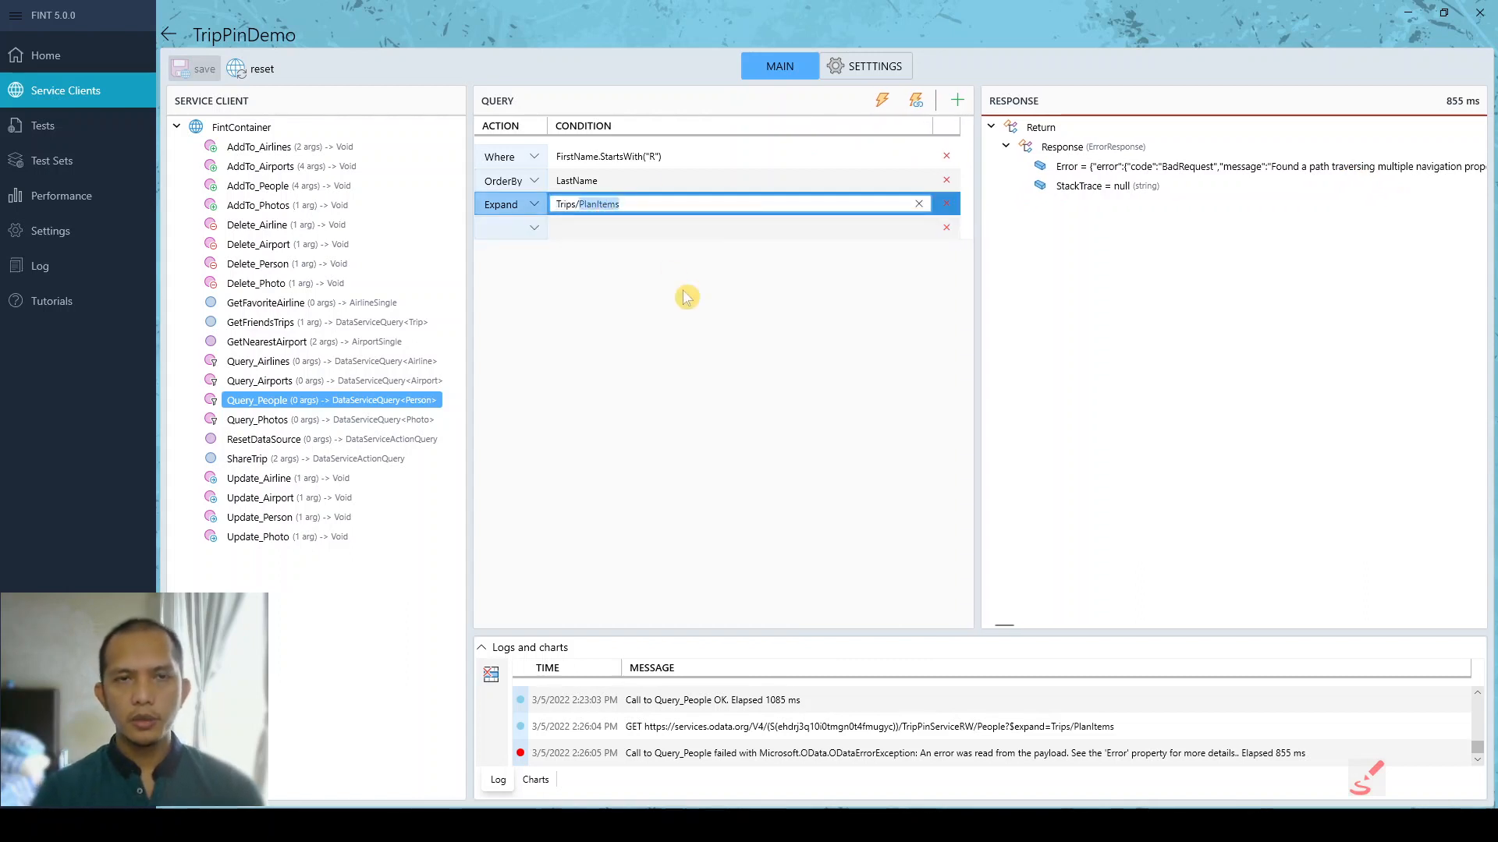
key("BackSpace")
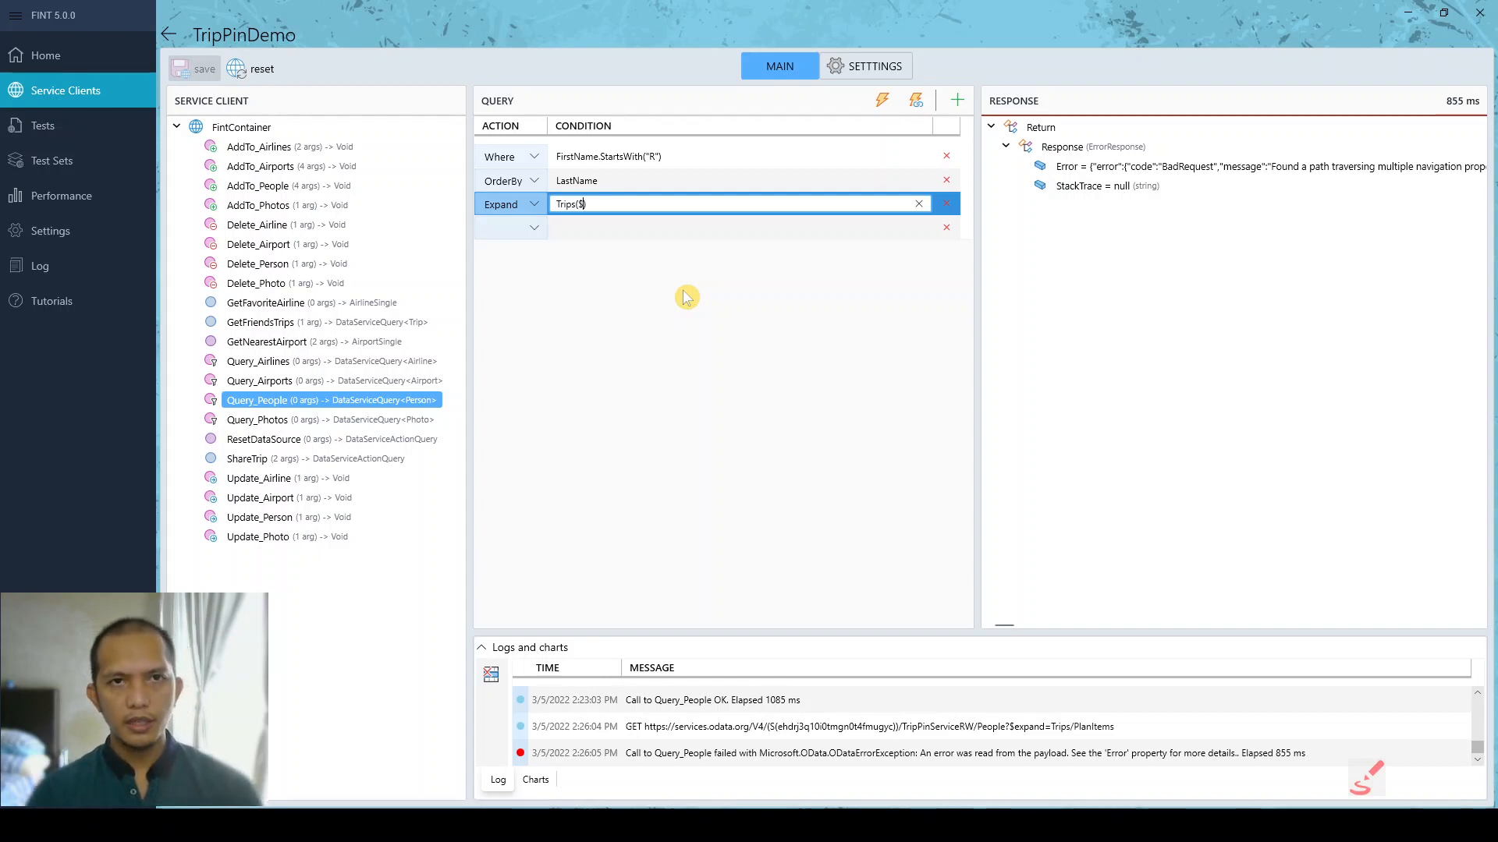
type("expan")
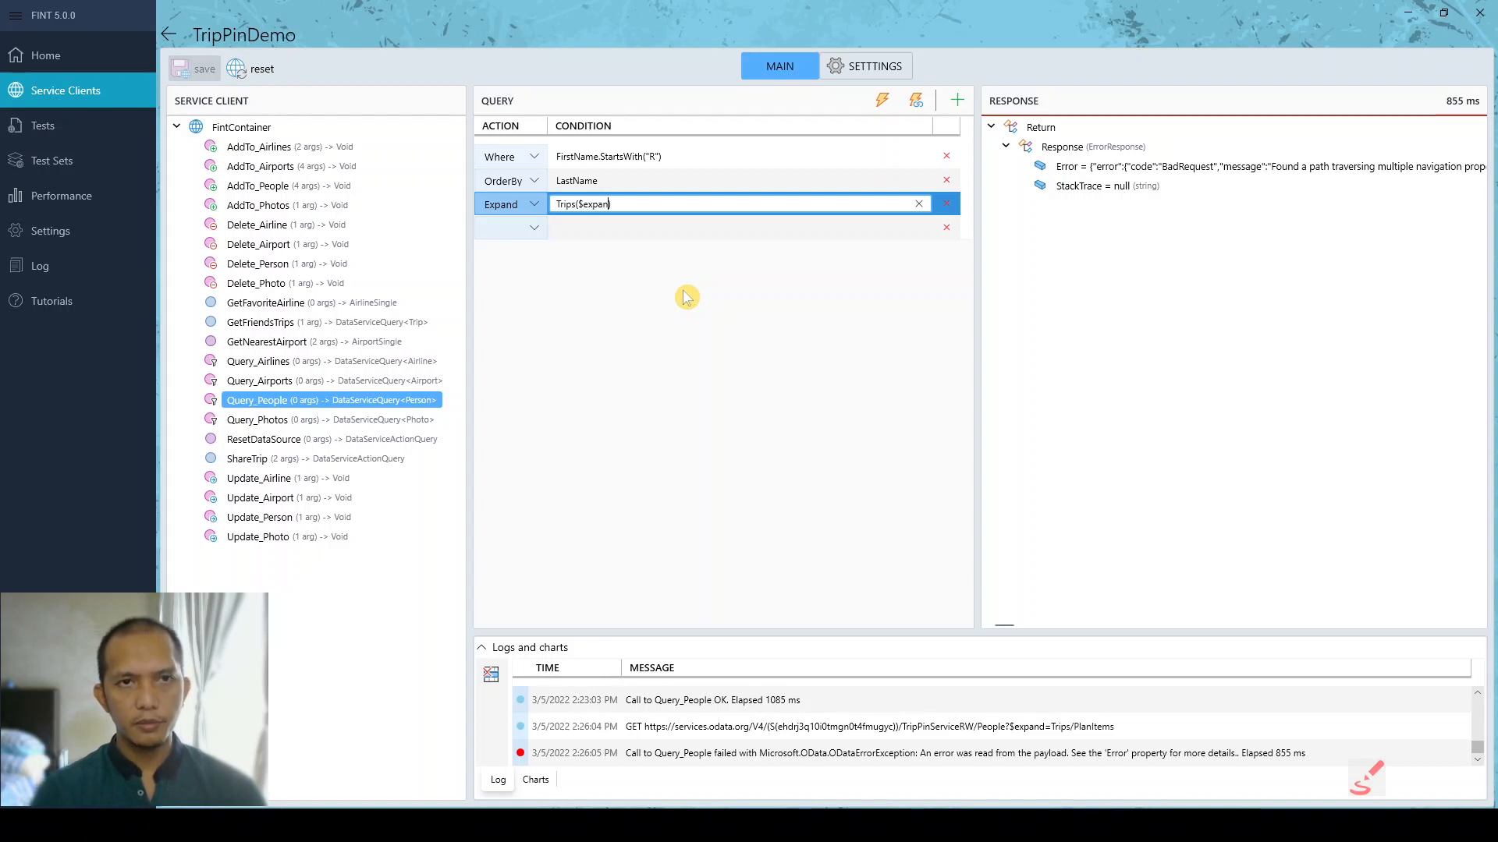
type("d=")
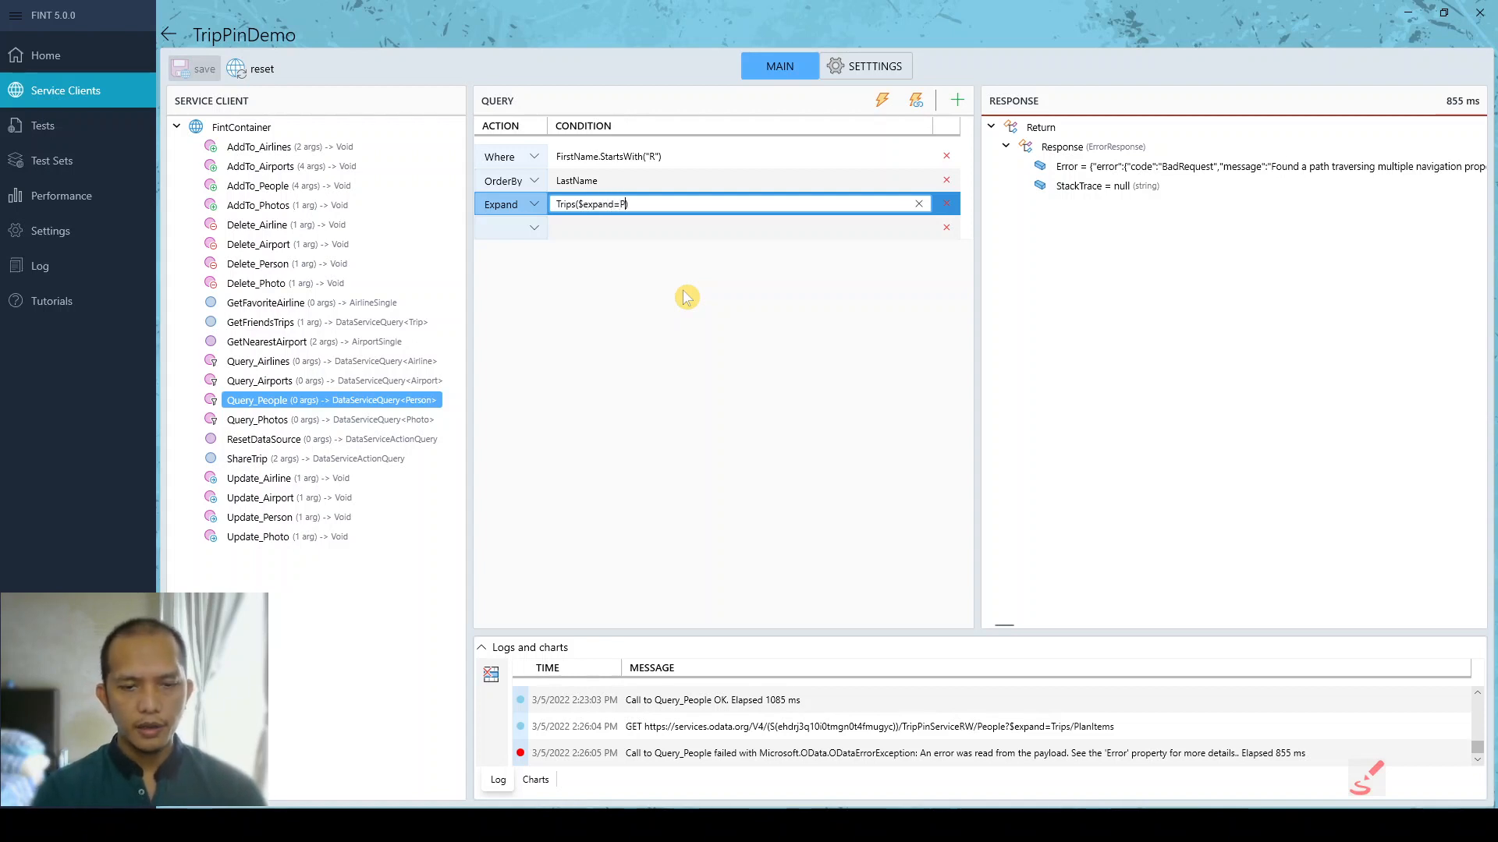
type("PlanItems")
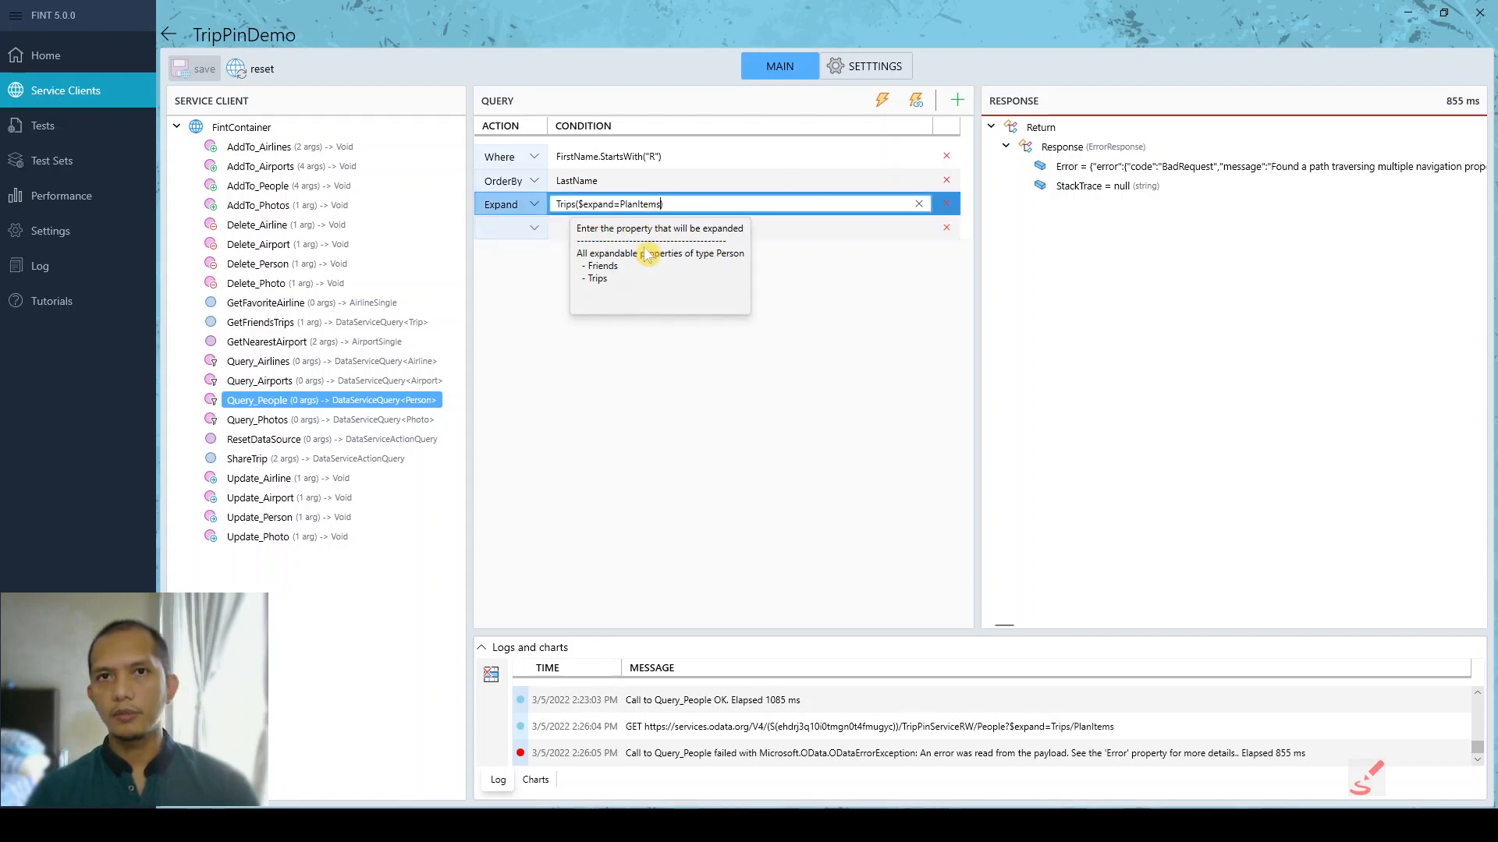
left_click(881, 102)
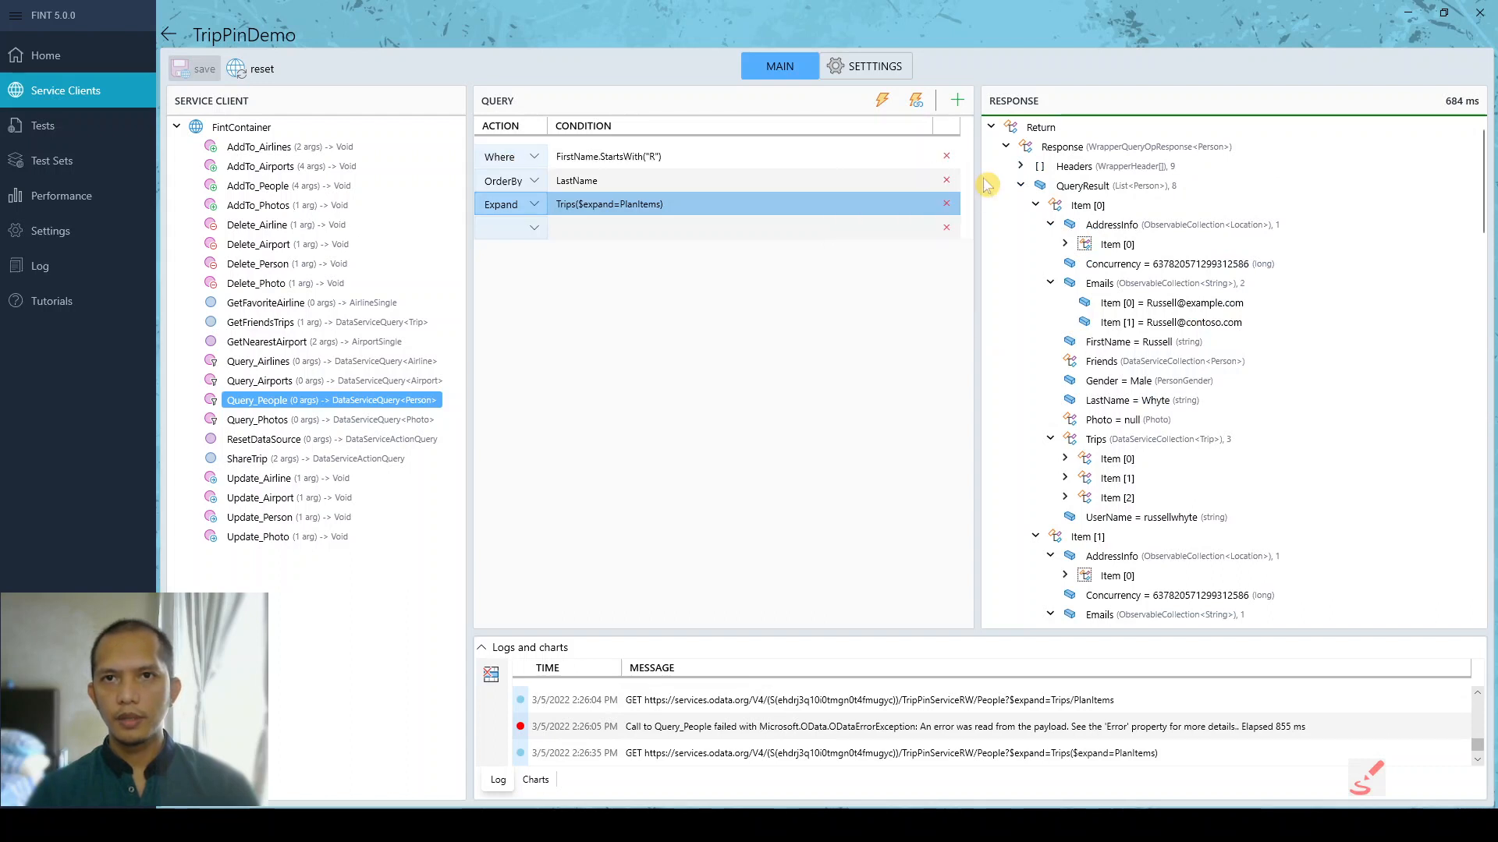
- Widen the response area, open trip Item [0] of the first person and inspect its PlanItems collection
left_click_drag(977, 176, 844, 176)
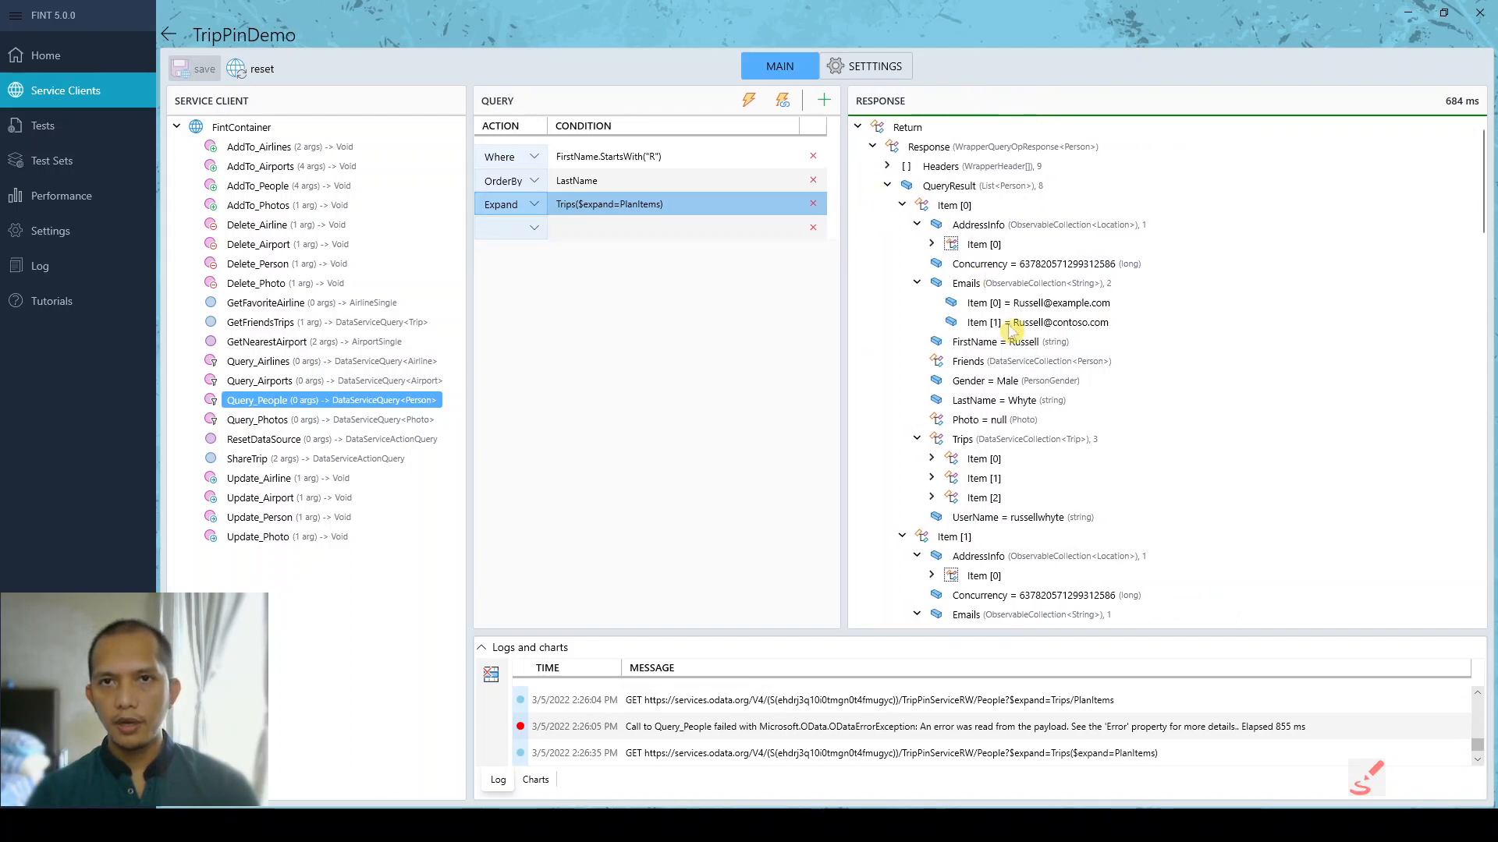
left_click(1006, 442)
left_click(1134, 463)
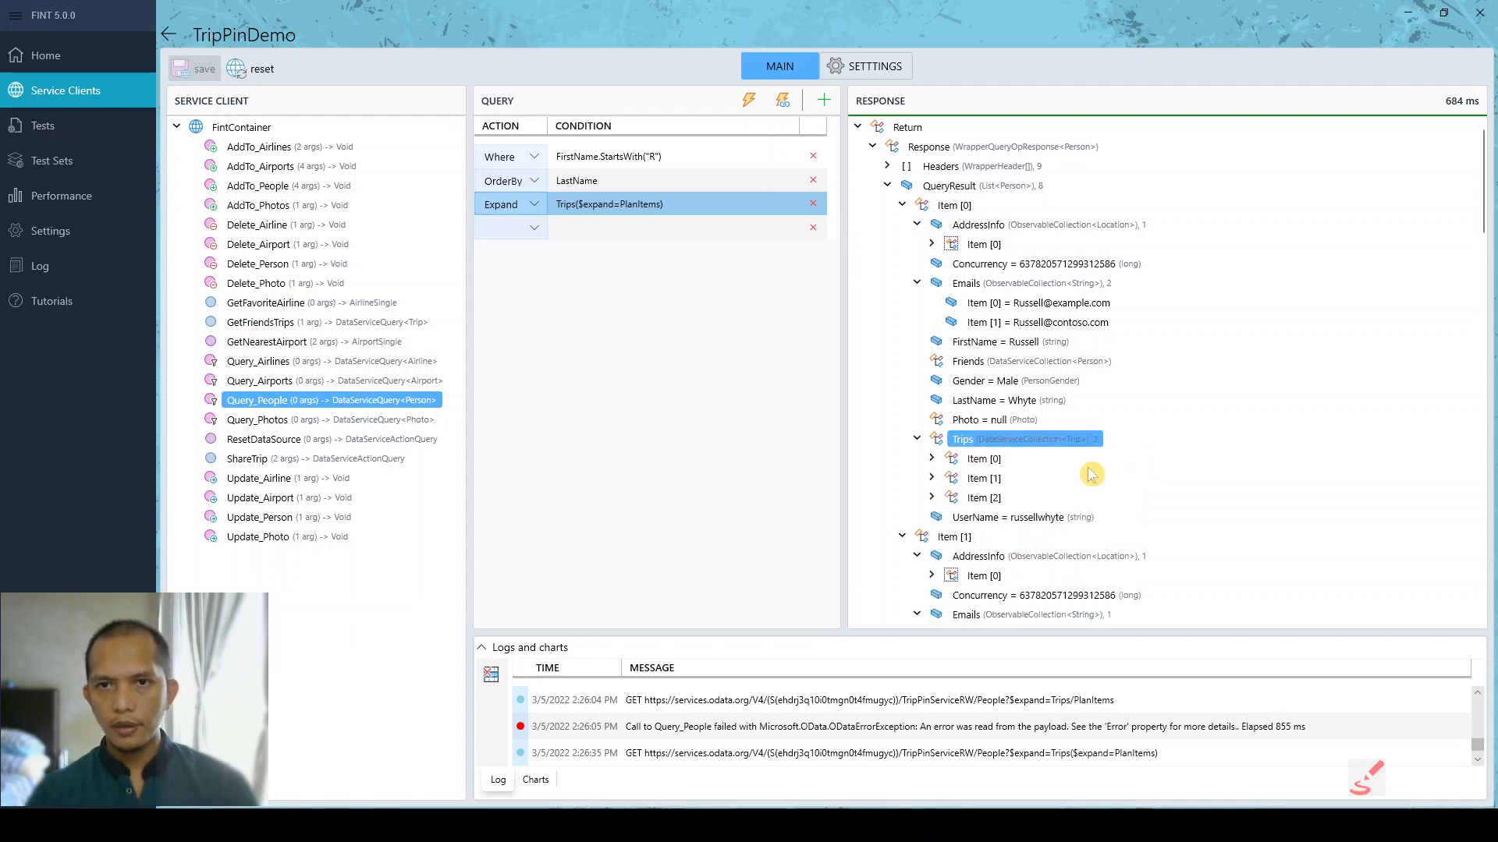
left_click(931, 459)
scroll(1006, 343, "down", 4)
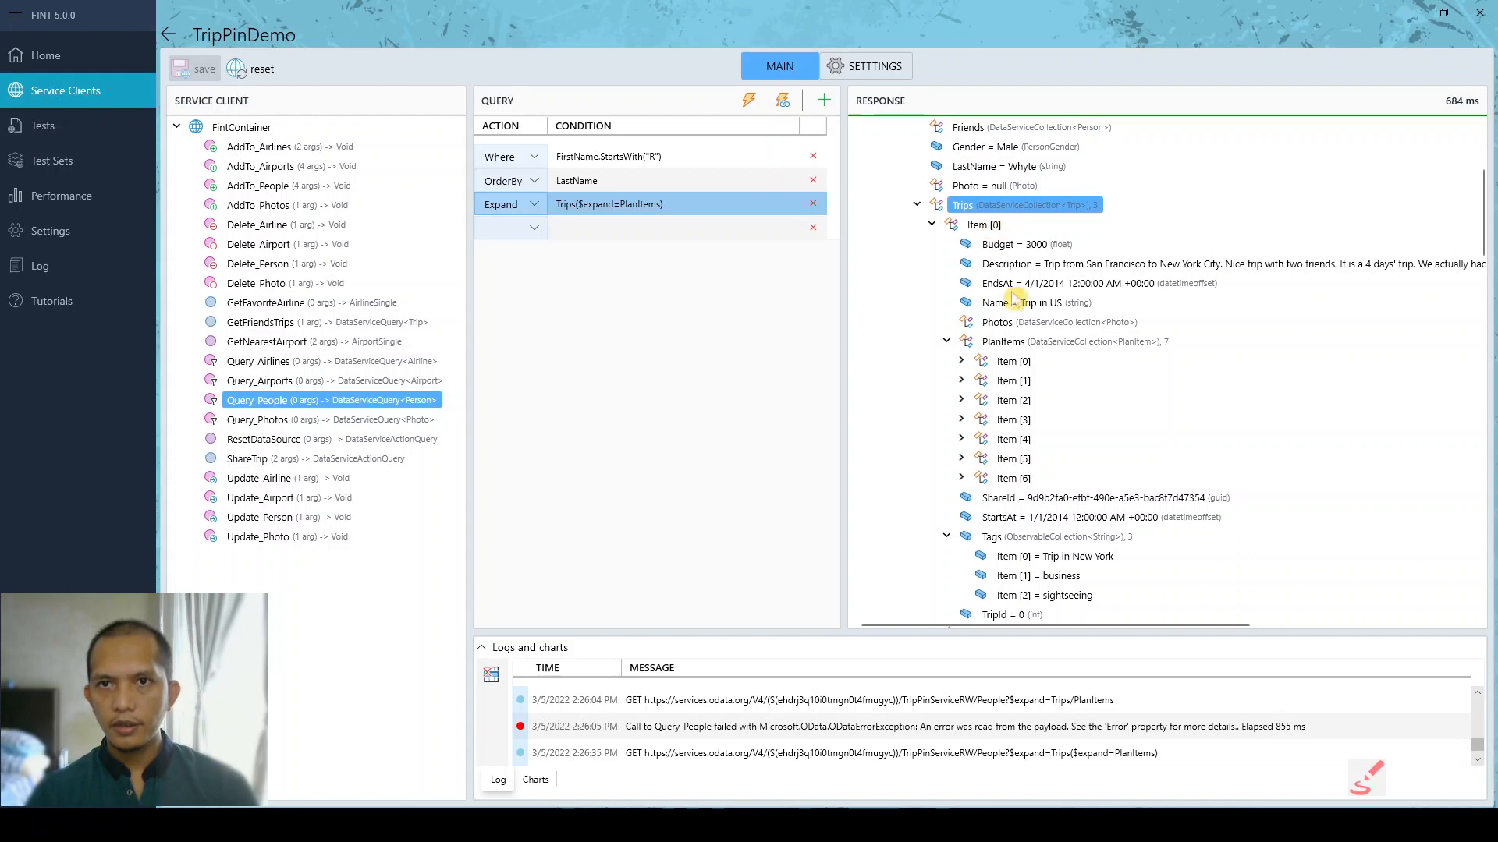
left_click(1012, 346)
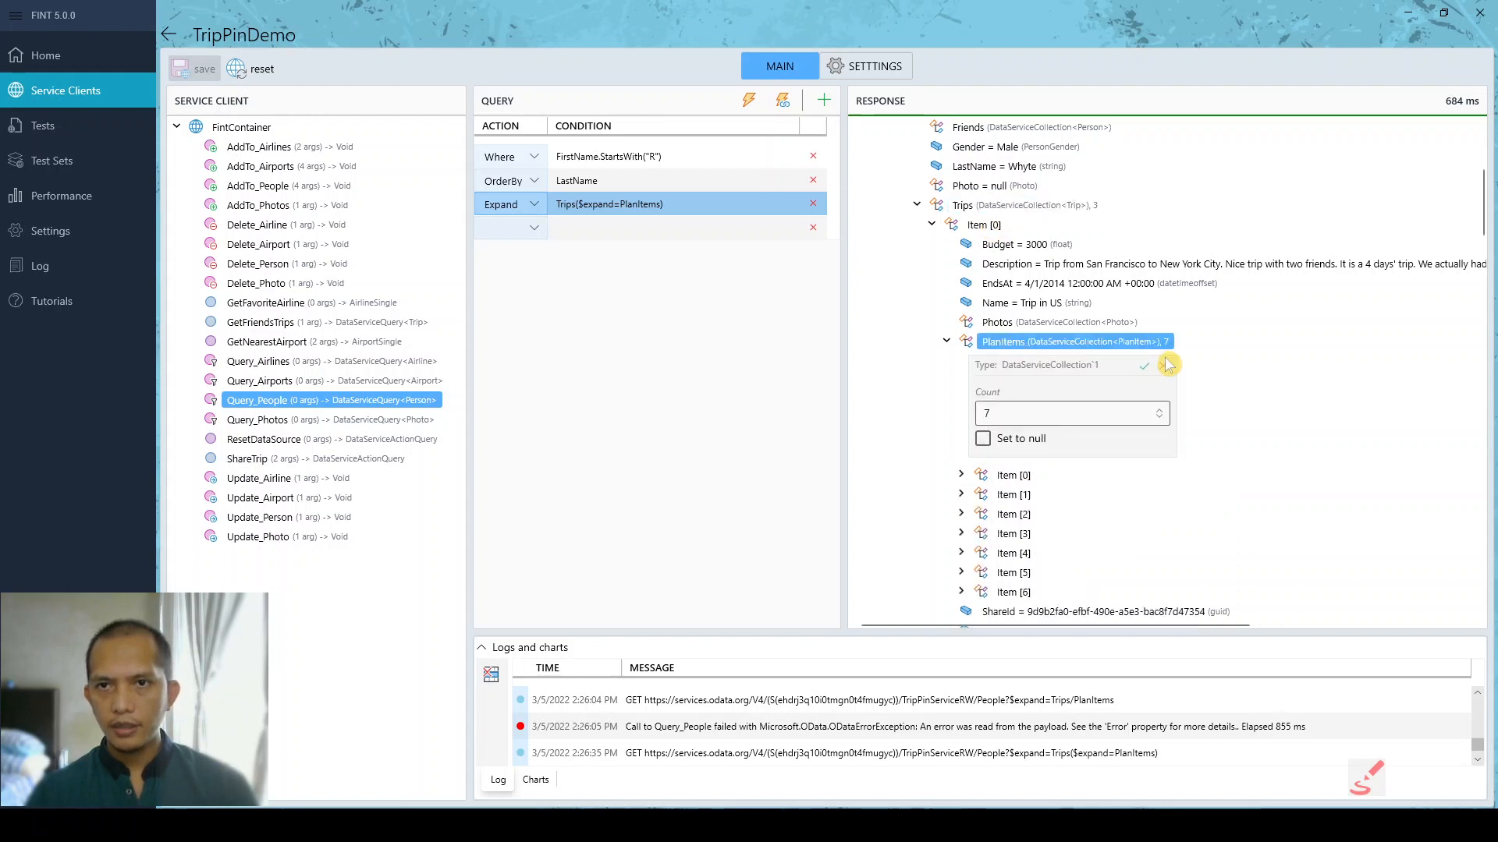
left_click(1164, 366)
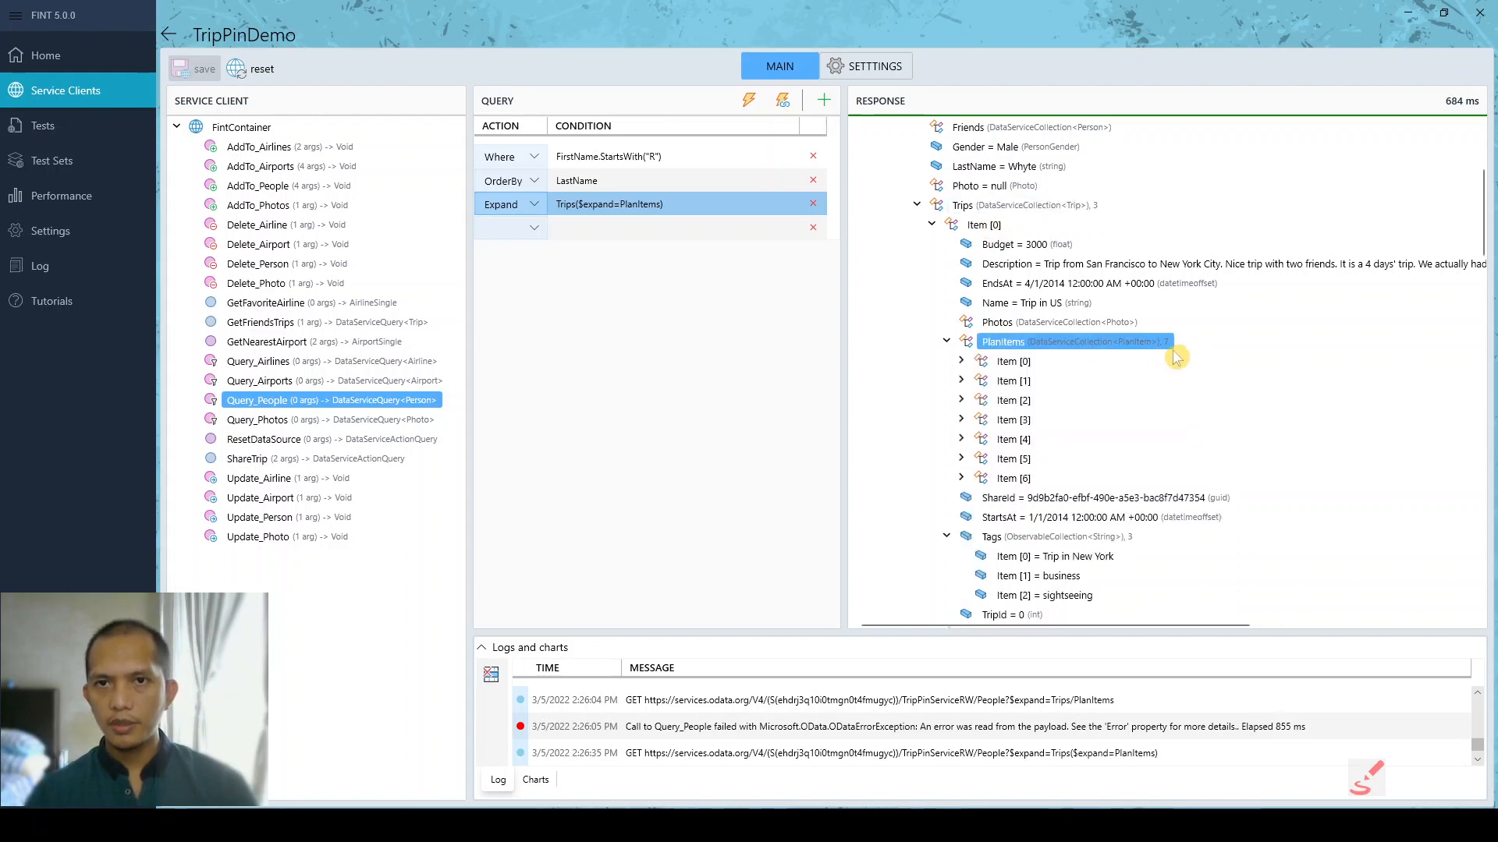
- Examine plan items Item [0] and Item [1] of the first trip, then collapse PlanItems and the trip
left_click(962, 362)
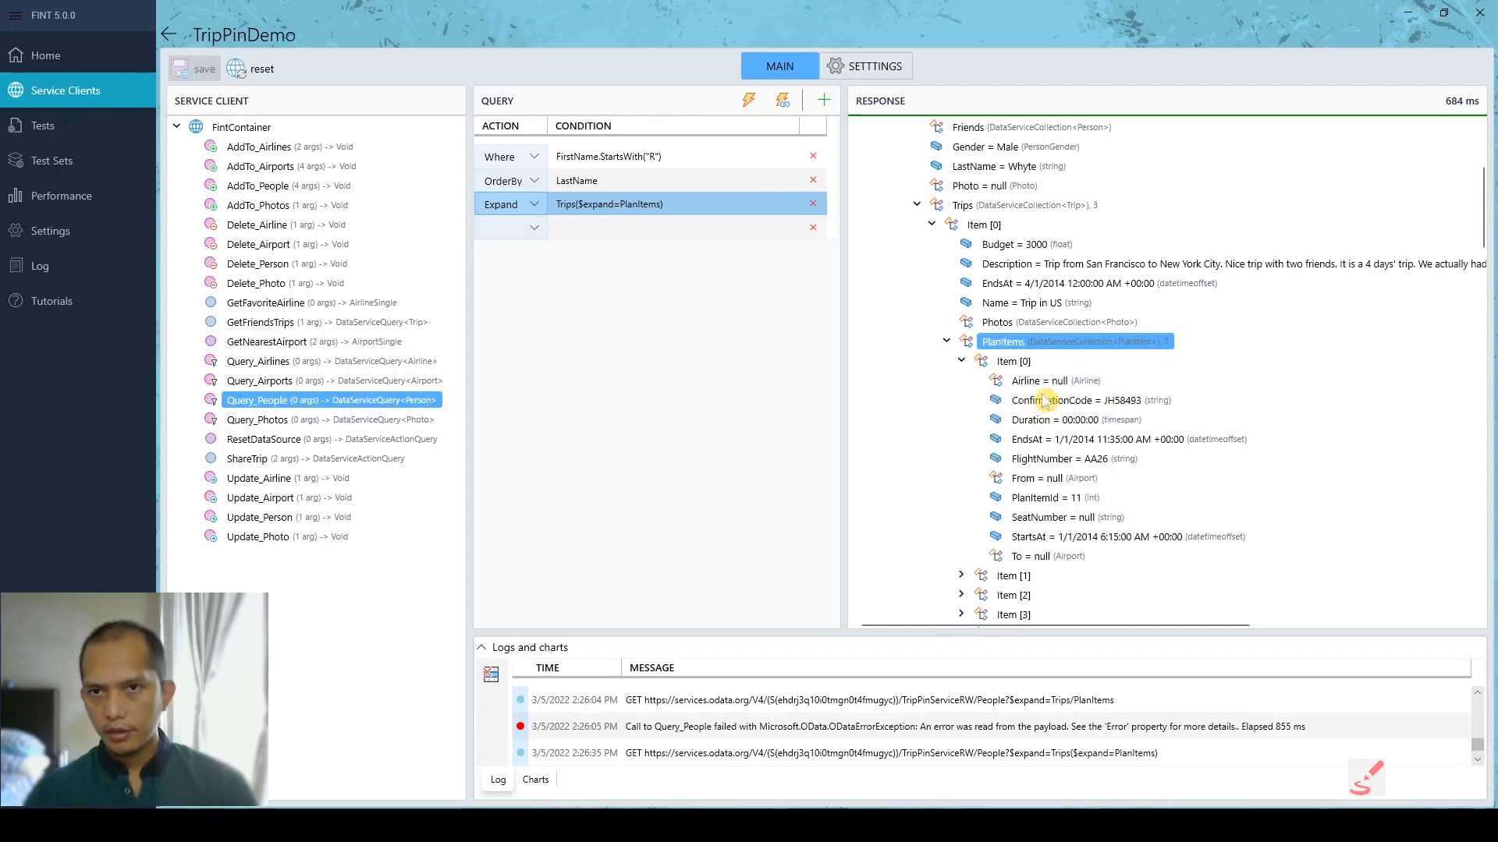
left_click(961, 576)
scroll(1092, 539, "down", 2)
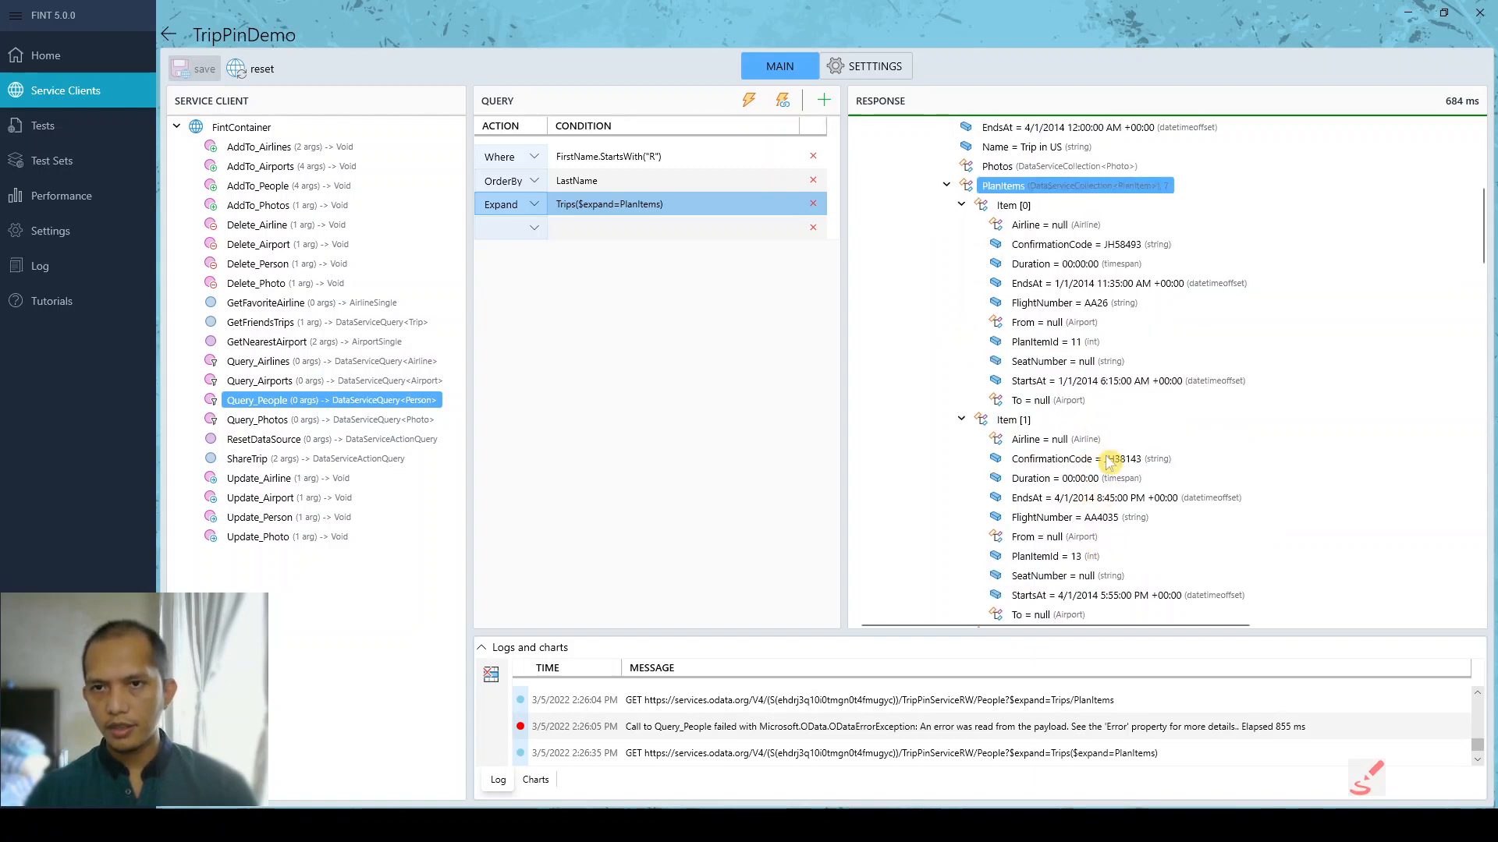
scroll(1110, 460, "up", 2)
left_click(960, 322)
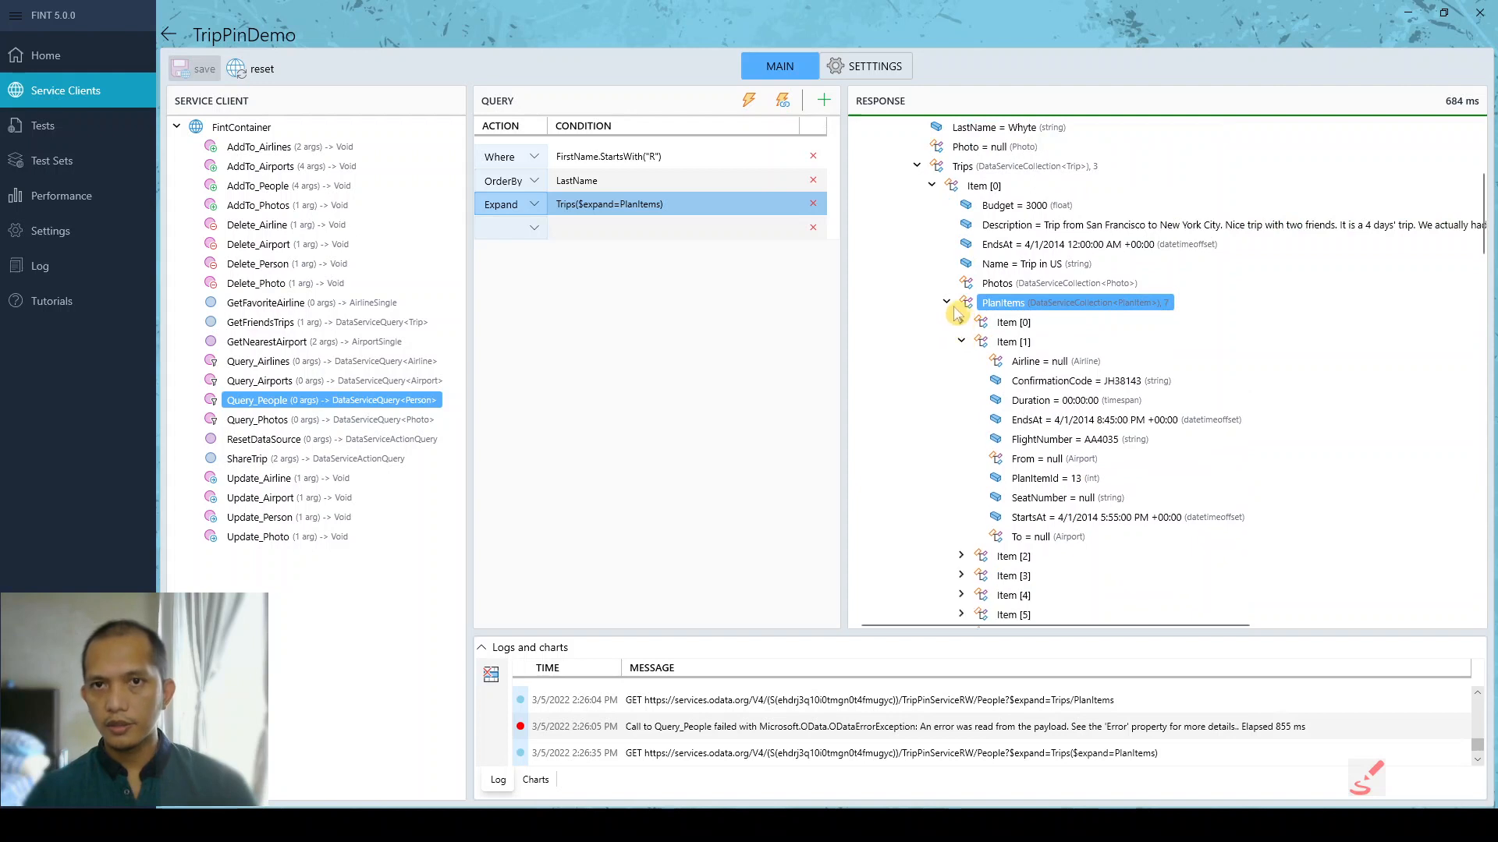
left_click(947, 303)
left_click(932, 187)
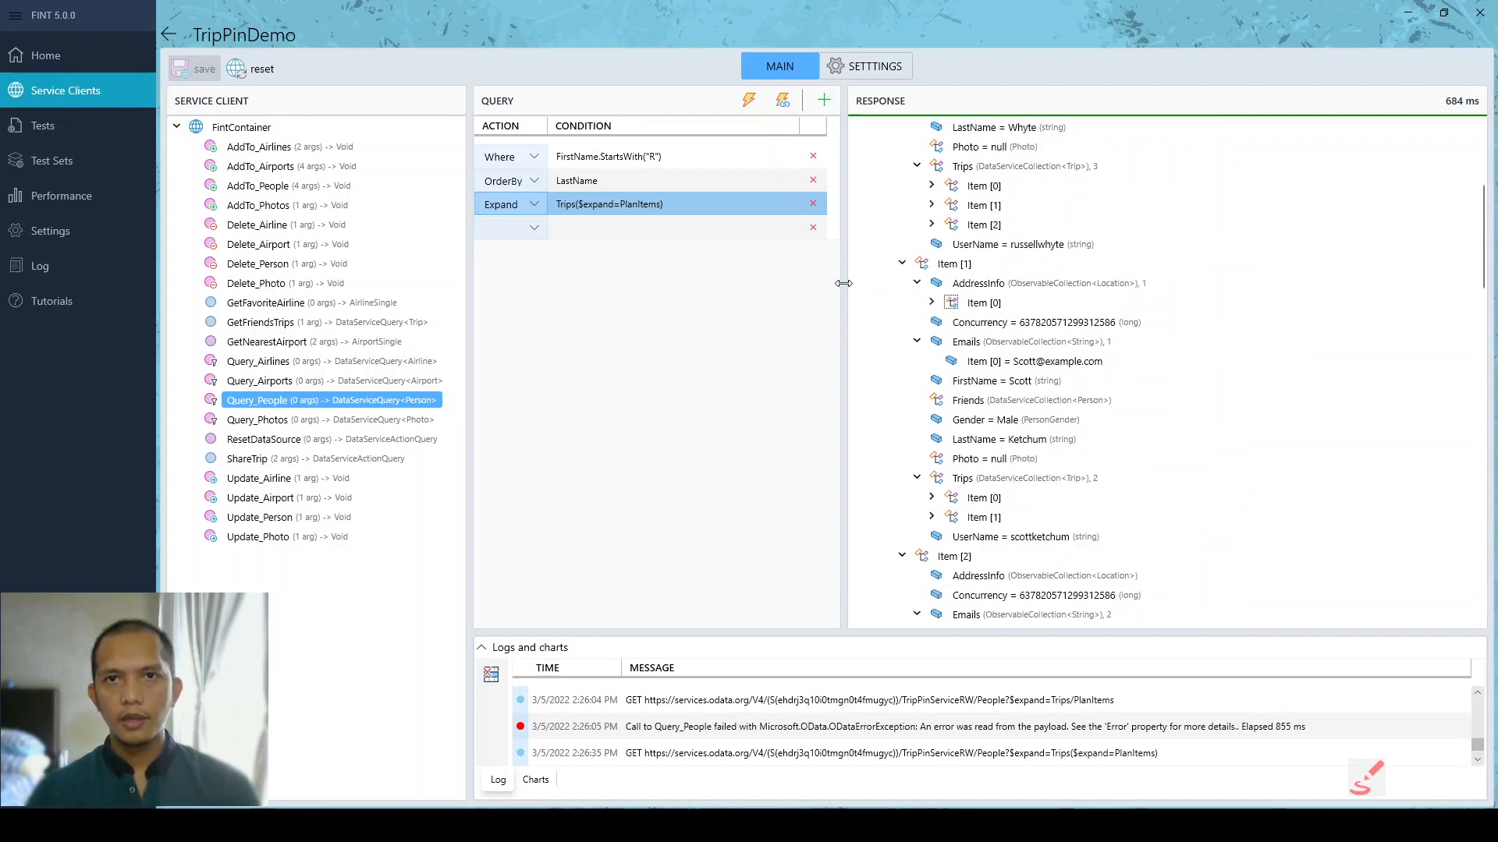
- Enlarge the log area, open the trace of the latest GET request and copy its $expand=Trips($expand=PlanItems) part
left_click_drag(852, 292, 981, 287)
left_click_drag(929, 631, 983, 405)
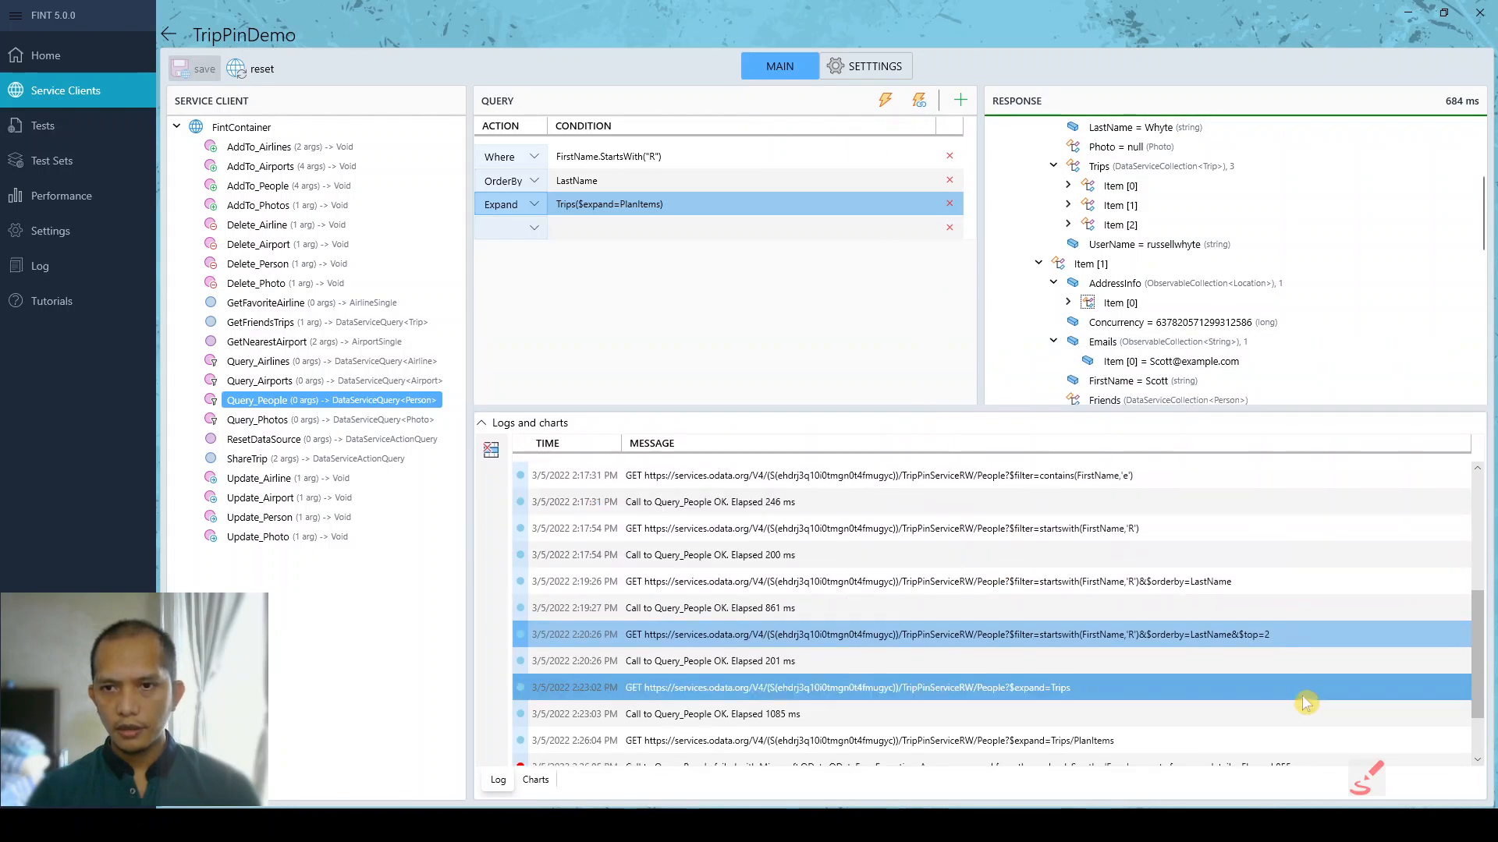
scroll(1279, 733, "down", 1)
left_click(1233, 713)
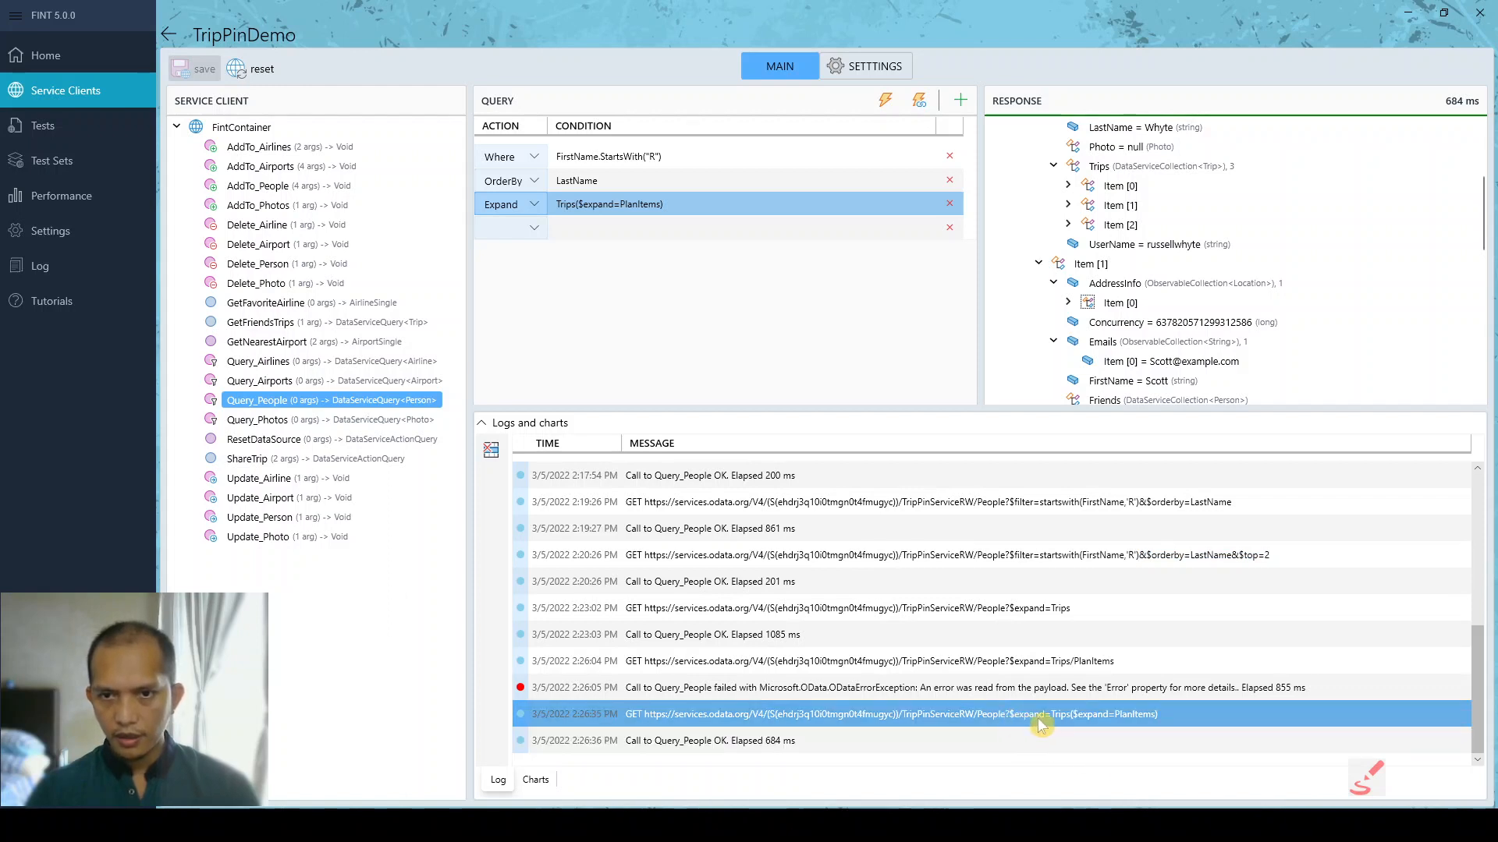
double_click(1097, 713)
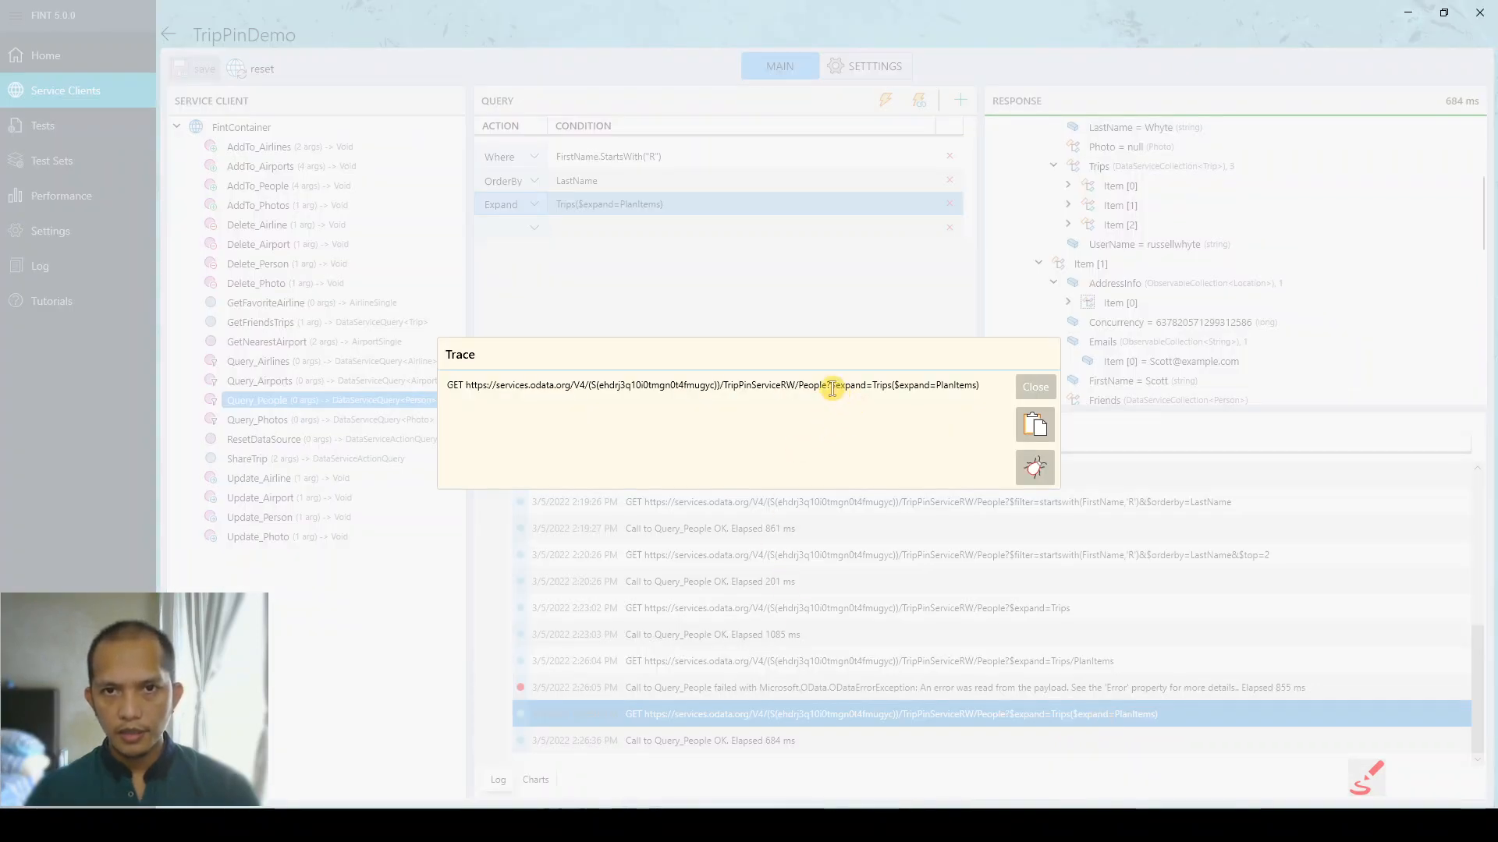
mouse_move(831, 387)
left_mouse_down()
mouse_move(987, 387)
mouse_move(997, 406)
left_mouse_up()
key("ctrl+c")
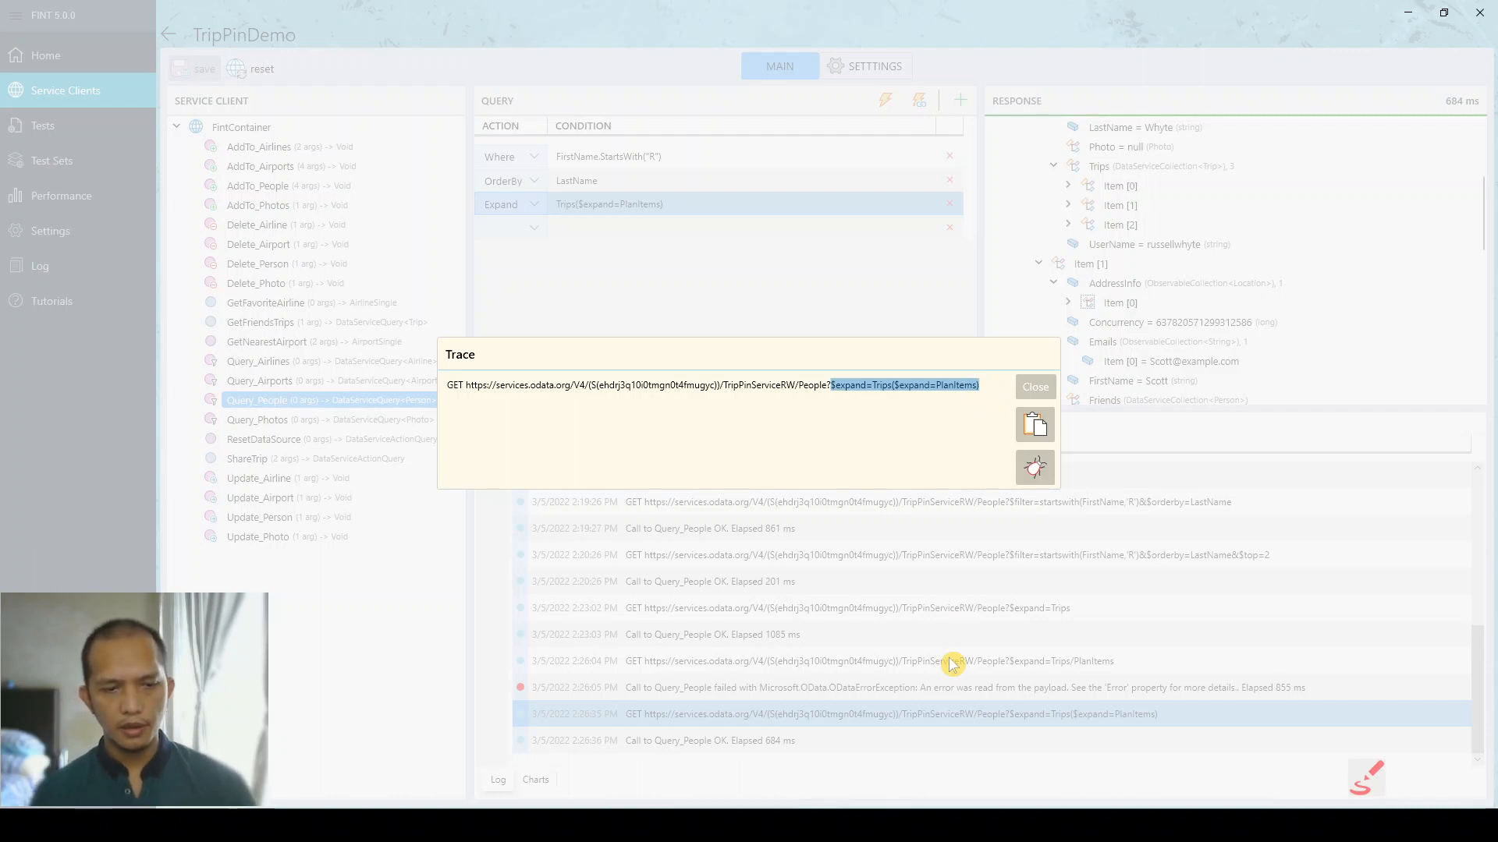
left_click(1035, 390)
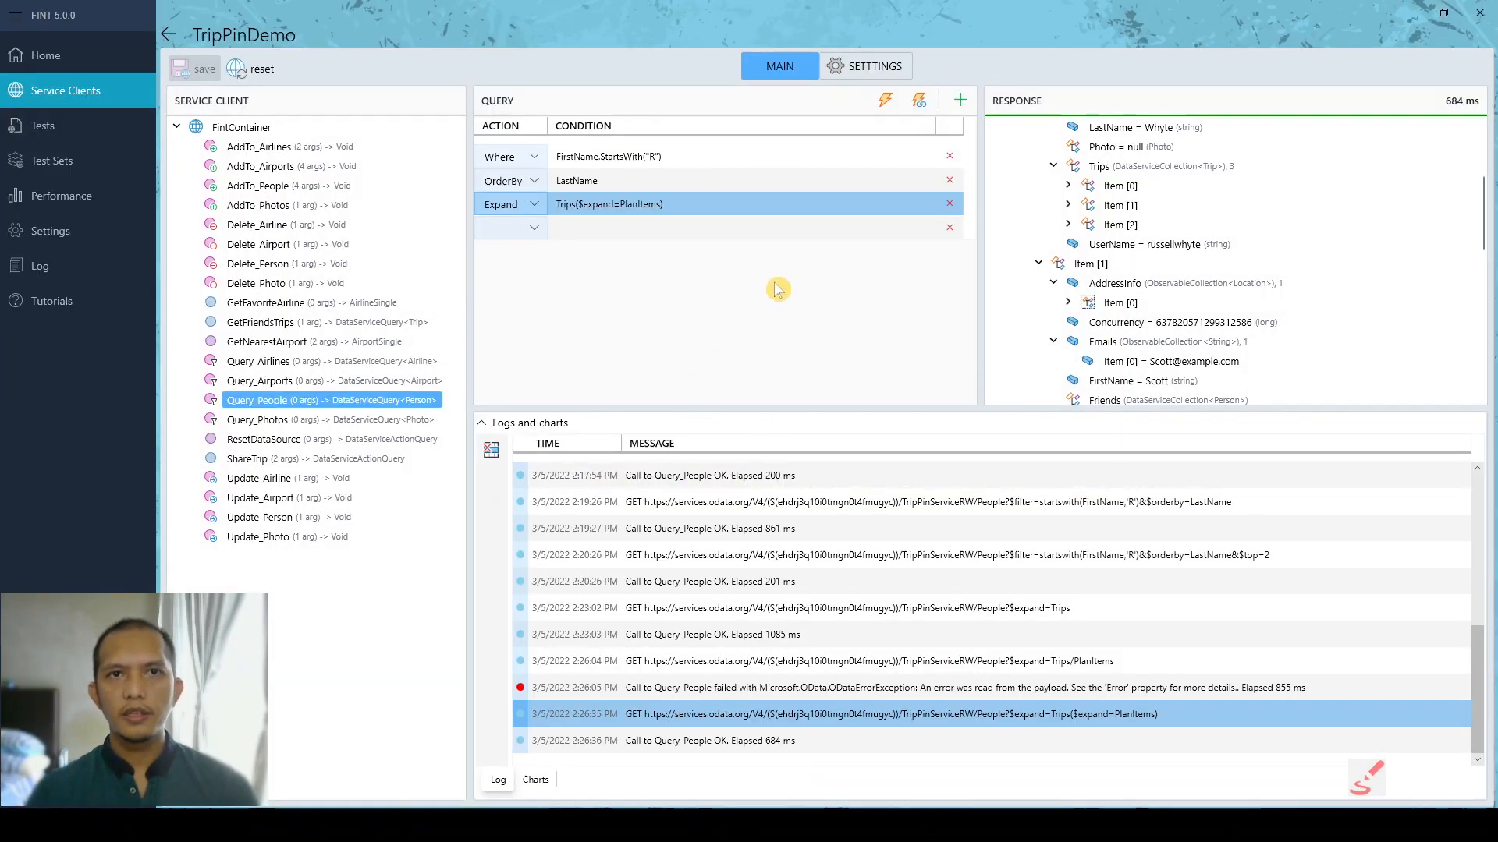
- Remove the Expand, Where and OrderBy actions from the people query
left_click(952, 204)
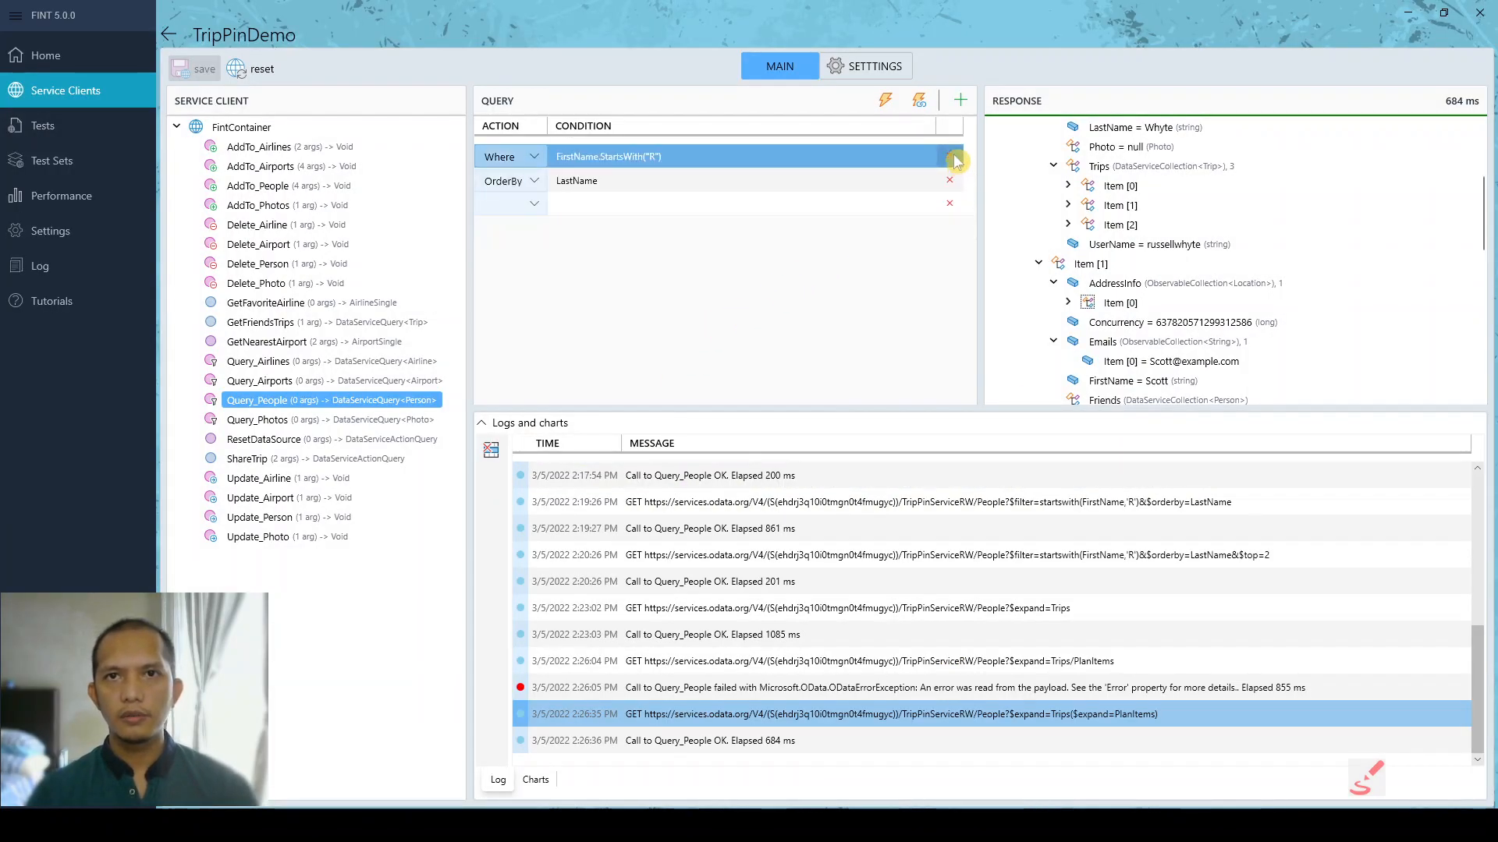
left_click(956, 161)
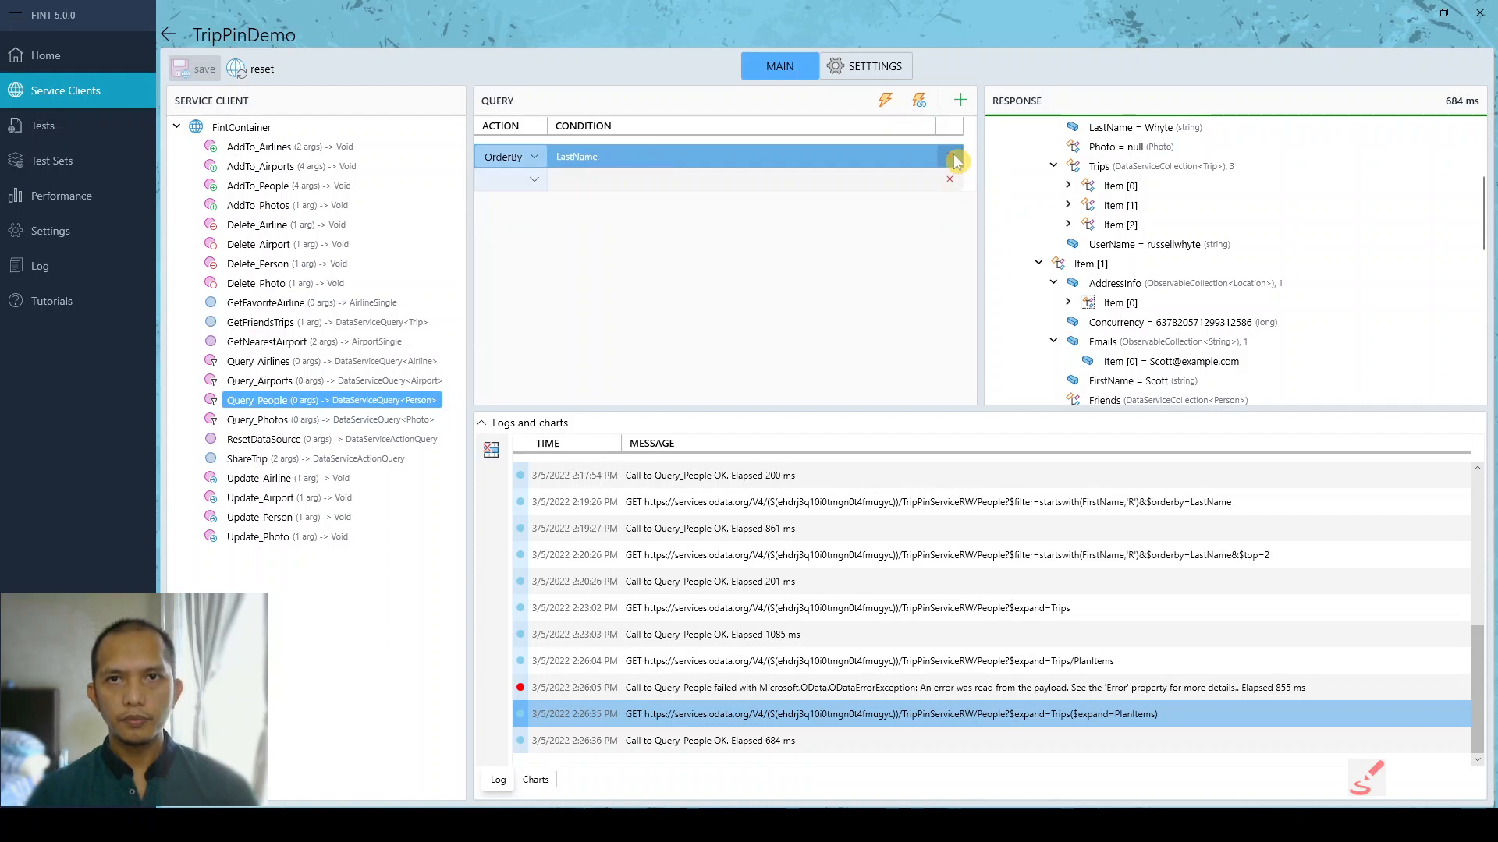
left_click(956, 161)
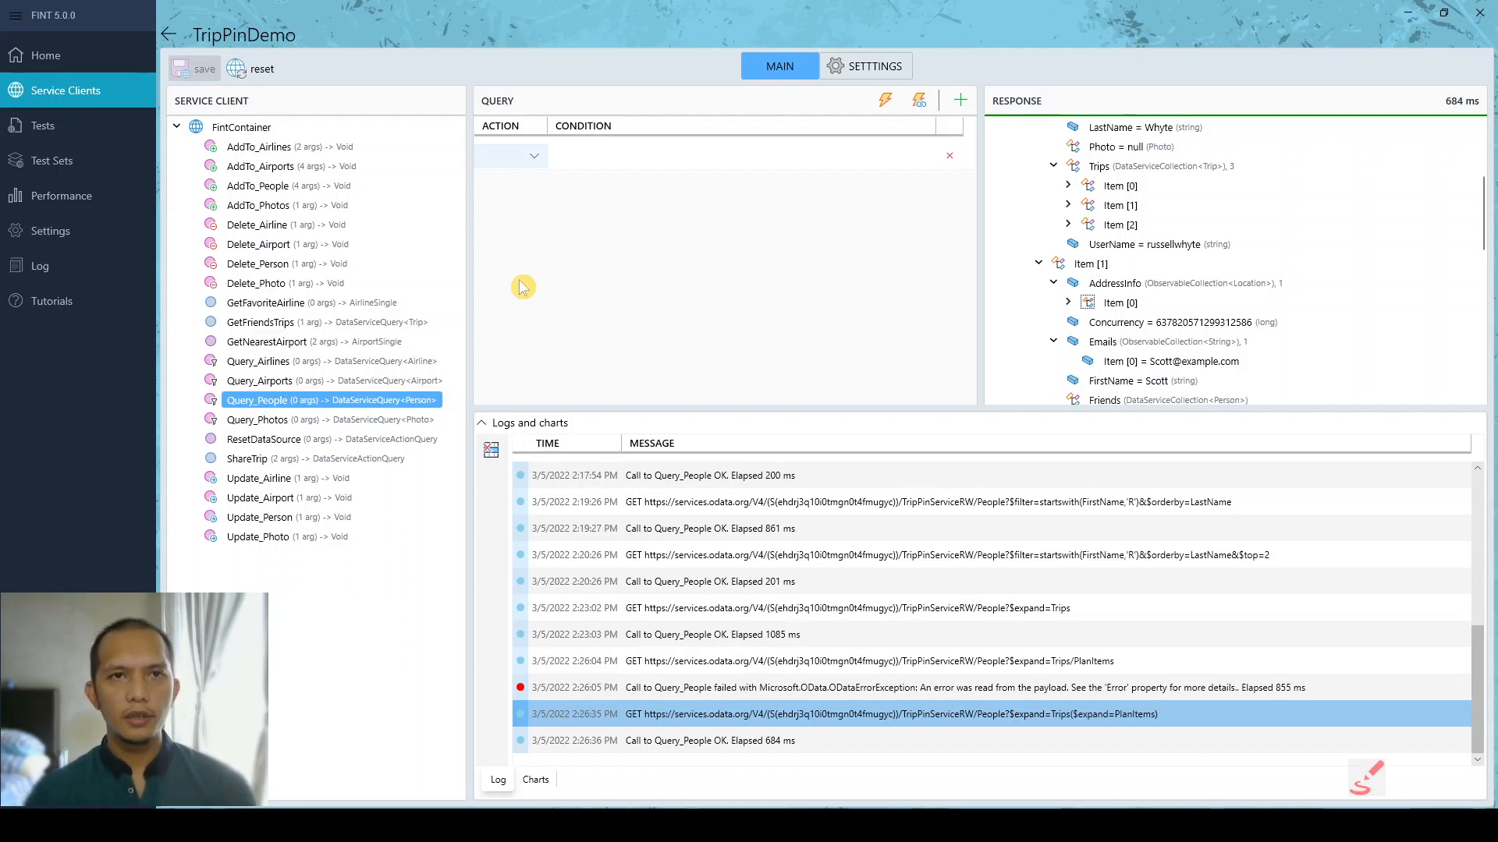
- Add a ManualQuery action with the condition $expand=Trips($expand=PlanItems) and run the people query
left_click(960, 100)
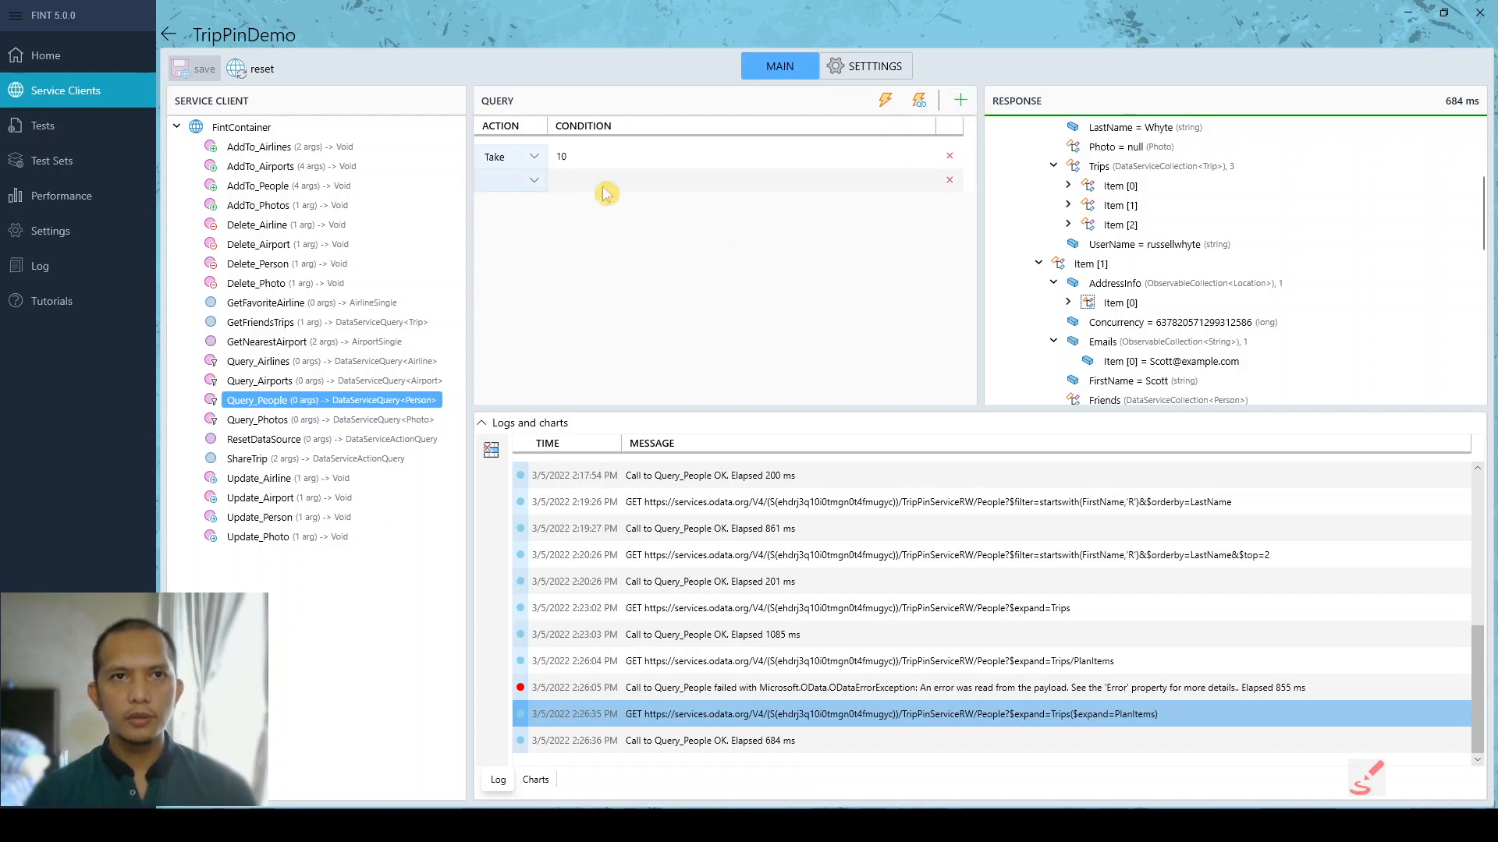
left_click(537, 156)
left_click(538, 158)
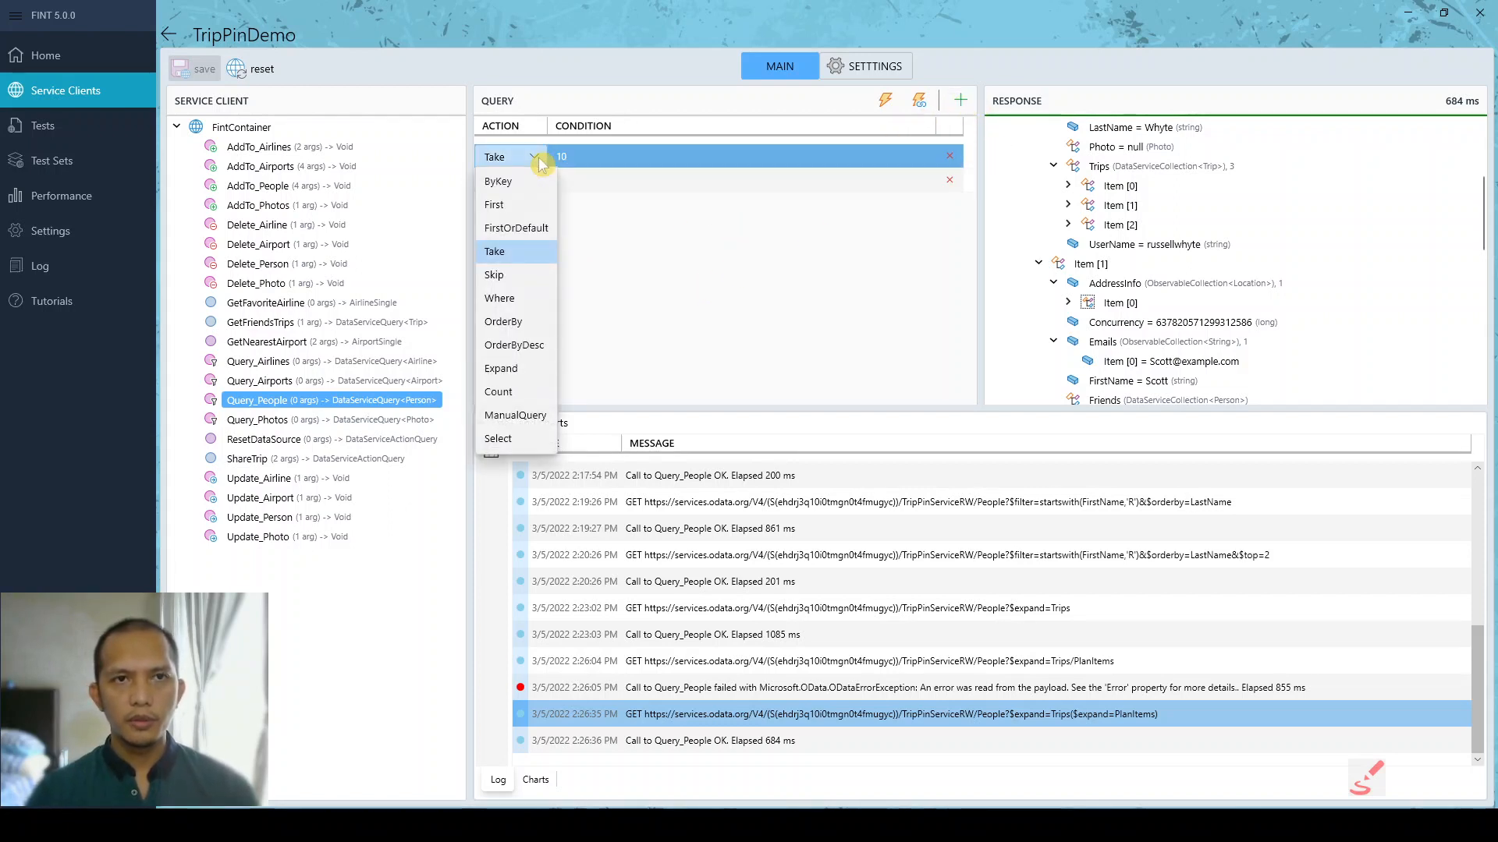
left_click(530, 417)
left_click(609, 161)
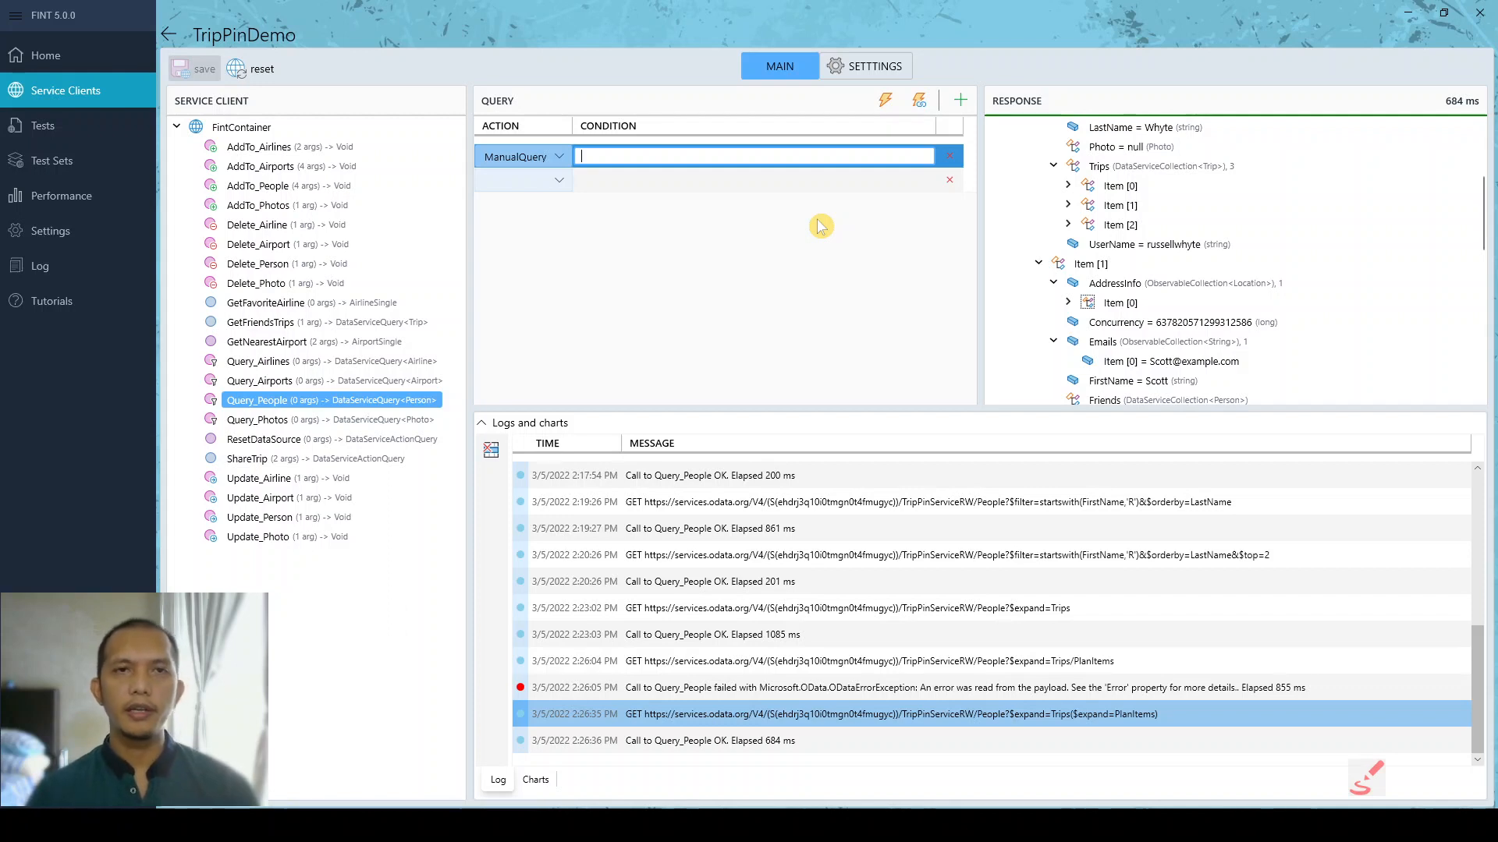
key("ctrl+v")
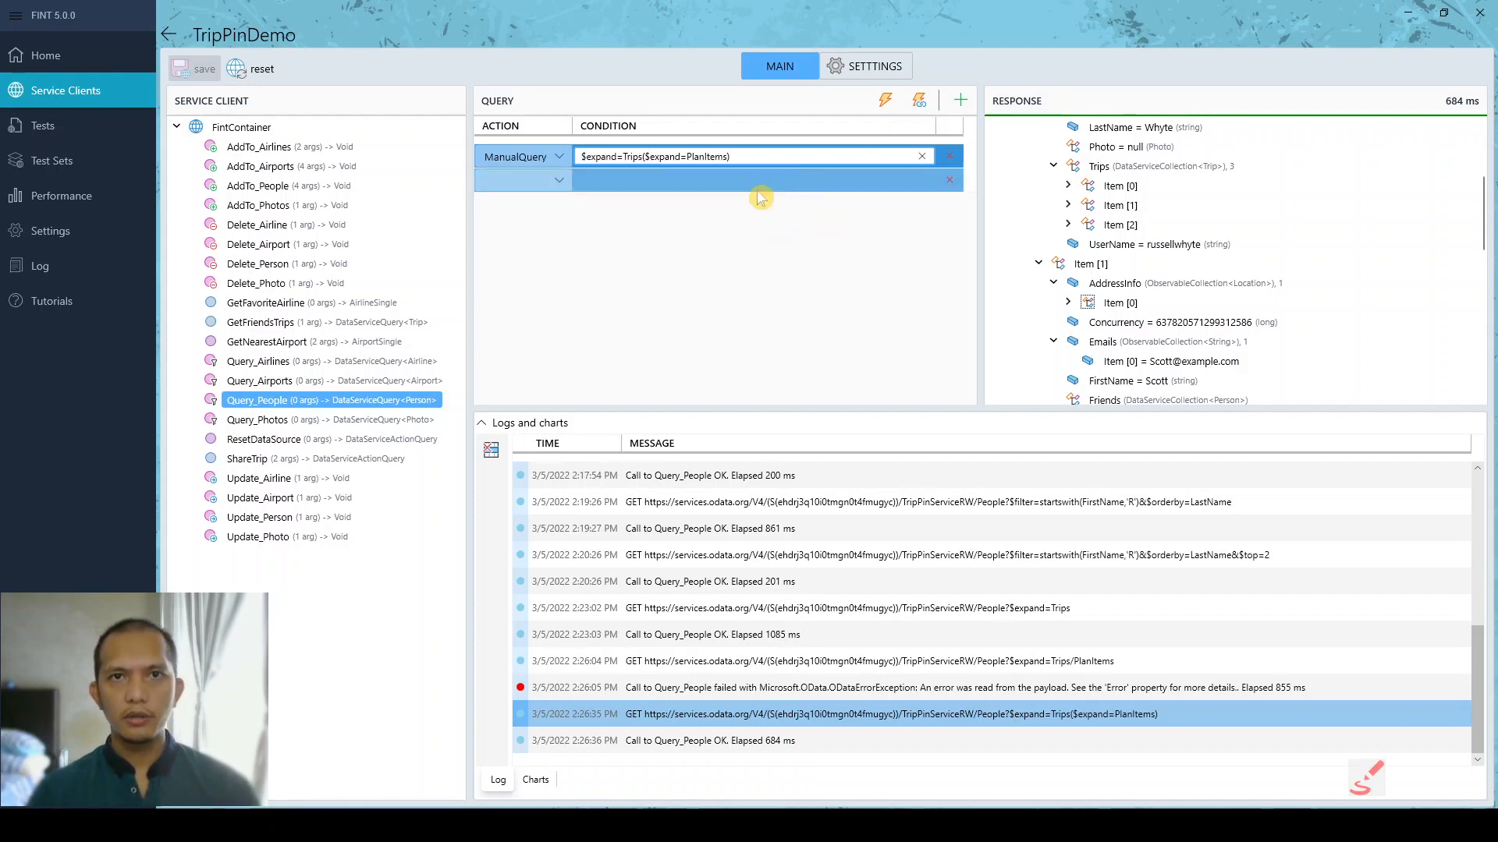
left_click(811, 178)
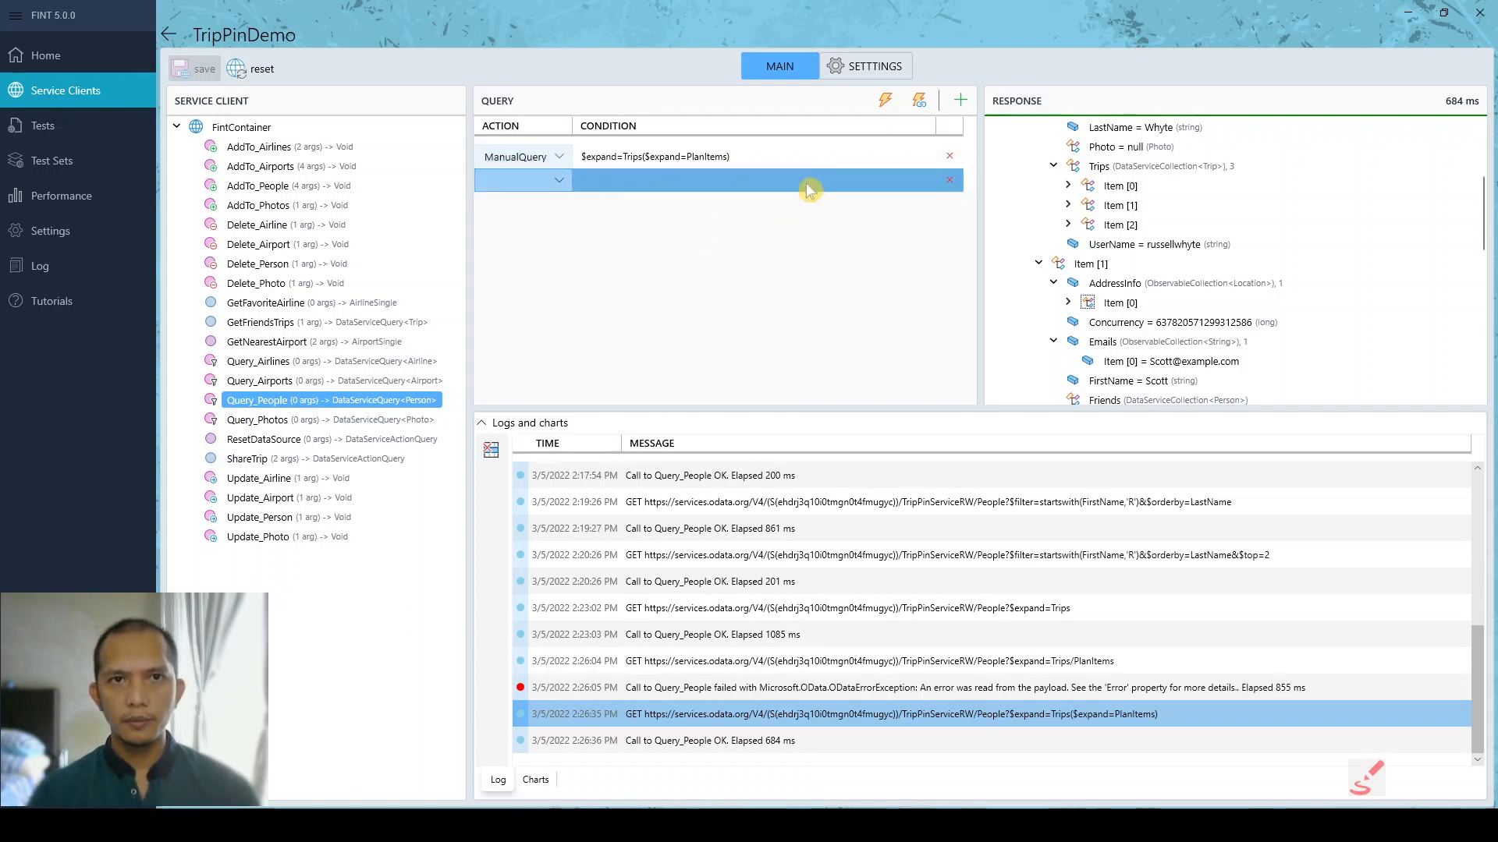
mouse_move(579, 161)
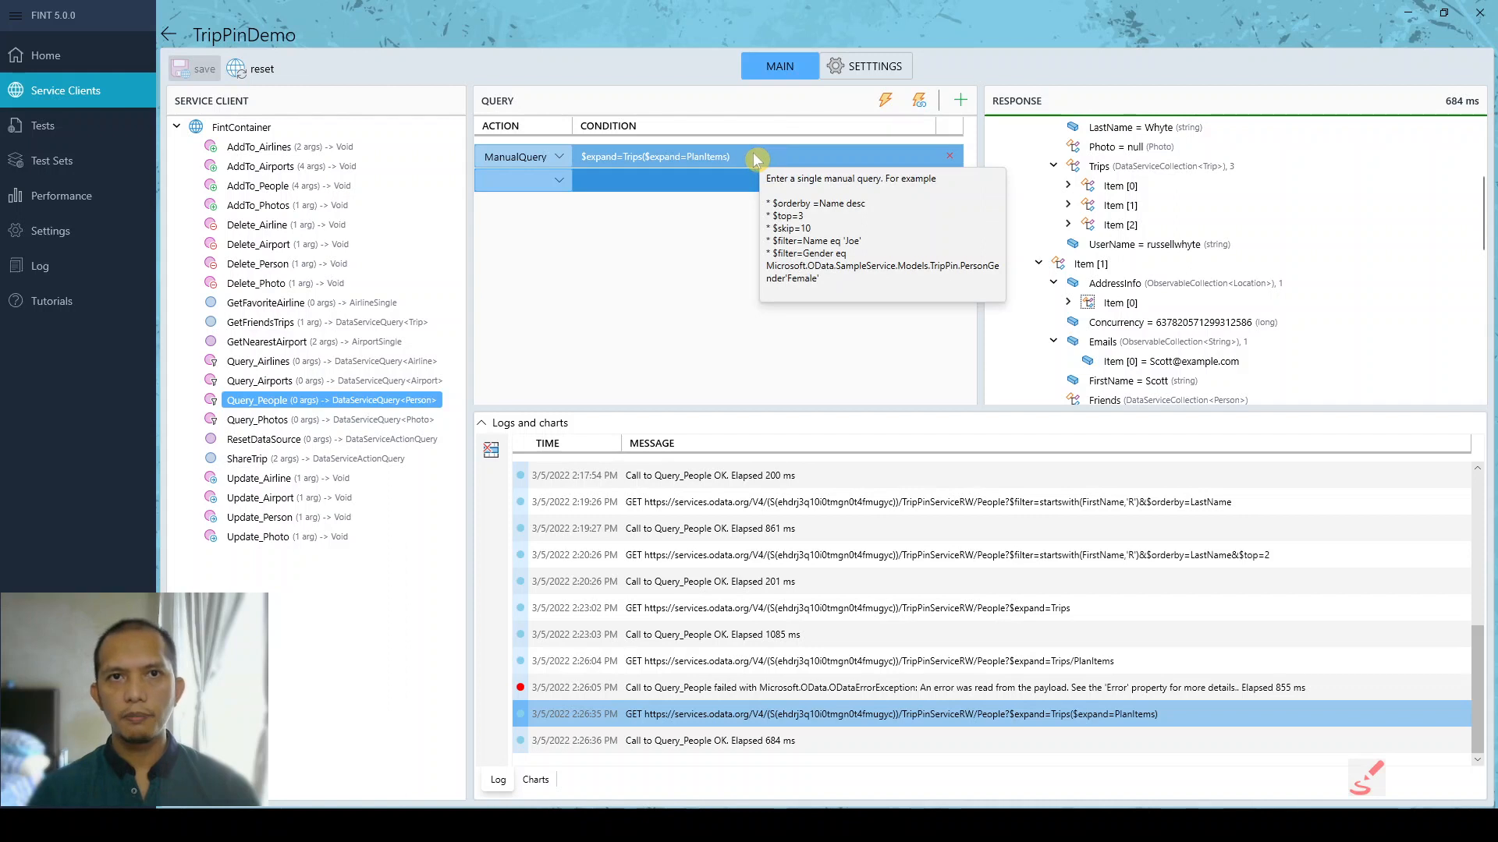
left_click(887, 101)
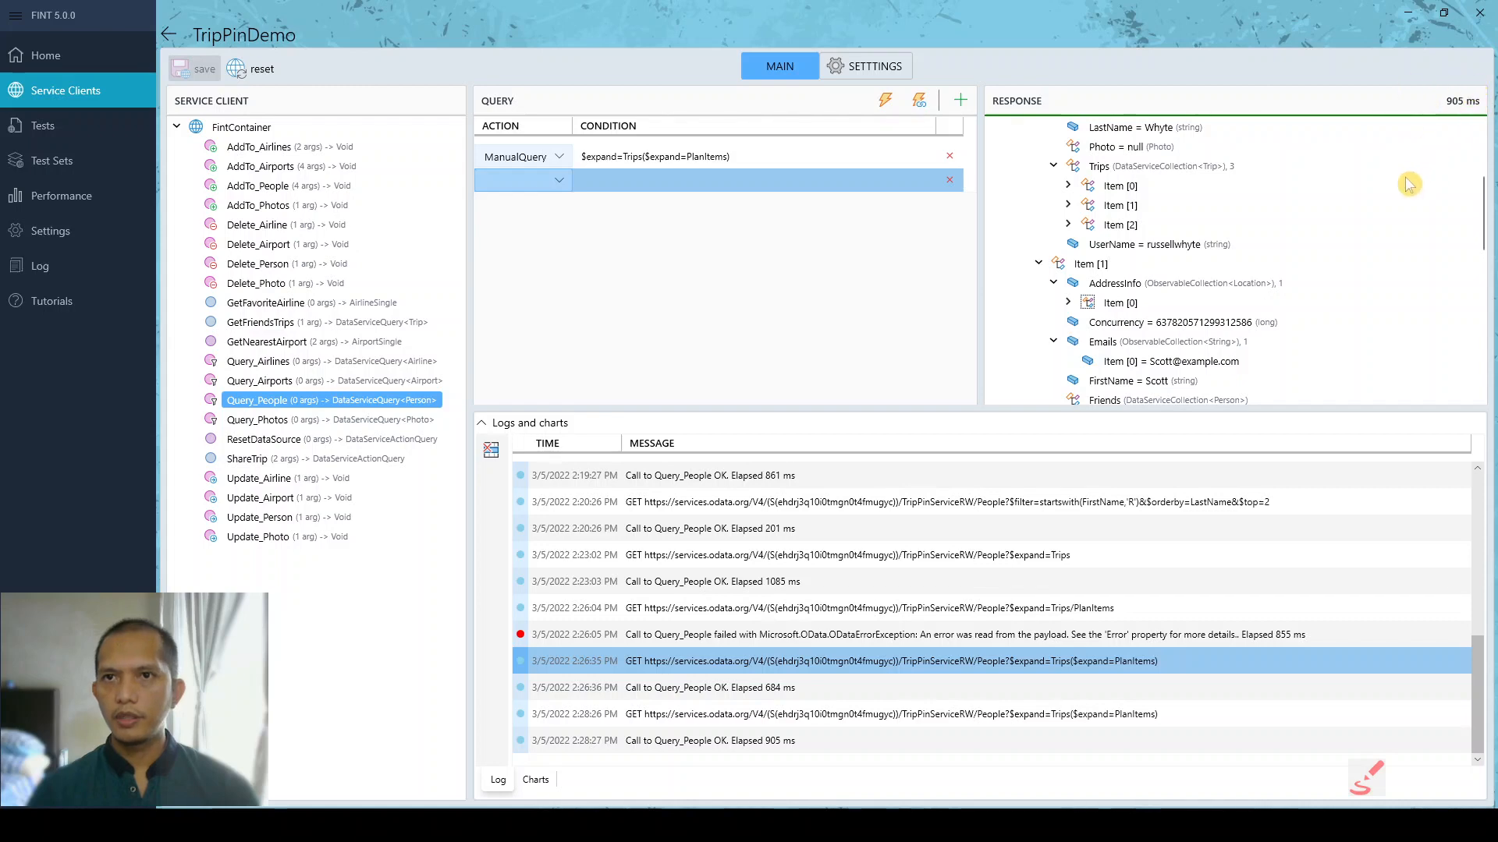
- Inspect plan item Item [3] of the first person's trip Item [0] and enlarge the response area
scroll(1217, 276, "up", 2)
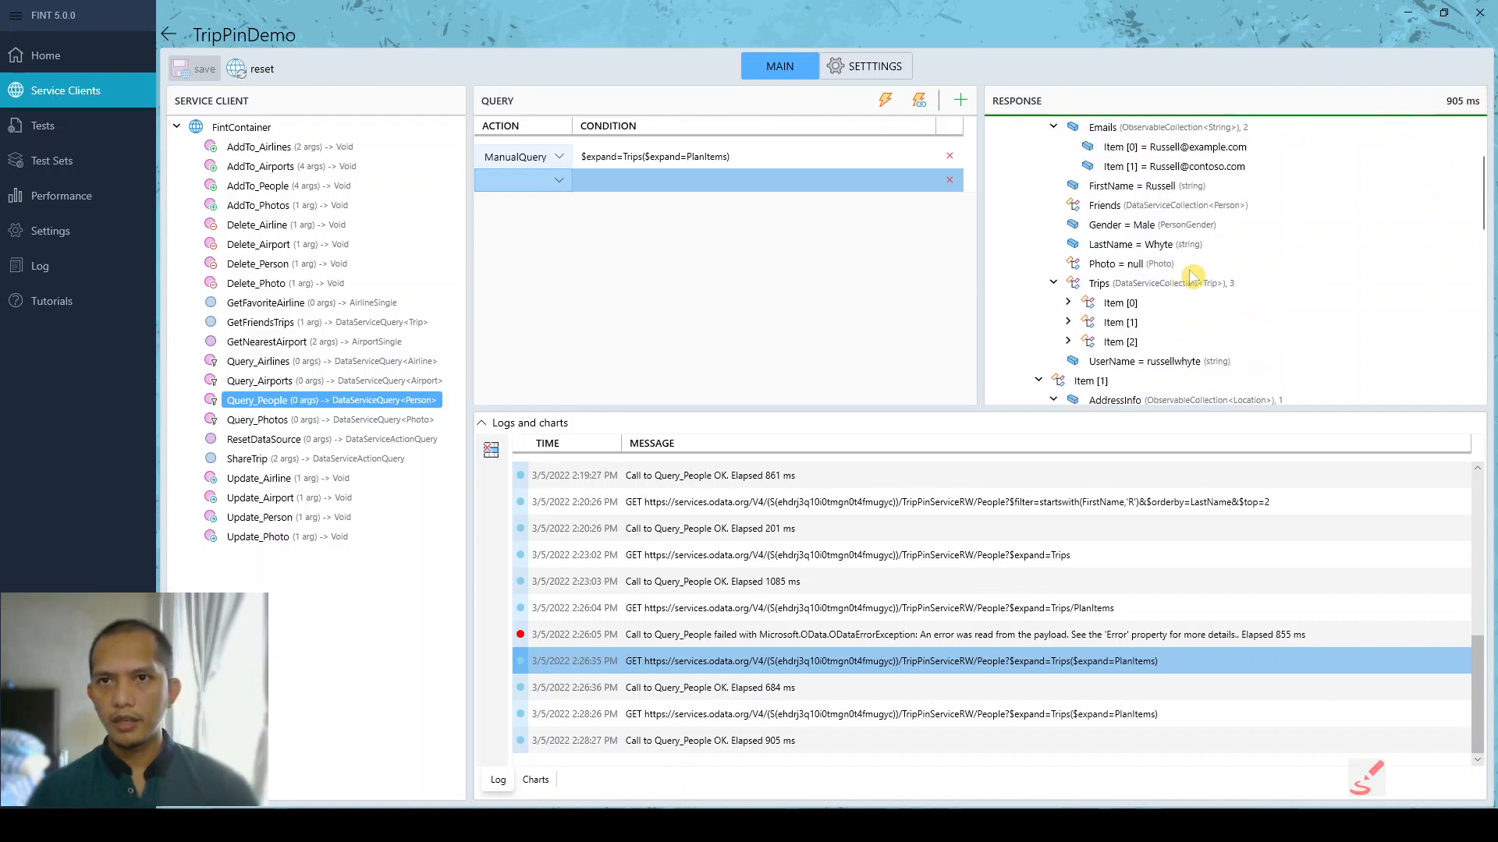
left_click(1068, 302)
scroll(1092, 305, "down", 5)
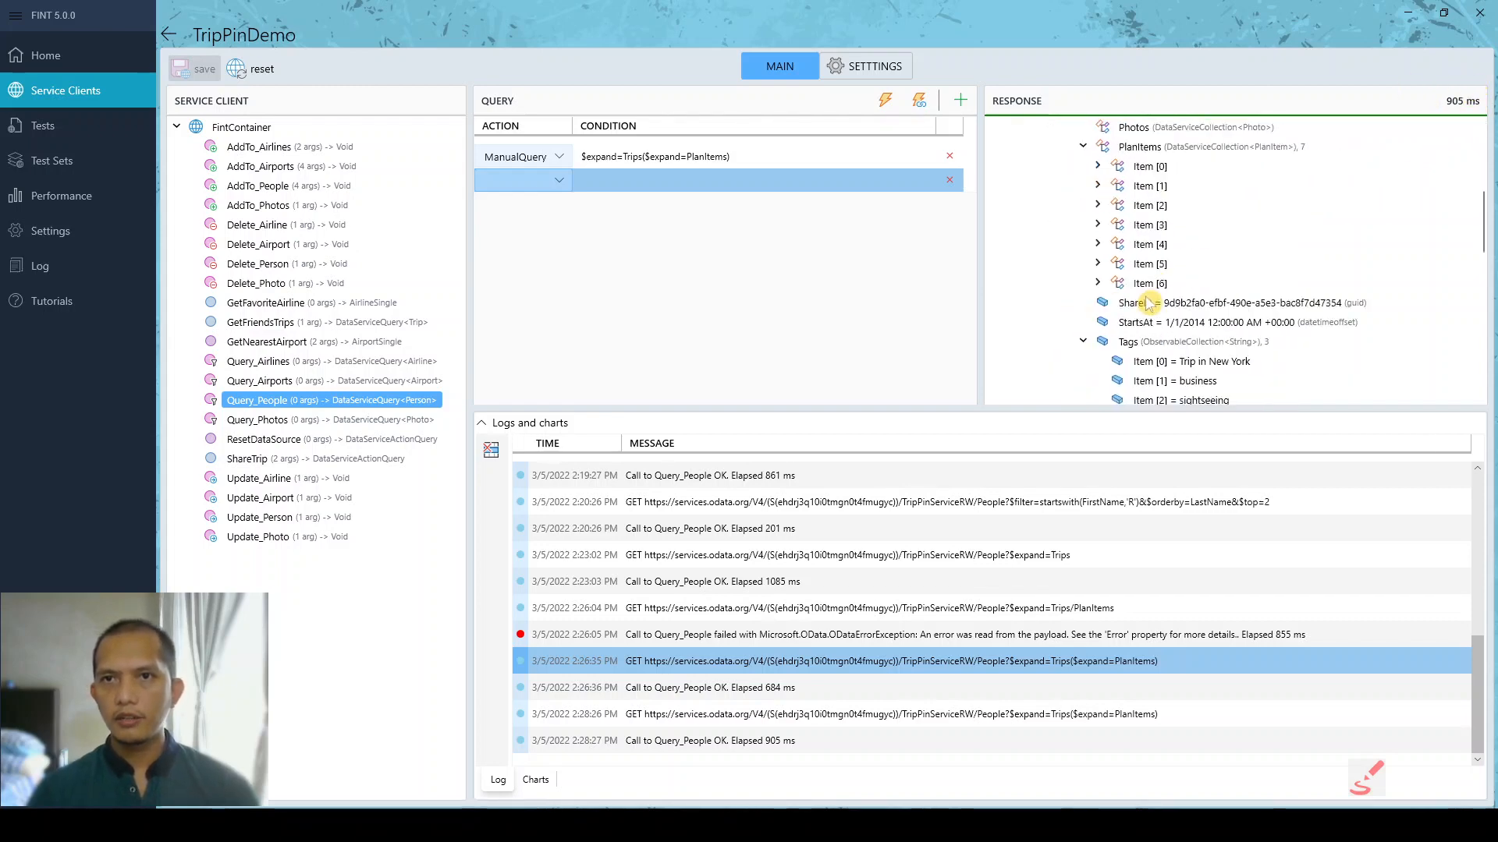
left_click(1098, 225)
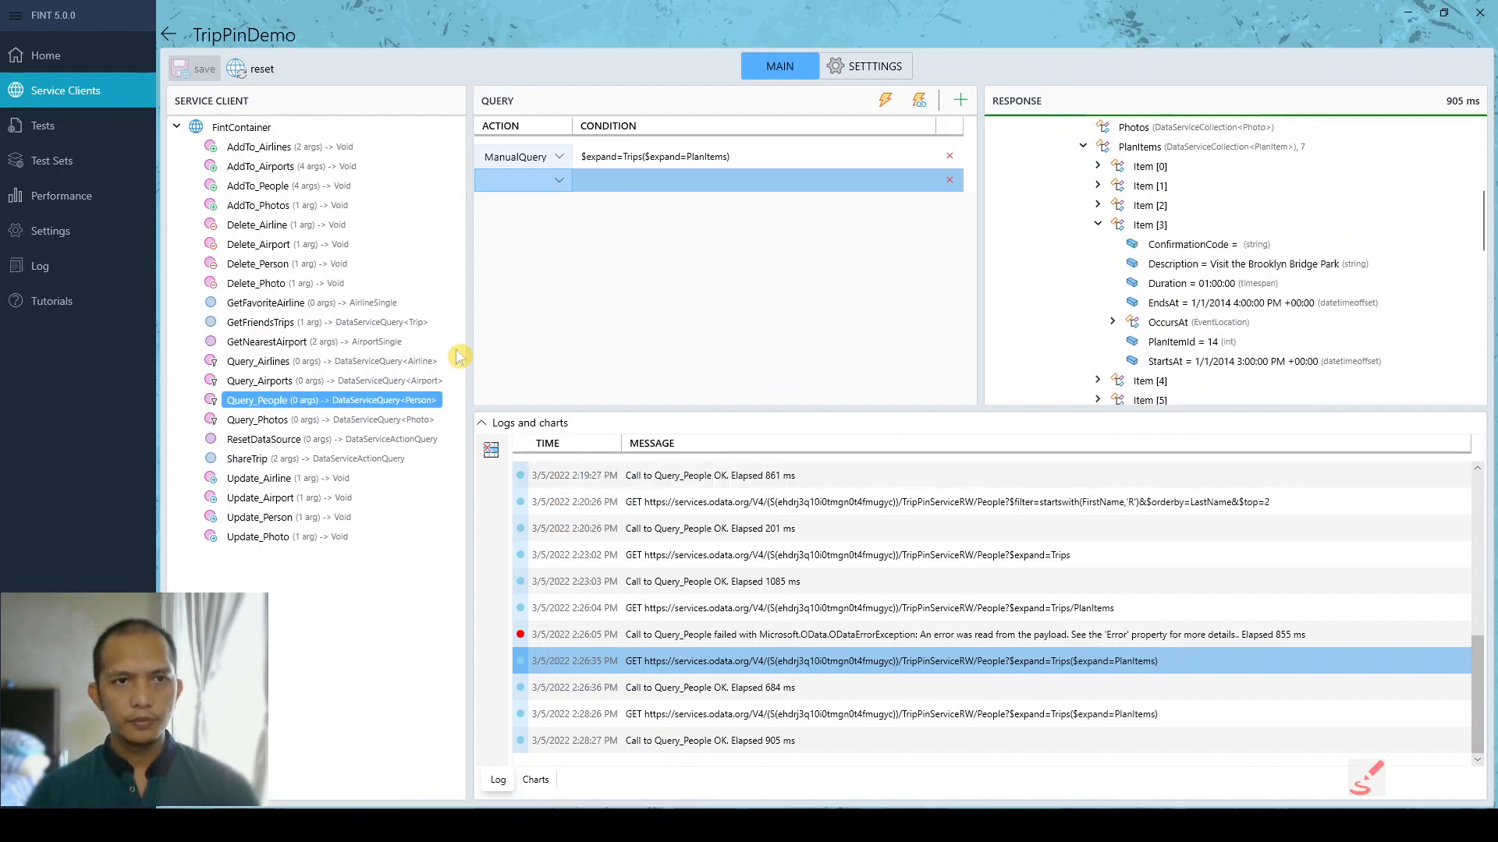
left_click_drag(470, 349, 456, 349)
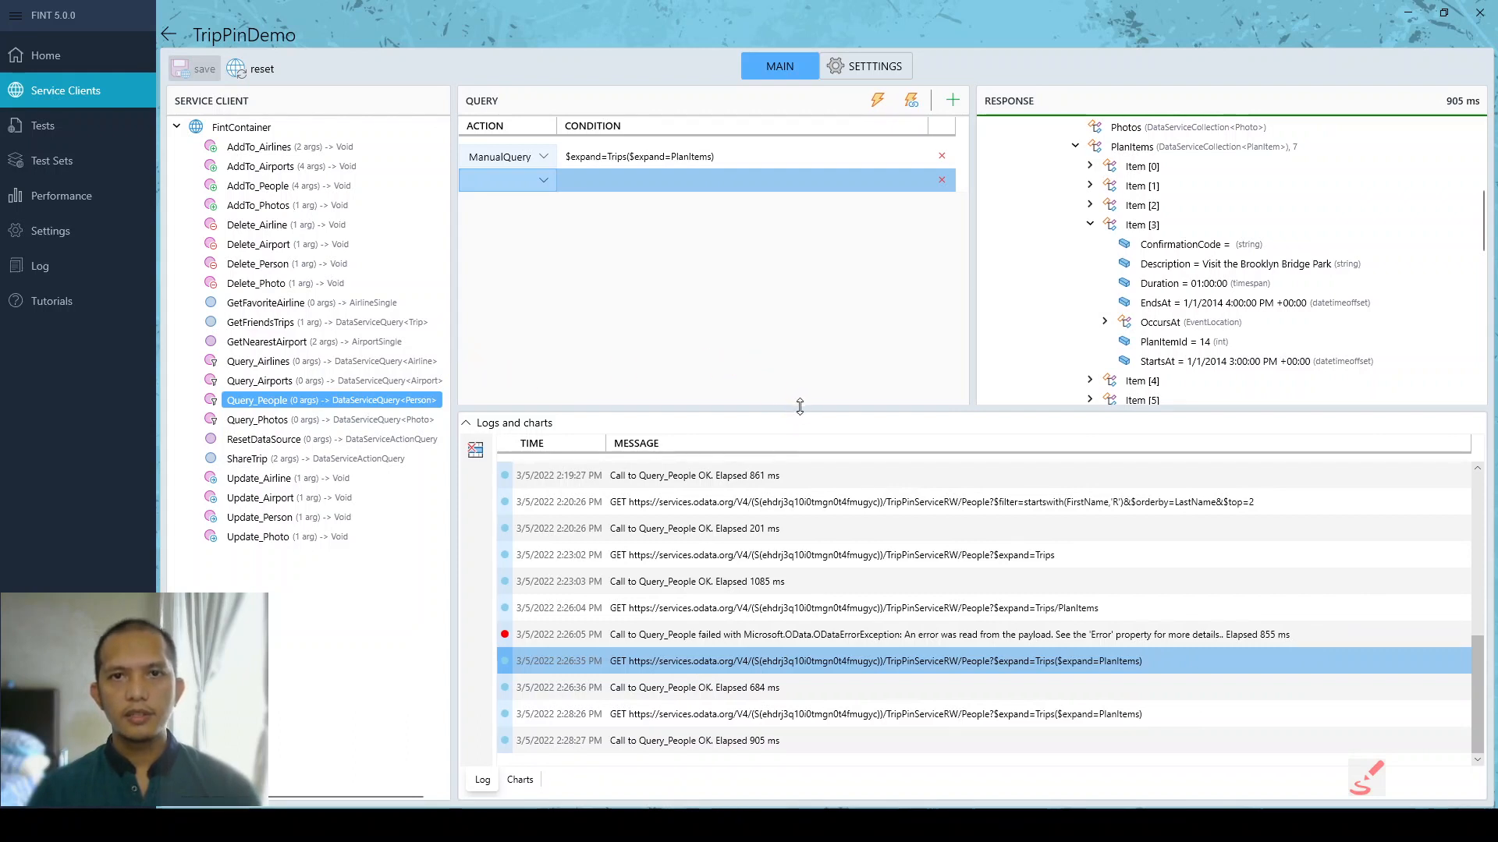
left_click_drag(799, 406, 796, 579)
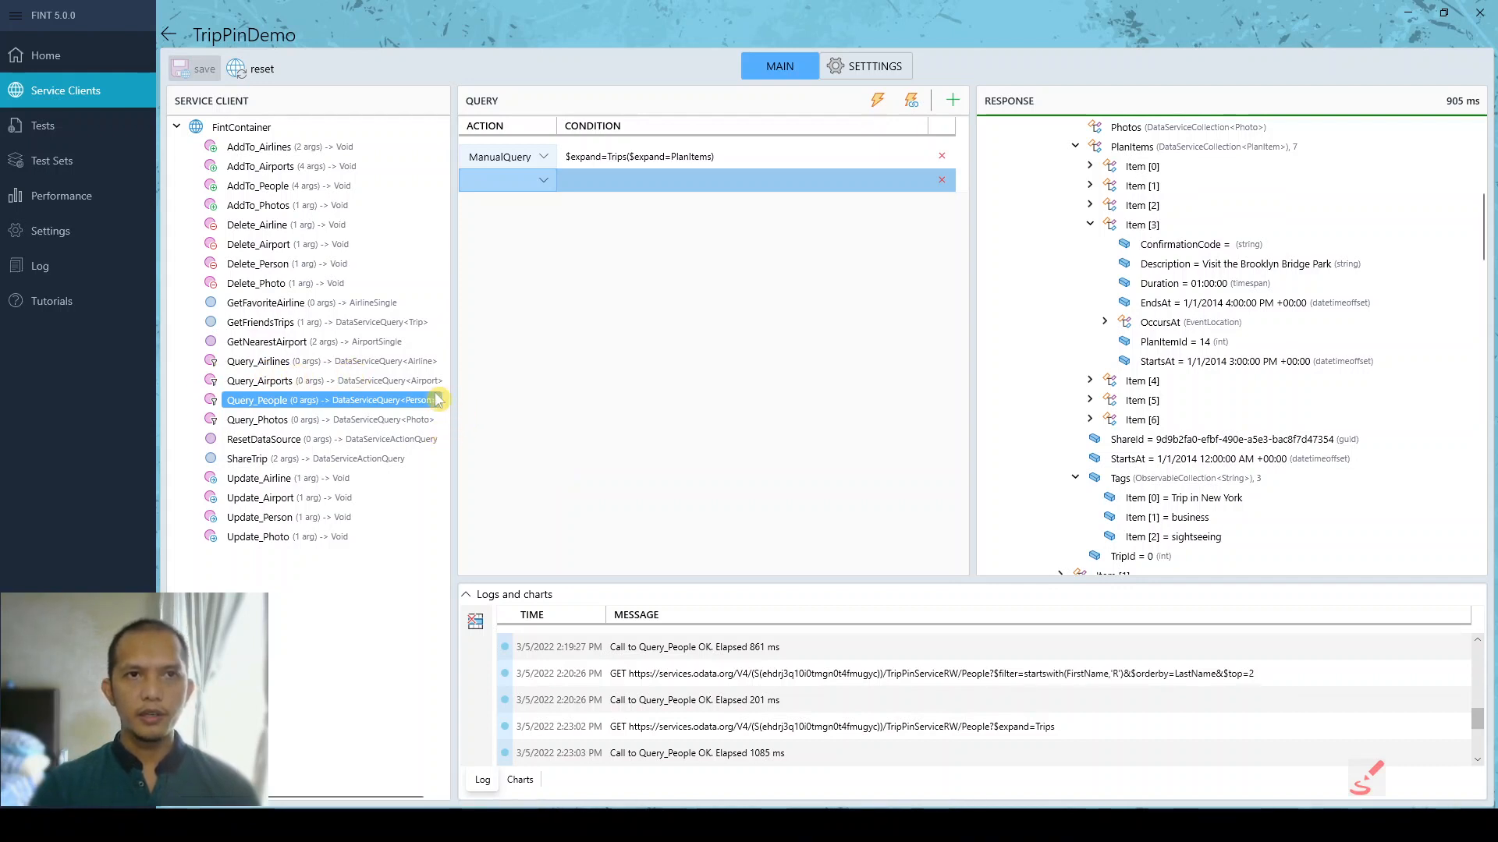
left_click(538, 160)
left_click(546, 159)
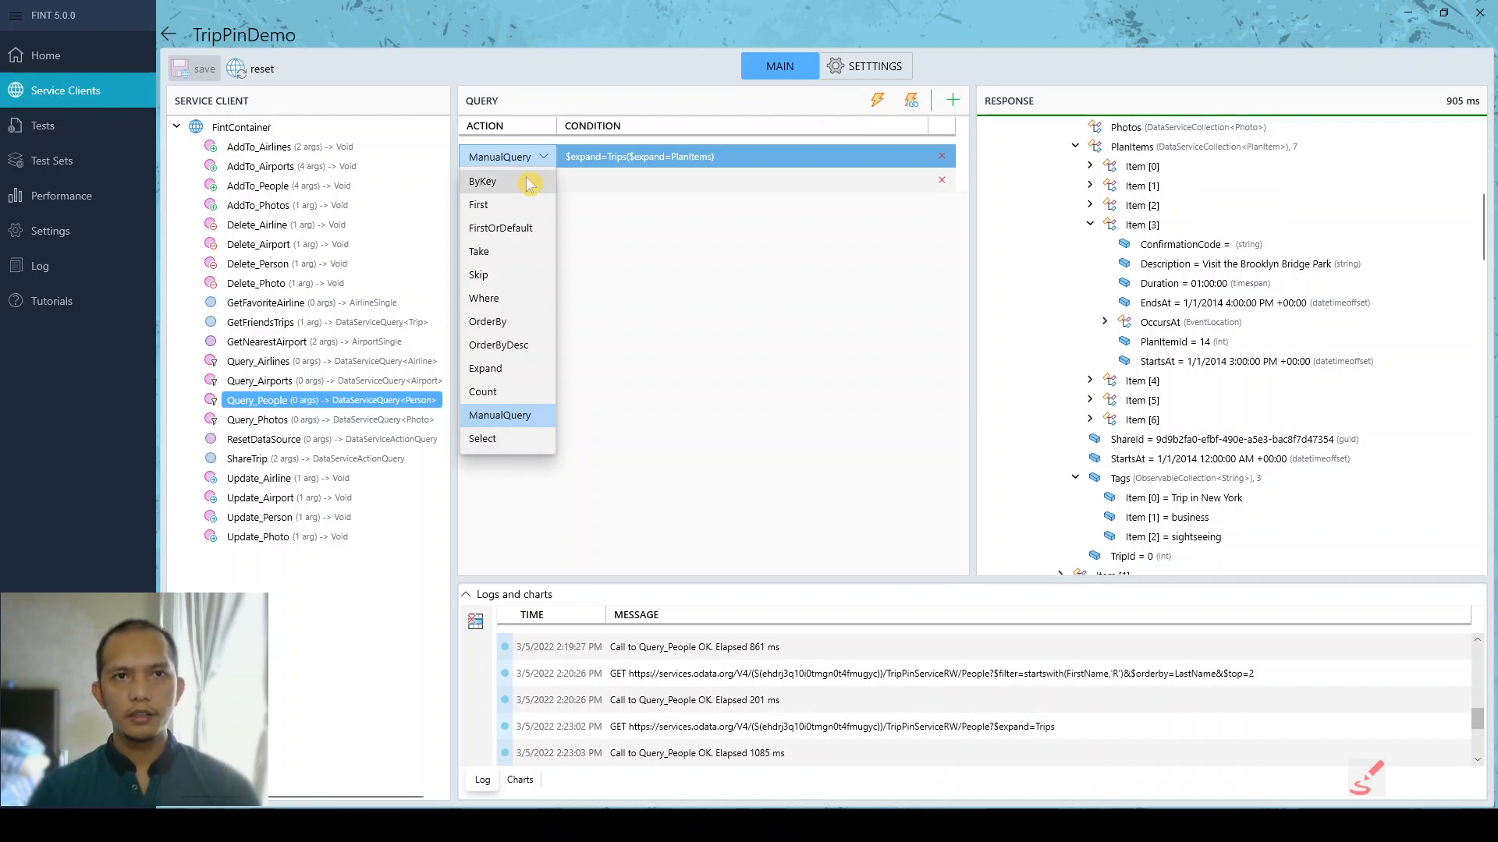
left_click(672, 253)
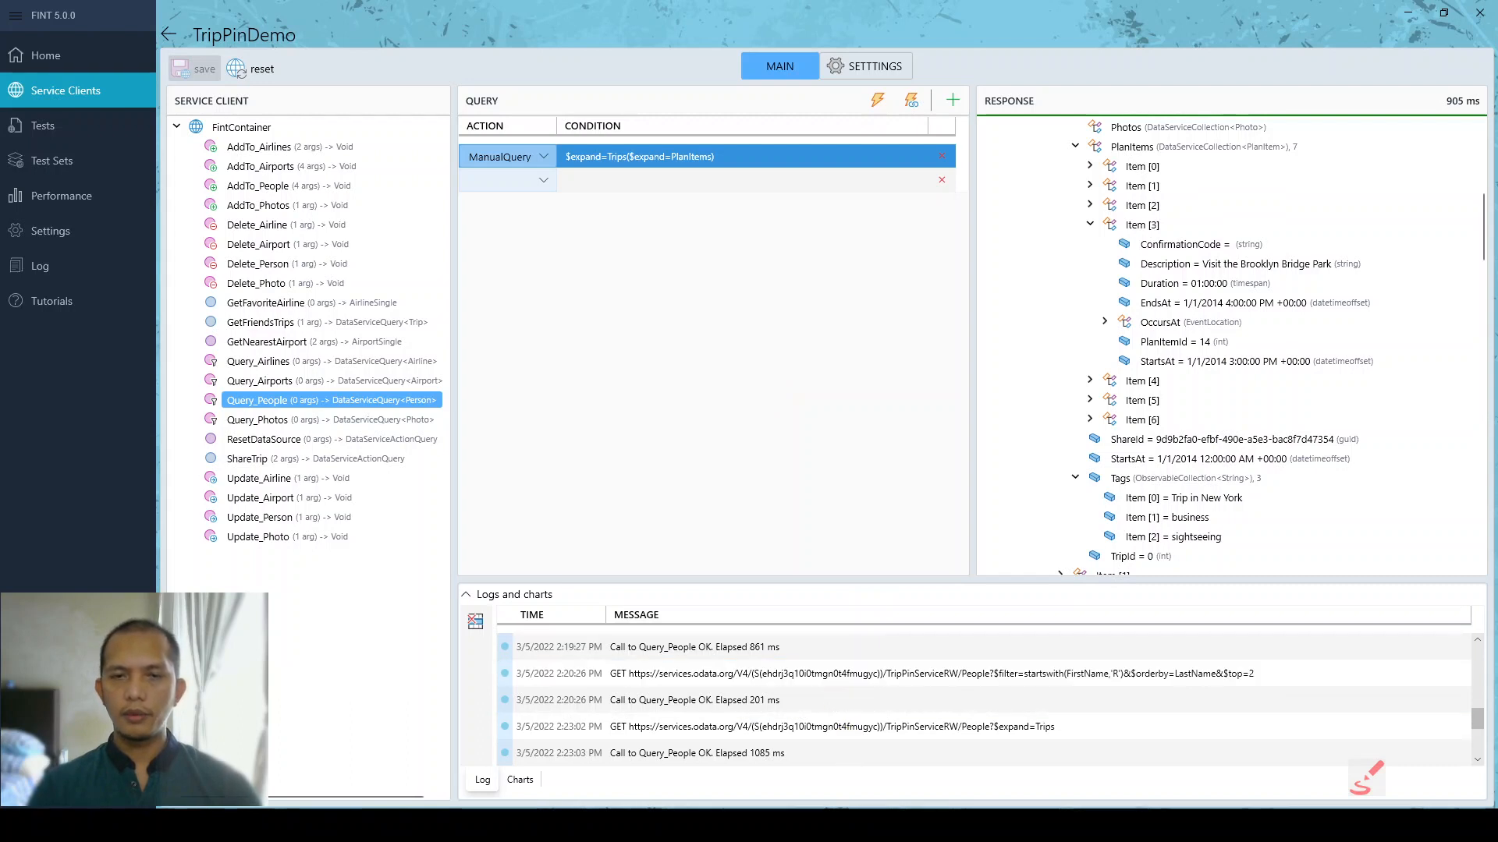
mouse_move(823, 825)
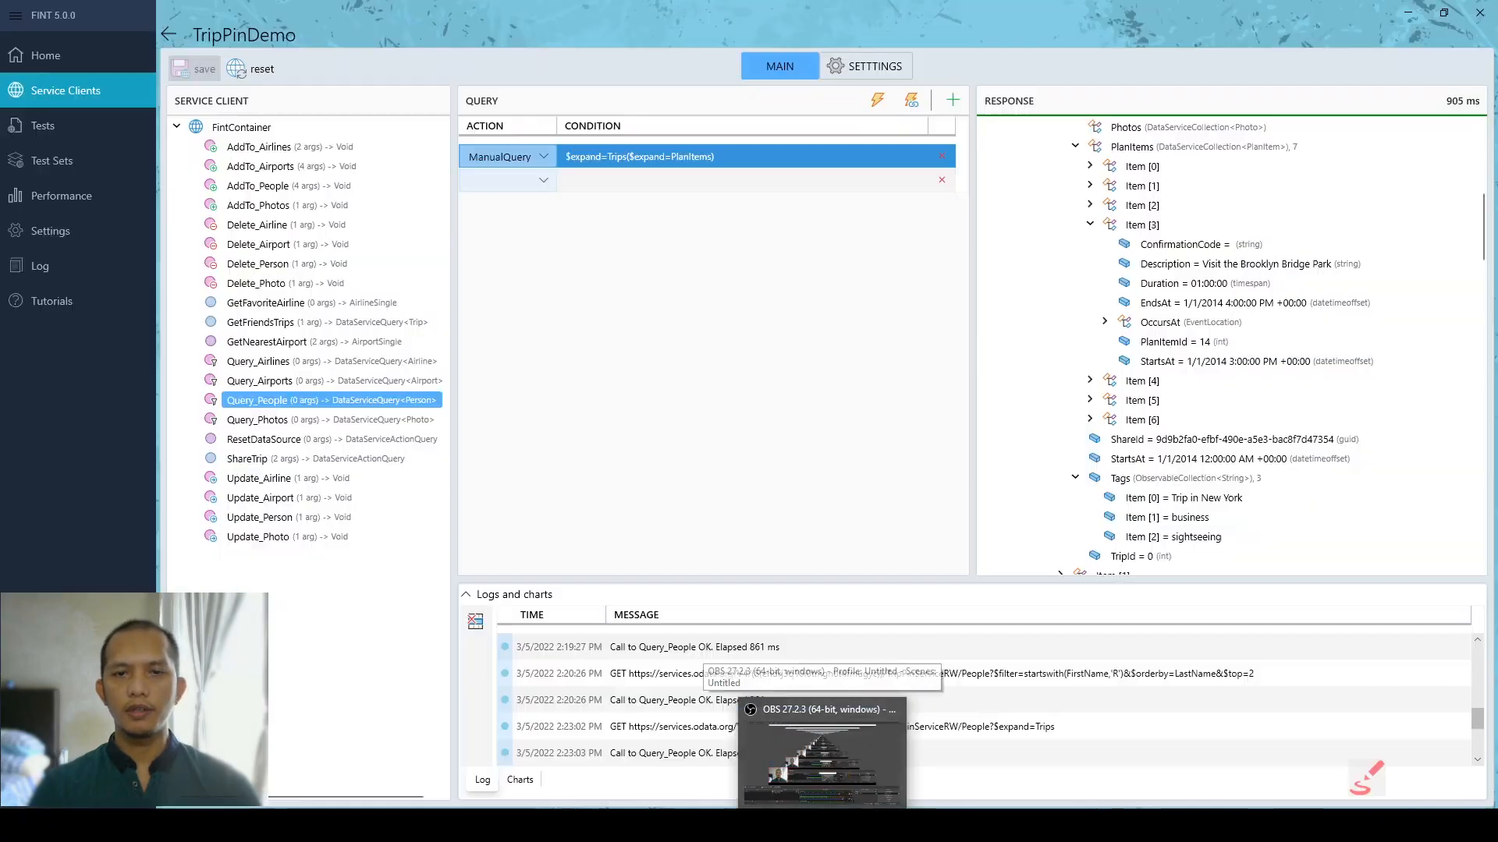
left_click(821, 748)
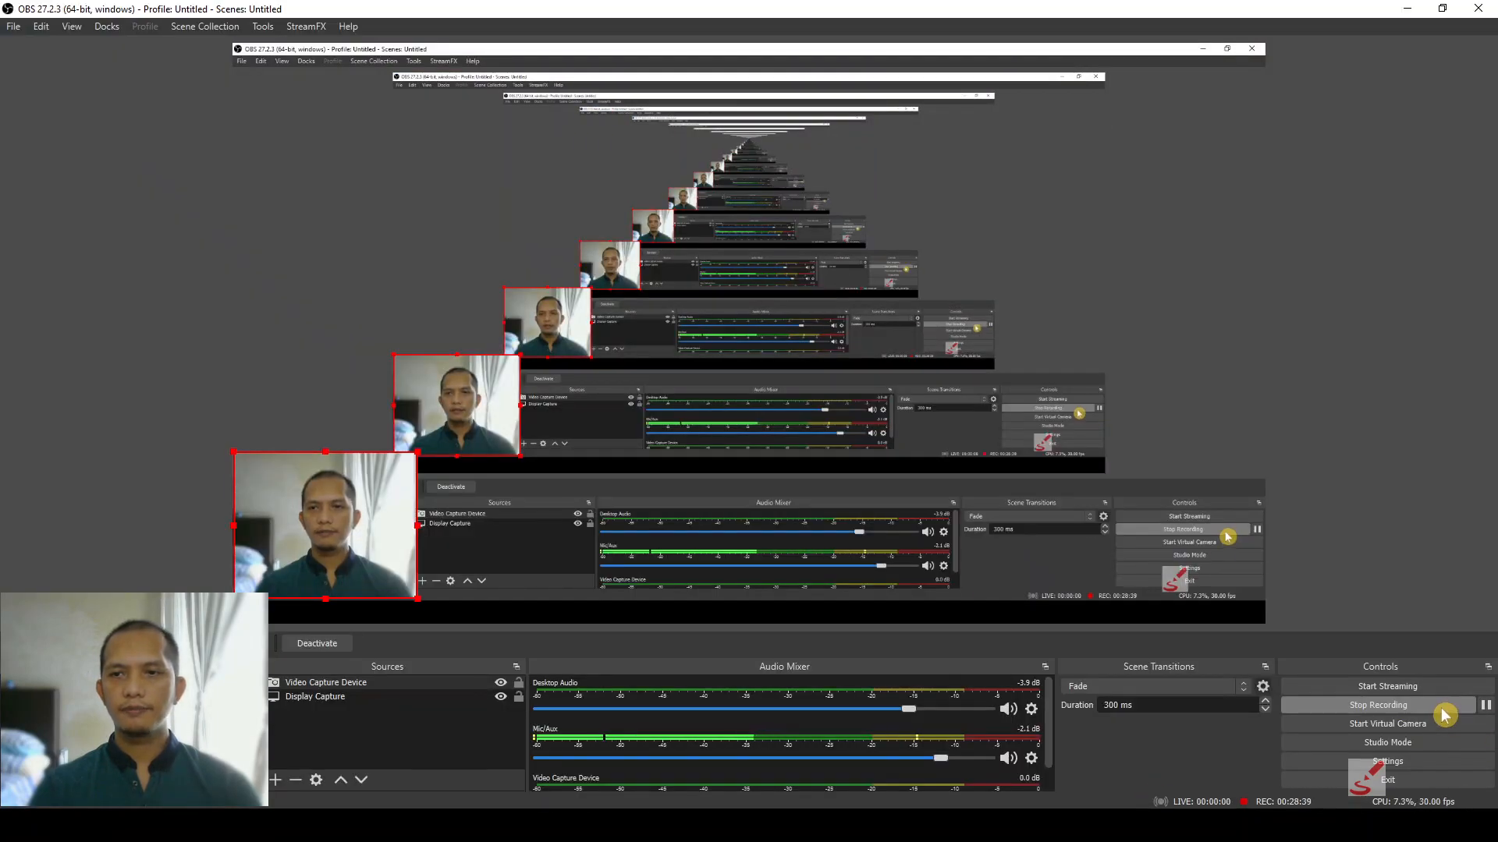